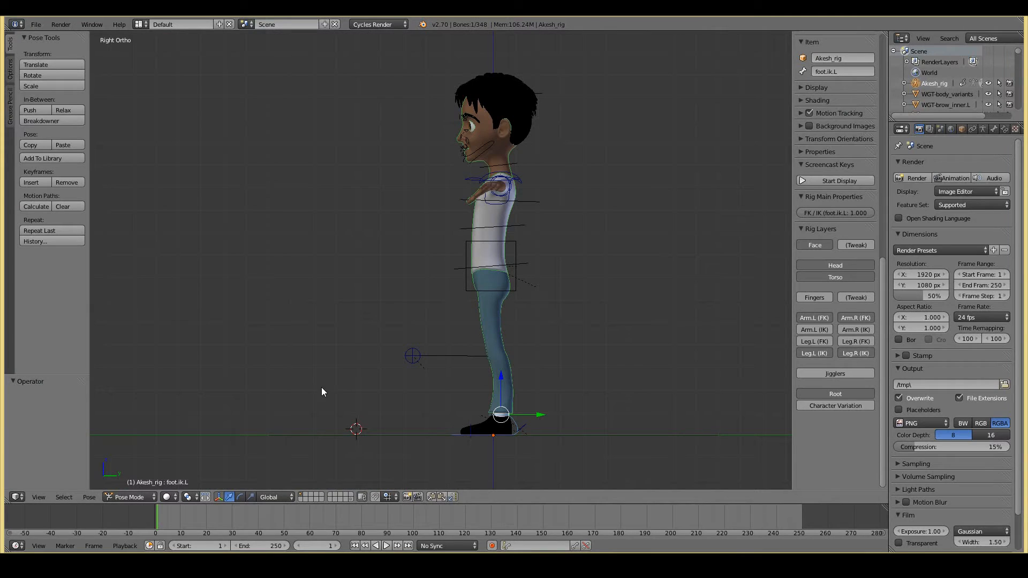
# Split the 3D view horizontally and turn the lower area into a Dope Sheet in Action Editor mode.
pyautogui.moveTo(7, 490); pyautogui.dragTo(12, 371)
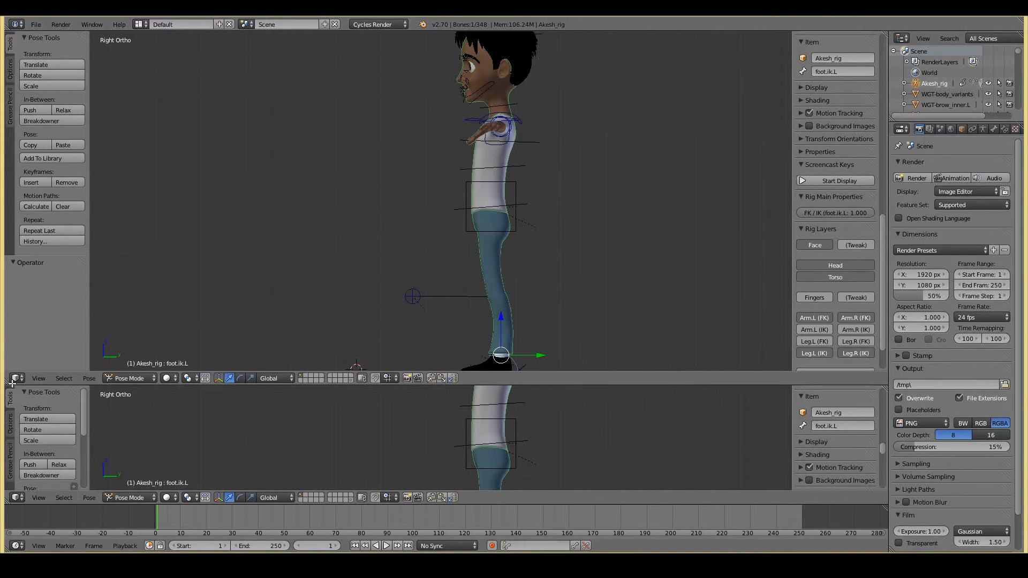
pyautogui.click(18, 498)
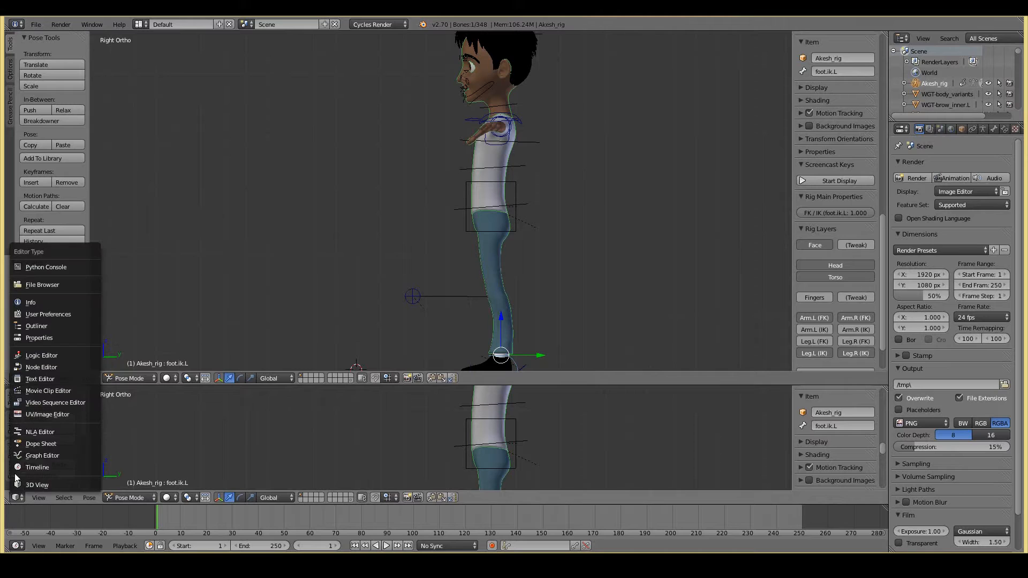
pyautogui.click(20, 443)
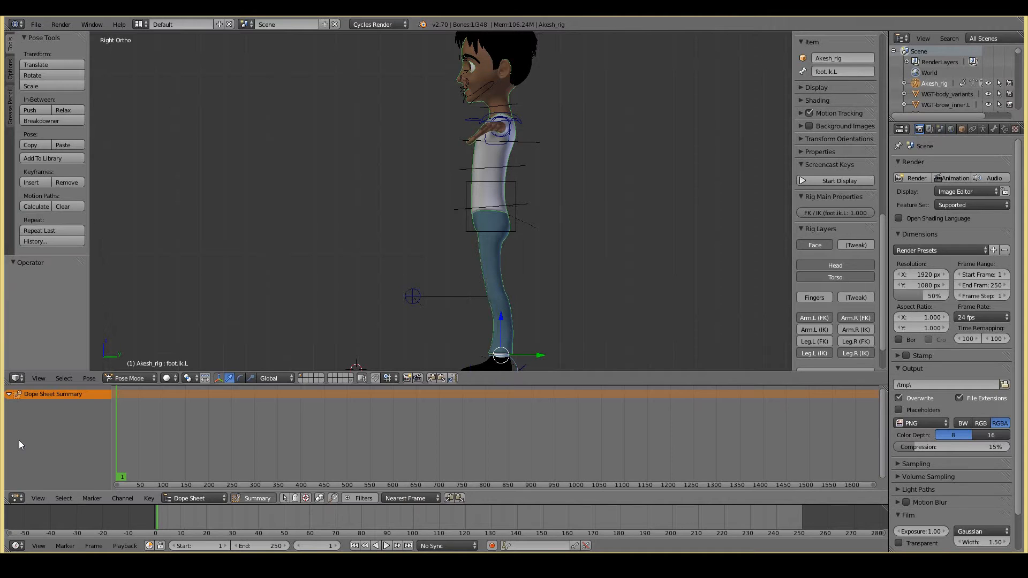
pyautogui.click(175, 498)
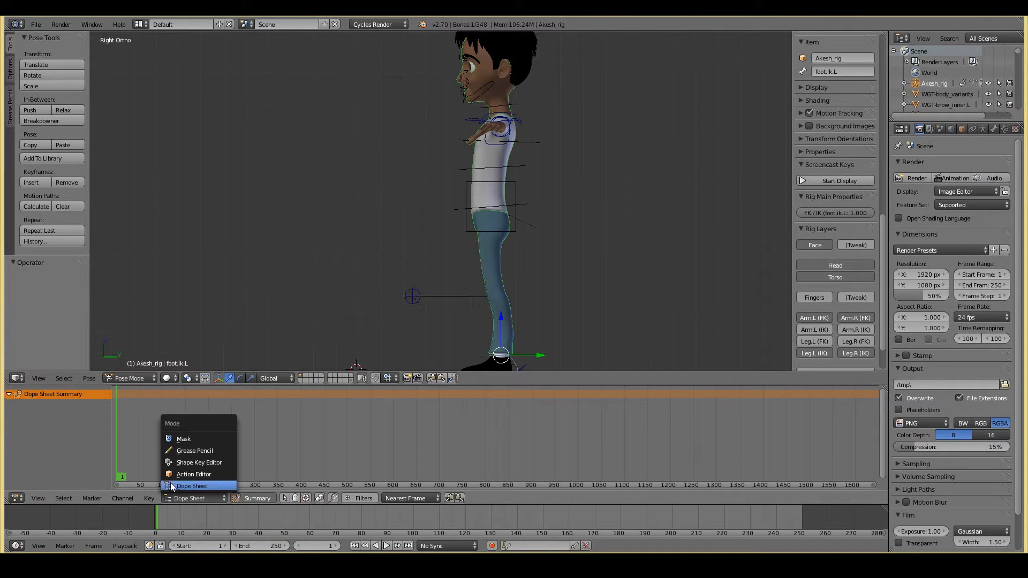
pyautogui.click(182, 475)
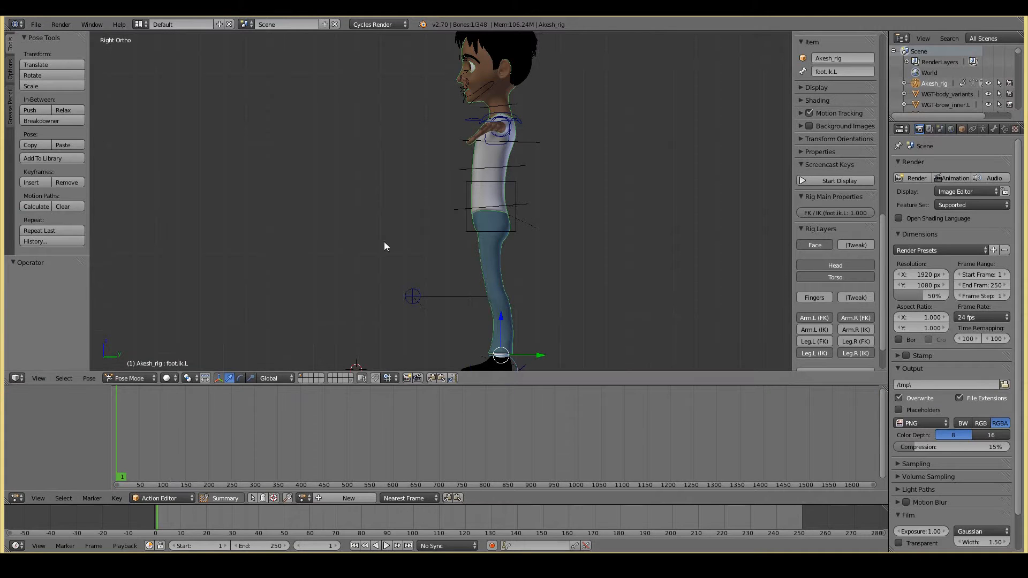
# Create a new action for the rig and name it simple_walk_cycle.
pyautogui.scroll(-2, 477, 167)
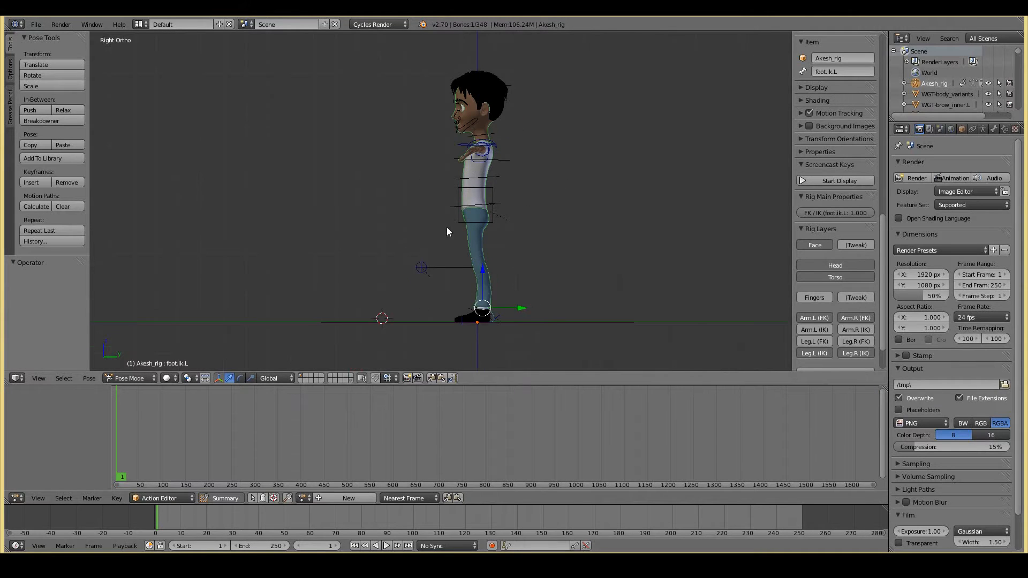
pyautogui.scroll(1, 446, 231)
pyautogui.click(335, 497)
pyautogui.click(371, 497)
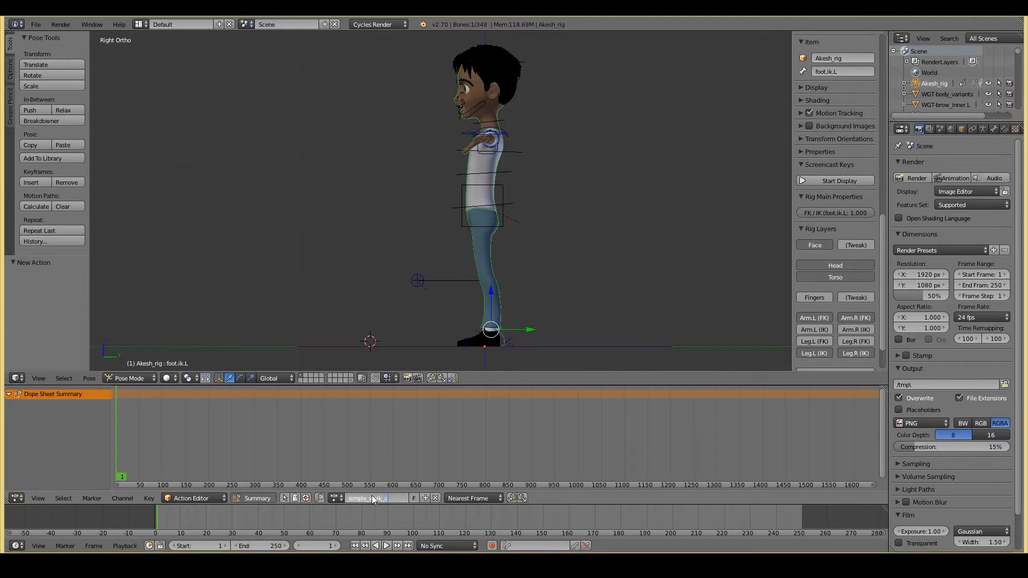
pyautogui.press('Return')
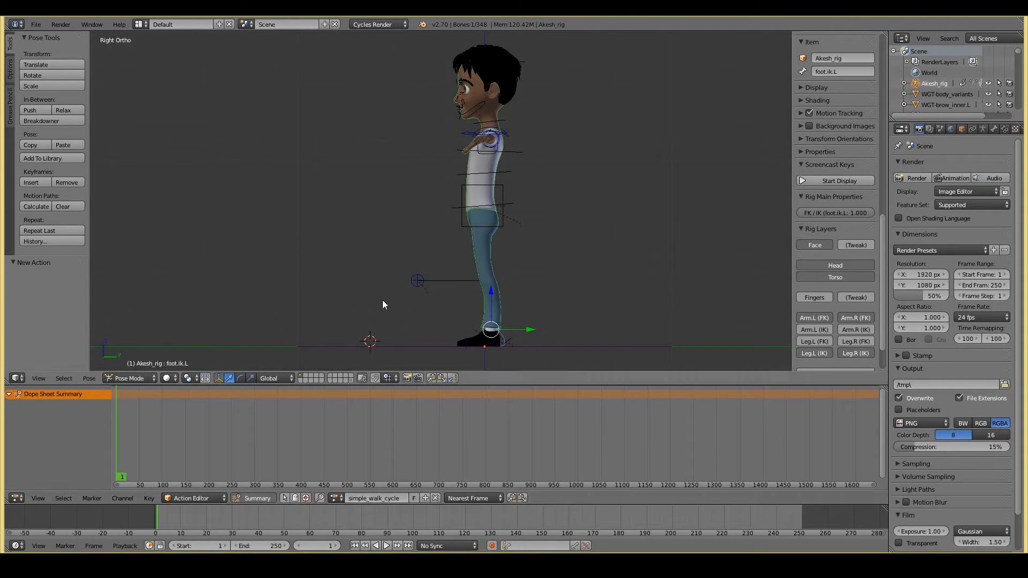
# Set the active keying set to Whole Character.
pyautogui.click(523, 545)
pyautogui.write('w')
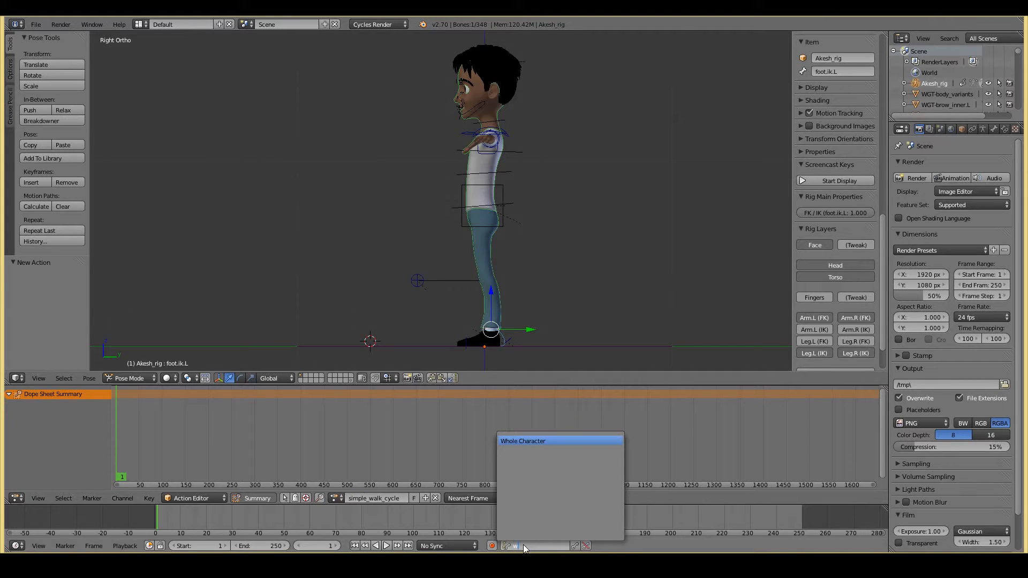
pyautogui.press('Return')
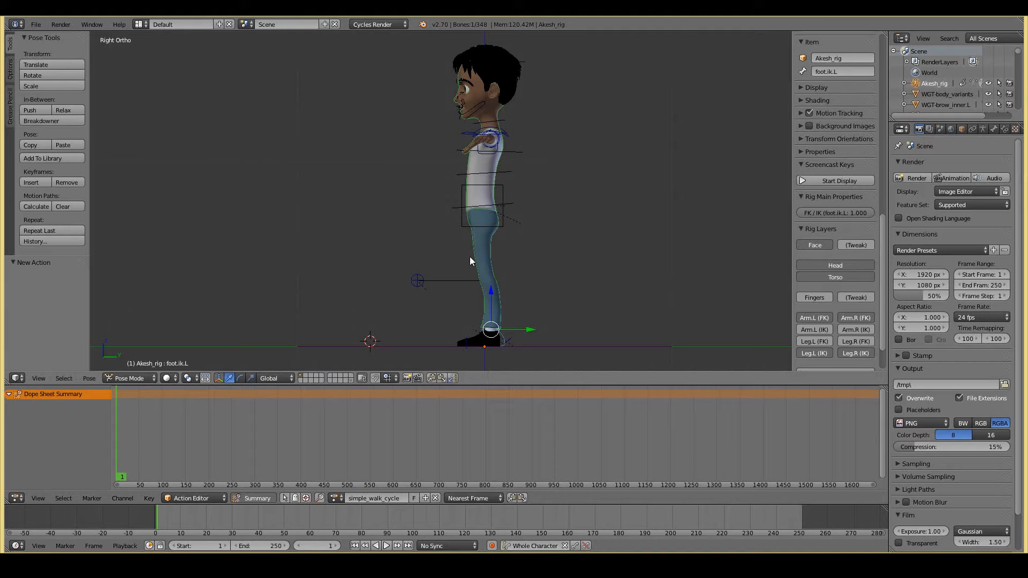
# Move the left foot IK control backward along the global Y axis by about 0.197.
pyautogui.moveTo(470, 257); pyautogui.dragTo(527, 266, button='middle')
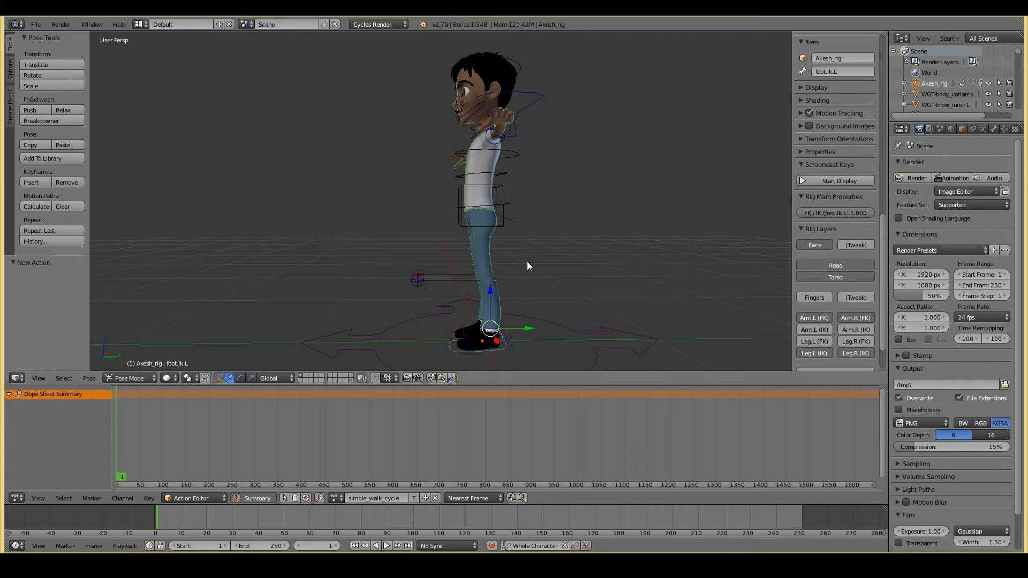
pyautogui.press('KP_3')
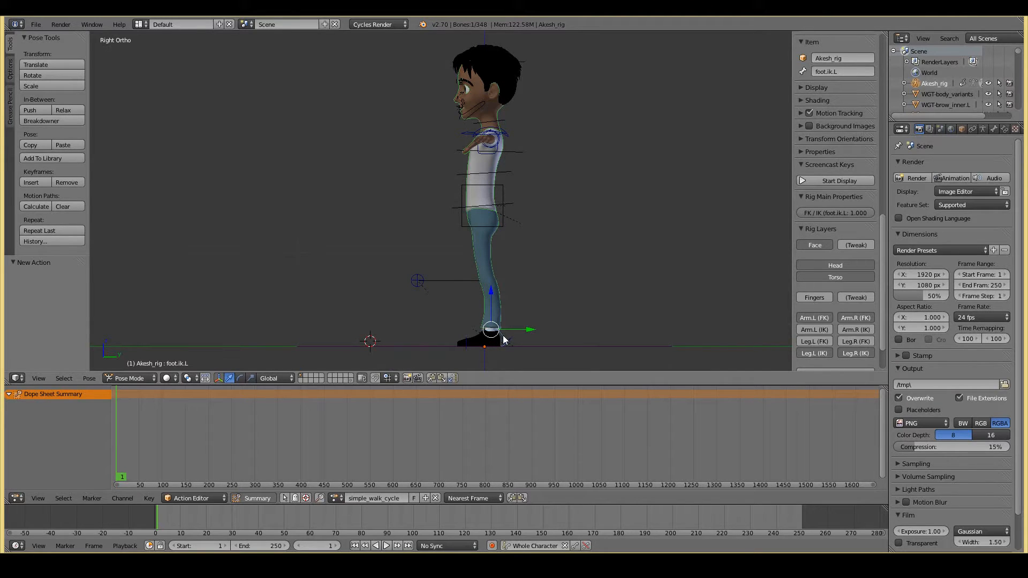
pyautogui.press('g')
pyautogui.press('y')
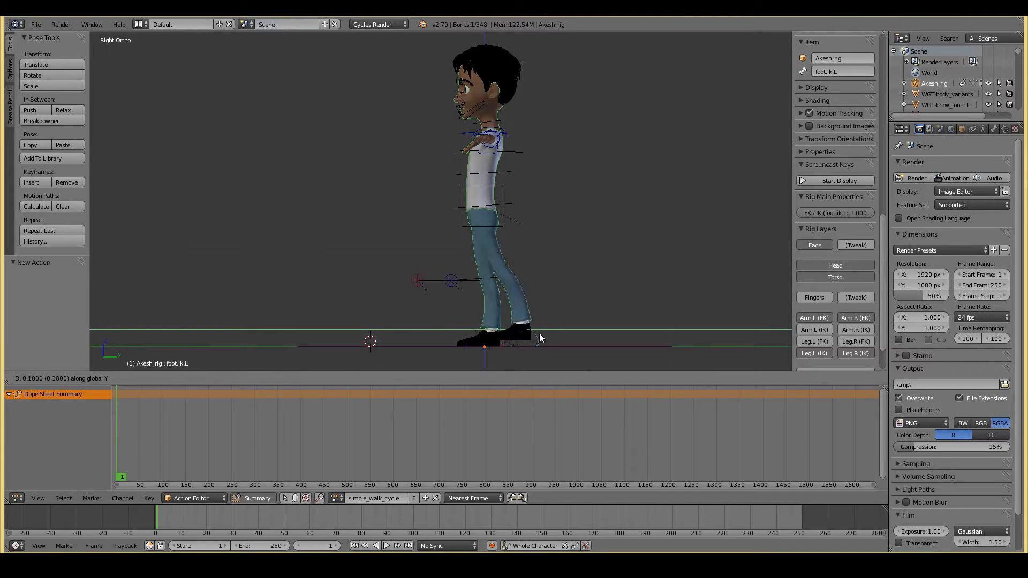
pyautogui.click(539, 337)
# Move the right foot IK control forward along the Y axis by about 0.206, plus a further 0.017.
pyautogui.rightClick(541, 343)
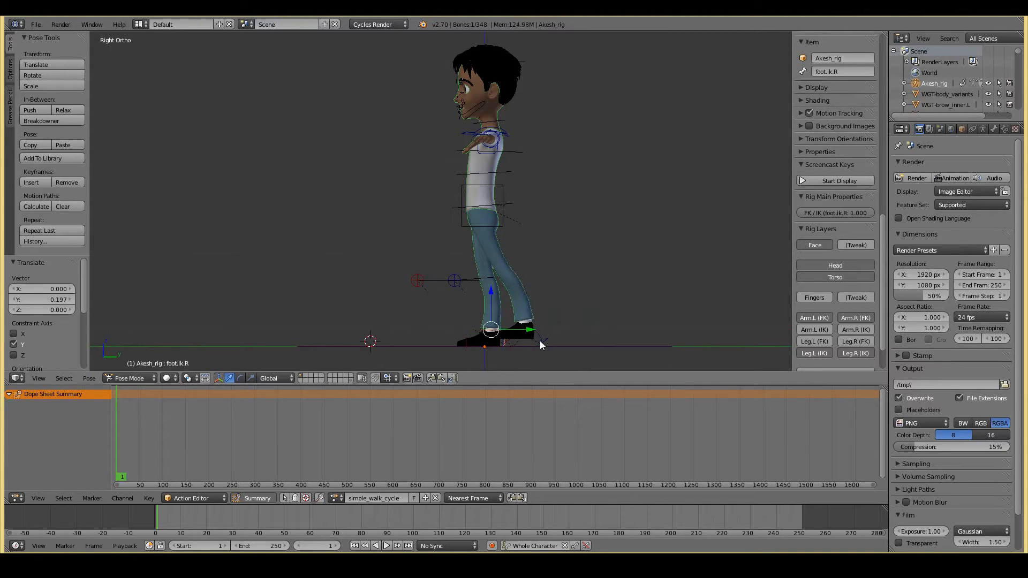
pyautogui.press('g')
pyautogui.press('y')
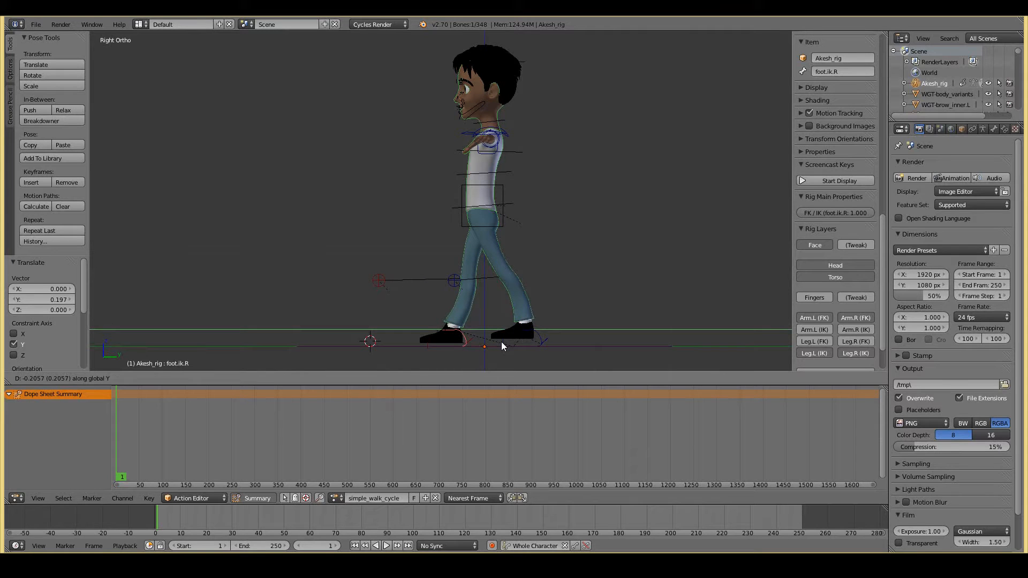
pyautogui.click(502, 342)
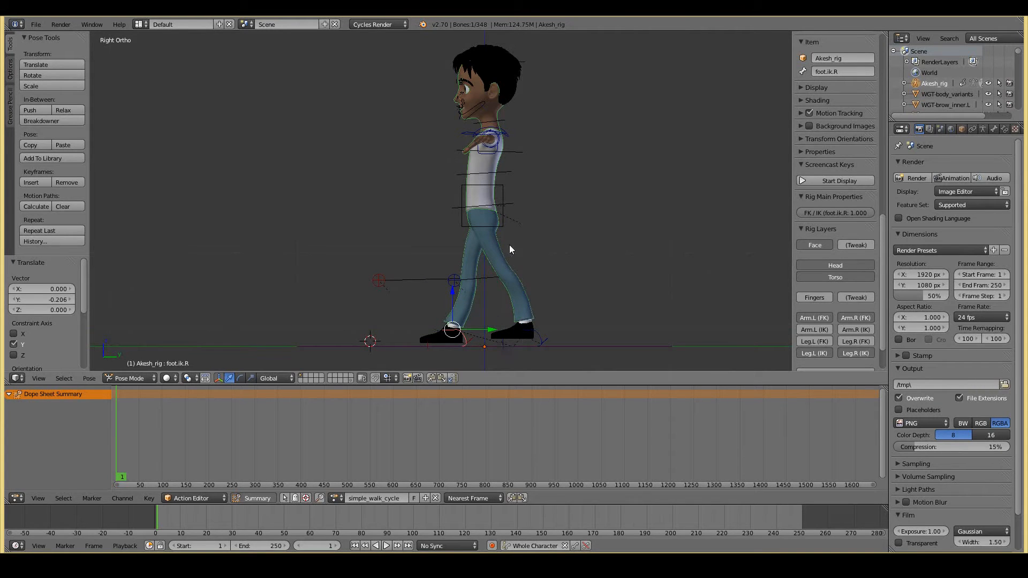
pyautogui.press('g')
pyautogui.press('y')
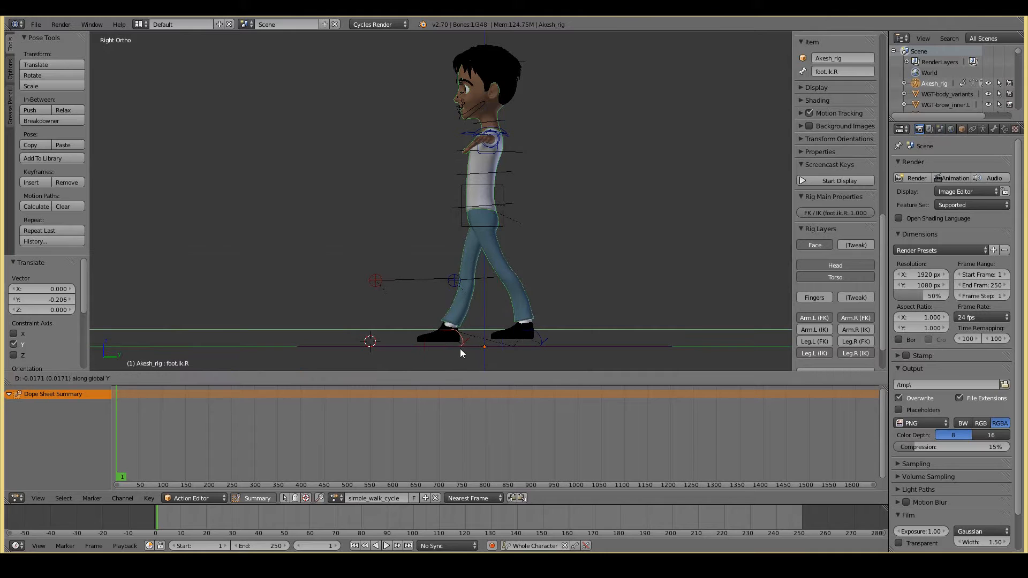
pyautogui.click(460, 349)
# Shift the left foot IK control about 0.037 farther back along the Y axis to widen the stride.
pyautogui.rightClick(523, 343)
pyautogui.rightClick(536, 333)
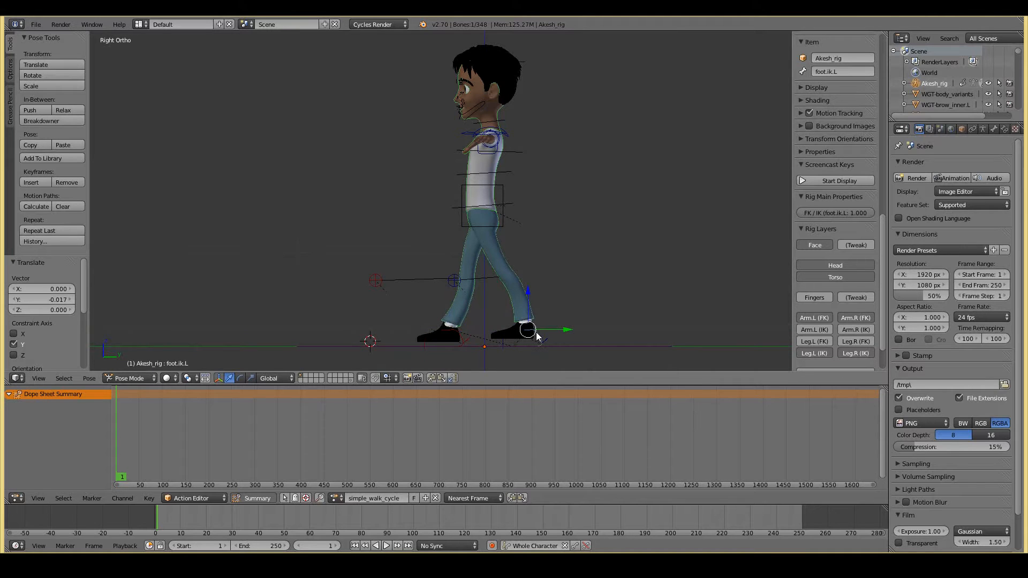
pyautogui.press('g')
pyautogui.press('y')
pyautogui.click(576, 351)
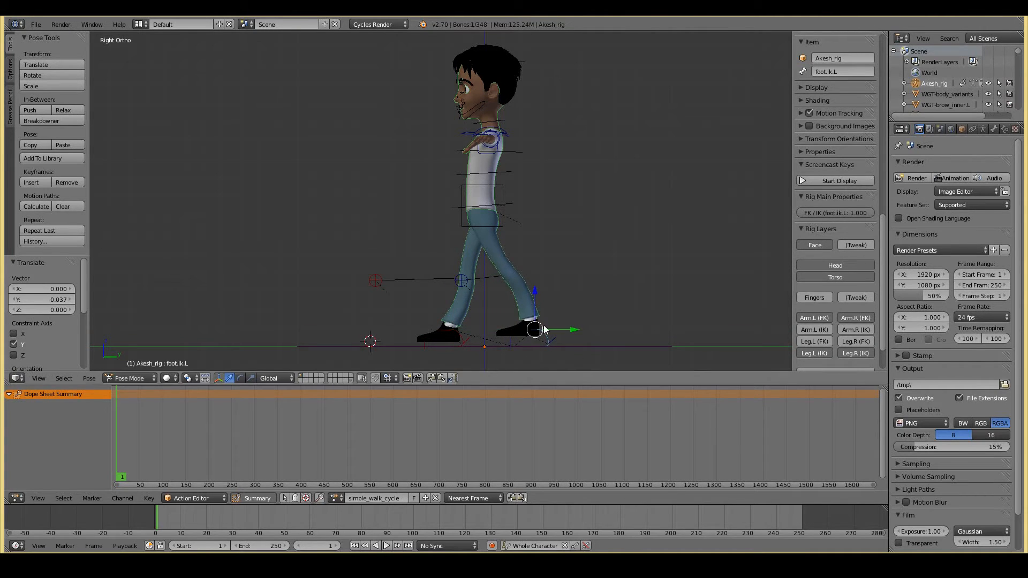
# Lower the torso control along the Z axis by about 0.037.
pyautogui.rightClick(480, 236)
pyautogui.press('g')
pyautogui.press('z')
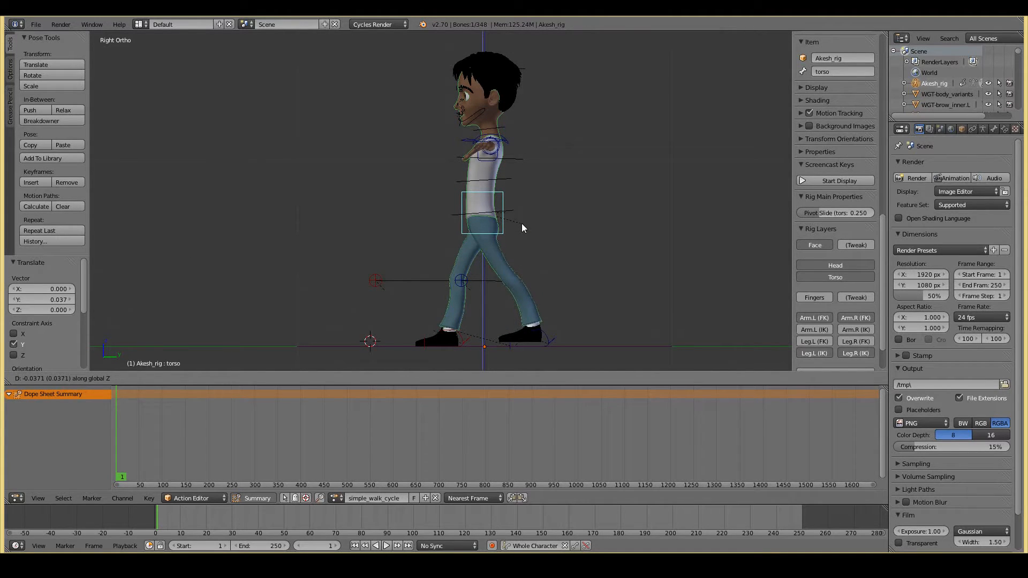
pyautogui.click(522, 223)
# Rotate the left foot roll control by about -34.6° to raise the rear heel.
pyautogui.rightClick(449, 334)
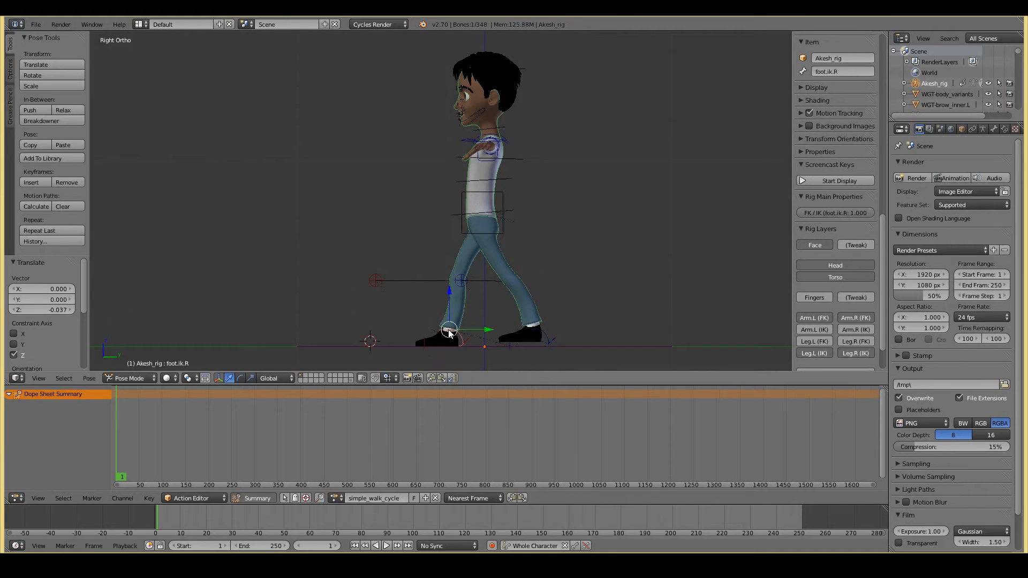
pyautogui.rightClick(552, 332)
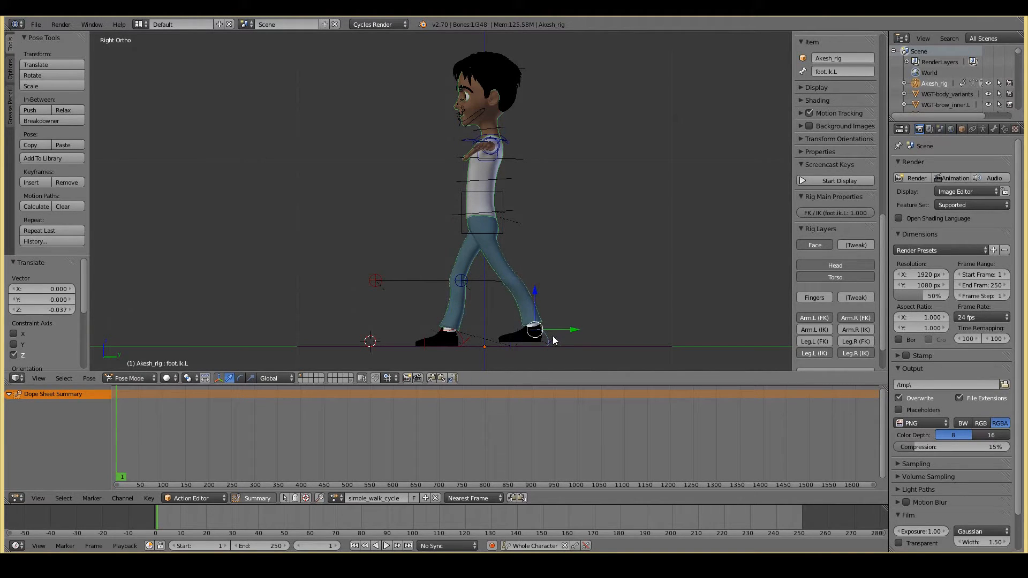
pyautogui.rightClick(550, 338)
pyautogui.press('r')
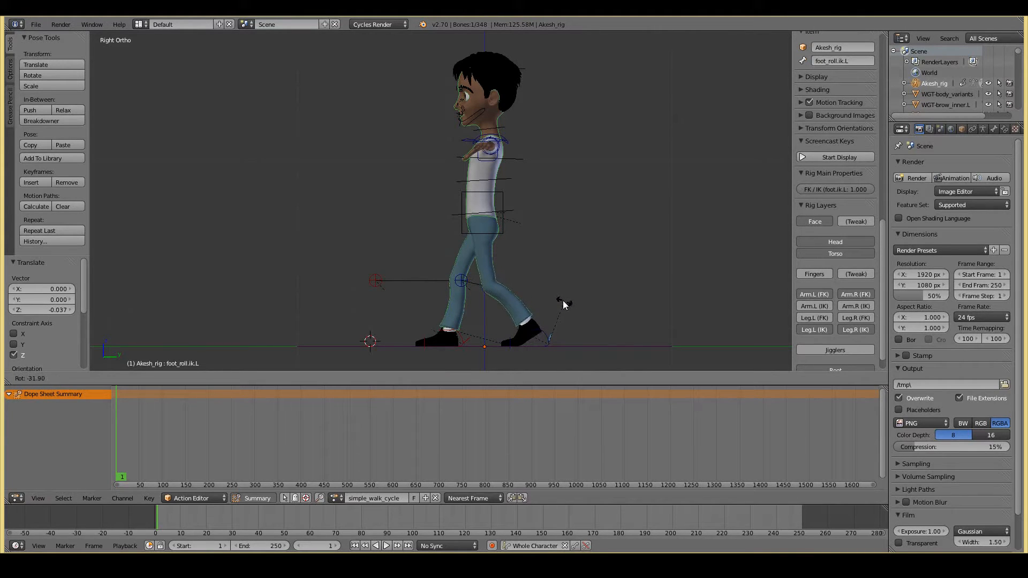
pyautogui.click(563, 303)
# Move the left foot IK control back along the Y axis by about 0.077 to straighten the rear leg.
pyautogui.rightClick(538, 345)
pyautogui.rightClick(537, 345)
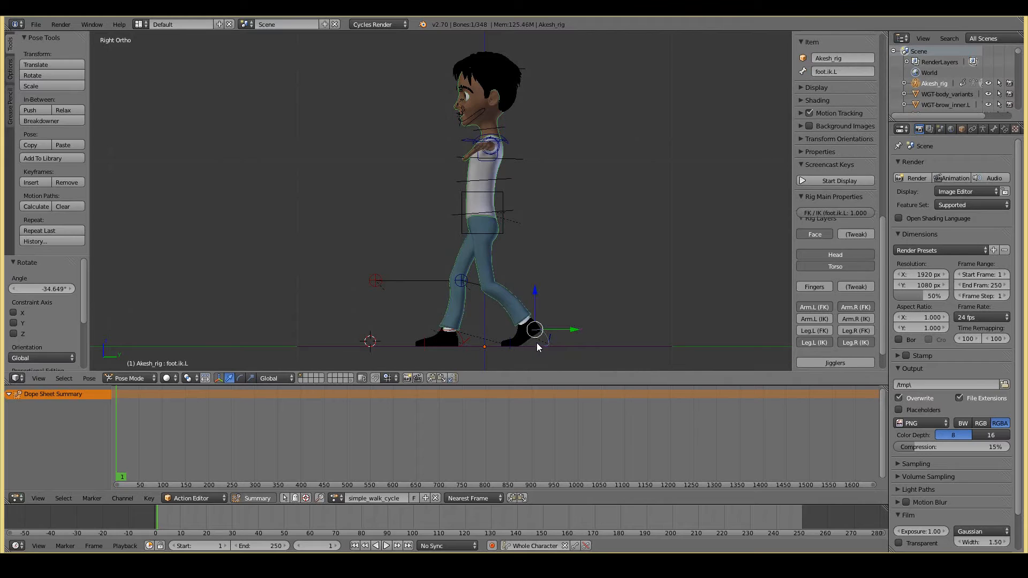
pyautogui.press('g')
pyautogui.press('y')
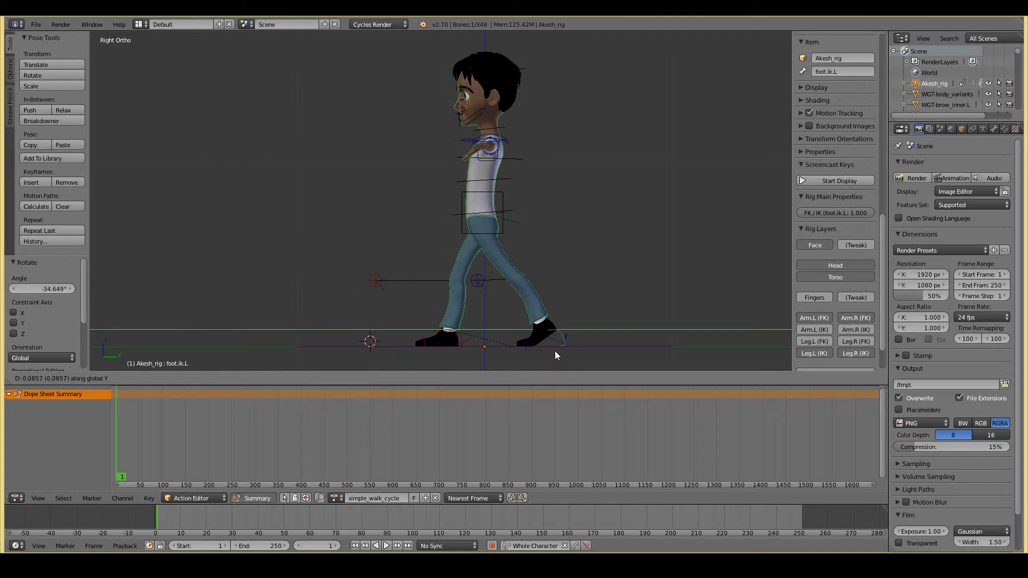
pyautogui.click(553, 350)
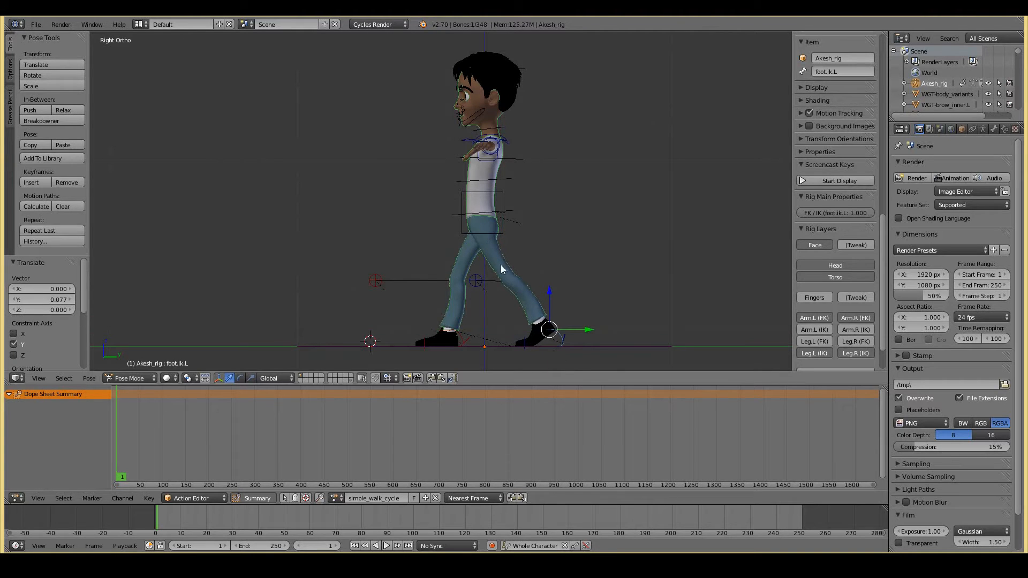
# Rotate the right foot IK control about 25.4° to lift the toes, and nudge it forward about 0.003 along Y.
pyautogui.rightClick(458, 336)
pyautogui.press('r')
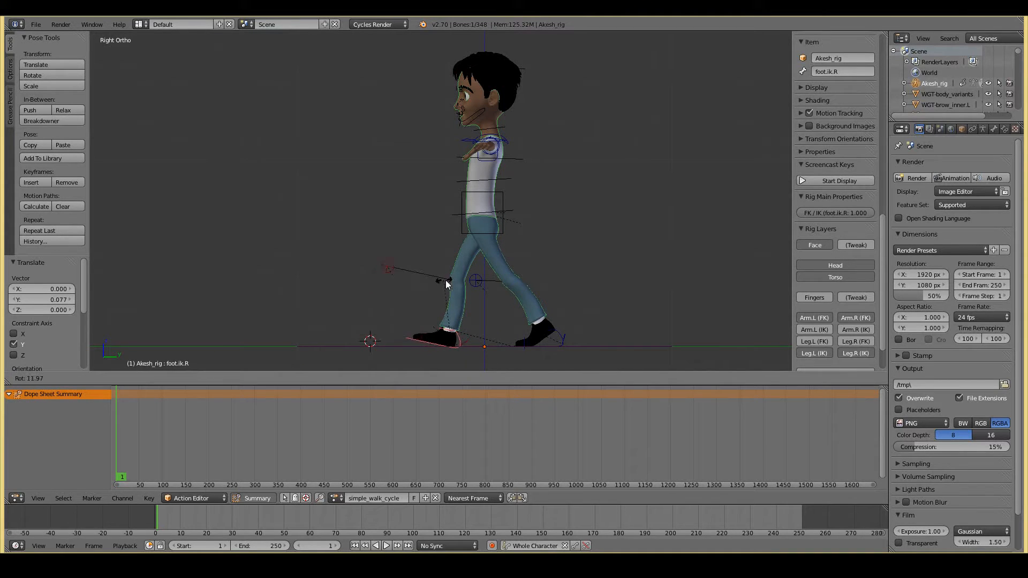
pyautogui.click(454, 288)
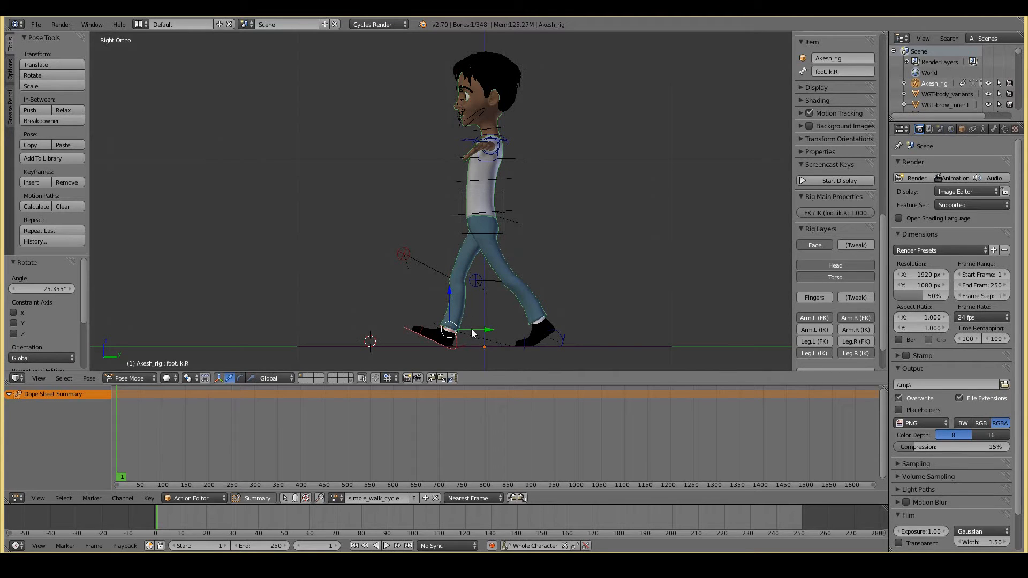
pyautogui.moveTo(471, 329); pyautogui.dragTo(471, 323)
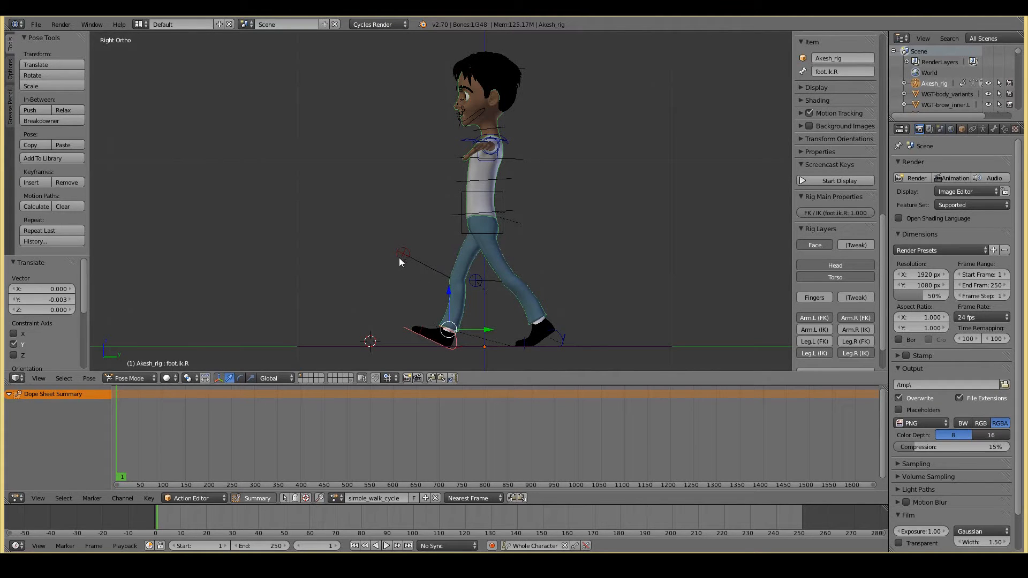
# Rotate the left upper arm FK control about 79° down beside the body from a near-front view.
pyautogui.moveTo(397, 237); pyautogui.dragTo(444, 245, button='middle')
pyautogui.rightClick(477, 152)
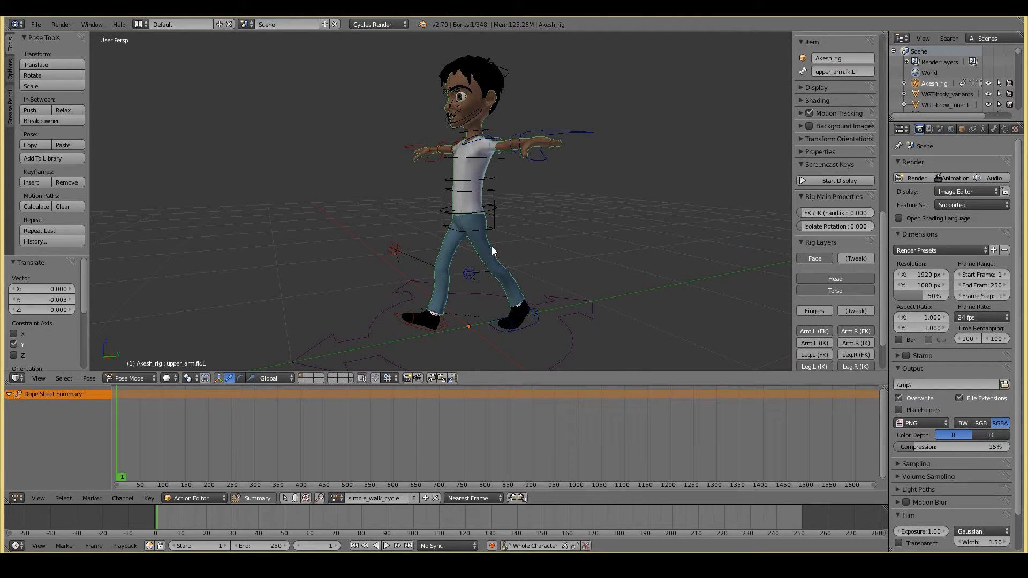
pyautogui.moveTo(535, 271); pyautogui.dragTo(535, 225, button='middle')
pyautogui.press('r')
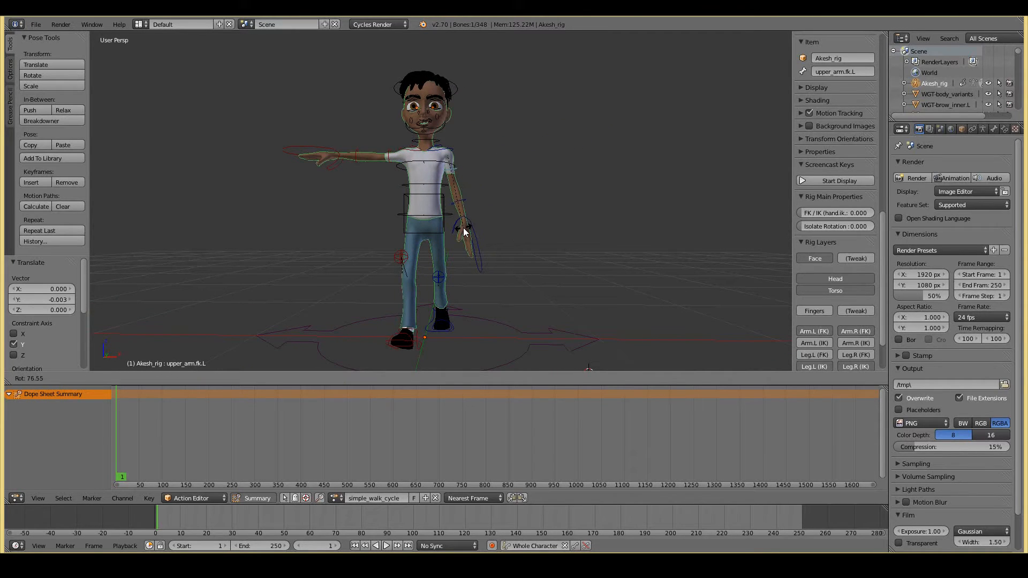
pyautogui.click(466, 229)
# Swing the left upper arm FK control forward by about 28.5° in the right orthographic view.
pyautogui.moveTo(502, 232); pyautogui.dragTo(432, 217, button='middle')
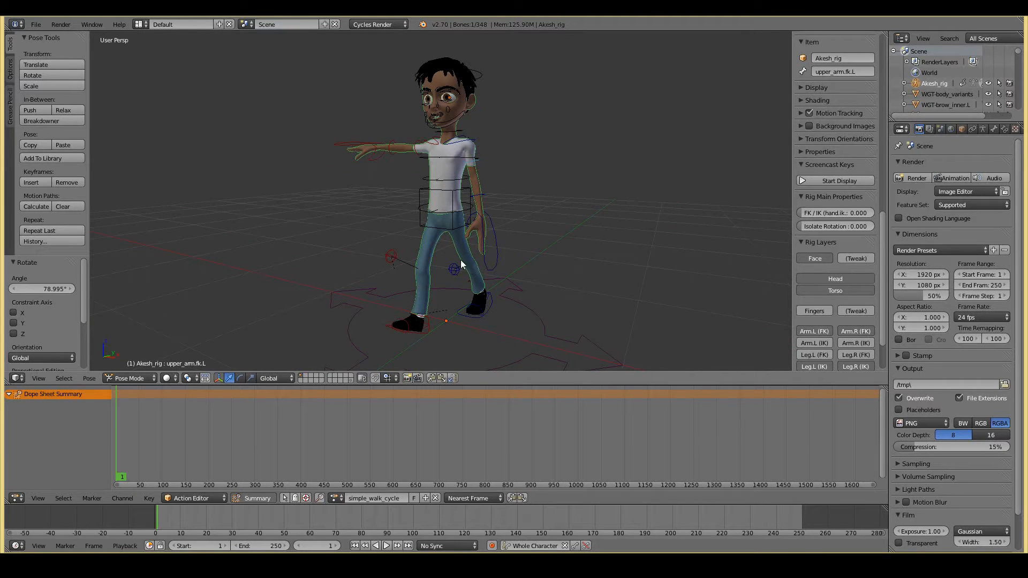
pyautogui.press('KP_3')
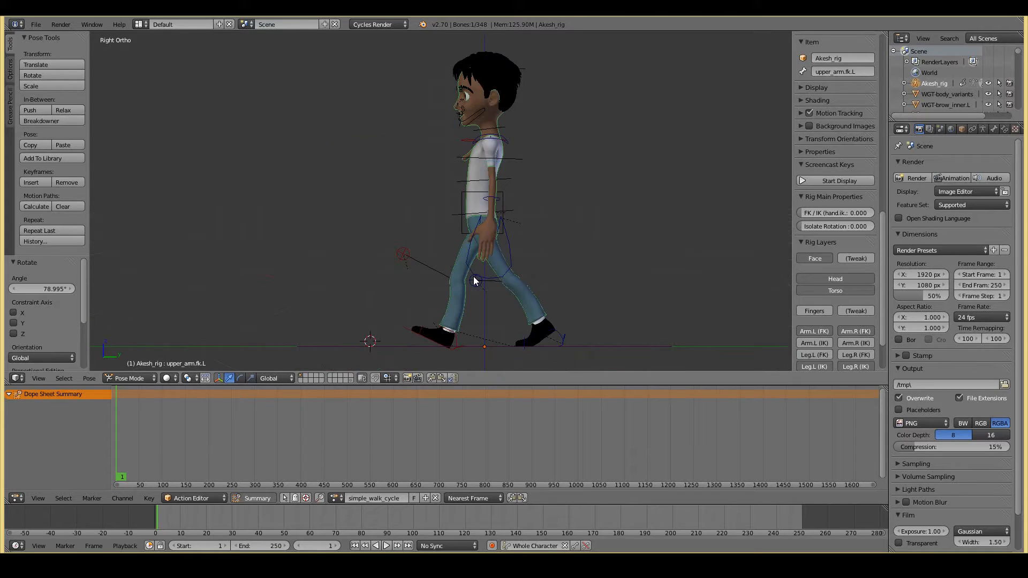
pyautogui.press('r')
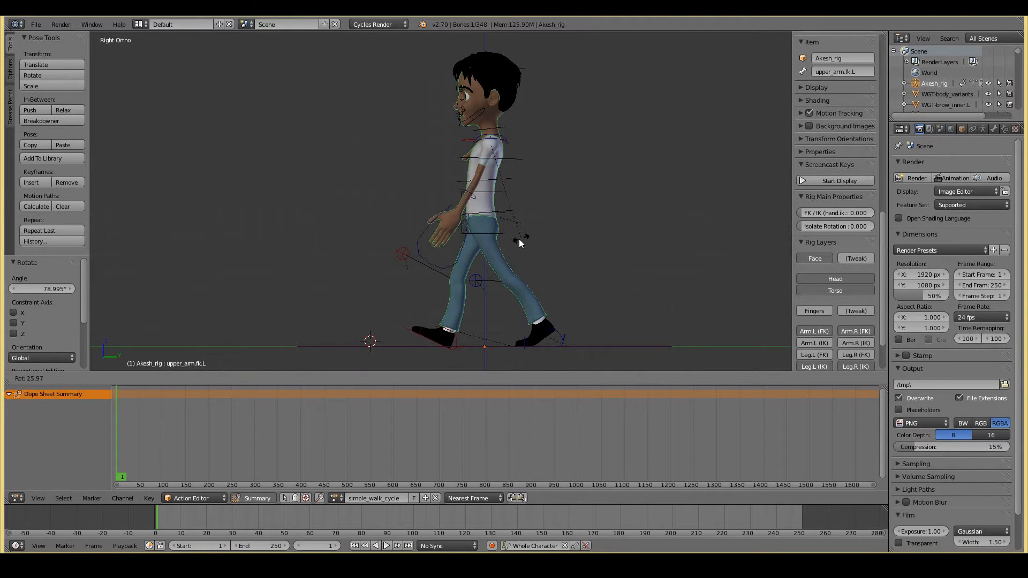
pyautogui.click(516, 239)
# Rotate the left forearm FK control about 17.8° to bend the elbow and bring the hand forward in the right orthographic view.
pyautogui.rightClick(464, 188)
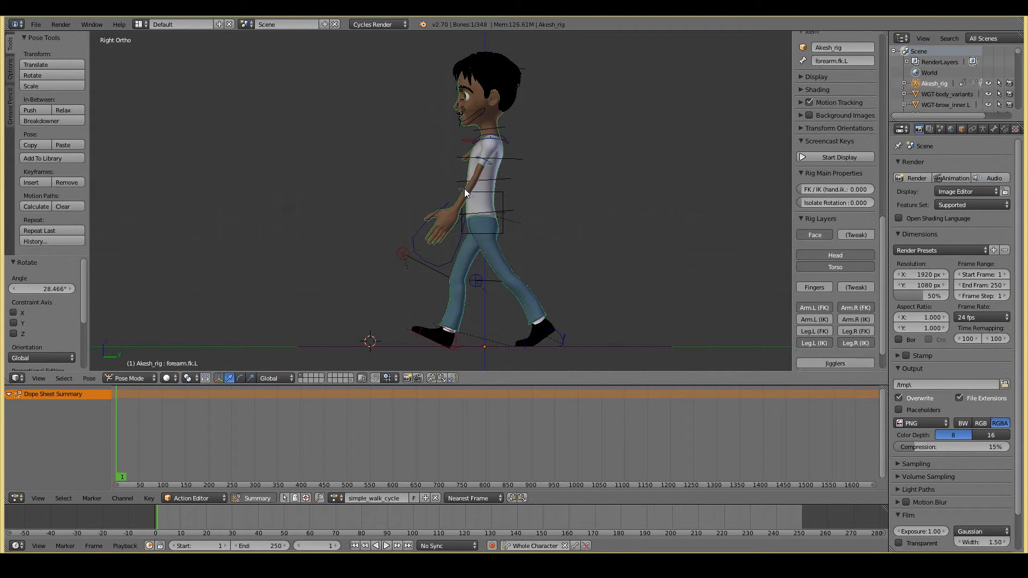
pyautogui.press('r')
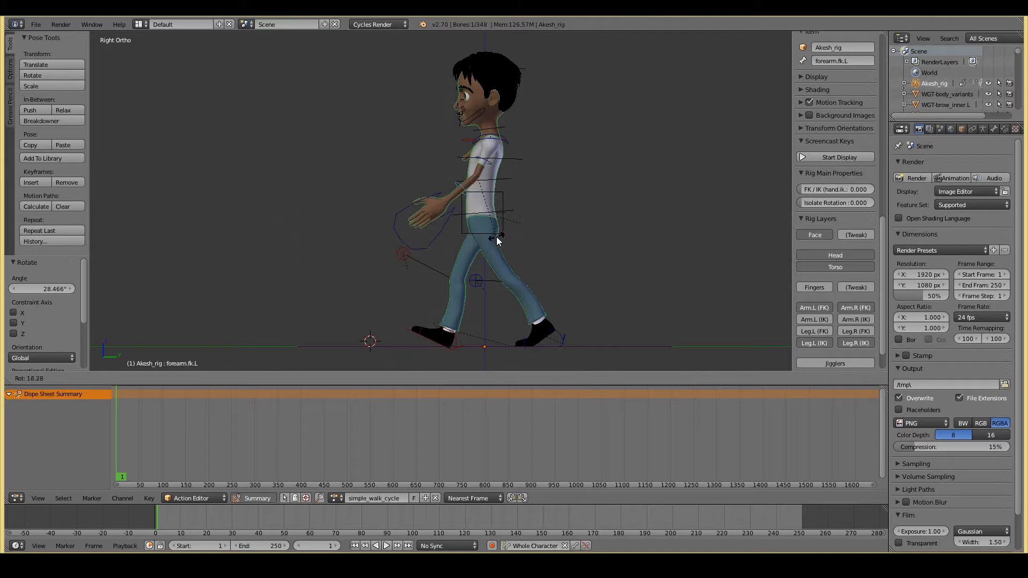
pyautogui.click(497, 237)
pyautogui.moveTo(381, 194)
pyautogui.mouseDown(button='middle')
pyautogui.moveTo(449, 210)
pyautogui.moveTo(378, 198)
pyautogui.mouseUp(button='middle')
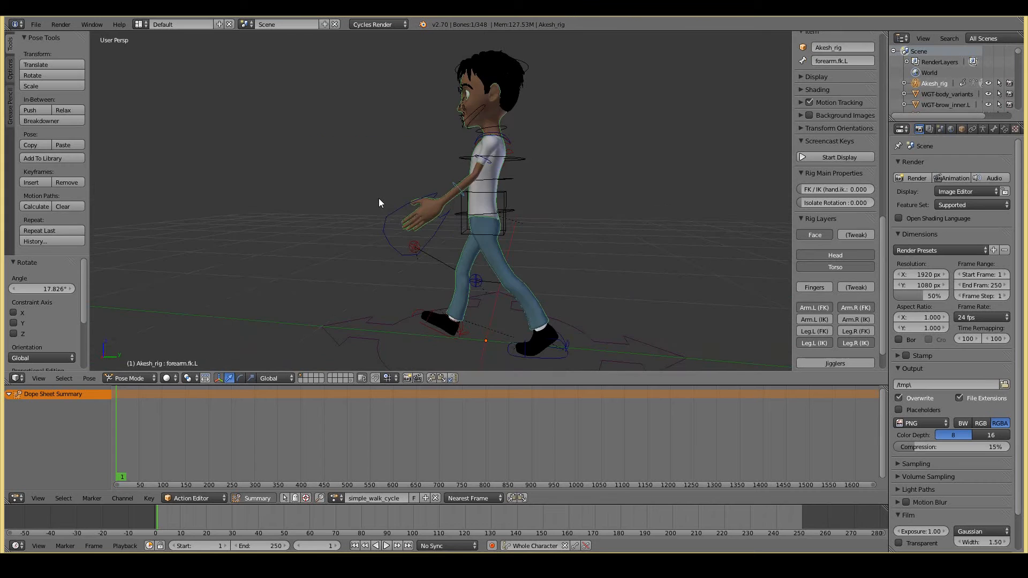
pyautogui.press('KP_3')
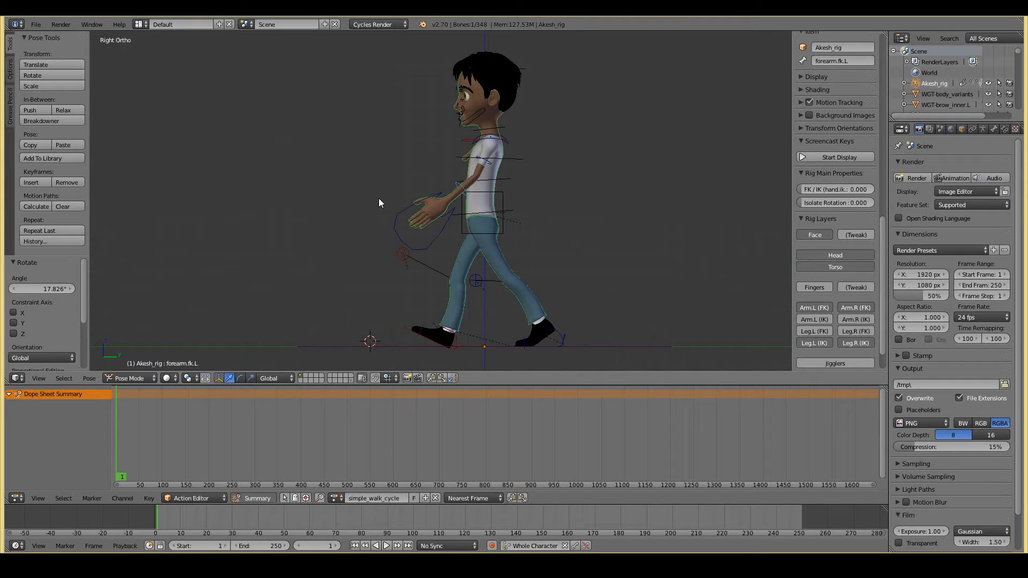
# Rotate the left upper arm FK control about 5.3° inward toward the body from a near-front perspective view.
pyautogui.moveTo(408, 179); pyautogui.dragTo(530, 193, button='middle')
pyautogui.scroll(3, 460, 155)
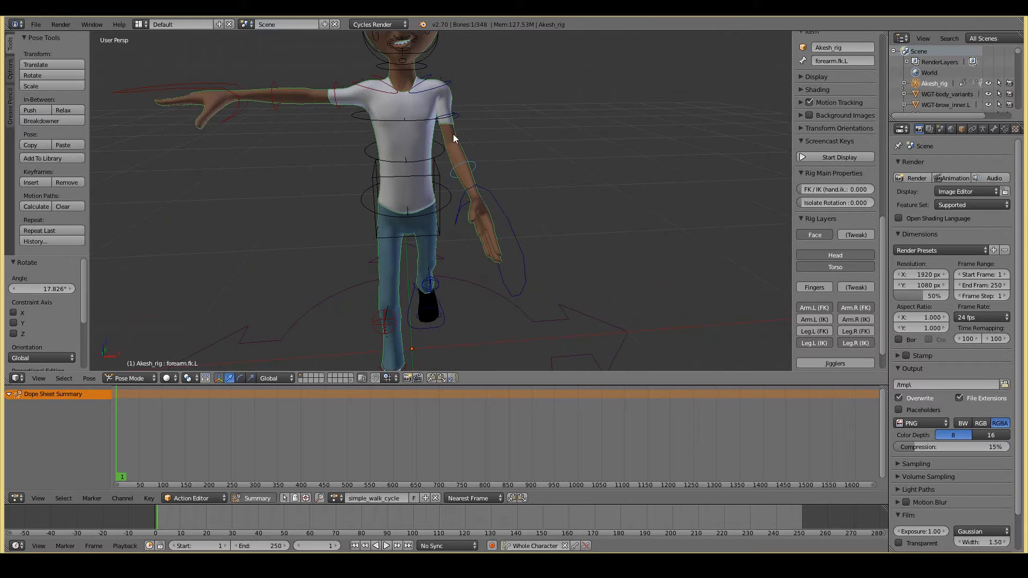
pyautogui.rightClick(451, 111)
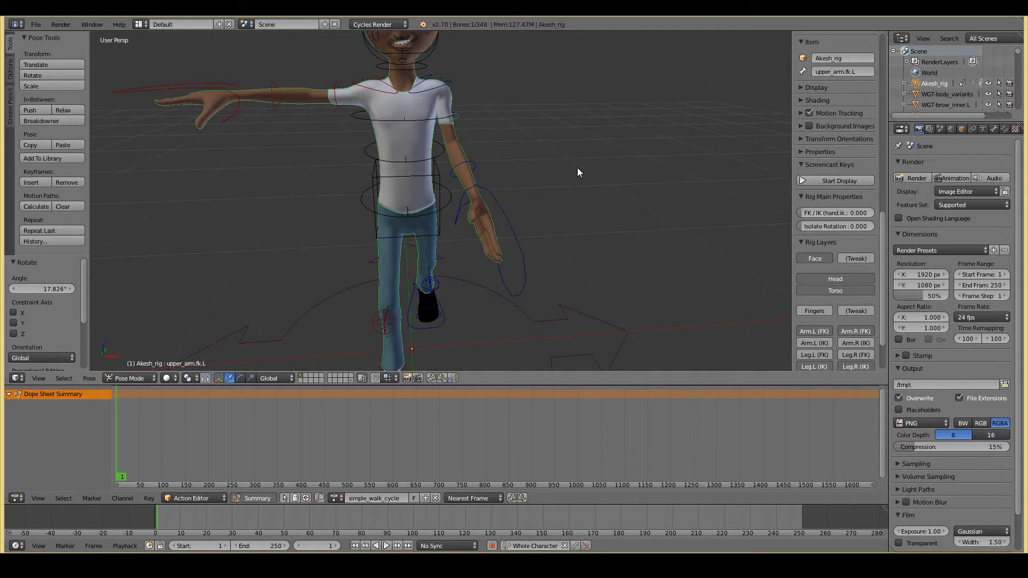
pyautogui.press('r')
pyautogui.click(478, 168)
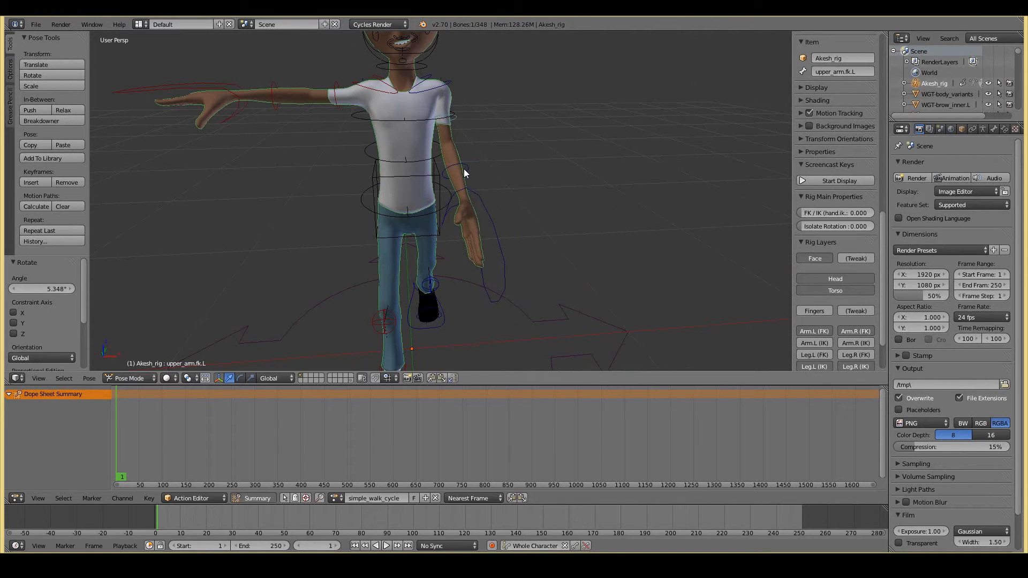
# Copy the pose of the left upper arm, forearm and hand FK controls and paste it flipped onto the right arm.
pyautogui.keyDown('shift'); pyautogui.rightClick(438, 156); pyautogui.keyUp('shift')
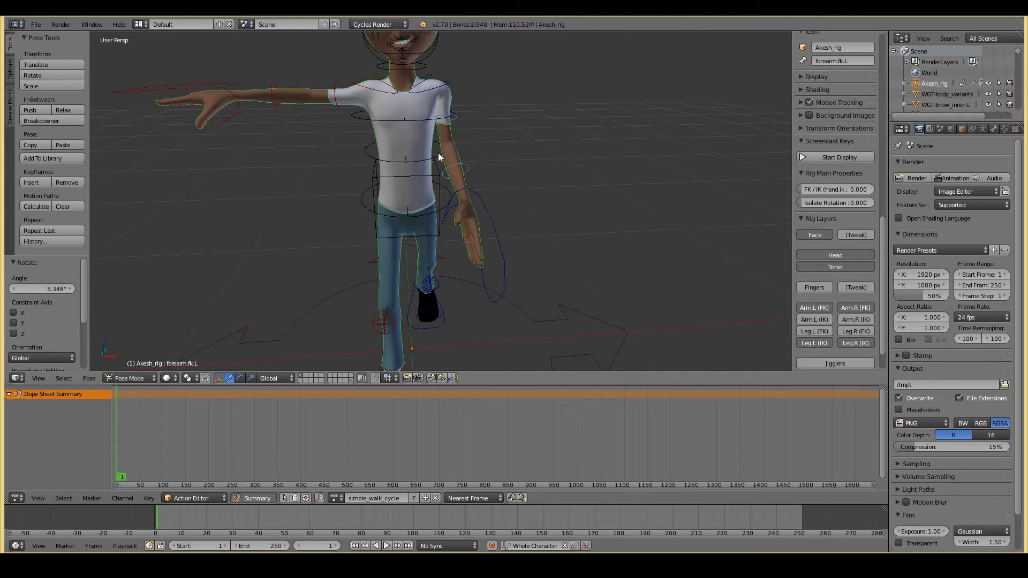
pyautogui.keyDown('shift'); pyautogui.rightClick(479, 198); pyautogui.keyUp('shift')
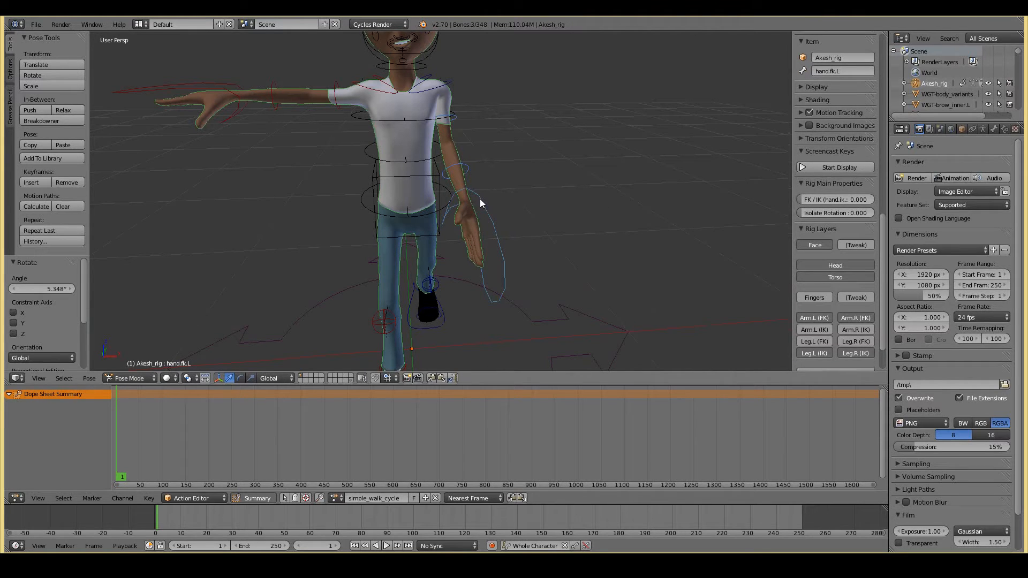
pyautogui.click(452, 379)
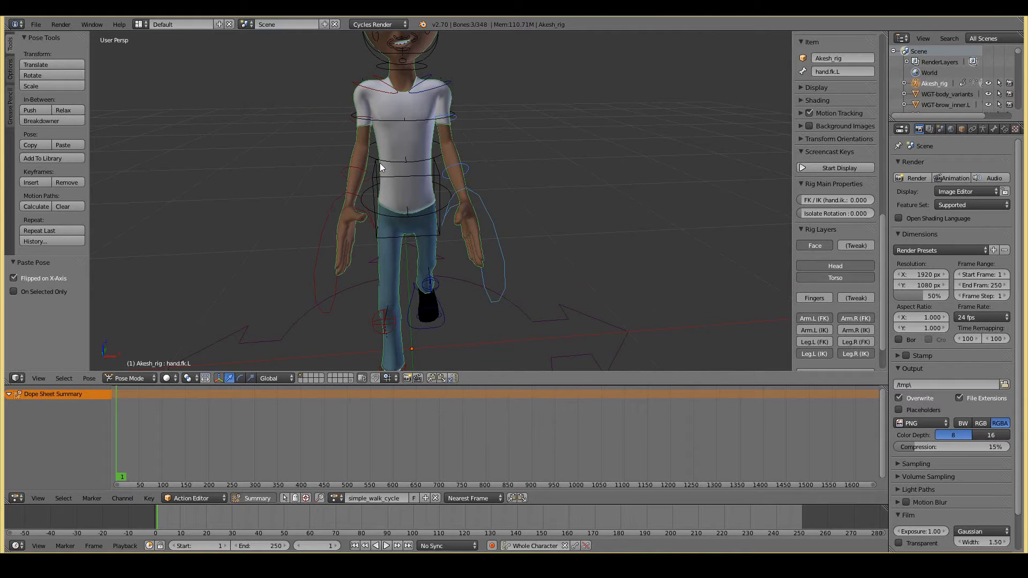
# Swing the right upper arm FK control backward by about 65.1° from a side view, and adjust it by about 2.5° more.
pyautogui.moveTo(312, 248); pyautogui.dragTo(436, 252, button='middle')
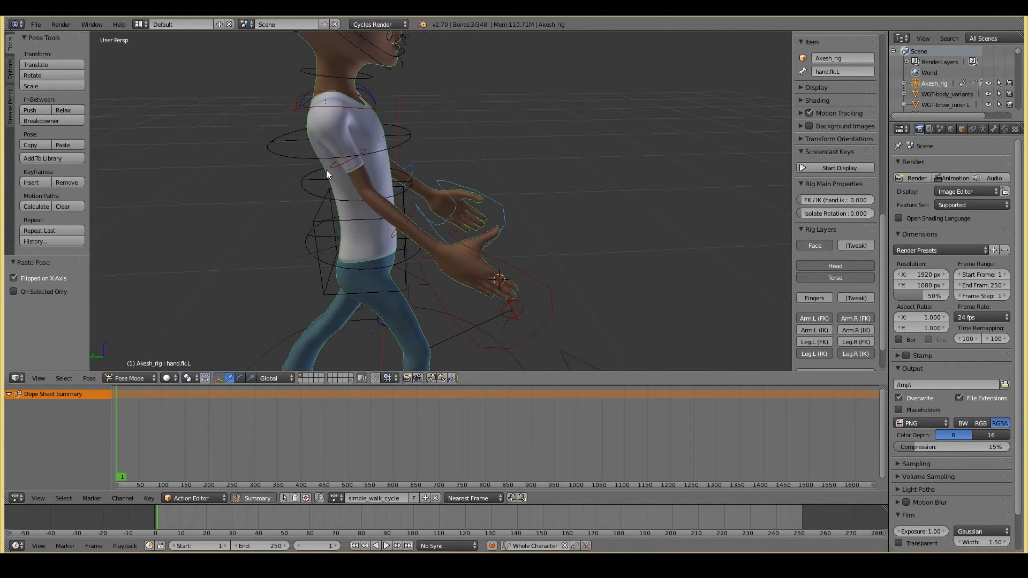
pyautogui.rightClick(339, 171)
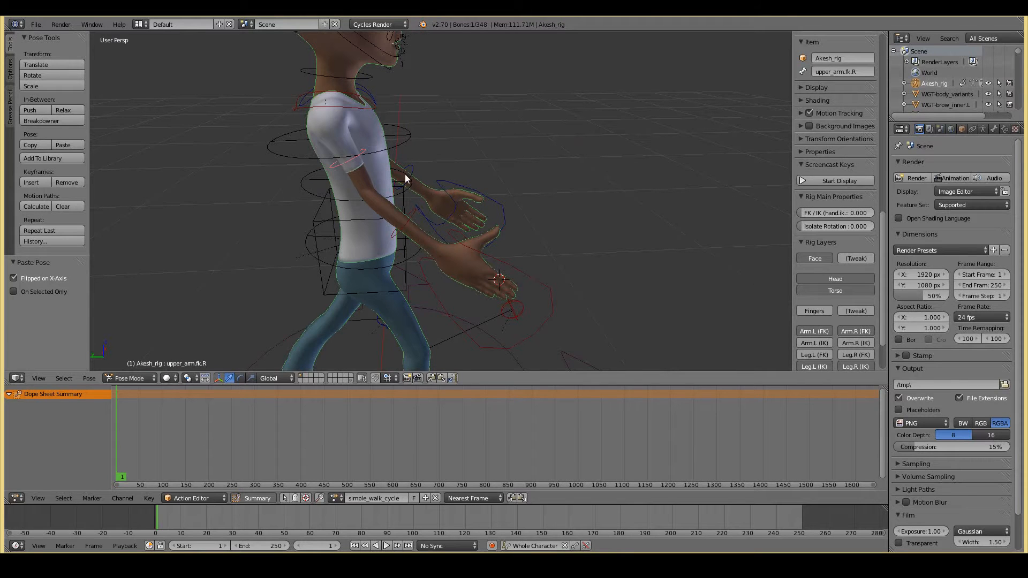
pyautogui.press('r')
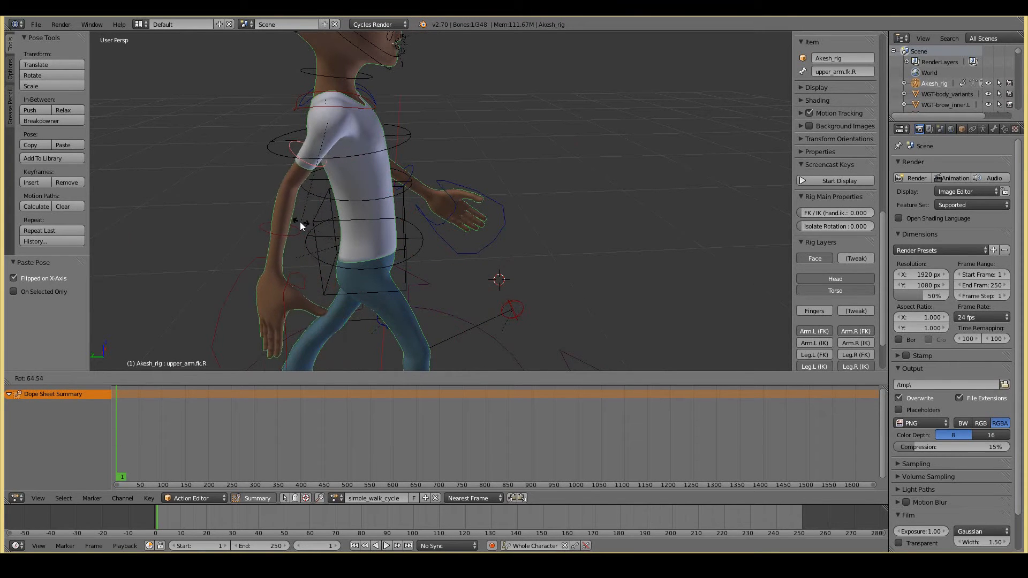
pyautogui.click(300, 222)
pyautogui.scroll(-2, 300, 222)
pyautogui.moveTo(300, 222); pyautogui.dragTo(423, 265, button='middle')
pyautogui.moveTo(432, 310); pyautogui.dragTo(403, 289, button='middle')
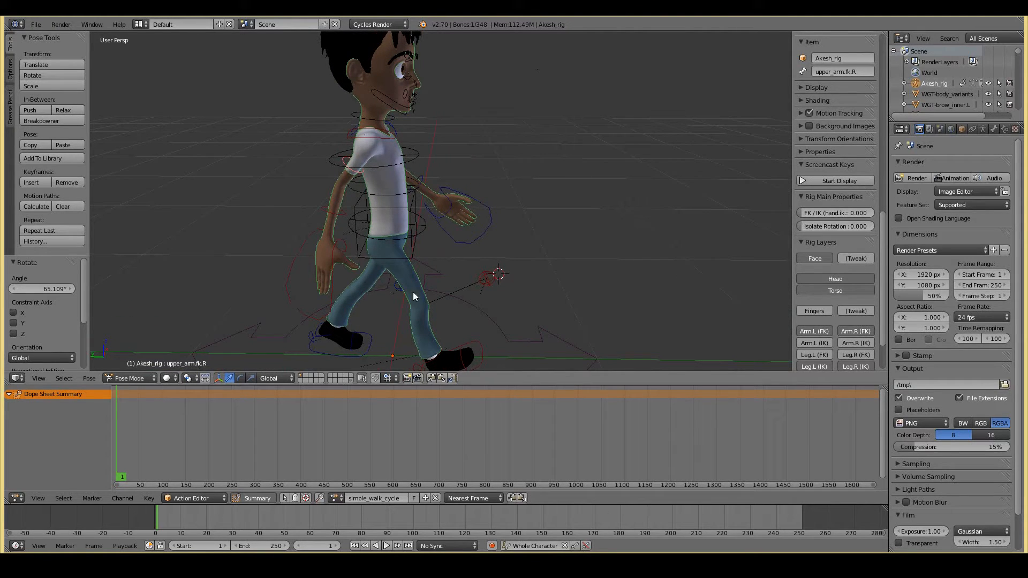
pyautogui.press('r')
pyautogui.click(393, 237)
pyautogui.moveTo(393, 237); pyautogui.dragTo(371, 265, button='middle')
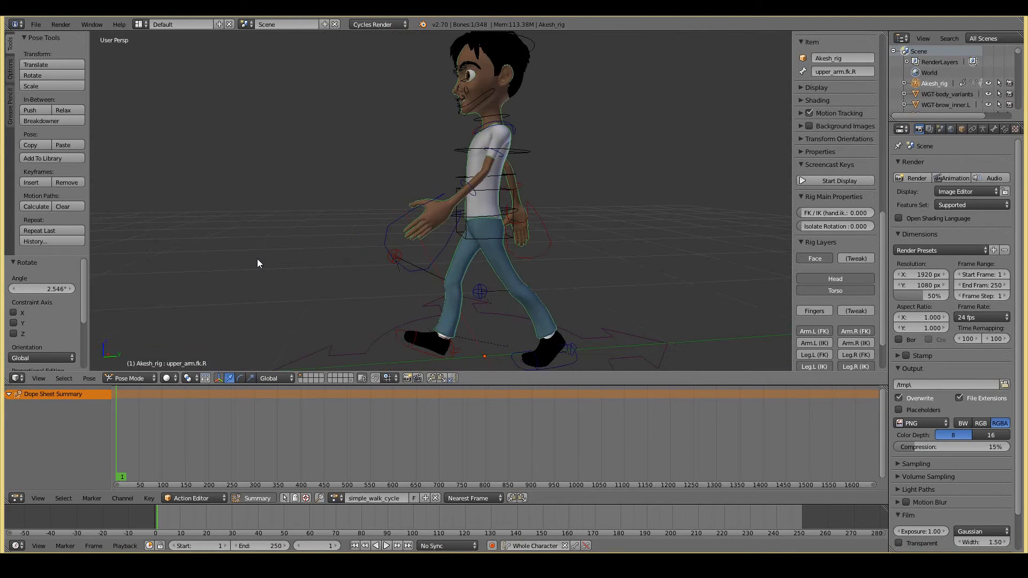
pyautogui.press('KP_1')
pyautogui.press('KP_3')
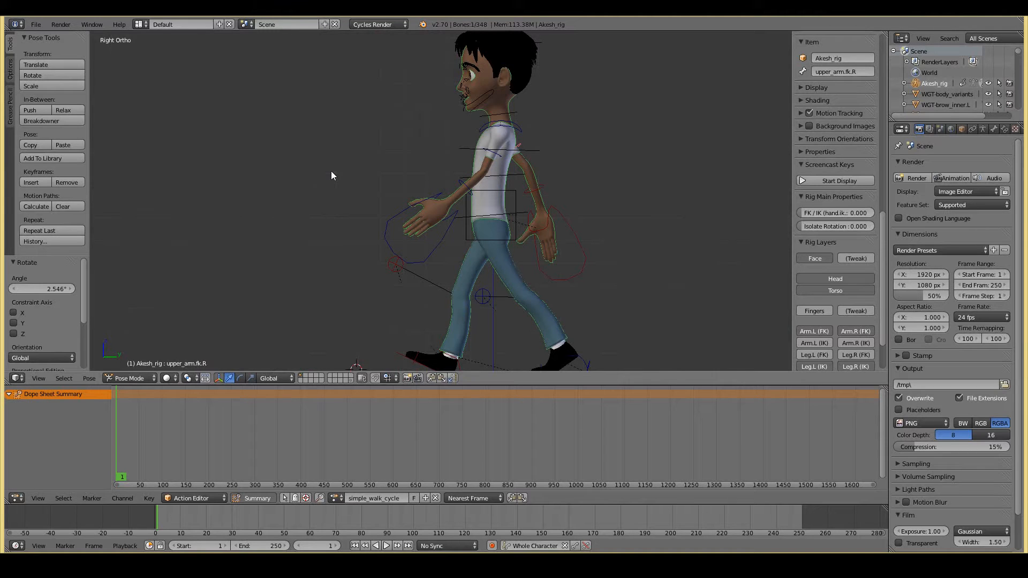
# Rotate the left foot IK control about 10.3° around the global Z axis to turn the toes outward.
pyautogui.press('KP_1')
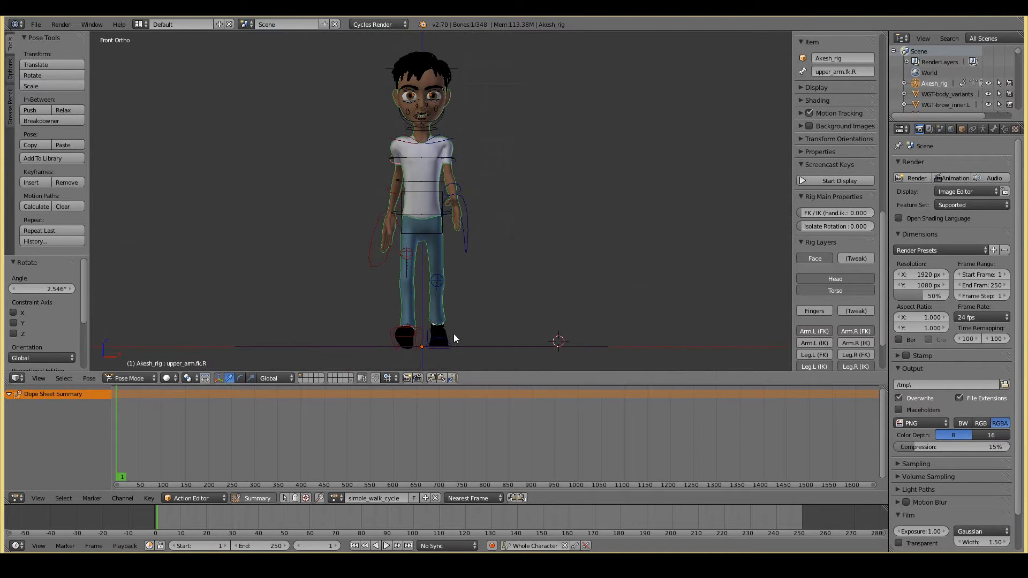
pyautogui.rightClick(450, 339)
pyautogui.rightClick(451, 337)
pyautogui.press('r')
pyautogui.rightClick(496, 352)
pyautogui.rightClick(431, 337)
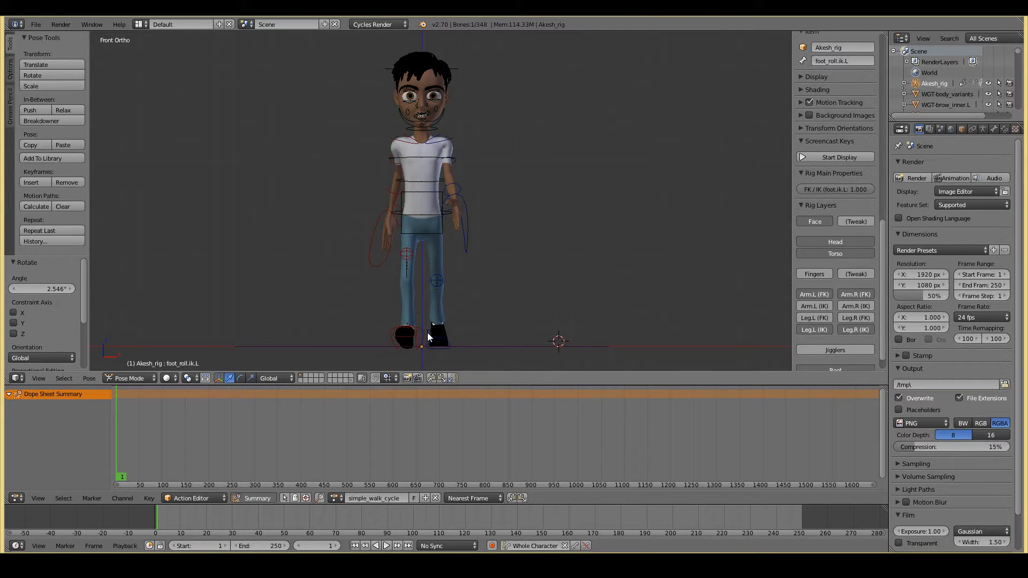
pyautogui.press('r')
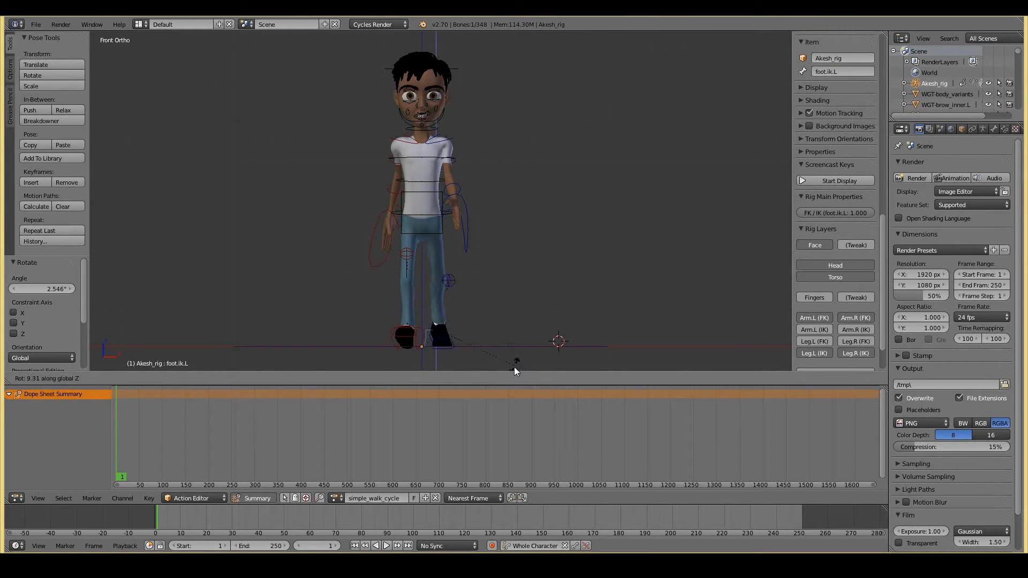
pyautogui.click(507, 370)
# Rotate the right foot IK control about -8.4° around the global Z axis to turn its toes outward.
pyautogui.rightClick(417, 341)
pyautogui.press('r')
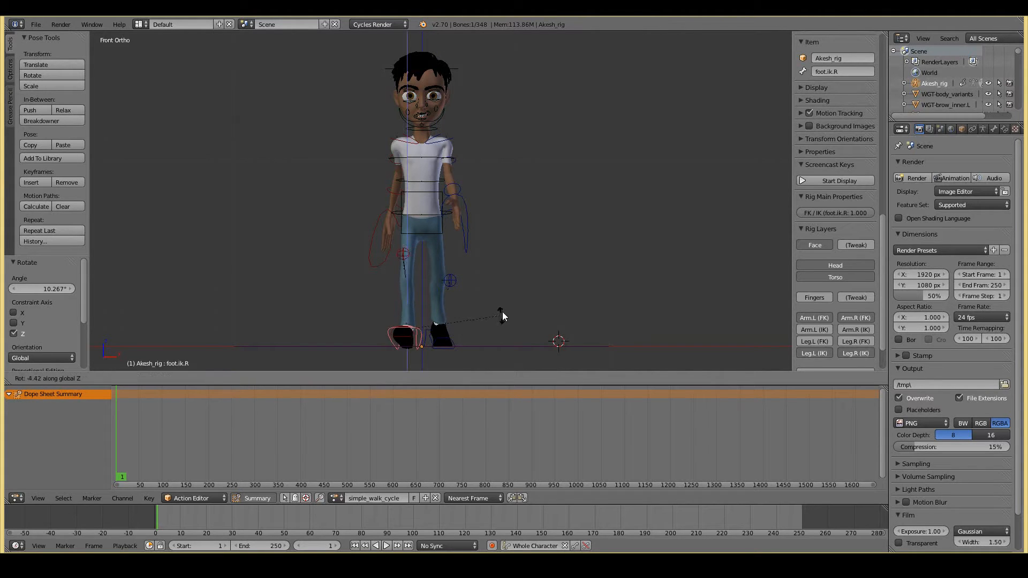
pyautogui.click(502, 309)
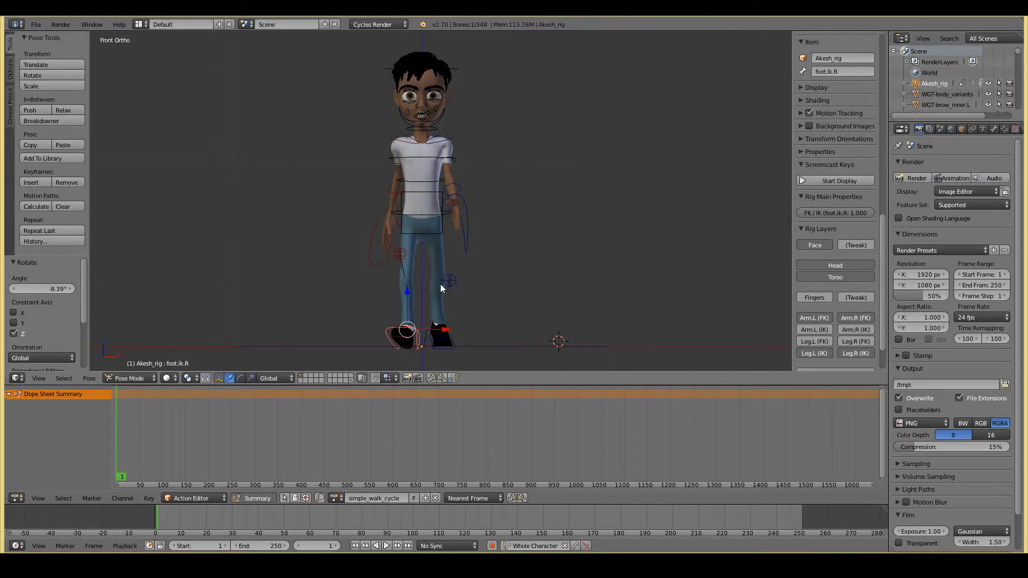
# Move the left foot IK control outward along the X axis by about 0.020 in the front view.
pyautogui.scroll(-3, 440, 284)
pyautogui.scroll(3, 455, 237)
pyautogui.moveTo(455, 237); pyautogui.dragTo(457, 270, button='middle')
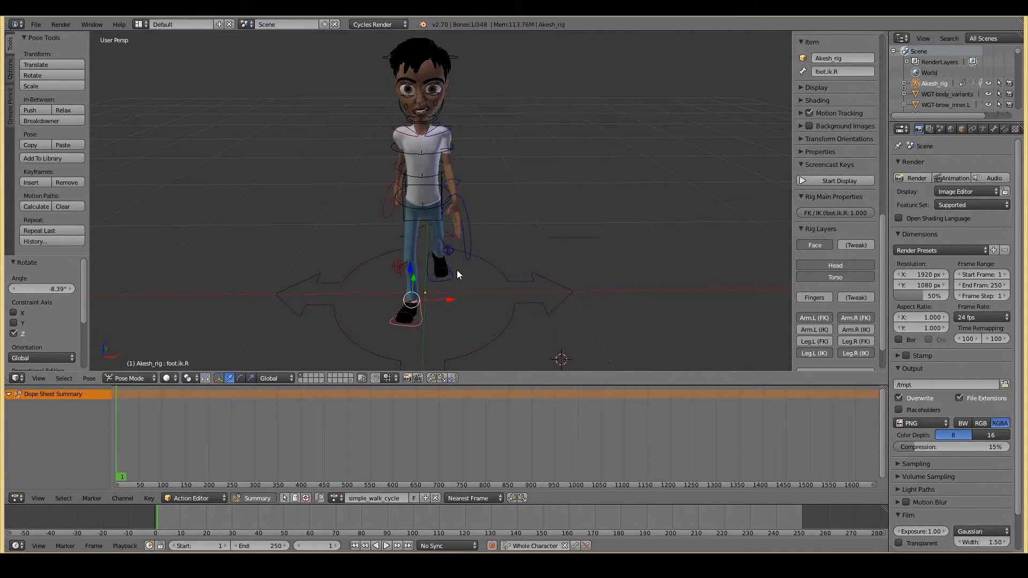
pyautogui.press('KP_1')
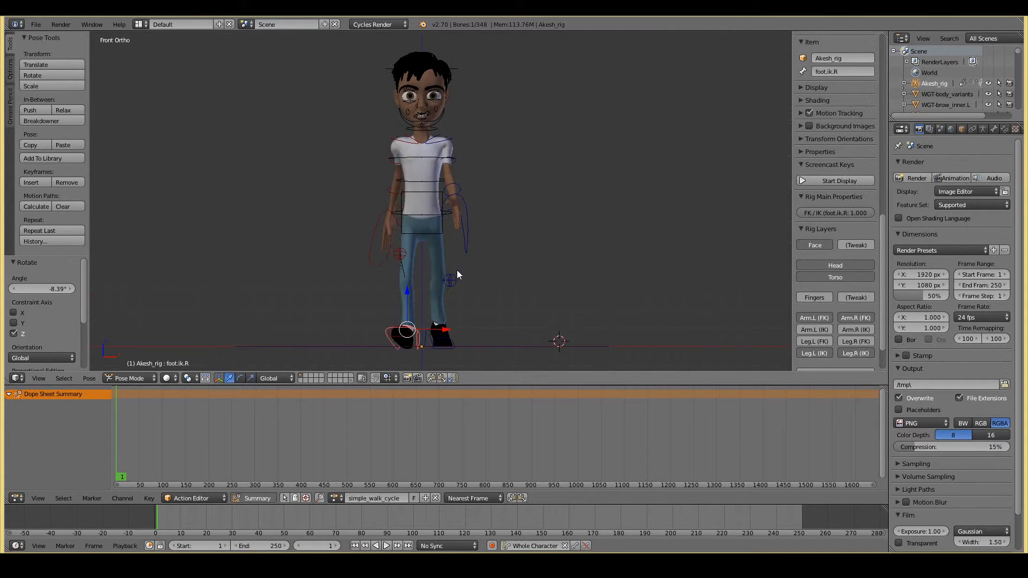
pyautogui.rightClick(428, 336)
pyautogui.press('g')
pyautogui.press('x')
pyautogui.click(458, 330)
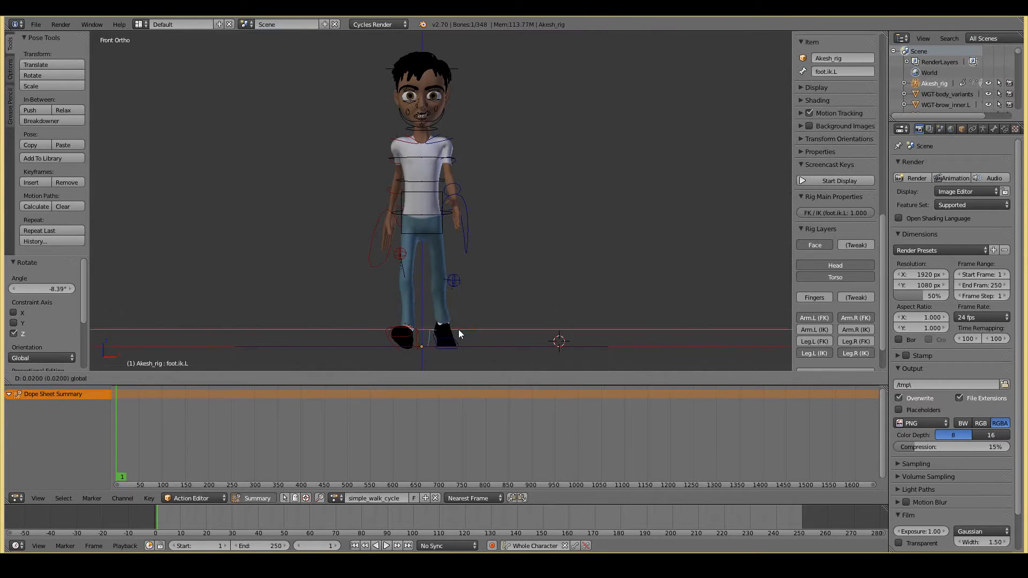
# Move the right foot IK control outward along X by about 0.054, and nudge it back inward by about 0.006.
pyautogui.rightClick(422, 337)
pyautogui.press('g')
pyautogui.press('x')
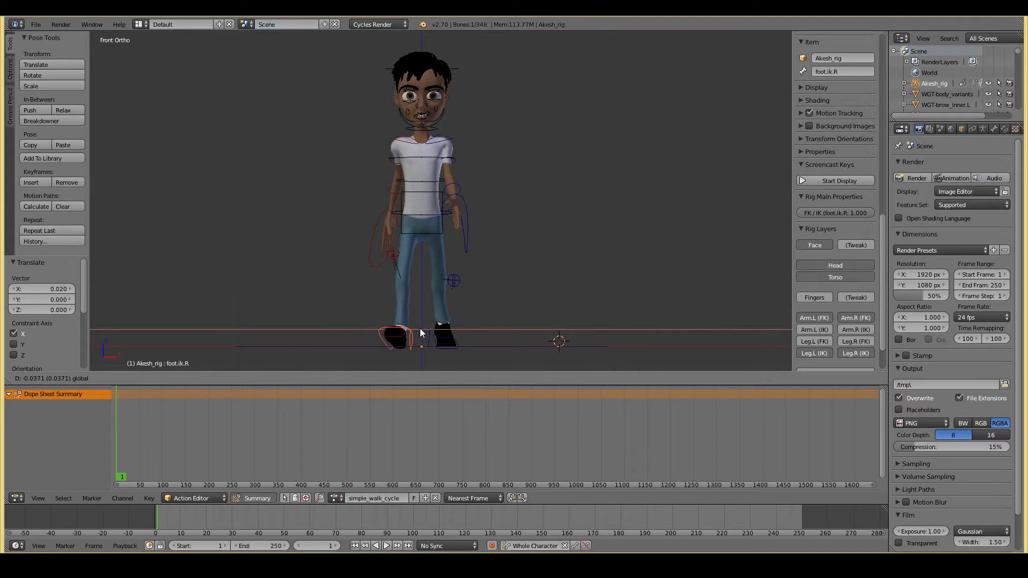
pyautogui.click(420, 329)
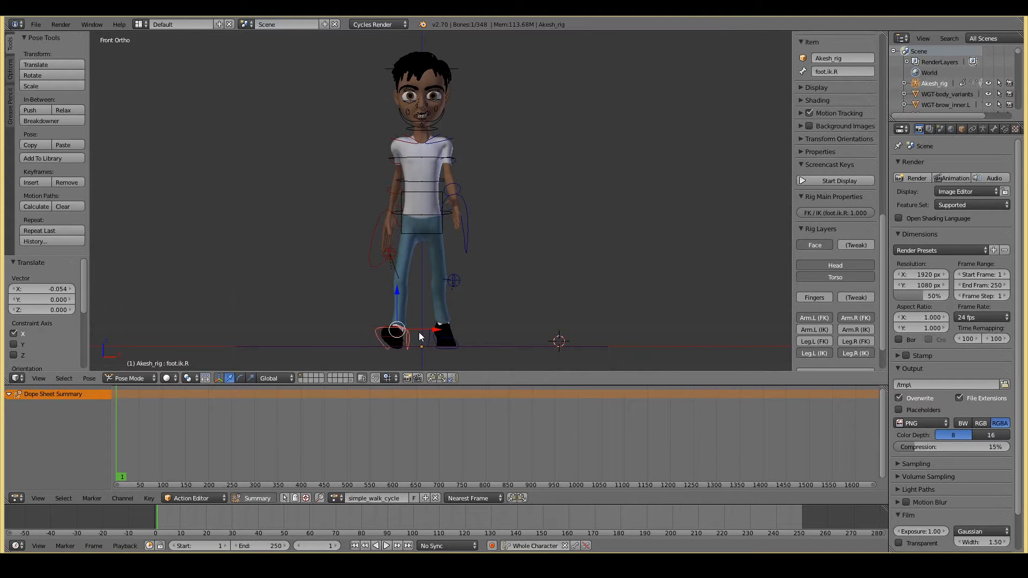
pyautogui.press('g')
pyautogui.press('x')
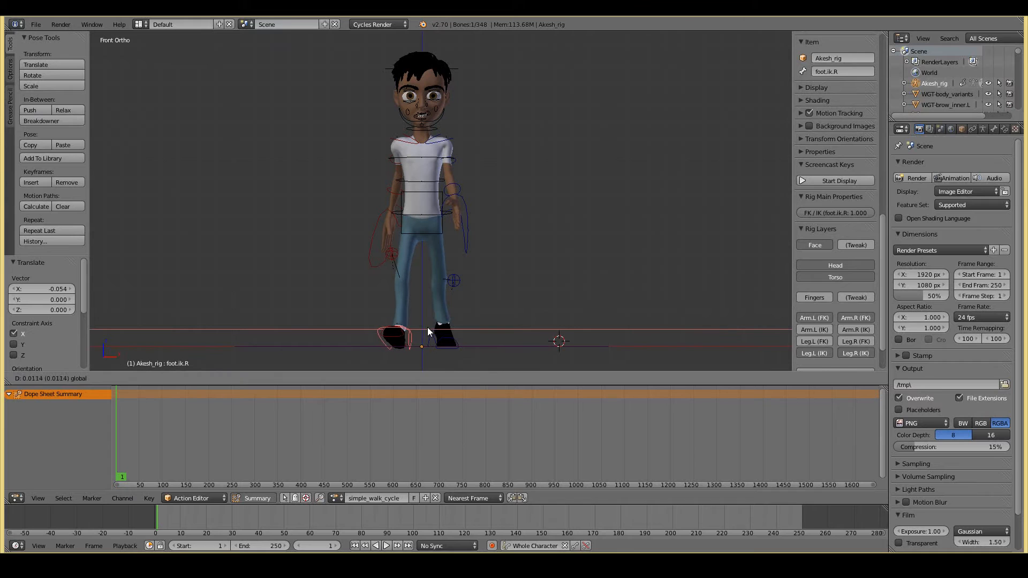
pyautogui.click(416, 331)
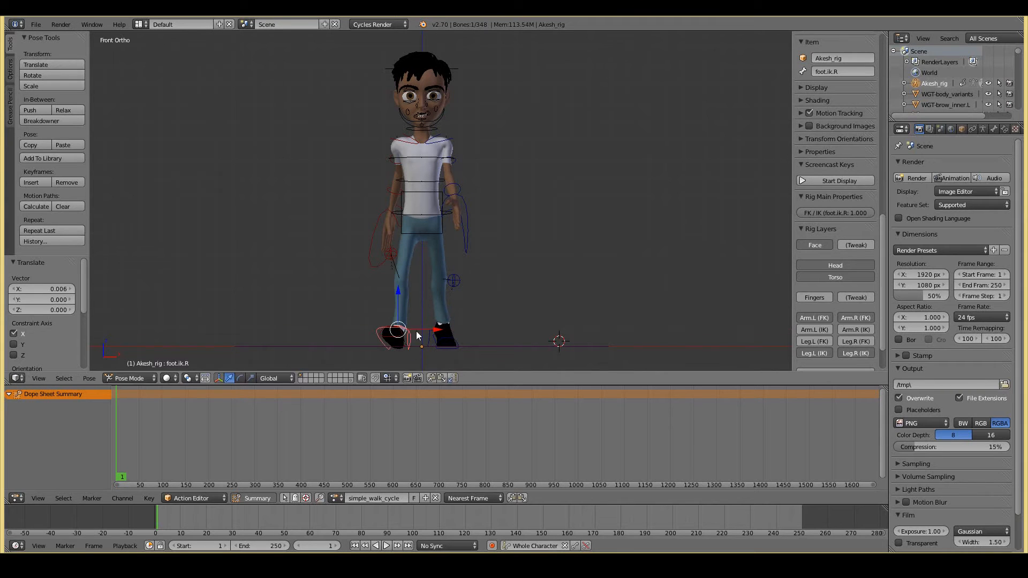
# Move the right foot IK control inward along the X axis by about 0.126 toward the body's centreline.
pyautogui.press('g')
pyautogui.press('x')
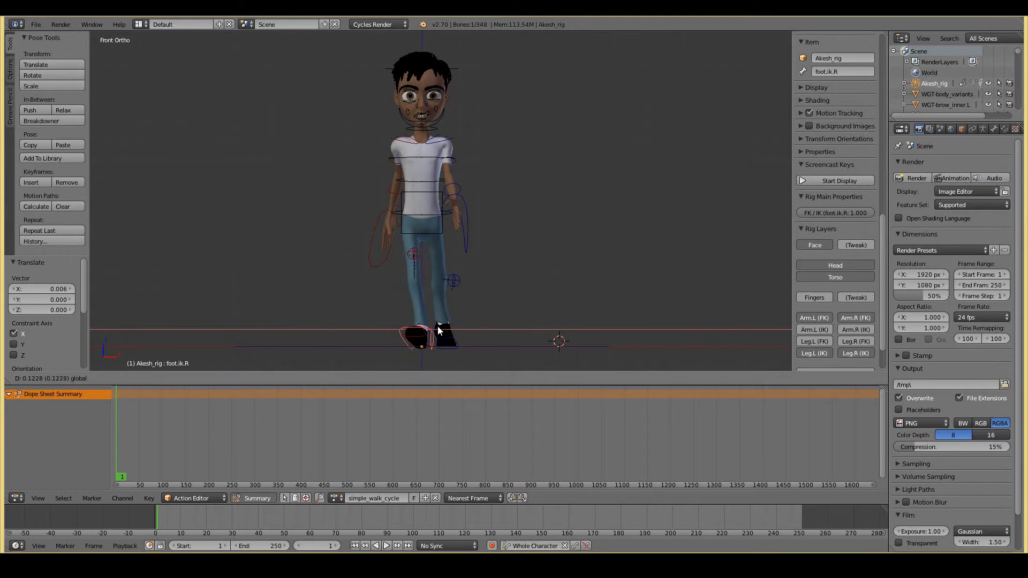
pyautogui.click(437, 326)
# Nudge the right foot IK control about 0.011 further inward along the X axis.
pyautogui.rightClick(454, 350)
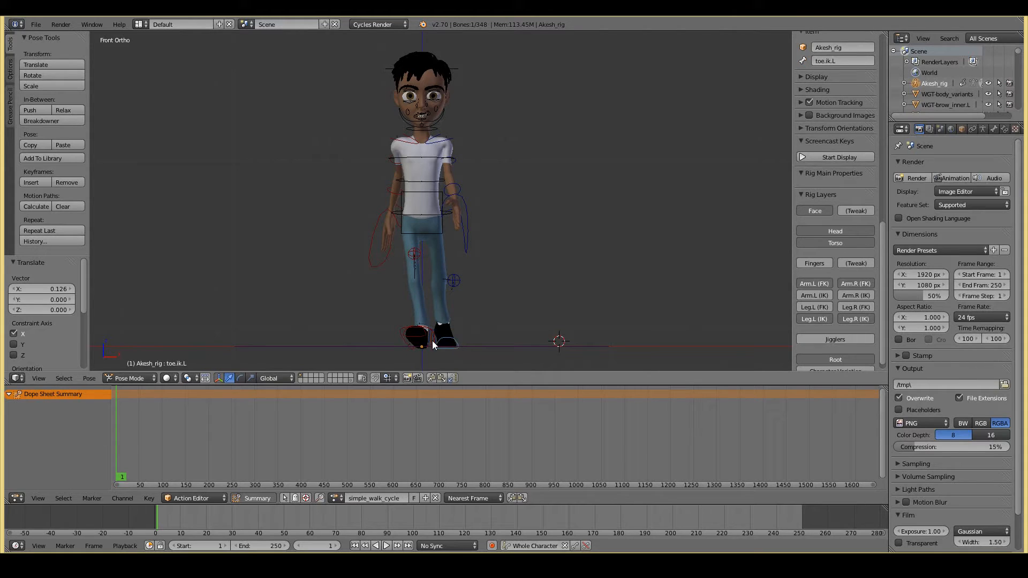
pyautogui.hotkey('ctrl', 'Tab')
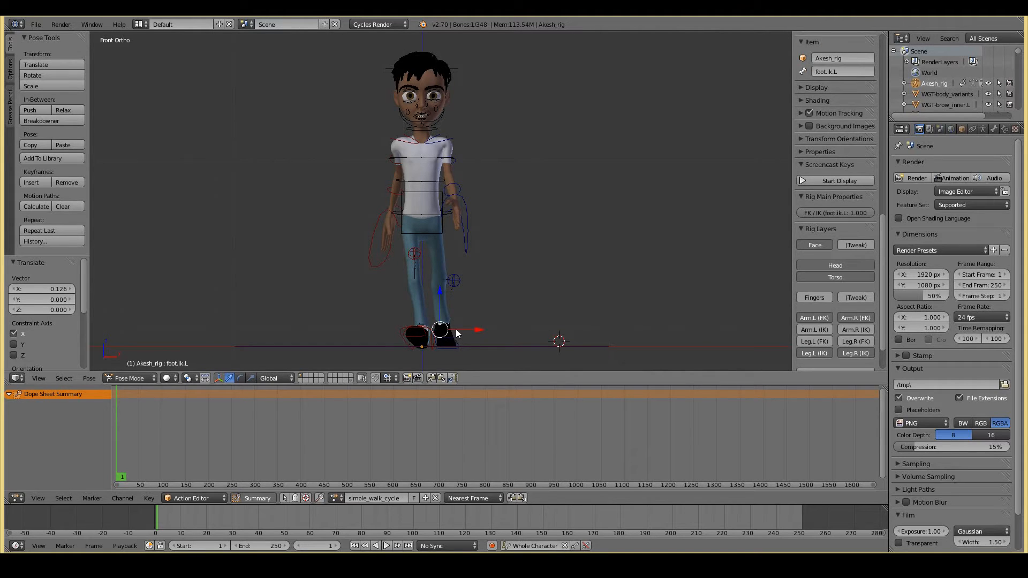
pyautogui.rightClick(455, 329)
pyautogui.rightClick(431, 324)
pyautogui.moveTo(449, 329); pyautogui.dragTo(451, 326)
pyautogui.rightClick(451, 326)
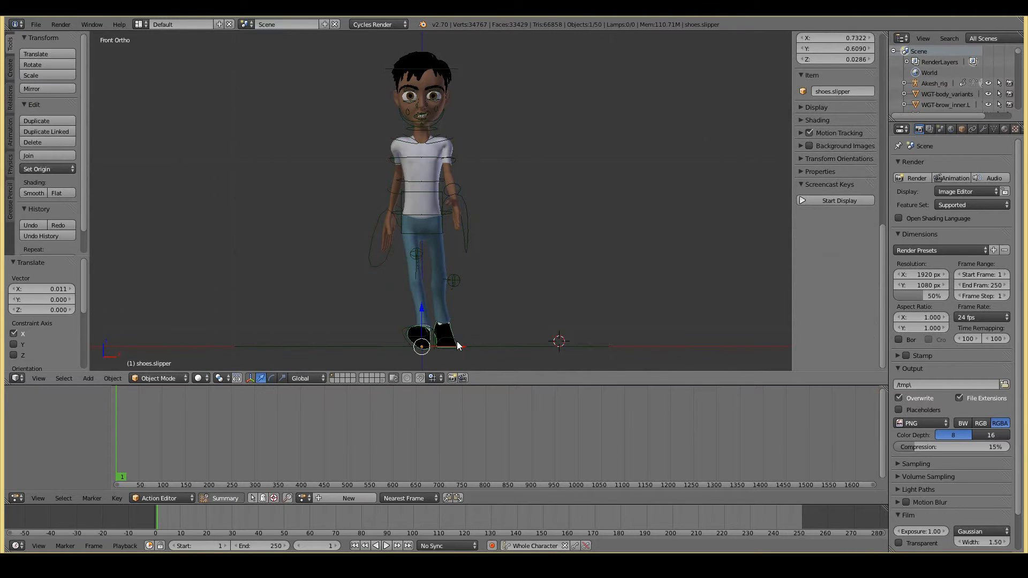
# Move the left foot IK control inward along X by about 0.142 so the feet overlap in the front view.
pyautogui.moveTo(457, 333); pyautogui.dragTo(441, 298, button='middle')
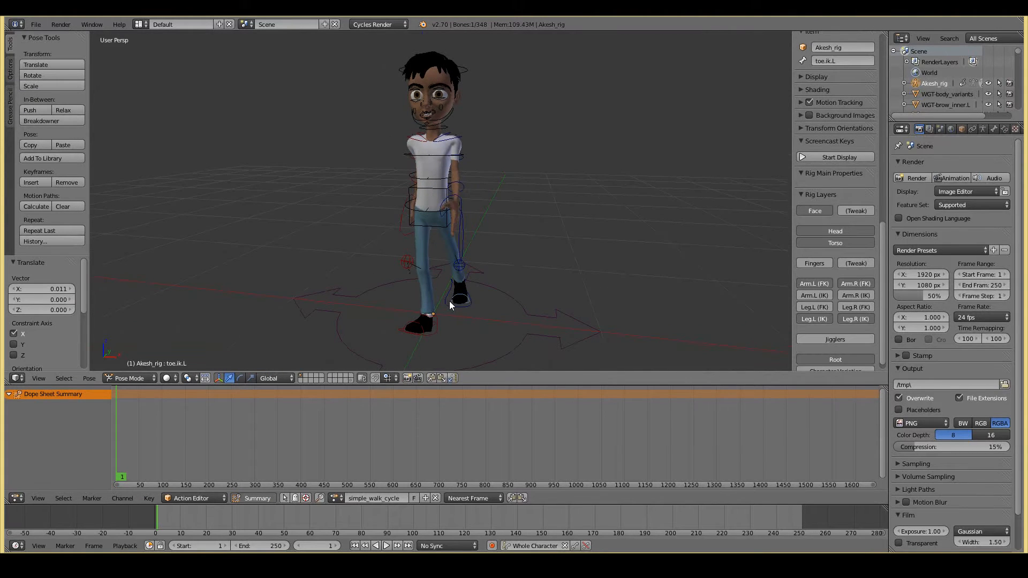
pyautogui.rightClick(448, 301)
pyautogui.press('g')
pyautogui.press('x')
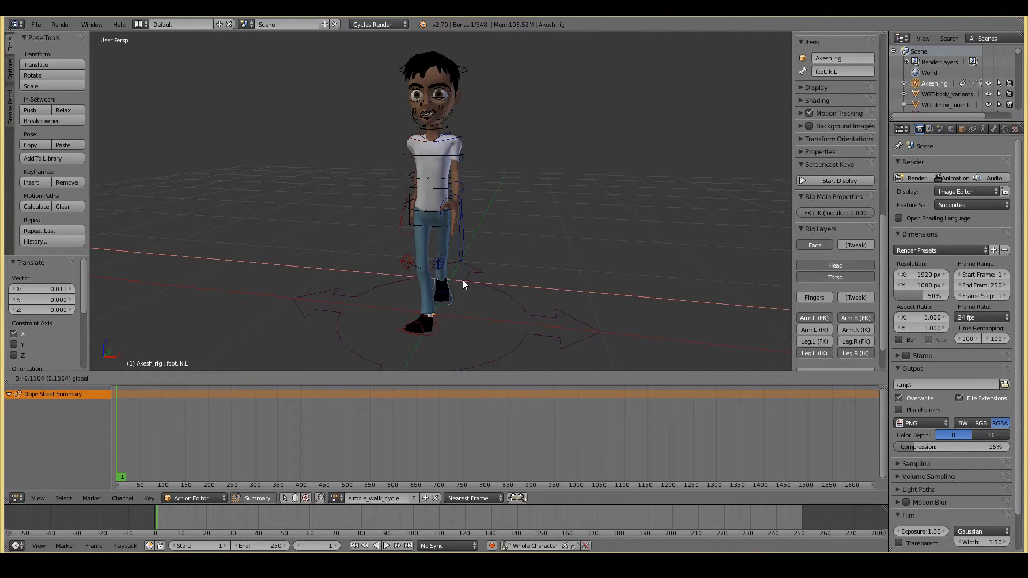
pyautogui.click(462, 281)
pyautogui.press('KP_1')
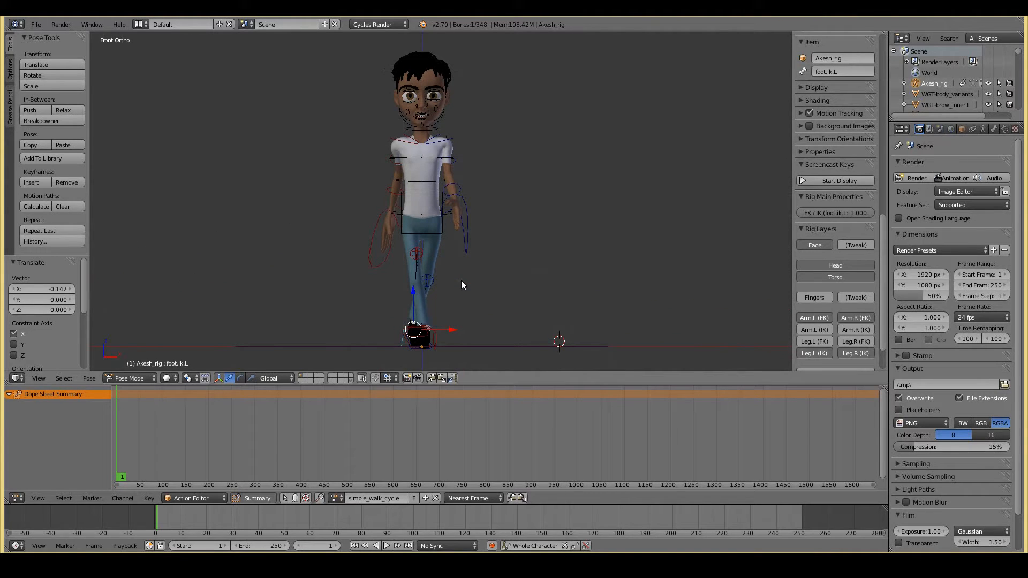
# Move the left foot IK control outward along X by about 0.137.
pyautogui.press('g')
pyautogui.press('x')
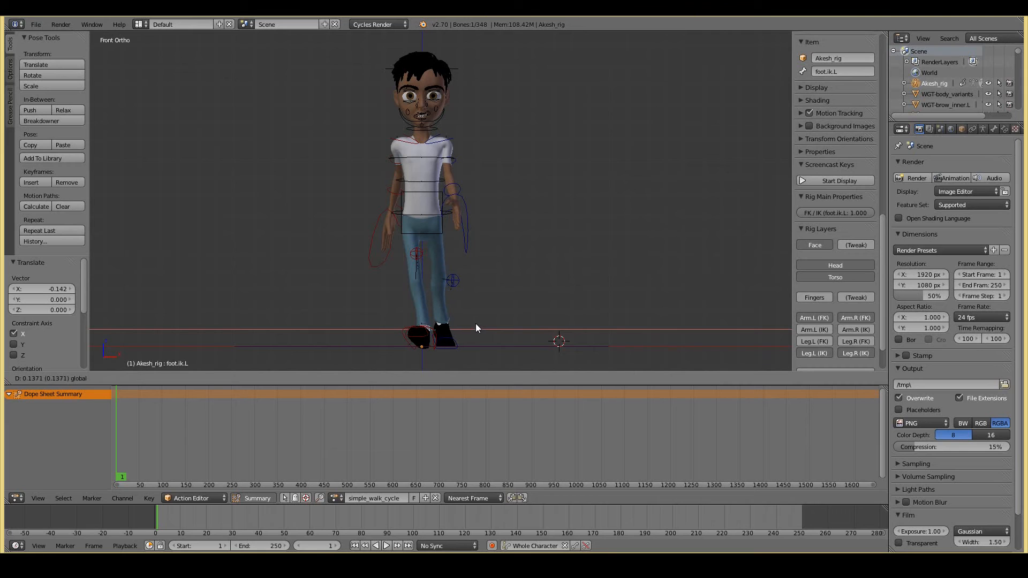
pyautogui.click(476, 324)
# Move the right foot IK control outward along X by about 0.091 so the feet stand apart in the front view.
pyautogui.rightClick(405, 333)
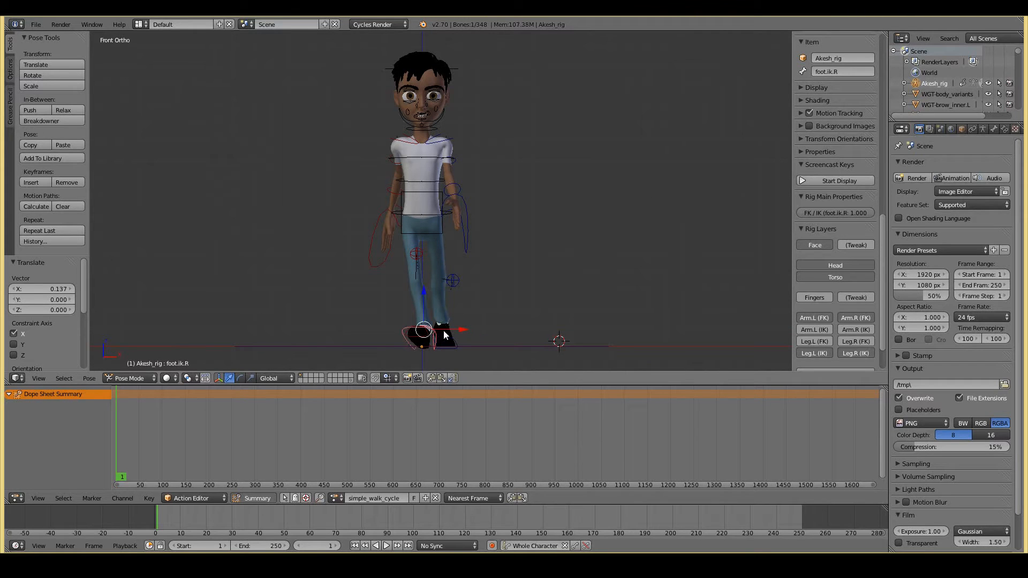
pyautogui.press('g')
pyautogui.press('x')
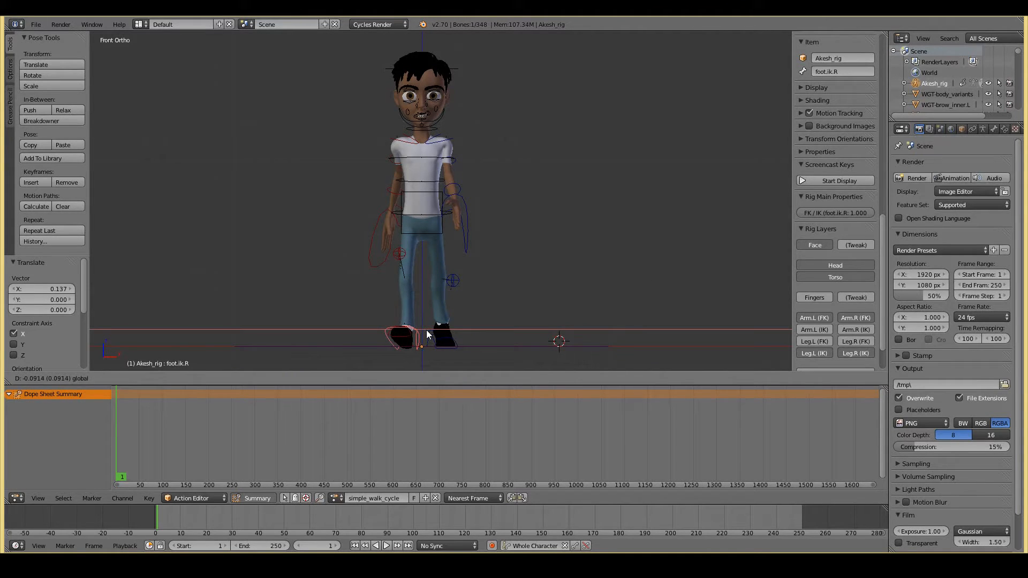
pyautogui.click(426, 329)
pyautogui.moveTo(426, 330); pyautogui.dragTo(475, 294, button='middle')
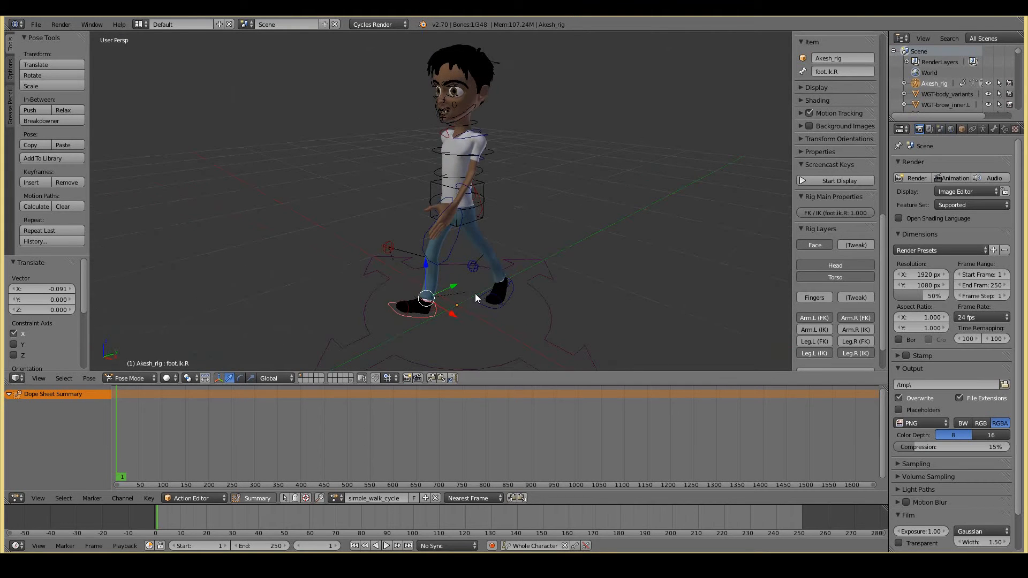
# Undo the recent X-axis moves of the left and right foot IK controls.
pyautogui.press('KP_1')
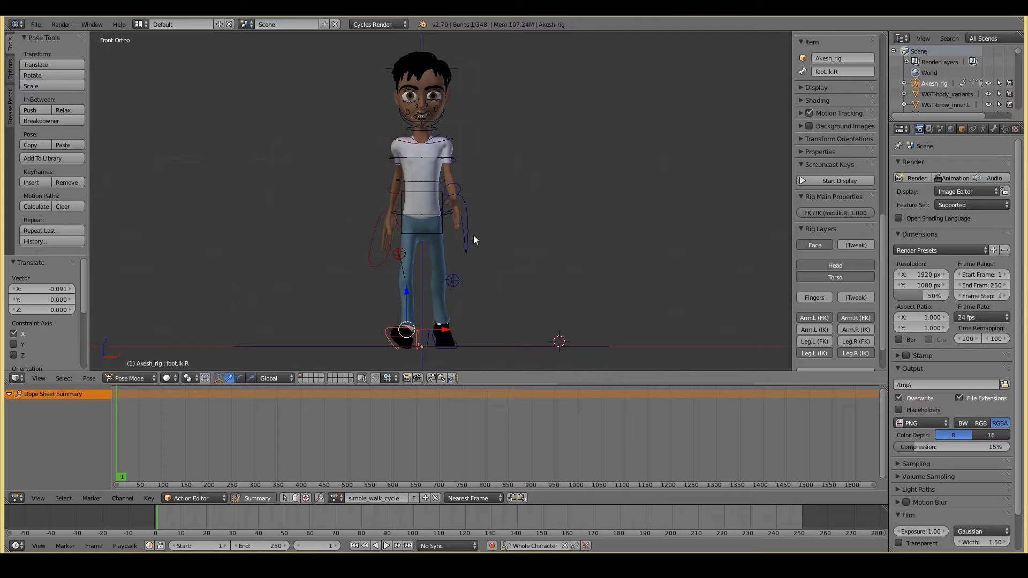
pyautogui.hotkey('ctrl', 'z')
pyautogui.moveTo(428, 165)
pyautogui.mouseDown(button='middle')
pyautogui.moveTo(474, 246)
pyautogui.moveTo(422, 160)
pyautogui.mouseUp(button='middle')
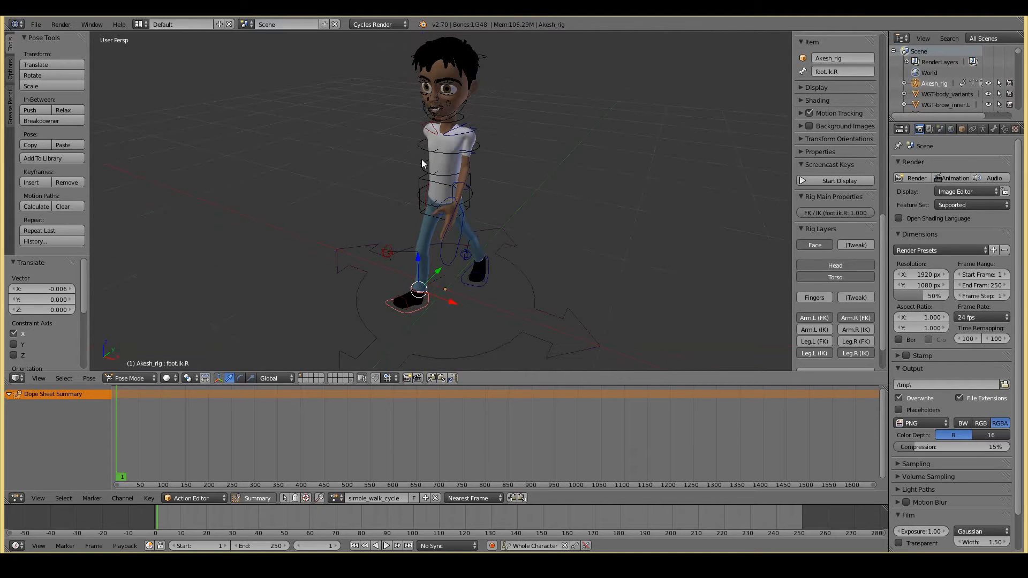
# Rotate the hips control by about 8.1° around the global Z axis.
pyautogui.rightClick(432, 155)
pyautogui.rightClick(442, 152)
pyautogui.scroll(3, 420, 227)
pyautogui.moveTo(420, 231)
pyautogui.mouseDown(button='middle')
pyautogui.moveTo(450, 252)
pyautogui.moveTo(426, 230)
pyautogui.mouseUp(button='middle')
pyautogui.rightClick(407, 216)
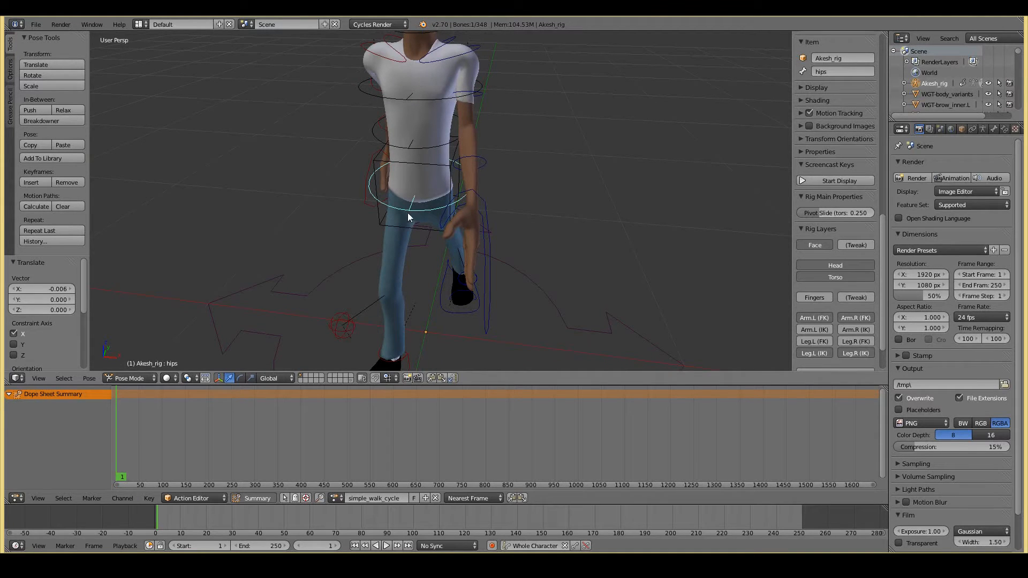
pyautogui.press('r')
pyautogui.press('z')
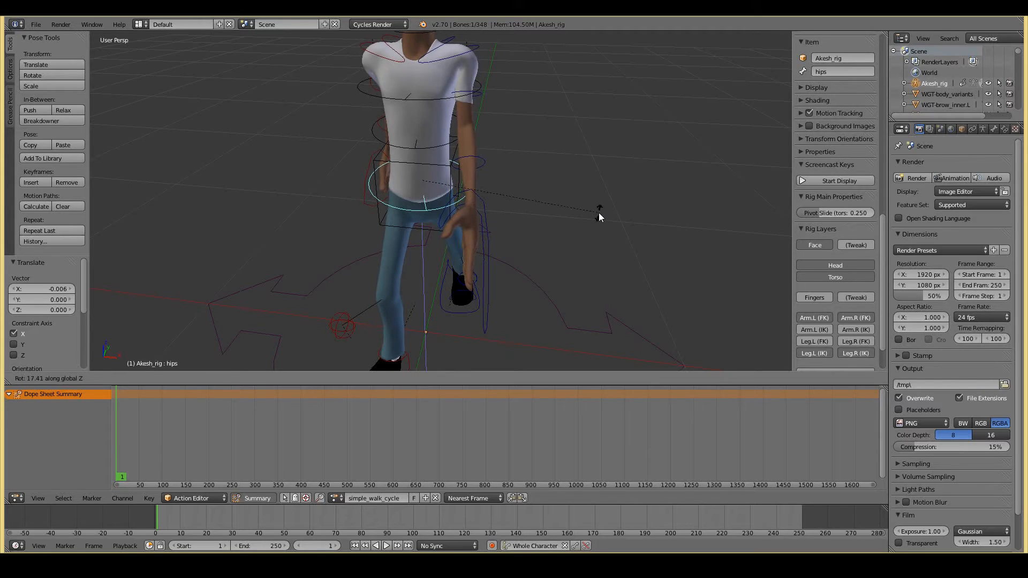
pyautogui.rightClick(570, 232)
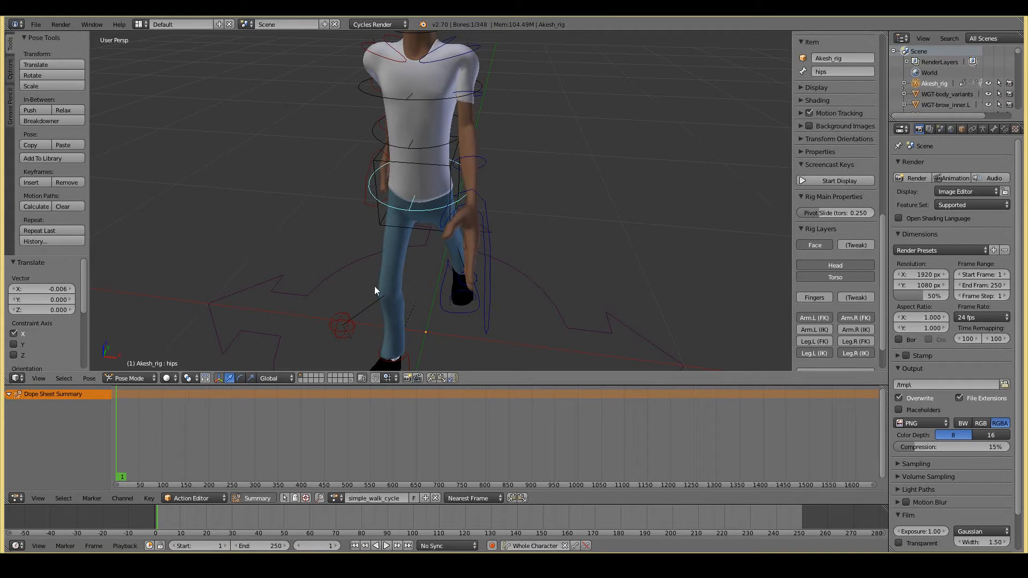
pyautogui.press('r')
pyautogui.press('z')
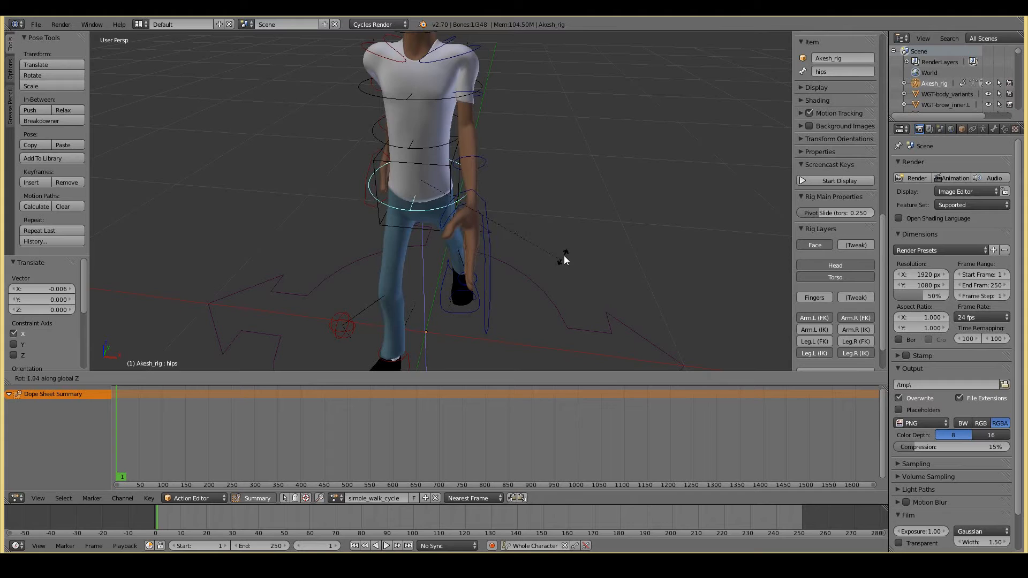
pyautogui.click(575, 230)
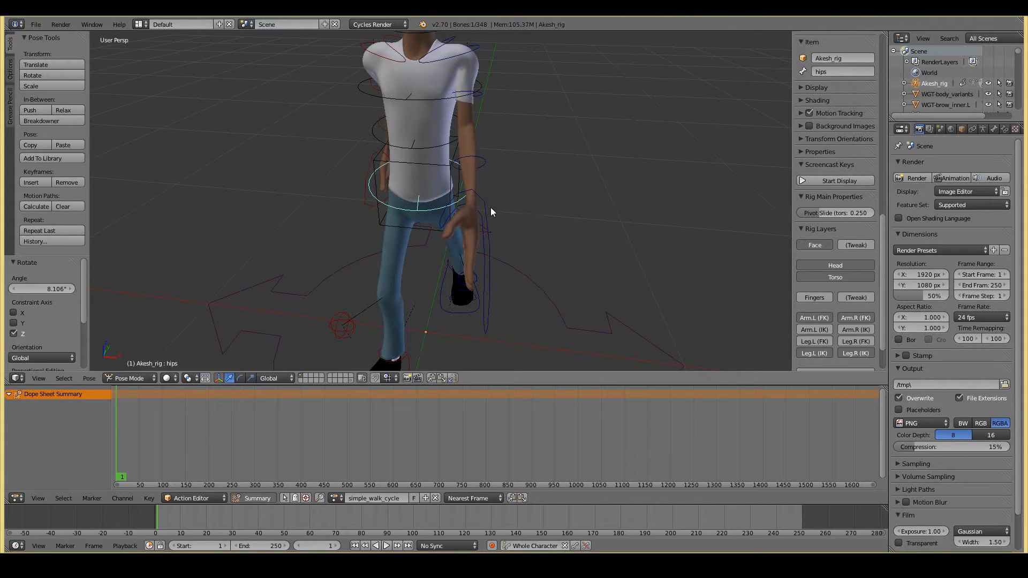
# Rotate the chest control by about -5.1° around global Z, opposite to the hips.
pyautogui.rightClick(406, 97)
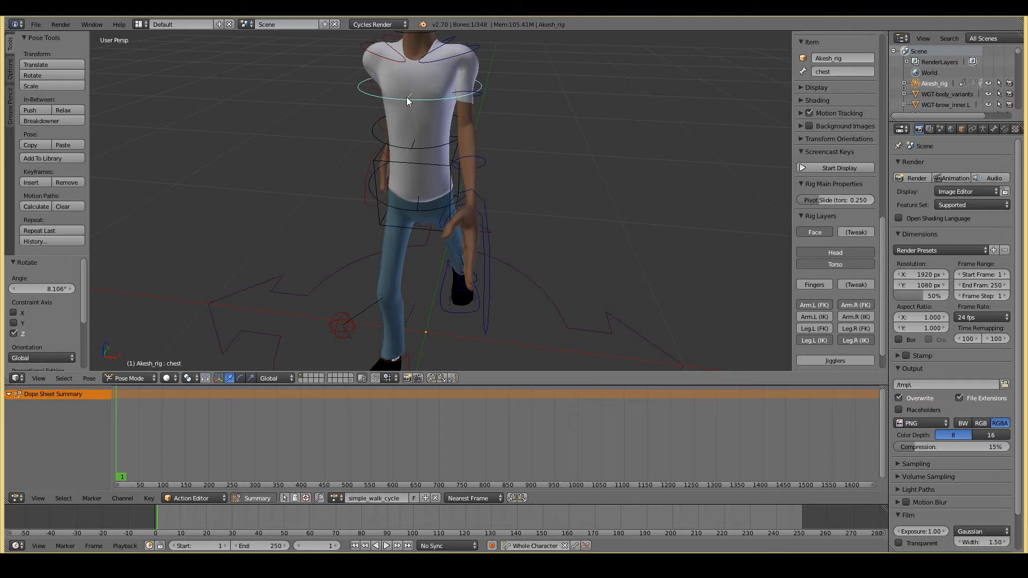
pyautogui.press('r')
pyautogui.press('z')
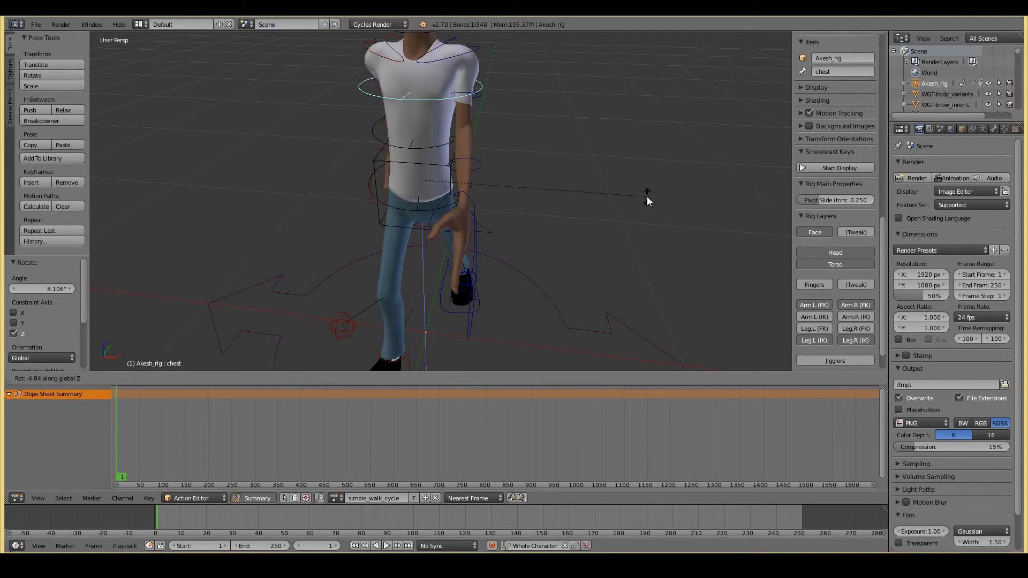
pyautogui.click(647, 198)
# Fine-tune the chest control's twist around global Z from the front view, finishing with a rotation of about -2.2°.
pyautogui.press('r')
pyautogui.press('z')
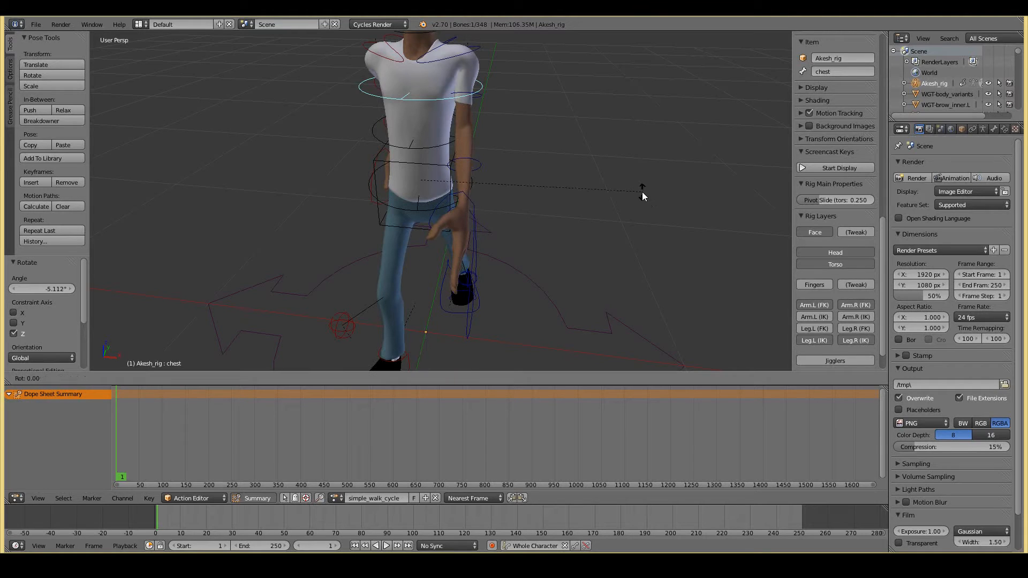
pyautogui.press('KP_1')
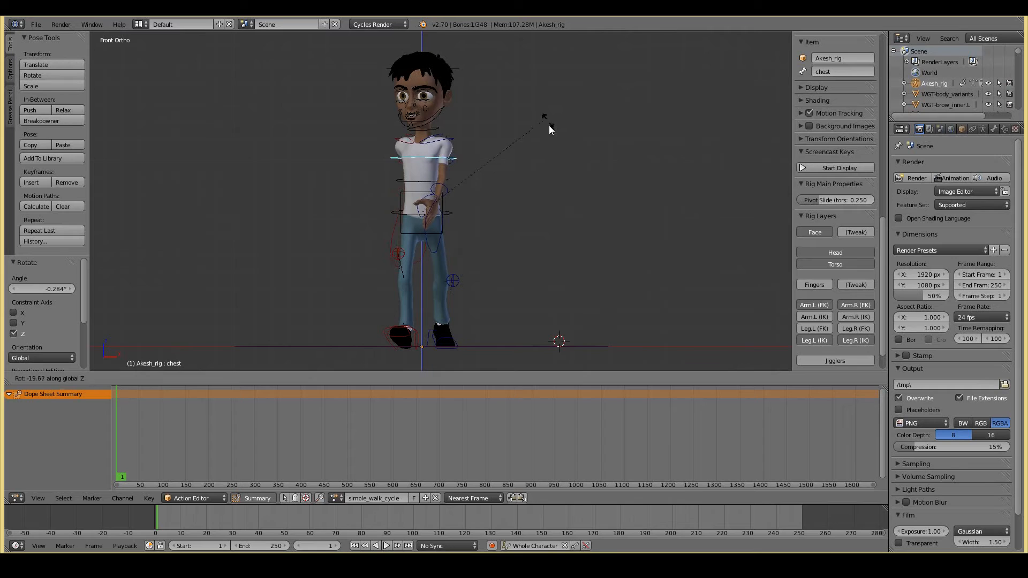
pyautogui.click(557, 173)
pyautogui.press('r')
pyautogui.press('z')
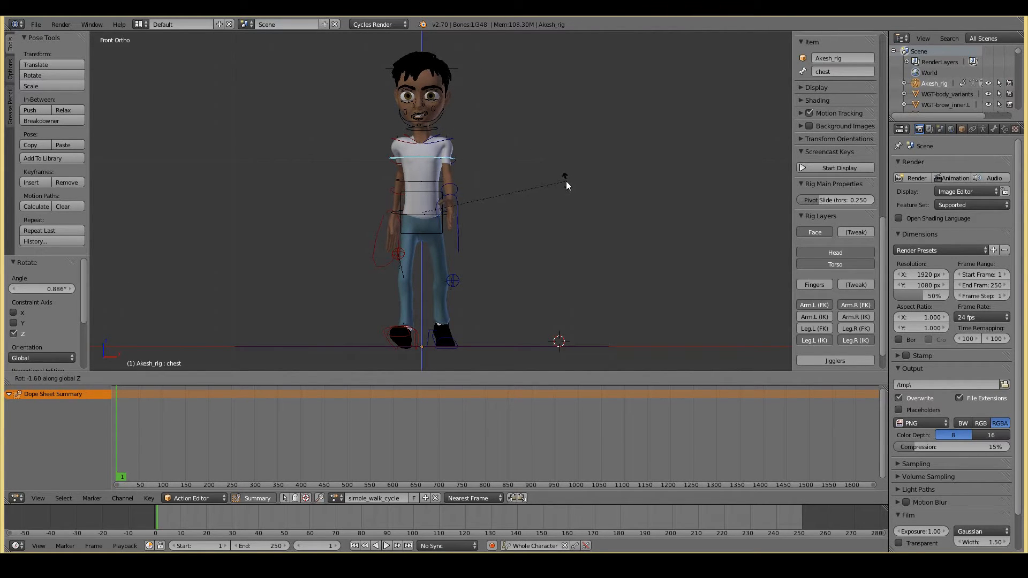
pyautogui.click(567, 182)
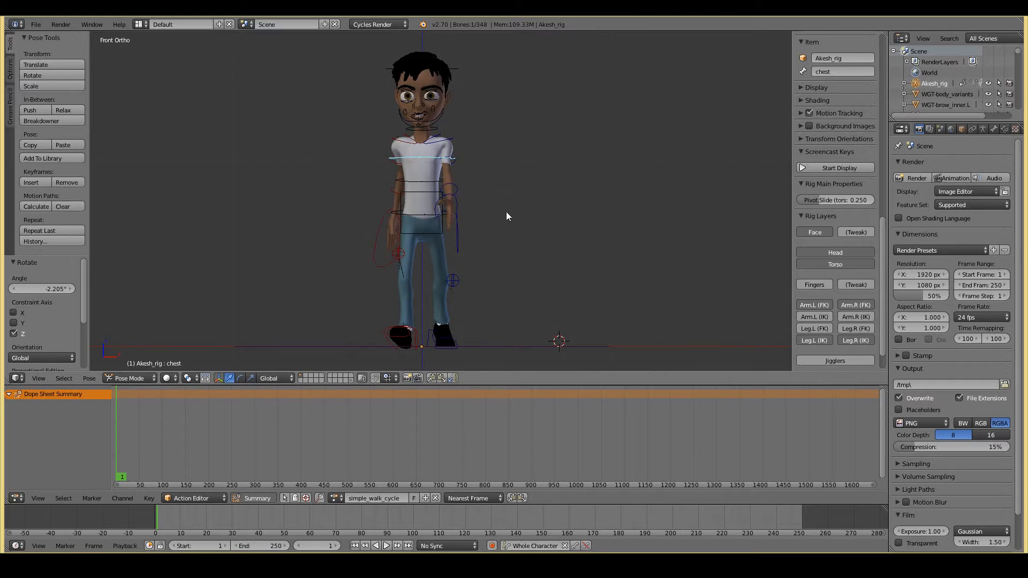
# Tilt the hips control sideways by about 4.2° in the front view.
pyautogui.scroll(3, 403, 228)
pyautogui.scroll(-1, 402, 224)
pyautogui.rightClick(401, 223)
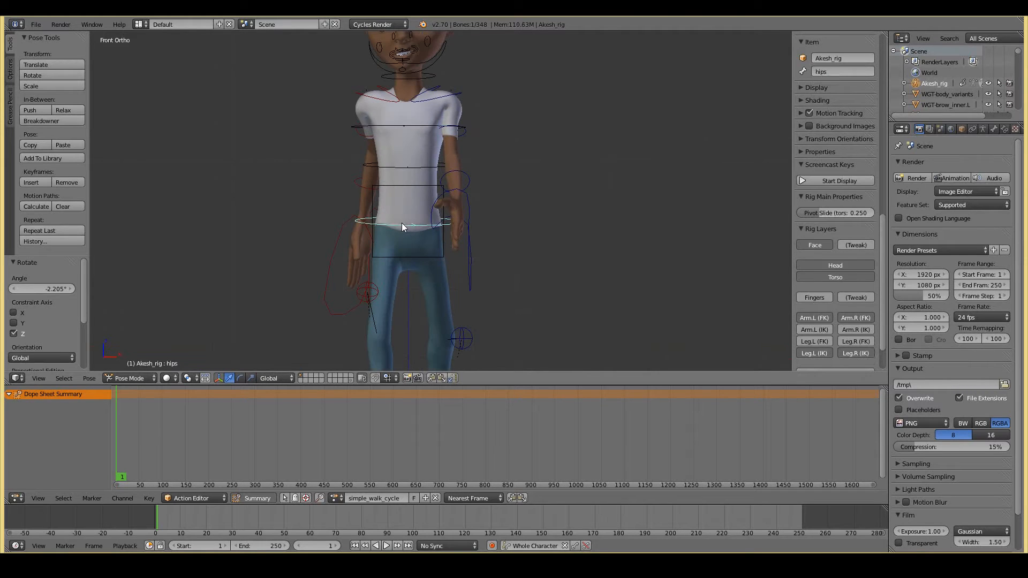
pyautogui.scroll(-1, 379, 263)
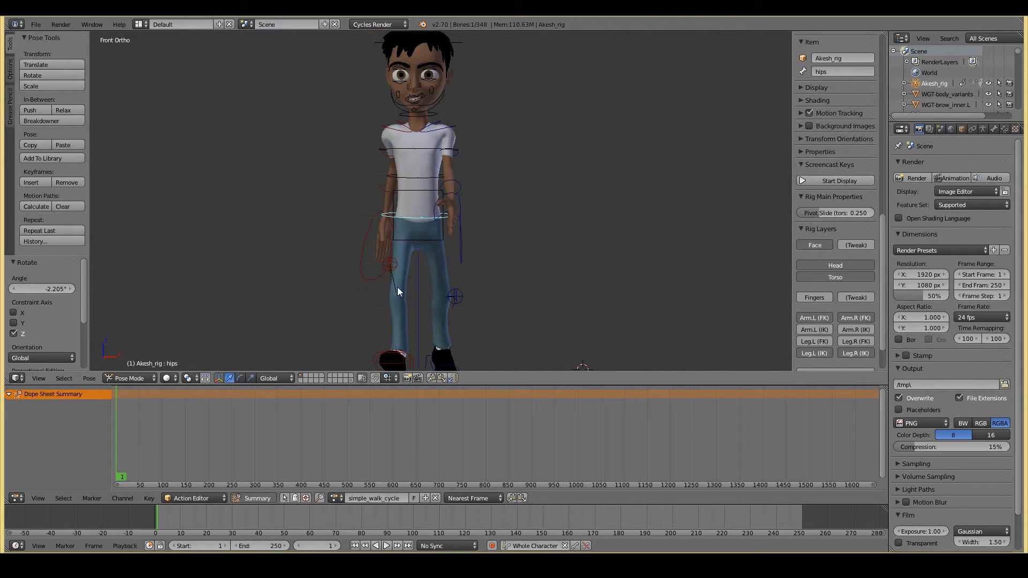
pyautogui.moveTo(405, 306); pyautogui.dragTo(396, 242, button='middle')
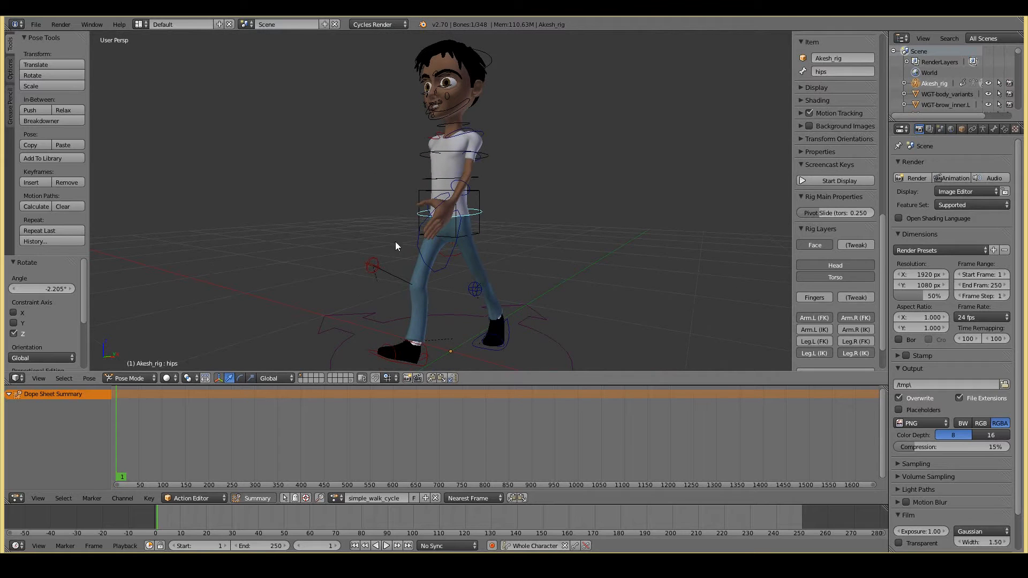
pyautogui.press('KP_1')
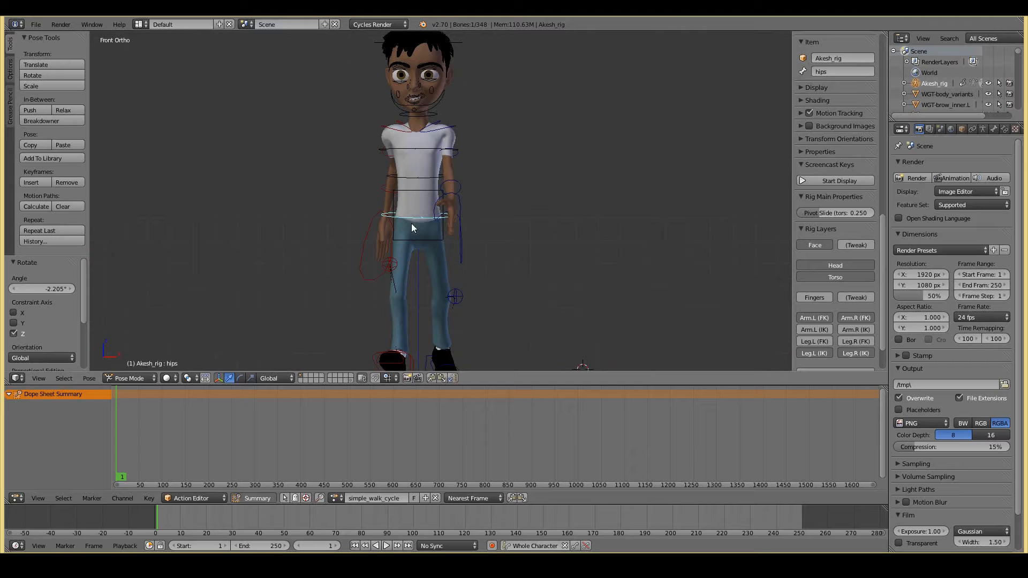
pyautogui.press('r')
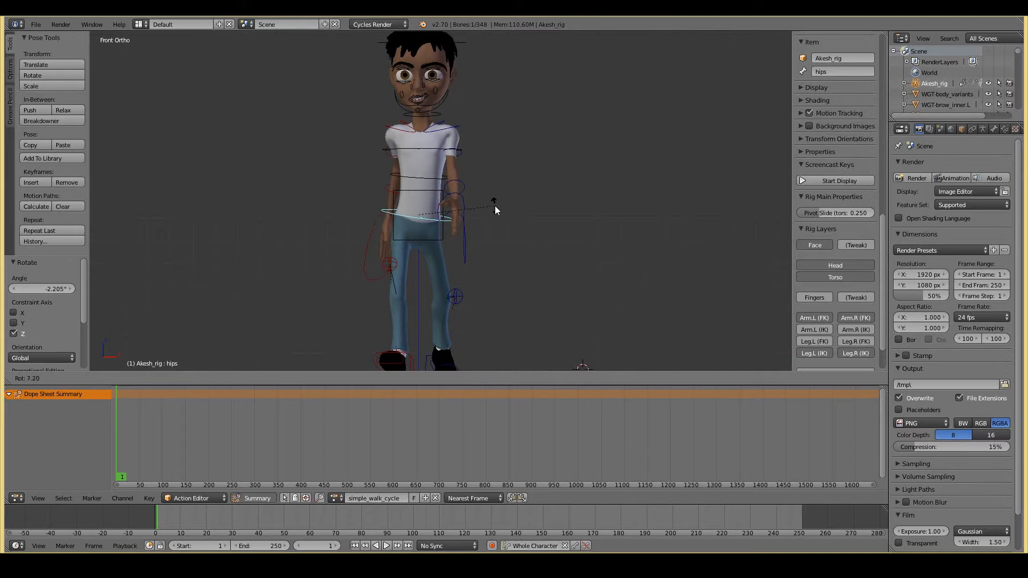
pyautogui.rightClick(493, 207)
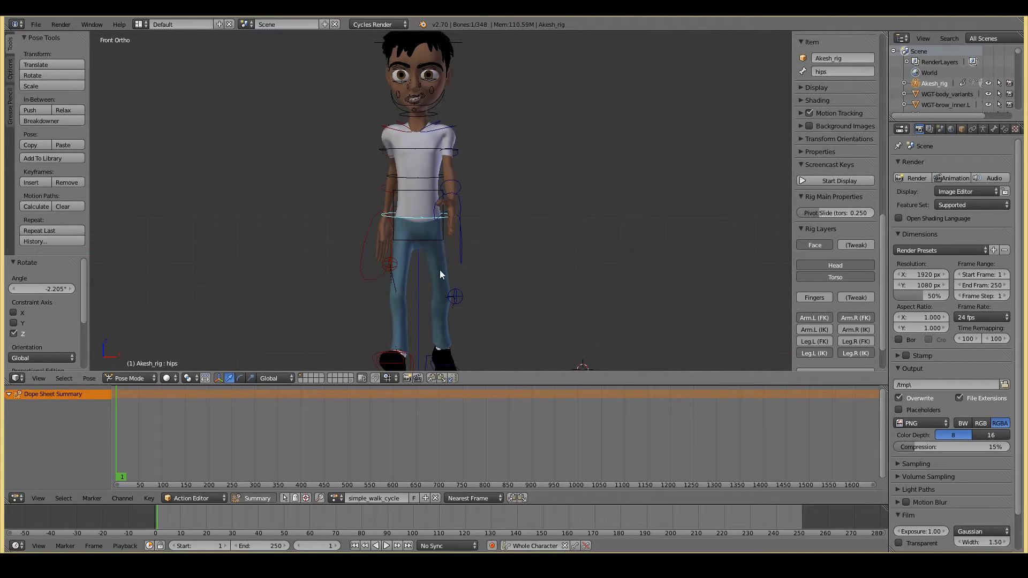
pyautogui.press('r')
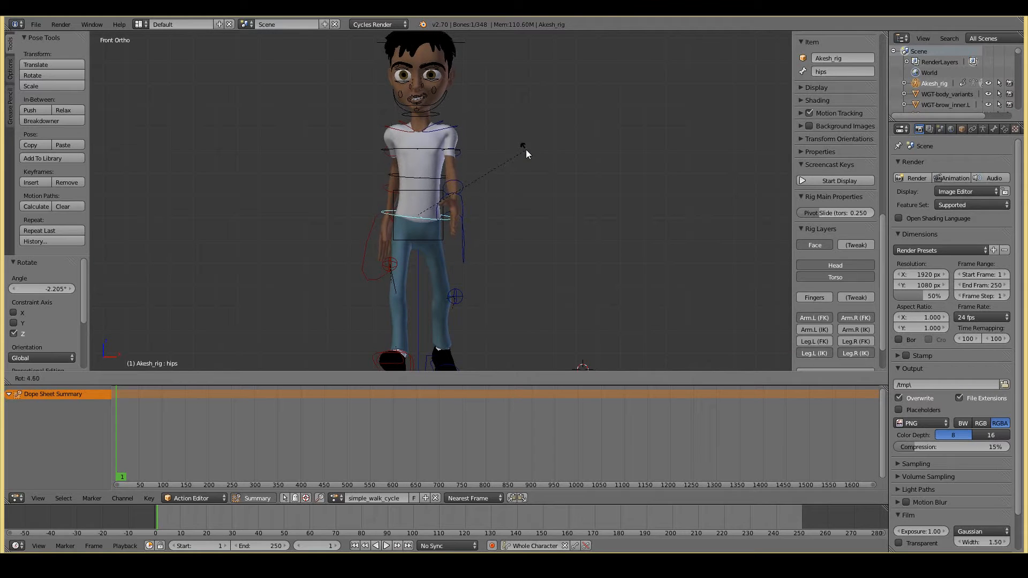
pyautogui.click(525, 149)
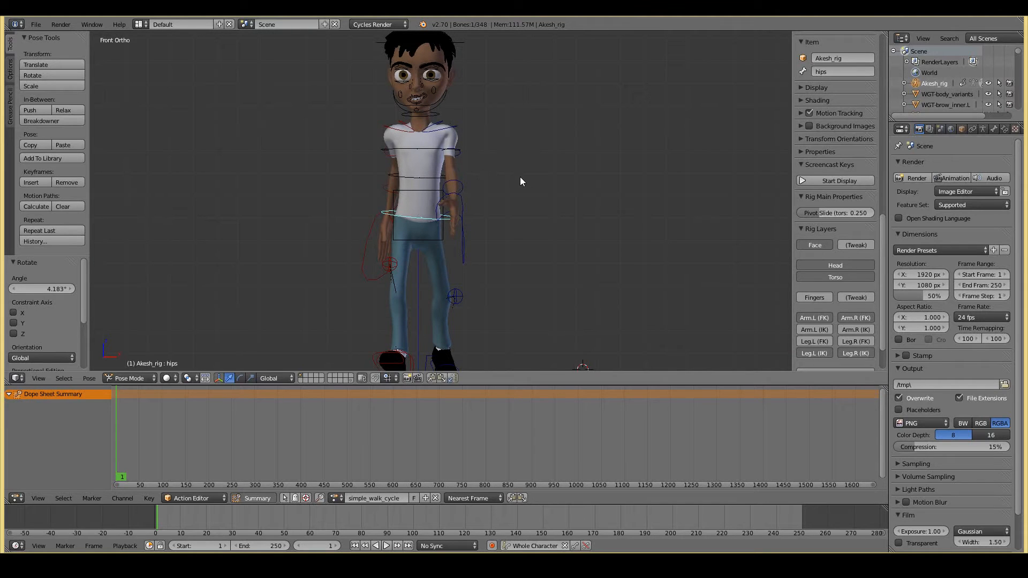
# Tilt the hips control a further 0.78° in the same direction in the front view.
pyautogui.press('r')
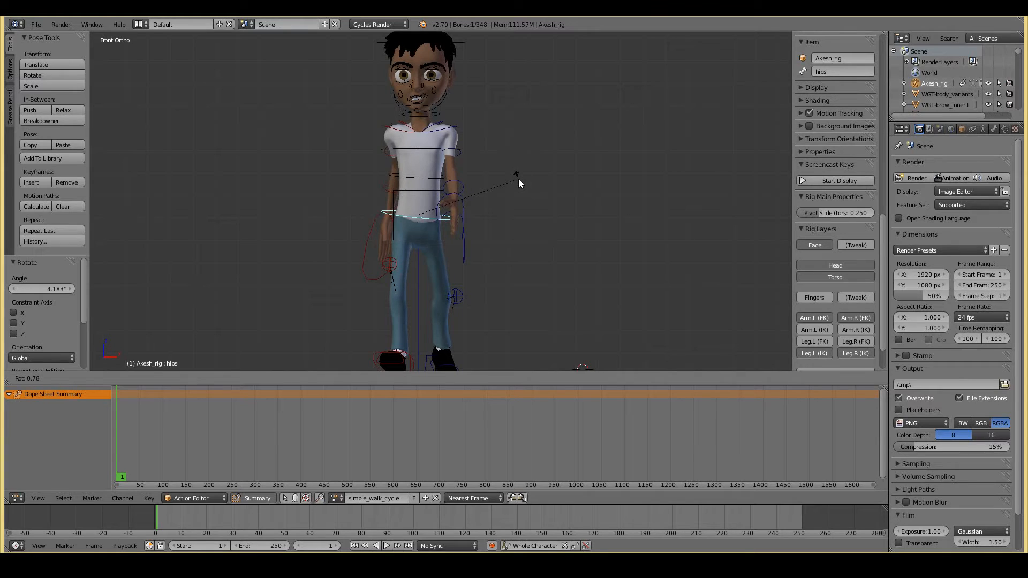
pyautogui.click(518, 179)
pyautogui.moveTo(410, 217)
pyautogui.mouseDown(button='middle')
pyautogui.moveTo(455, 229)
pyautogui.moveTo(425, 217)
pyautogui.mouseUp(button='middle')
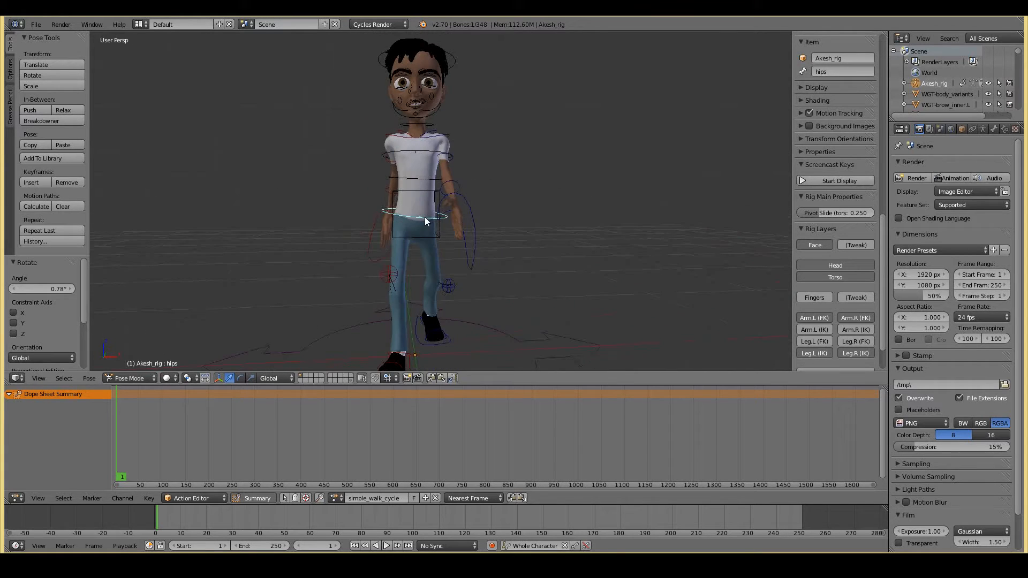
pyautogui.press('KP_1')
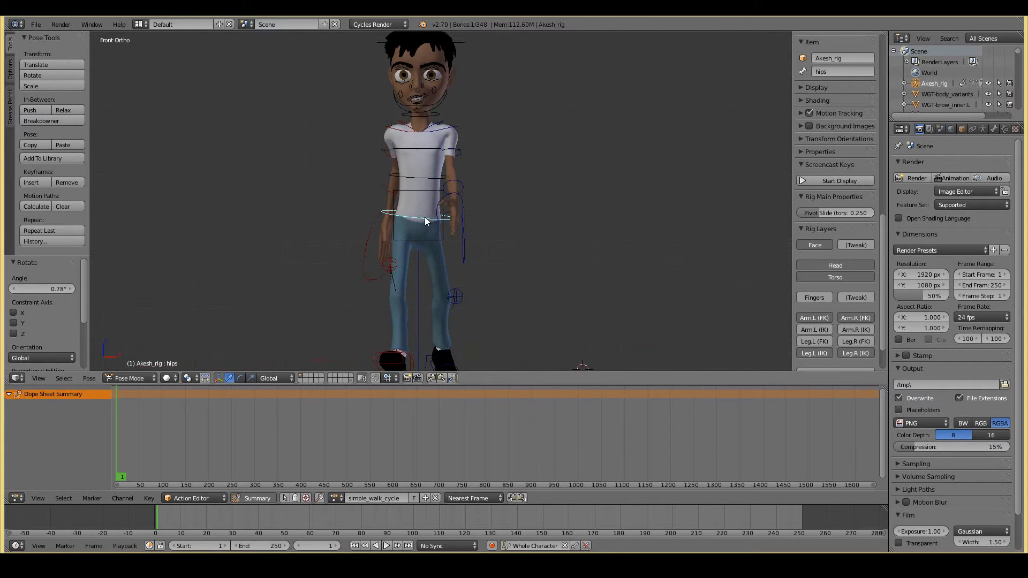
# Tilt the chest control by about -4.4° in the front view to counter the hip tilt.
pyautogui.rightClick(415, 150)
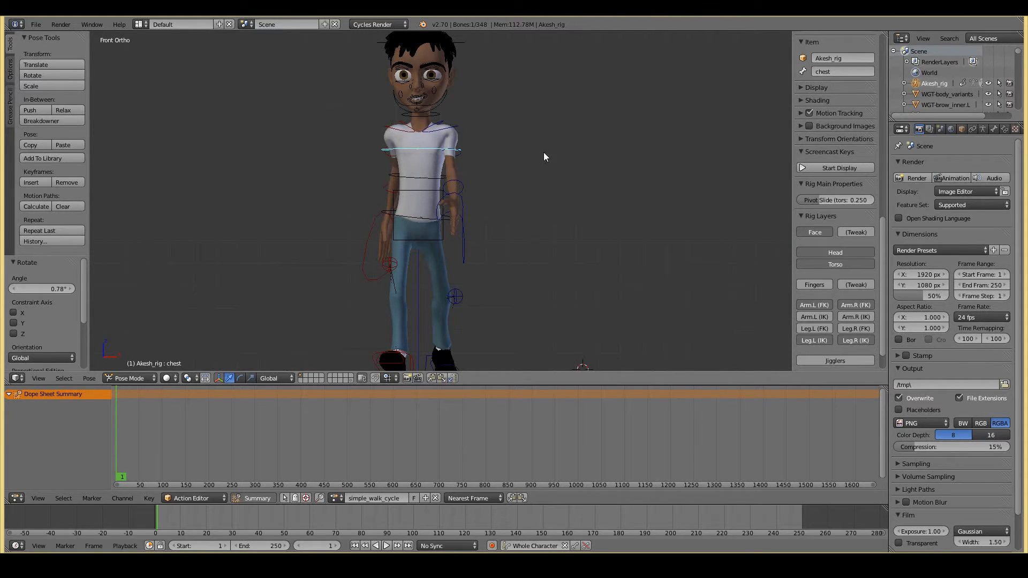
pyautogui.press('r')
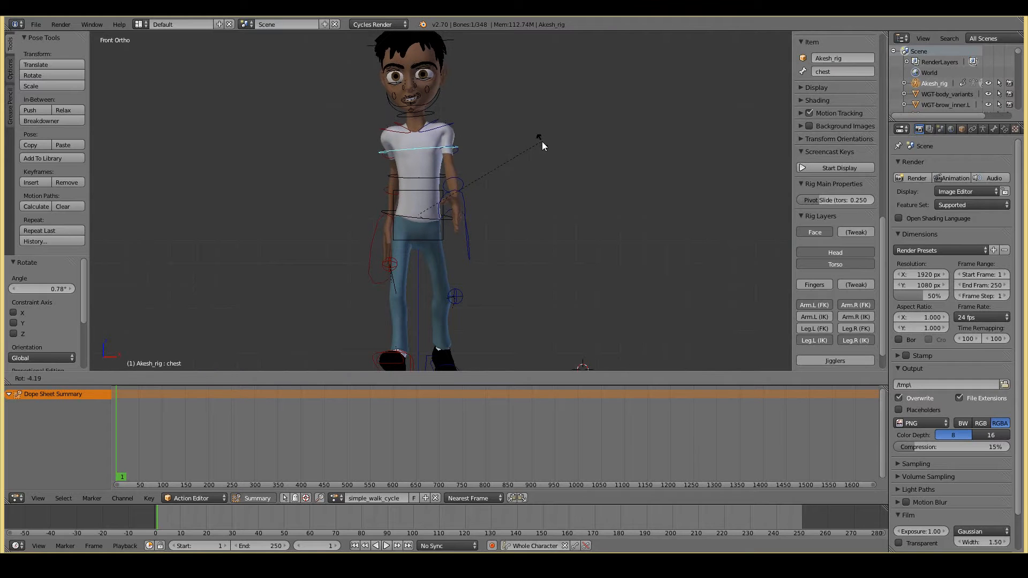
pyautogui.rightClick(541, 140)
pyautogui.press('r')
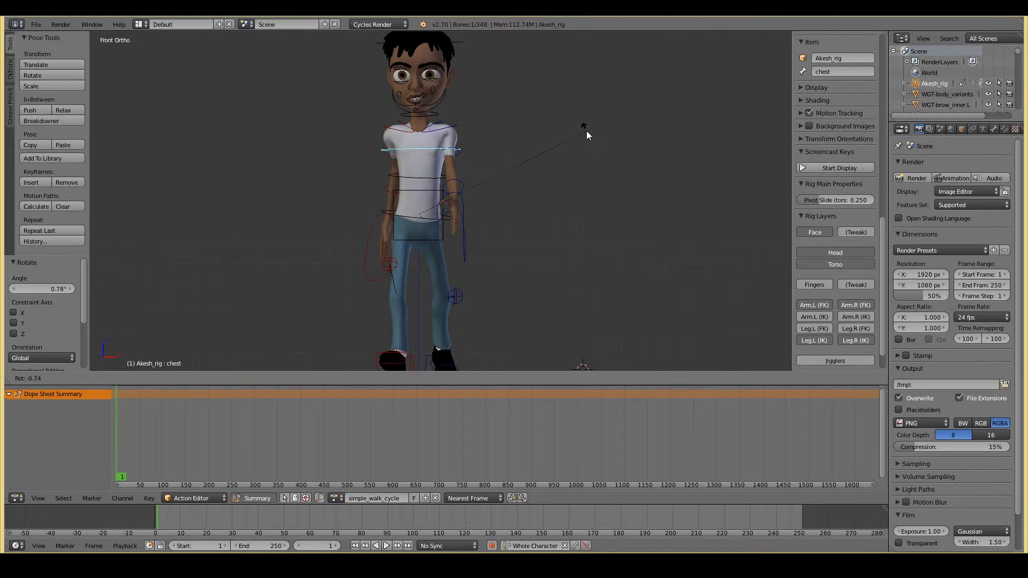
pyautogui.click(586, 118)
# Box-select the four finger controls of the left hand and scale them to about 0.843 to curl the fingers.
pyautogui.moveTo(587, 118); pyautogui.dragTo(597, 240, button='middle')
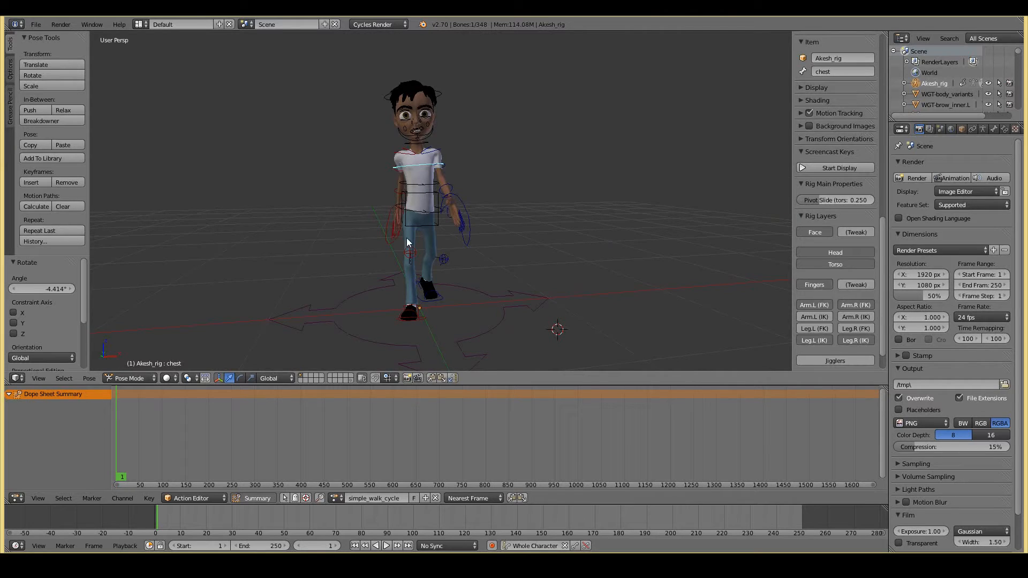
pyautogui.scroll(3, 425, 237)
pyautogui.moveTo(426, 236); pyautogui.dragTo(533, 275, button='middle')
pyautogui.press('a')
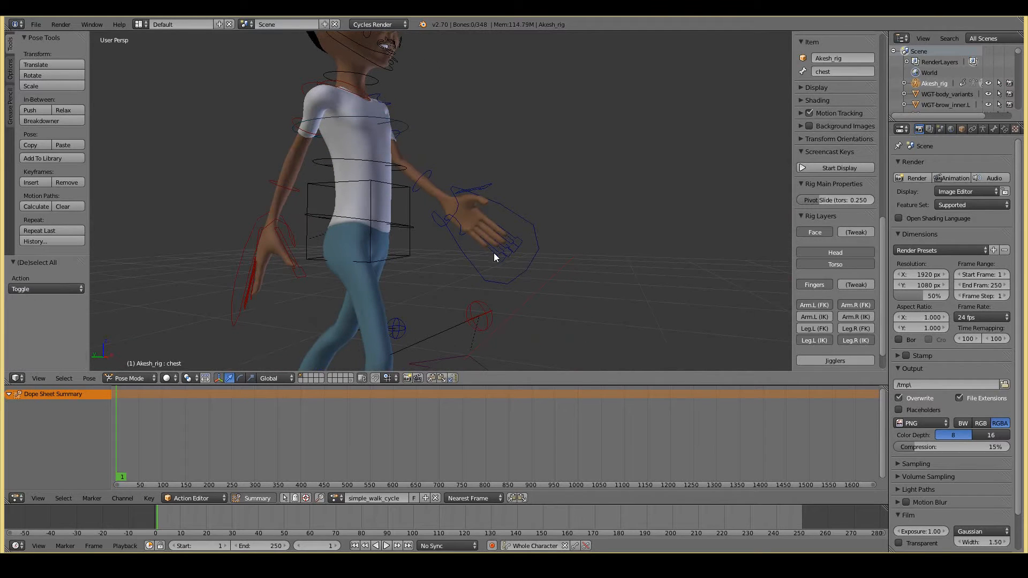
pyautogui.press('b')
pyautogui.moveTo(492, 234); pyautogui.dragTo(518, 263)
pyautogui.moveTo(597, 297); pyautogui.dragTo(541, 312, button='middle')
pyautogui.press('s')
pyautogui.rightClick(538, 308)
pyautogui.press('s')
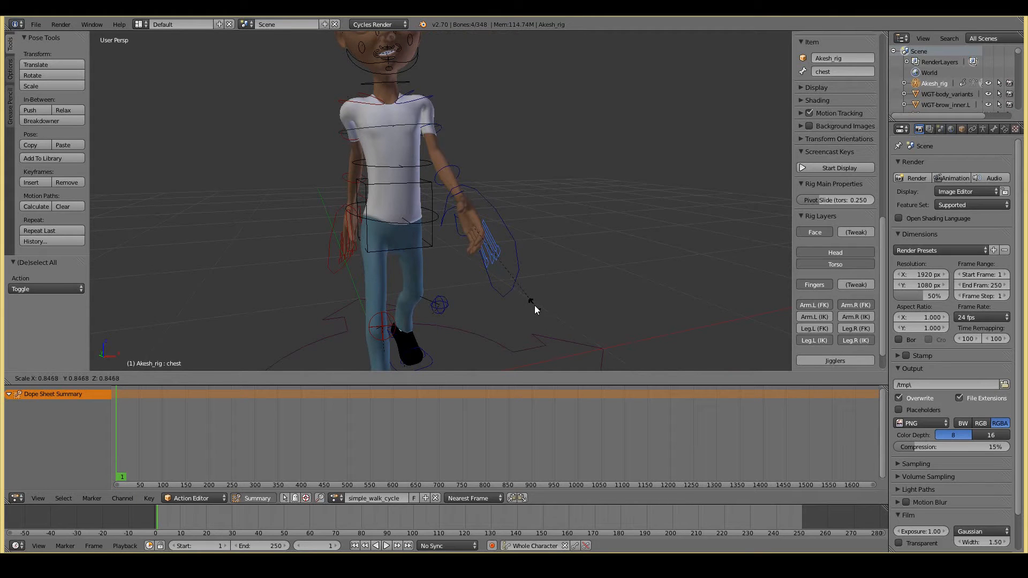
pyautogui.click(535, 305)
pyautogui.moveTo(516, 300); pyautogui.dragTo(452, 194, button='middle')
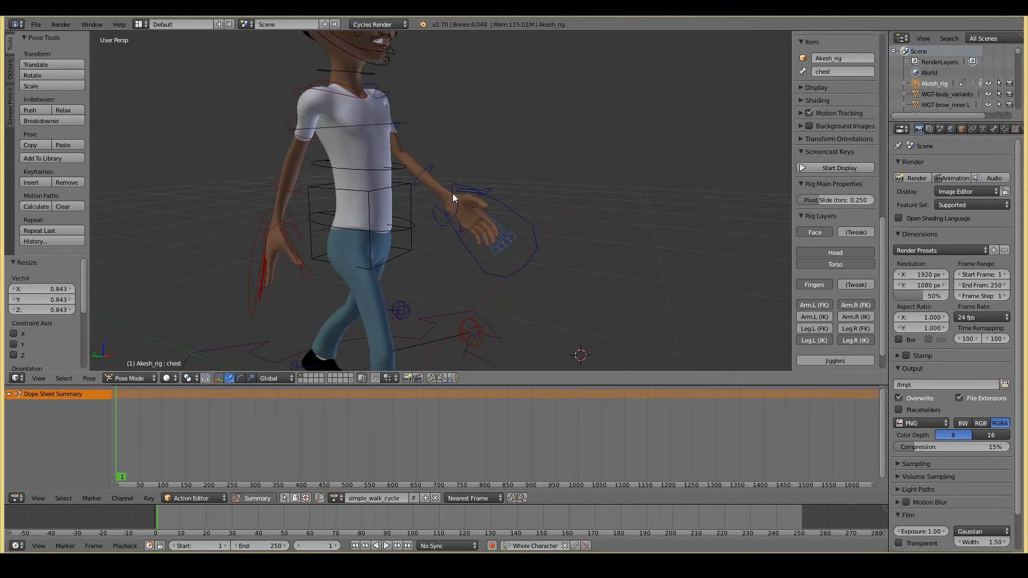
pyautogui.rightClick(428, 180)
pyautogui.moveTo(534, 186); pyautogui.dragTo(497, 171, button='middle')
pyautogui.press('r')
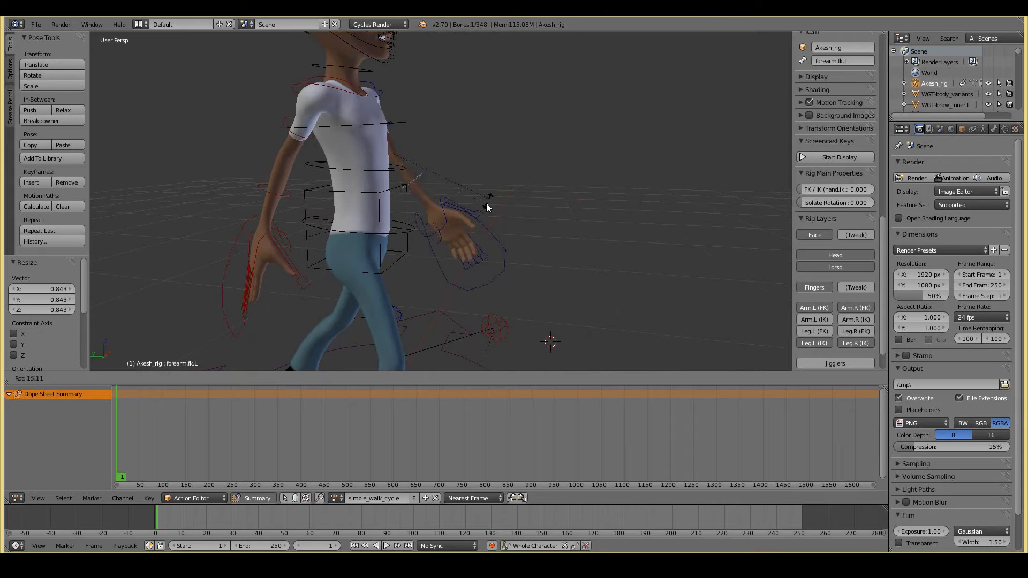
pyautogui.click(481, 214)
pyautogui.scroll(2, 491, 213)
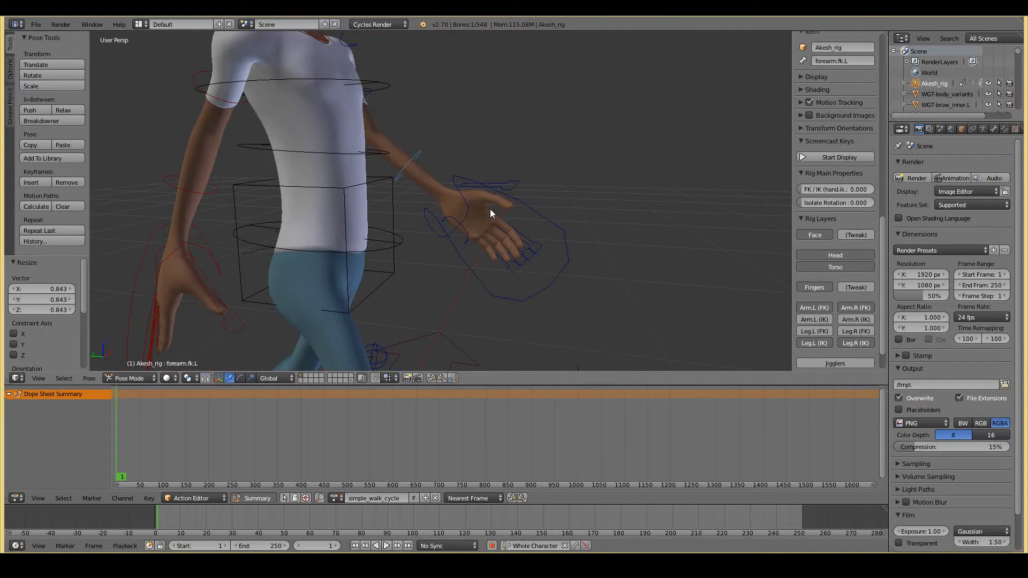
# Rotate the left thumb control by about 18.6° and scale it to about 0.948 to curl the thumb.
pyautogui.rightClick(517, 186)
pyautogui.moveTo(548, 214); pyautogui.dragTo(586, 237, button='middle')
pyautogui.press('r')
pyautogui.click(560, 201)
pyautogui.press('s')
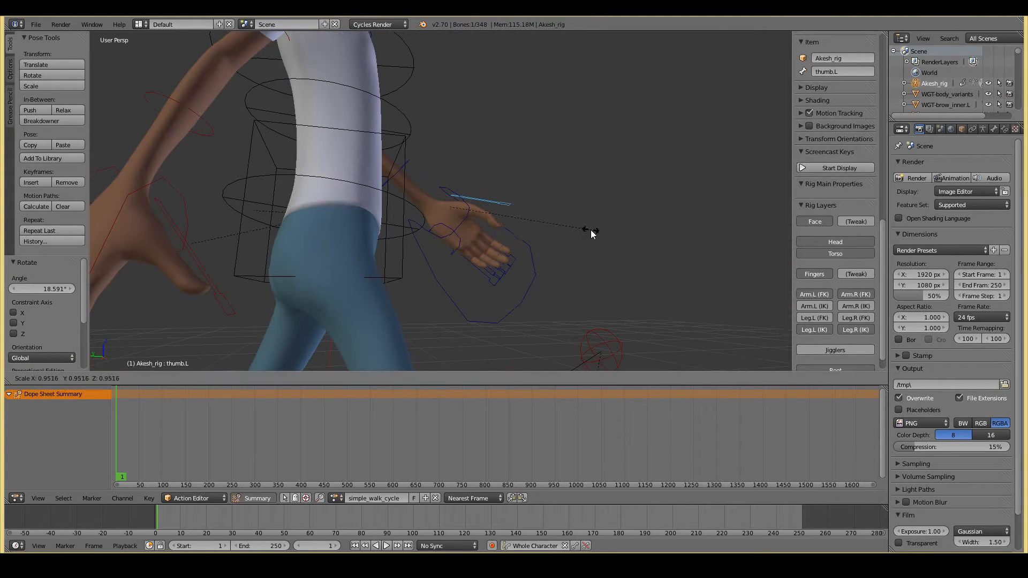
pyautogui.click(590, 231)
pyautogui.moveTo(446, 243); pyautogui.dragTo(393, 328, button='middle')
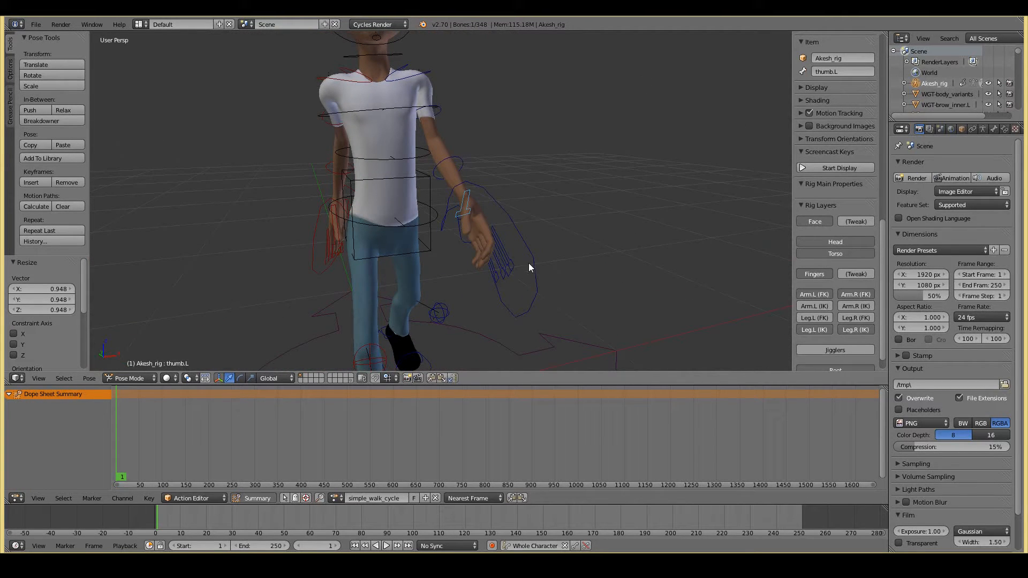
# Box-select the four finger controls of the left hand and rotate them slightly about their local X axis.
pyautogui.moveTo(509, 267)
pyautogui.mouseDown(button='middle')
pyautogui.moveTo(514, 278)
pyautogui.moveTo(516, 269)
pyautogui.mouseUp(button='middle')
pyautogui.press('a')
pyautogui.press('b')
pyautogui.moveTo(502, 251); pyautogui.dragTo(523, 281)
pyautogui.press('r')
pyautogui.press('x')
pyautogui.press('x')
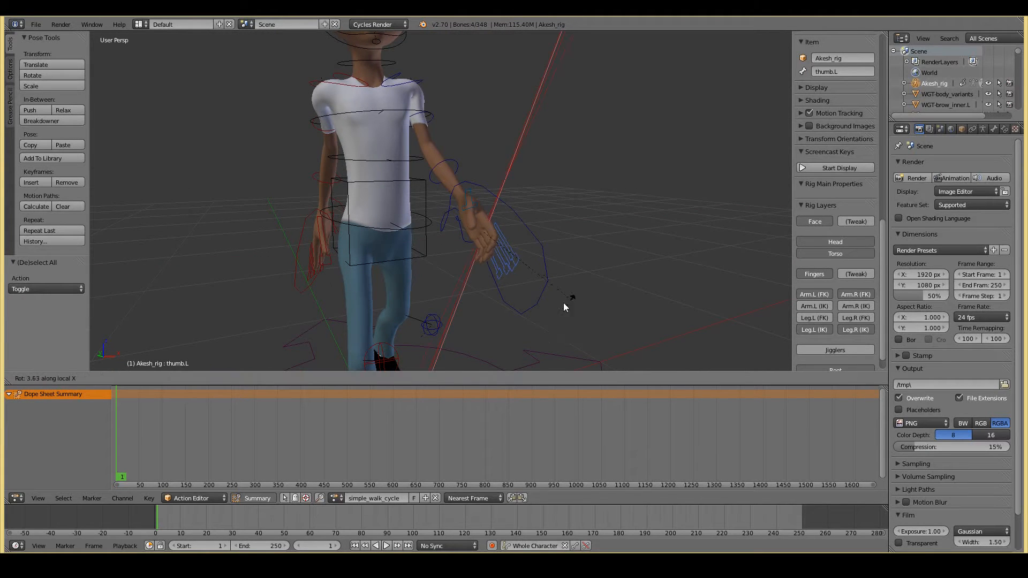
pyautogui.click(557, 303)
pyautogui.moveTo(558, 304); pyautogui.dragTo(311, 277, button='middle')
pyautogui.scroll(3, 311, 278)
# Clear the finger selection and select the palm control of the left hand.
pyautogui.press('a')
pyautogui.moveTo(452, 288); pyautogui.dragTo(330, 273, button='middle')
pyautogui.rightClick(416, 249)
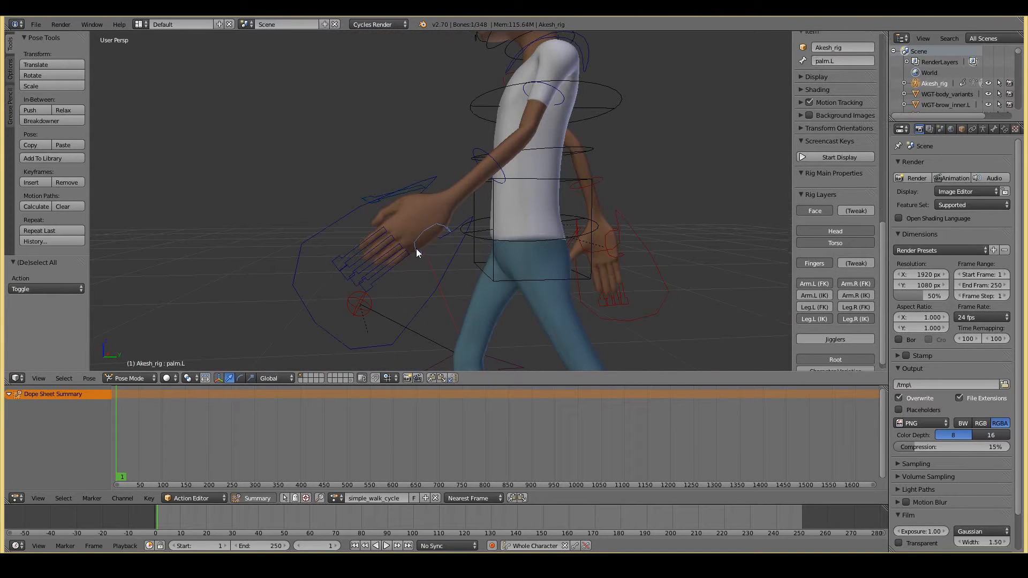
pyautogui.press('r')
pyautogui.click(422, 253)
pyautogui.moveTo(421, 253); pyautogui.dragTo(450, 225, button='middle')
pyautogui.press('r')
pyautogui.rightClick(477, 202)
pyautogui.moveTo(477, 201); pyautogui.dragTo(547, 199, button='middle')
pyautogui.press('r')
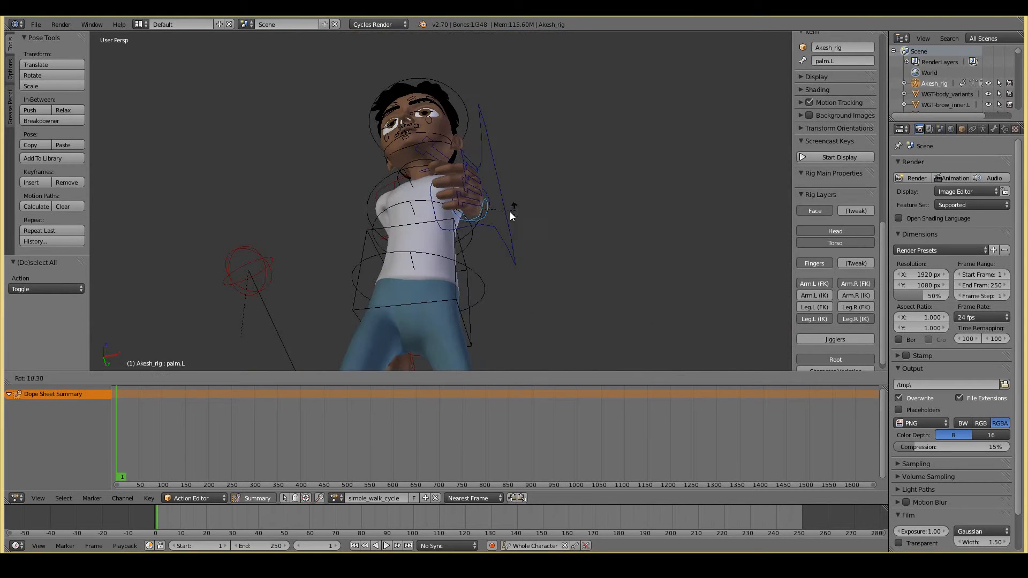
pyautogui.rightClick(463, 206)
# Rotate the left palm control by about 29.7°, seen from the front of the hand, and by about -3.8° in a side view.
pyautogui.press('r')
pyautogui.click(486, 257)
pyautogui.moveTo(439, 247); pyautogui.dragTo(351, 284, button='middle')
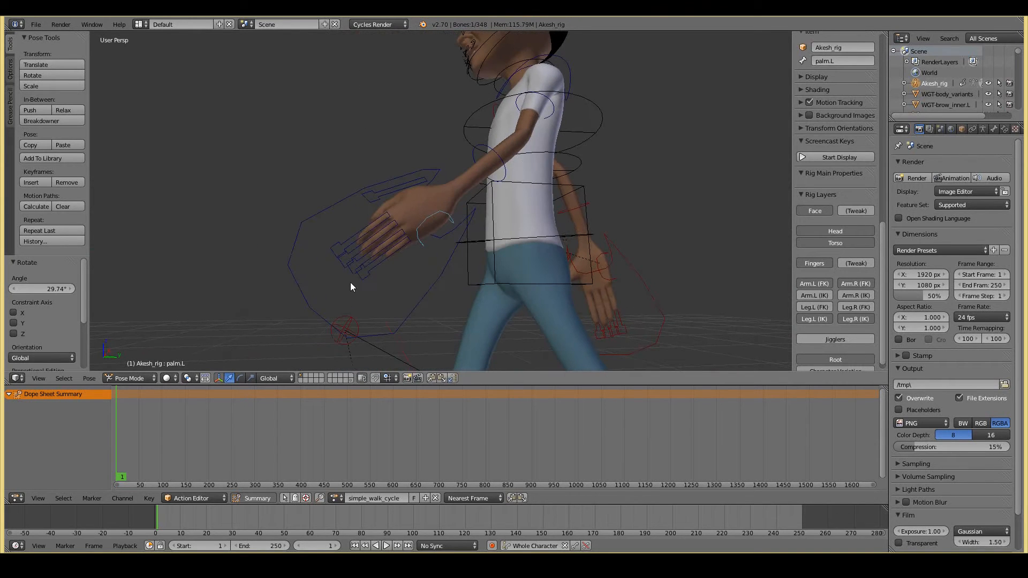
pyautogui.press('r')
pyautogui.click(377, 289)
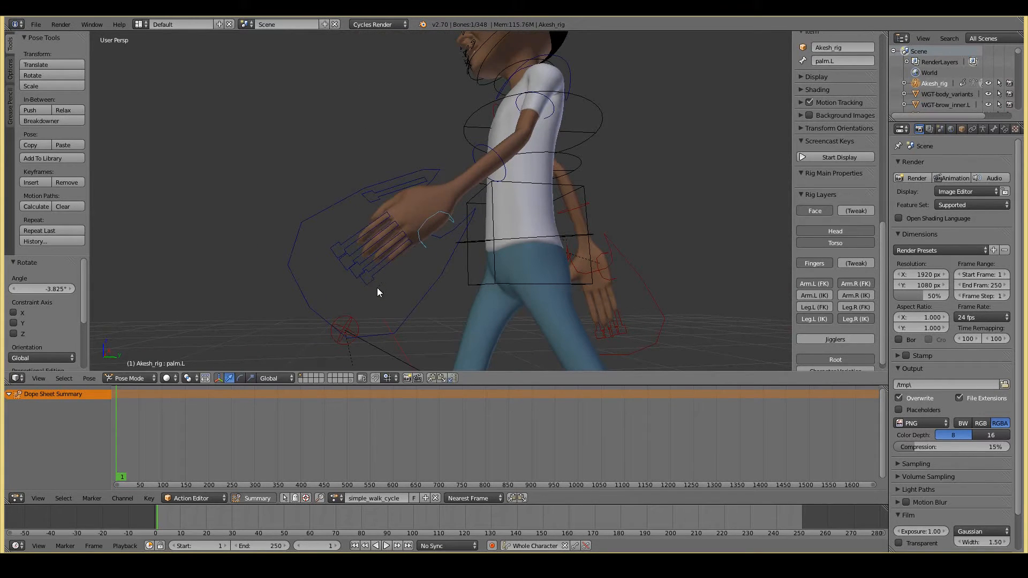
# Box-select the four finger controls of the right hand and scale them down to curl the fingers.
pyautogui.moveTo(368, 249); pyautogui.dragTo(325, 294, button='middle')
pyautogui.press('a')
pyautogui.press('b')
pyautogui.moveTo(235, 293); pyautogui.dragTo(299, 321)
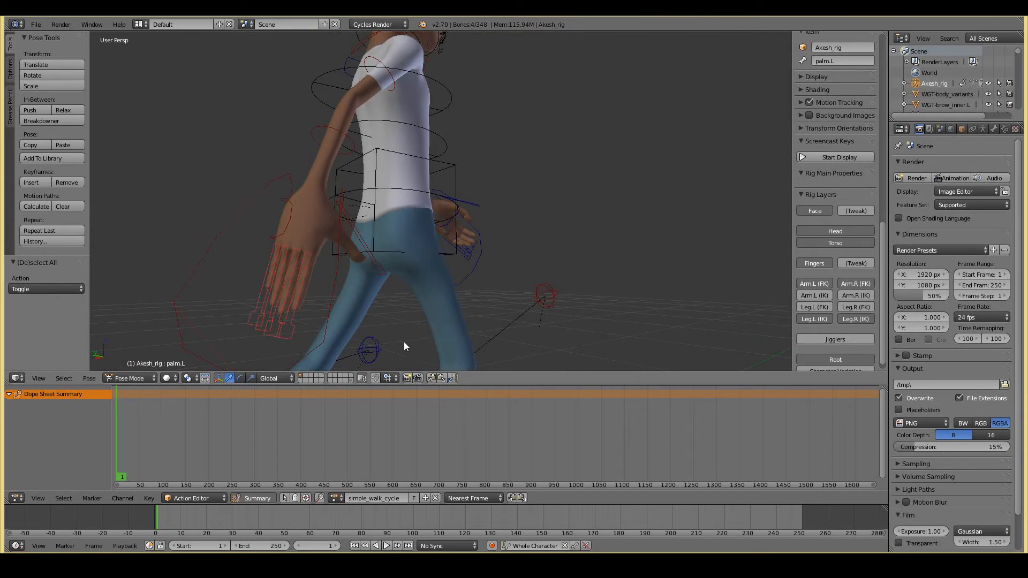
pyautogui.press('s')
pyautogui.click(377, 332)
# Rotate the right thumb control by about 26.8° and scale it to about 0.824 to curl the thumb.
pyautogui.moveTo(377, 332); pyautogui.dragTo(336, 307, button='middle')
pyautogui.press('a')
pyautogui.press('b')
pyautogui.moveTo(304, 282); pyautogui.dragTo(341, 297)
pyautogui.press('r')
pyautogui.click(297, 311)
pyautogui.moveTo(297, 310); pyautogui.dragTo(359, 304, button='middle')
pyautogui.press('s')
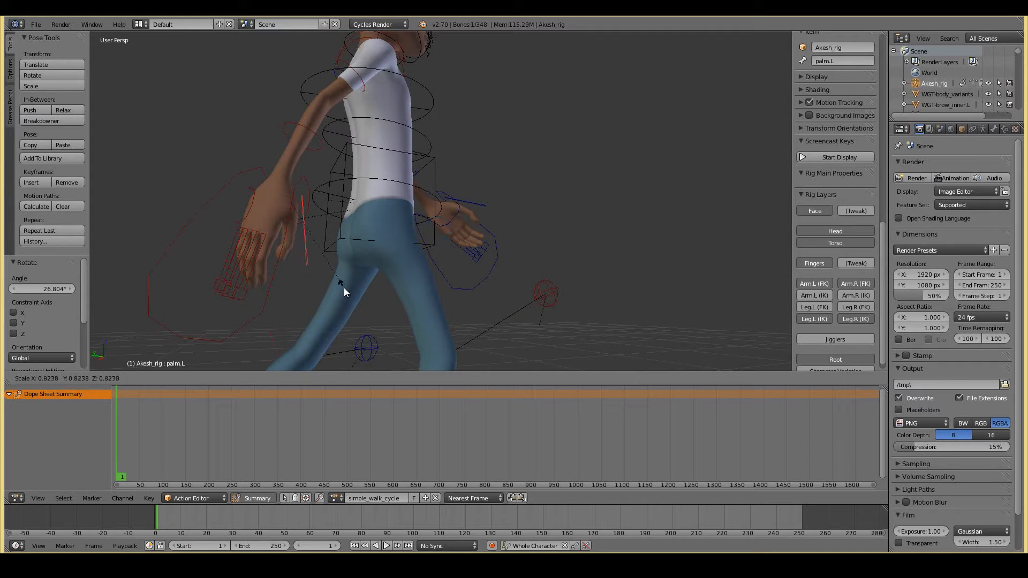
pyautogui.click(344, 288)
pyautogui.moveTo(260, 279); pyautogui.dragTo(251, 297, button='middle')
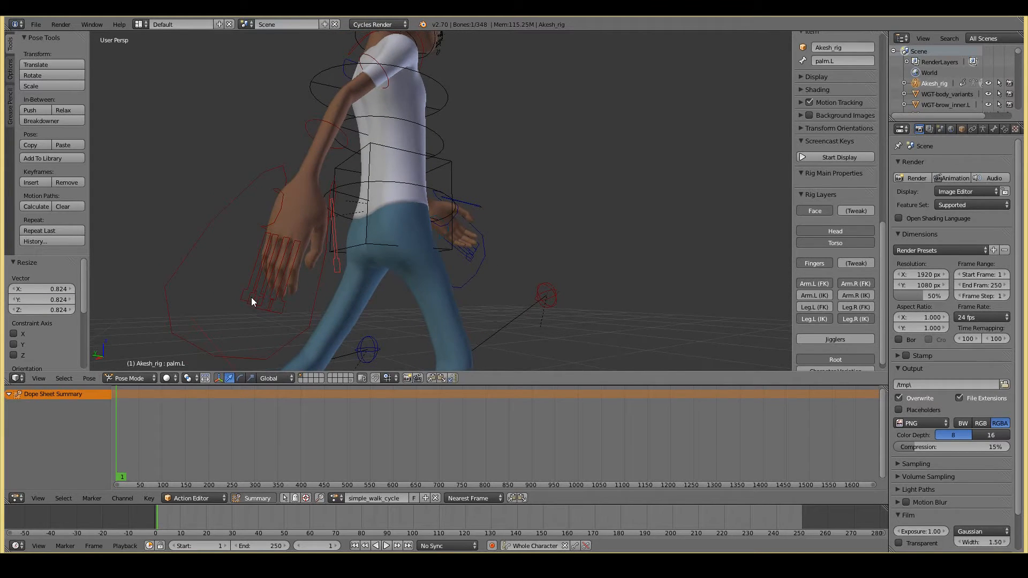
pyautogui.press('a')
pyautogui.press('b')
pyautogui.moveTo(248, 294); pyautogui.dragTo(275, 316)
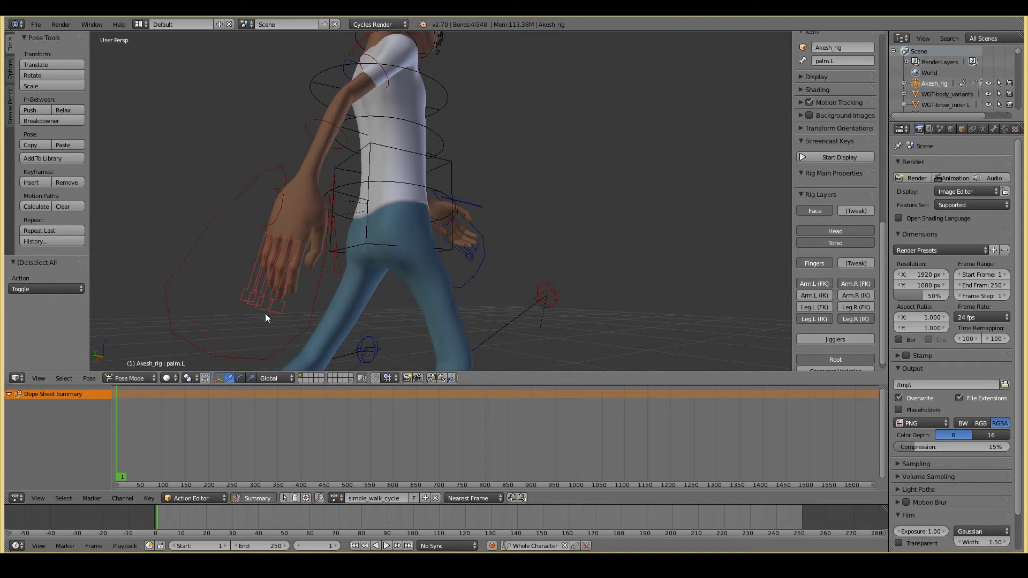
# Rotate the palm control of the right hand by about 5.3°.
pyautogui.moveTo(288, 323); pyautogui.dragTo(284, 314, button='middle')
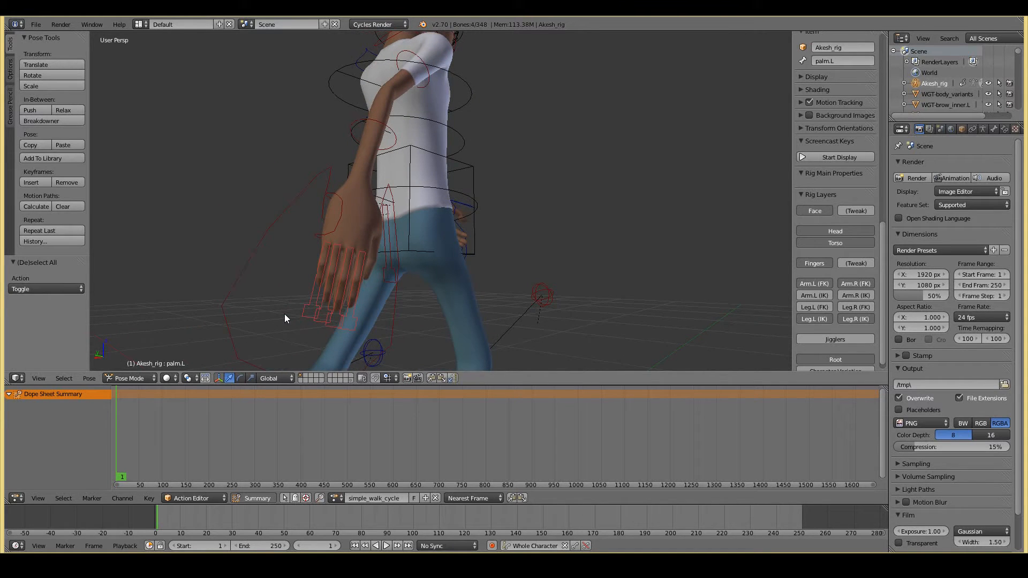
pyautogui.rightClick(348, 264)
pyautogui.rightClick(336, 243)
pyautogui.press('r')
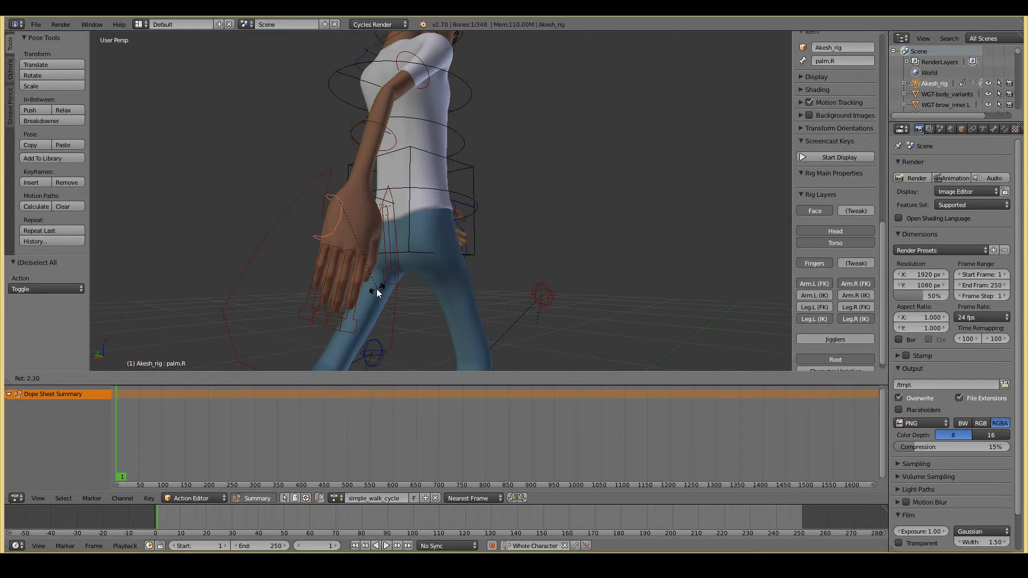
pyautogui.click(372, 288)
# Box-select the four finger controls of the right hand and rotate them about 9.4° around their local X axis.
pyautogui.moveTo(317, 304); pyautogui.dragTo(410, 320, button='middle')
pyautogui.scroll(-3, 527, 337)
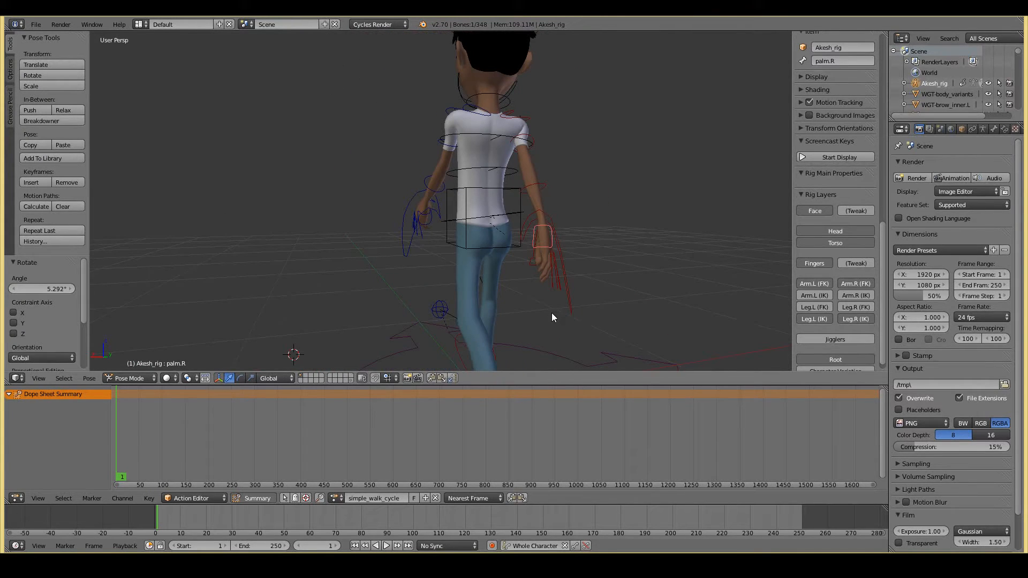
pyautogui.press('a')
pyautogui.scroll(1, 553, 304)
pyautogui.press('b')
pyautogui.moveTo(581, 298); pyautogui.dragTo(591, 309)
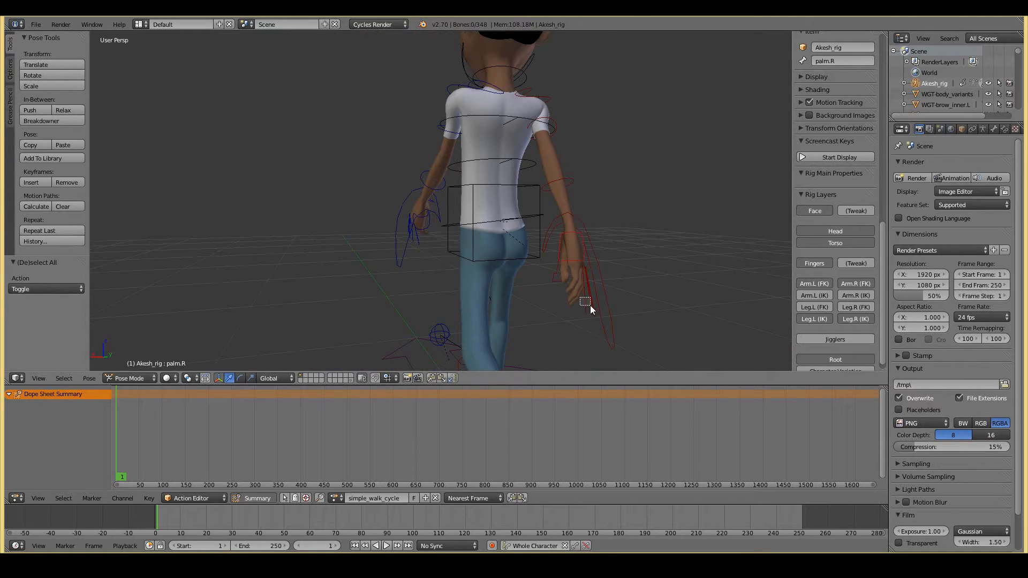
pyautogui.press('r')
pyautogui.press('x')
pyautogui.press('x')
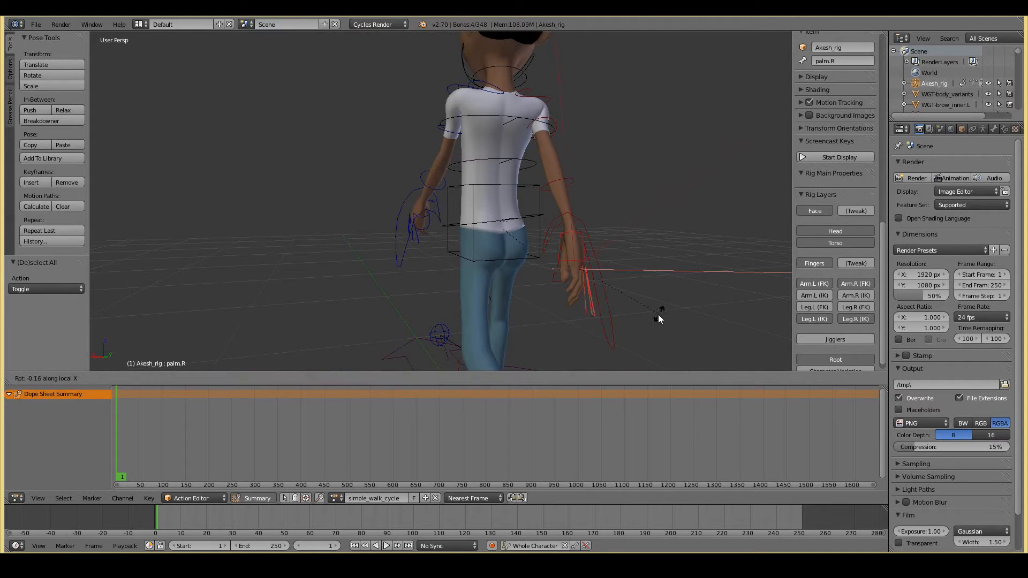
pyautogui.click(644, 322)
# Tilt the head control by about 6.2° in the front view to level the head, with a further tweak of about 0.06°.
pyautogui.moveTo(644, 322); pyautogui.dragTo(579, 300, button='middle')
pyautogui.press('KP_1')
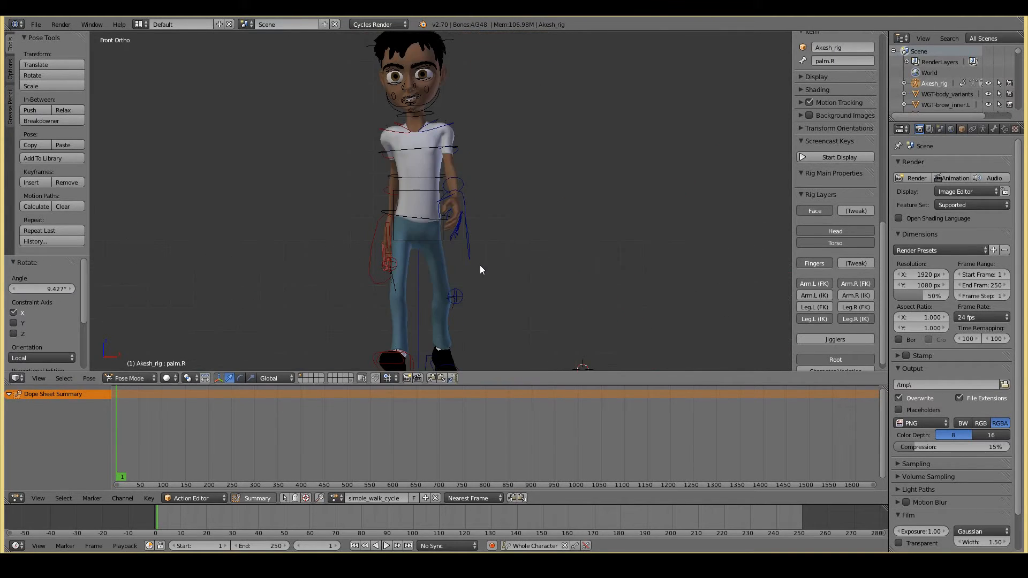
pyautogui.scroll(-1, 423, 74)
pyautogui.rightClick(450, 74)
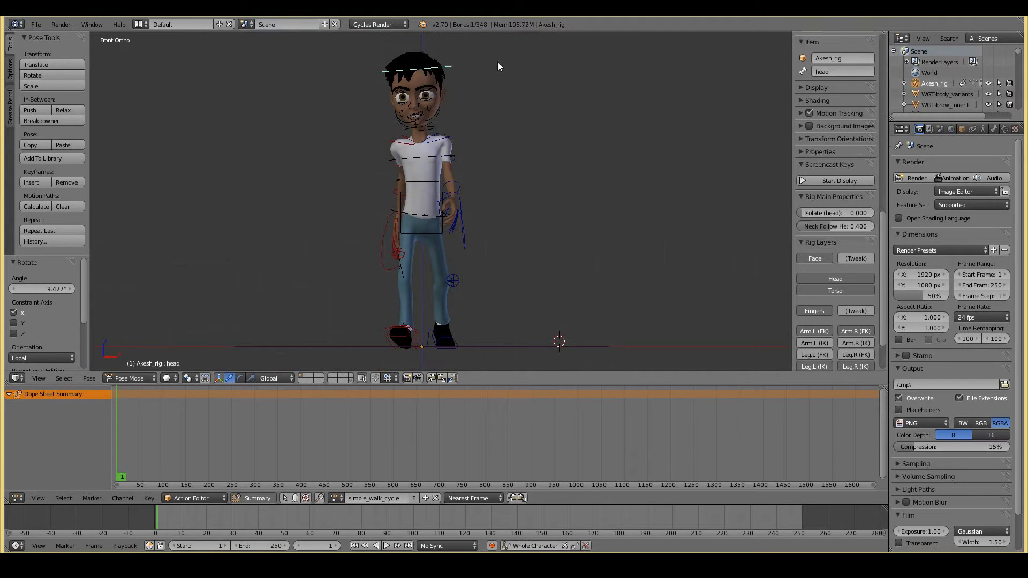
pyautogui.press('r')
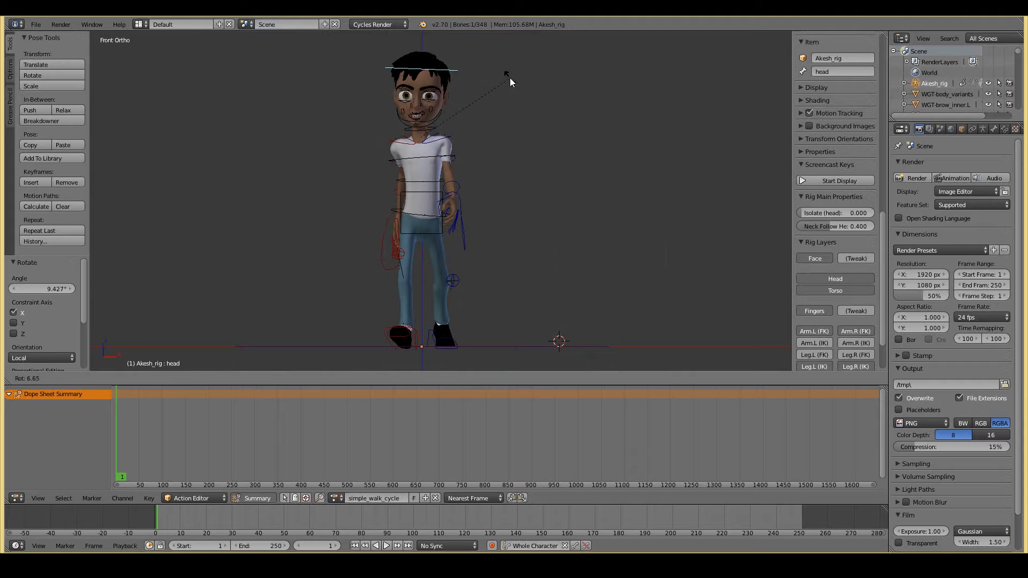
pyautogui.rightClick(510, 79)
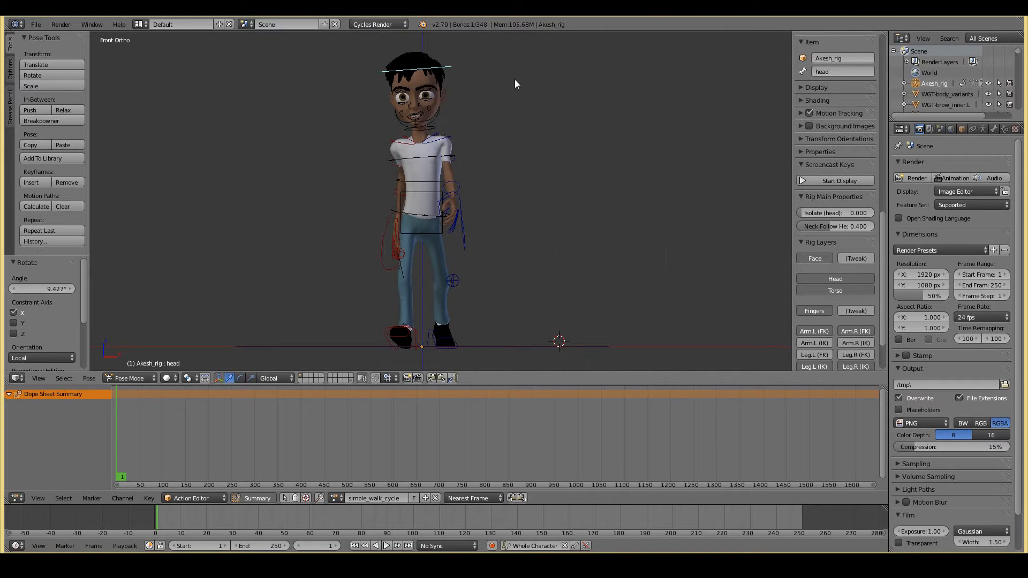
pyautogui.press('r')
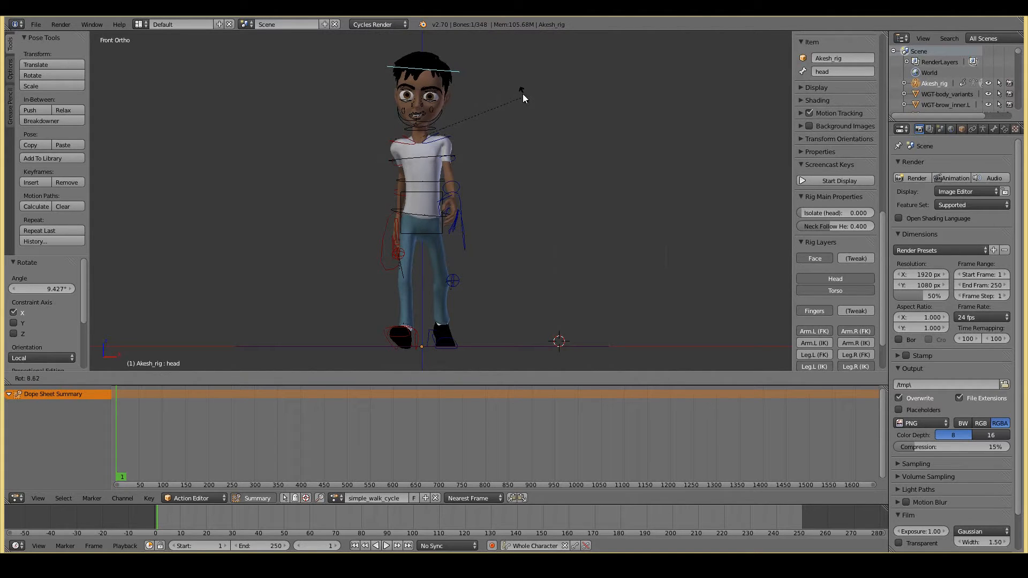
pyautogui.click(523, 93)
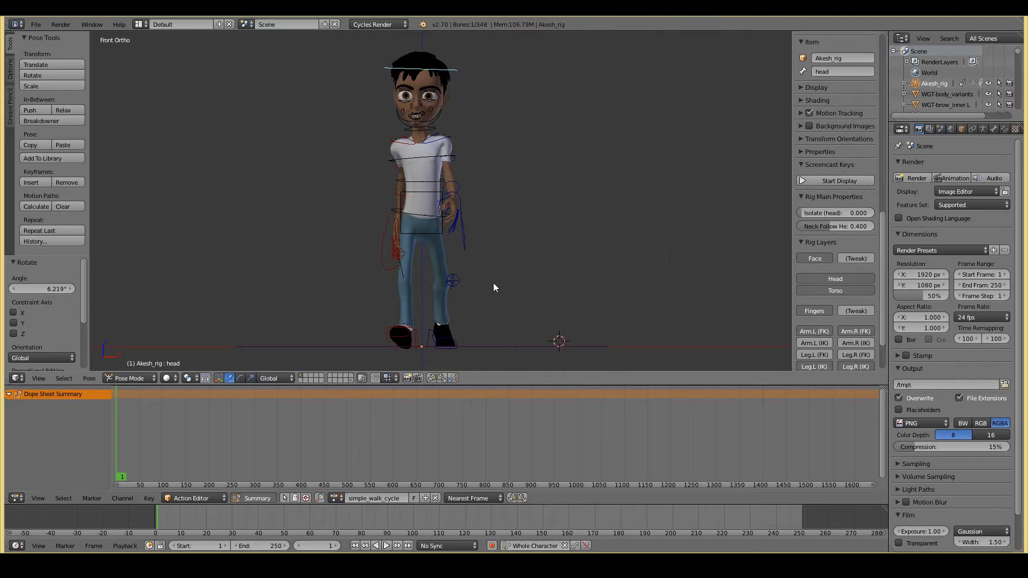
pyautogui.press('r')
pyautogui.click(567, 110)
# Turn the head control about 9.3° around its local Y axis in the front view.
pyautogui.moveTo(586, 130); pyautogui.dragTo(486, 169, button='middle')
pyautogui.press('KP_1')
pyautogui.press('r')
pyautogui.press('y')
pyautogui.press('y')
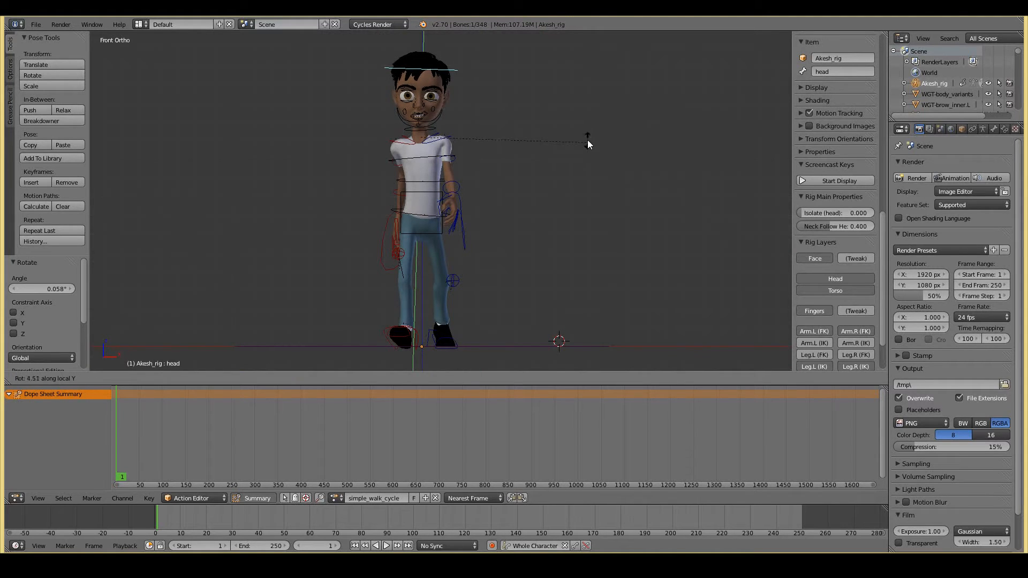
pyautogui.click(586, 130)
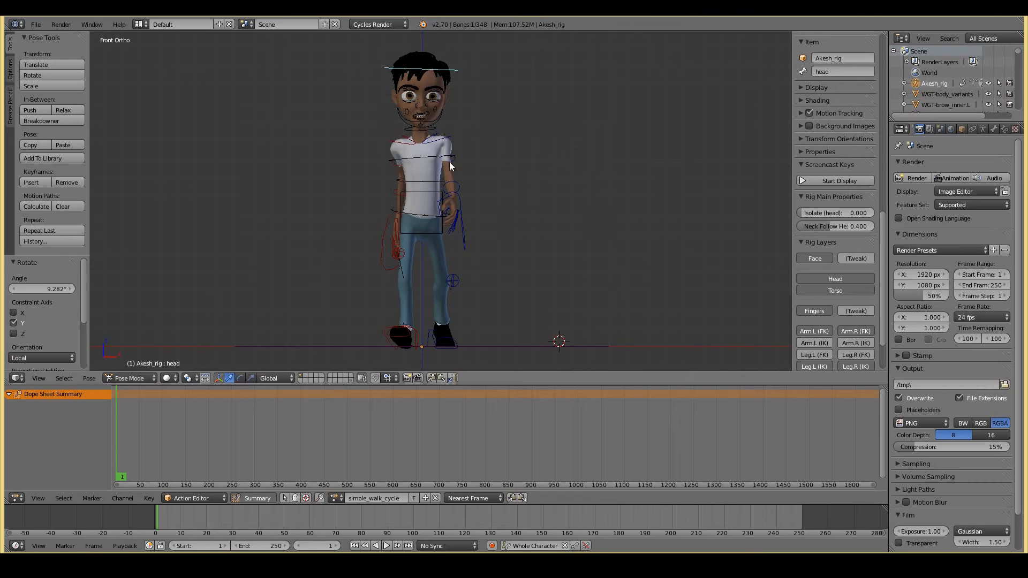
pyautogui.rightClick(419, 160)
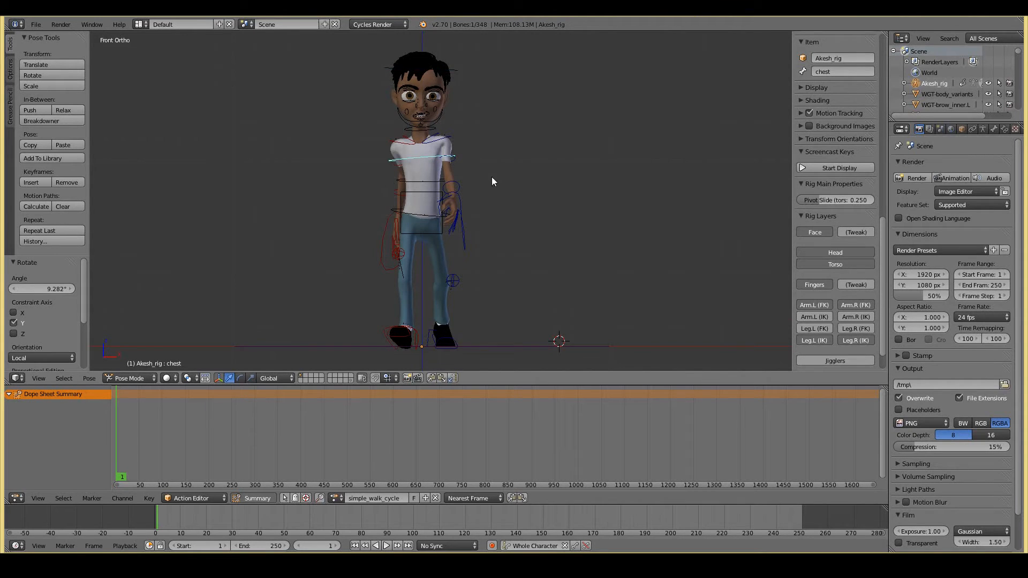
pyautogui.moveTo(492, 178); pyautogui.dragTo(479, 211, button='middle')
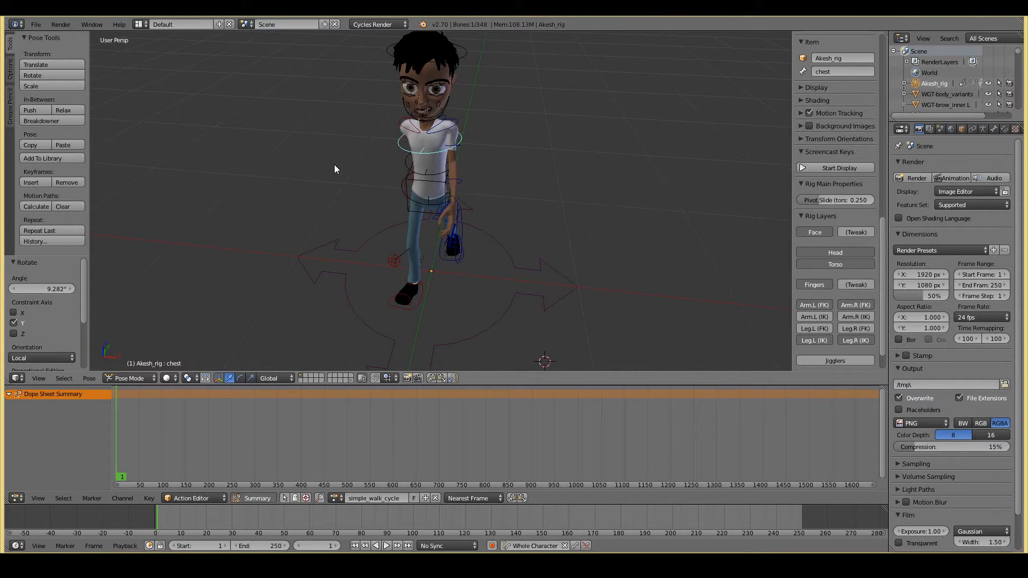
pyautogui.press('KP_1')
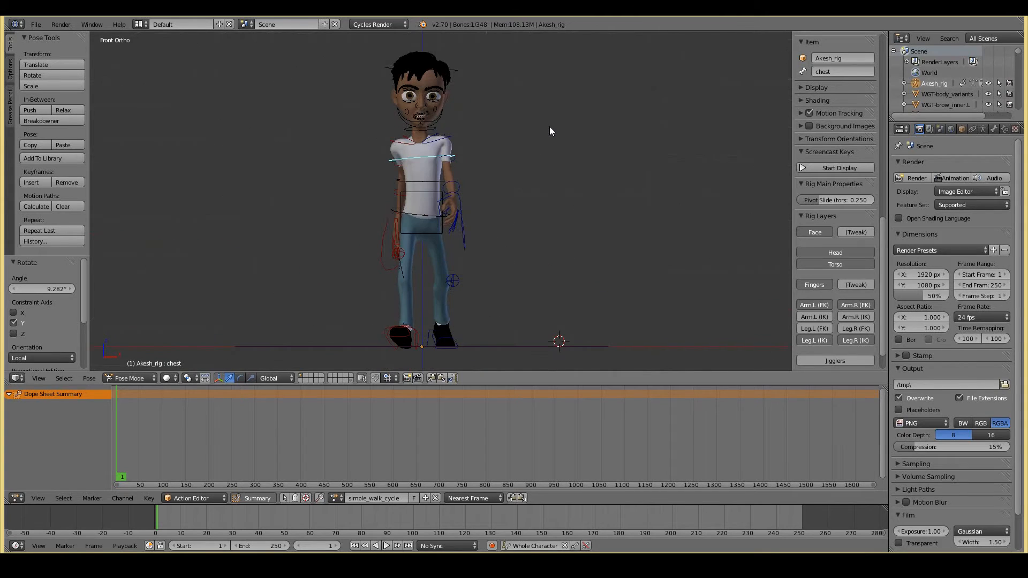
pyautogui.rightClick(457, 73)
pyautogui.press('r')
pyautogui.press('y')
pyautogui.press('y')
pyautogui.rightClick(634, 158)
pyautogui.press('r')
pyautogui.press('y')
pyautogui.press('y')
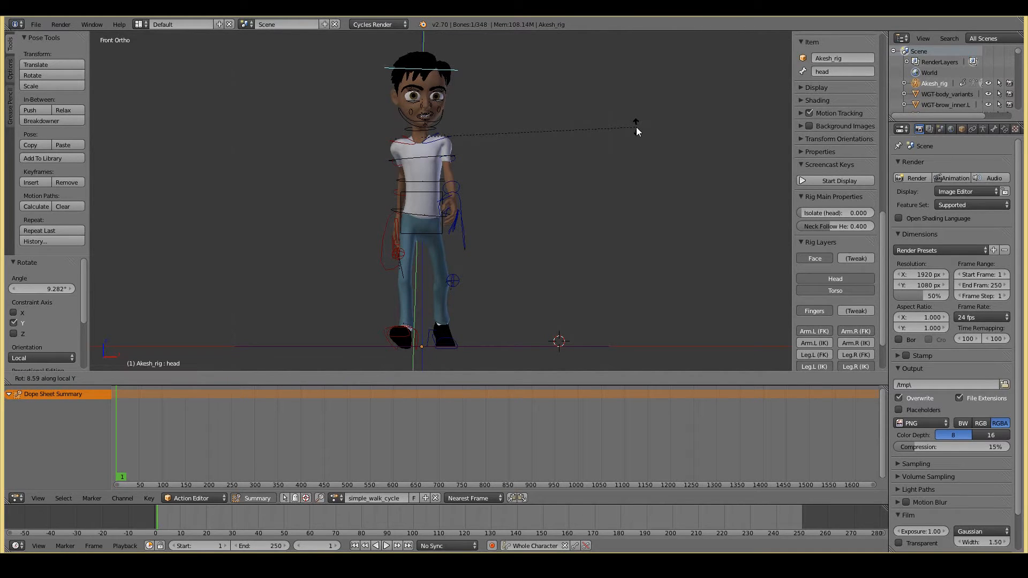
pyautogui.rightClick(636, 127)
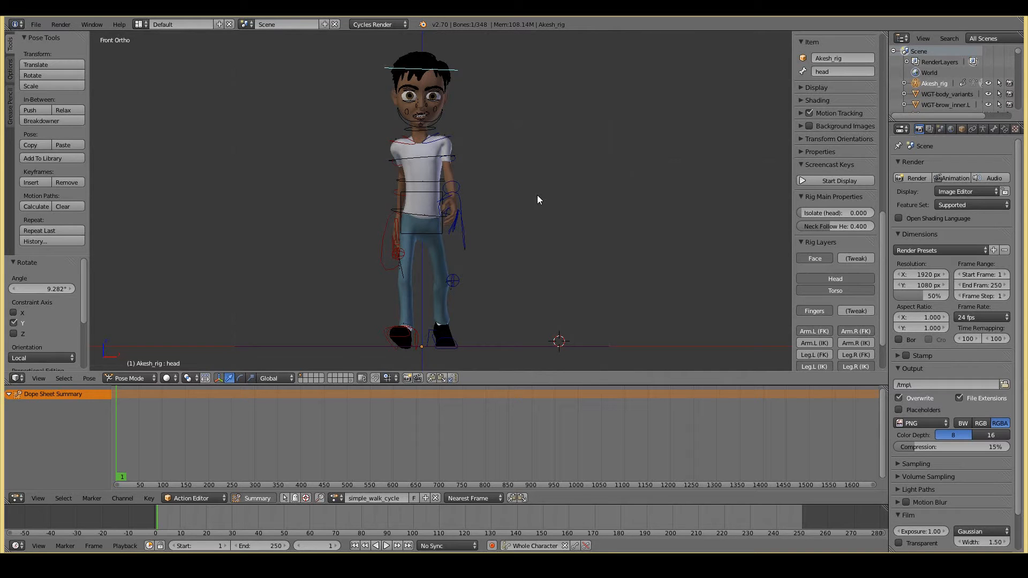
pyautogui.moveTo(544, 220); pyautogui.dragTo(474, 290, button='middle')
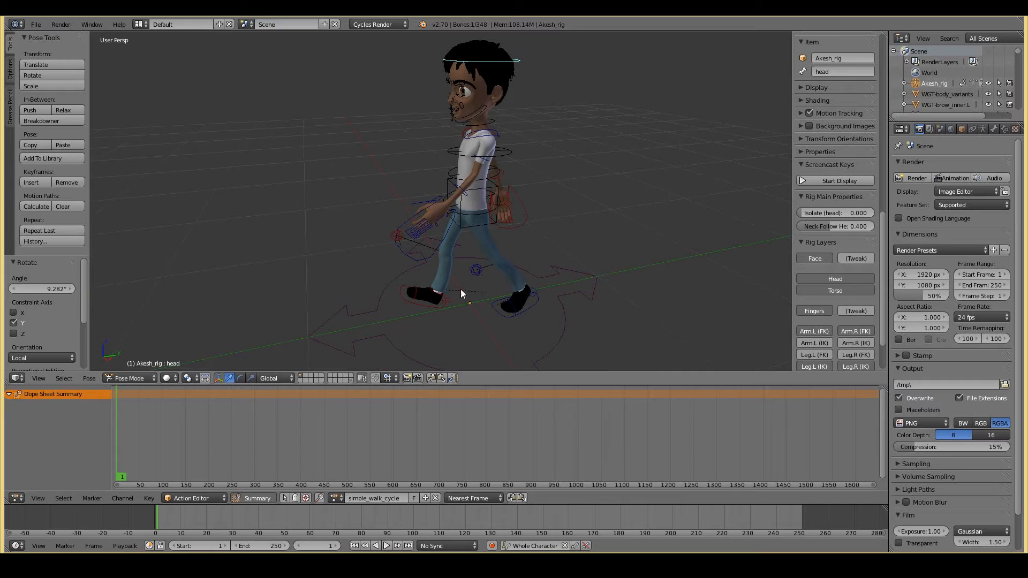
pyautogui.moveTo(487, 292); pyautogui.dragTo(484, 269, button='middle')
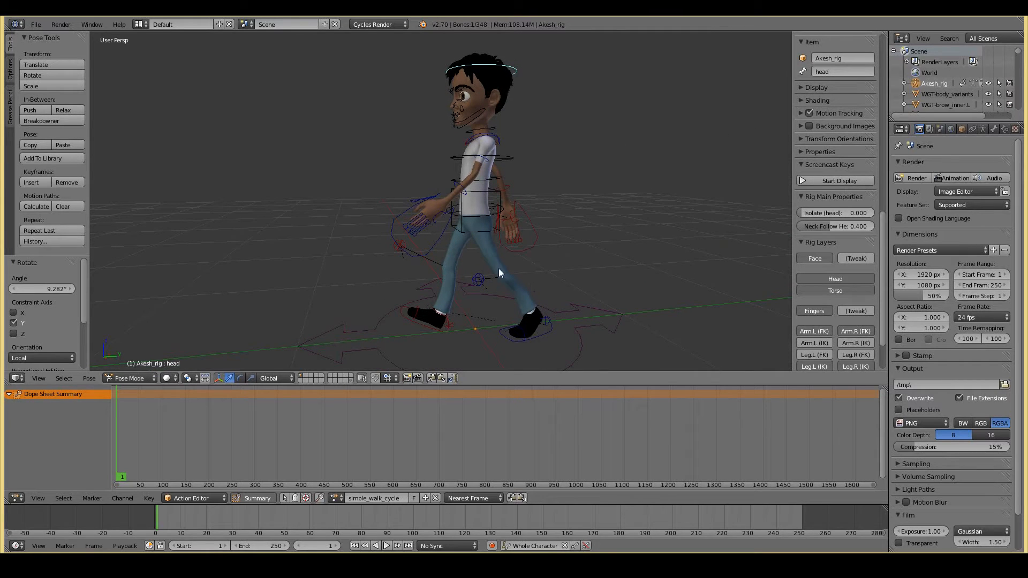
pyautogui.moveTo(541, 337); pyautogui.dragTo(529, 315, button='middle')
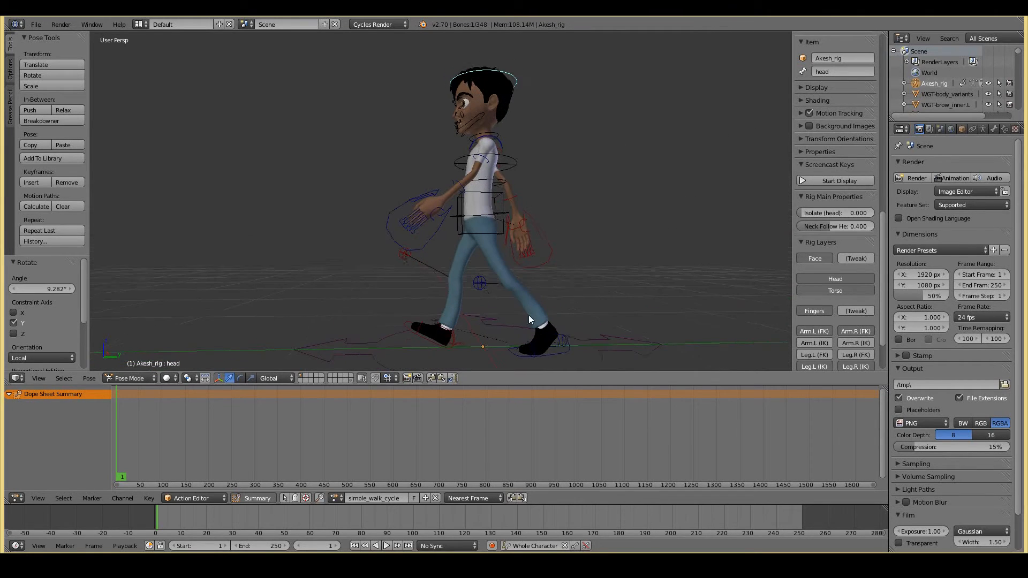
pyautogui.rightClick(568, 341)
pyautogui.rightClick(567, 341)
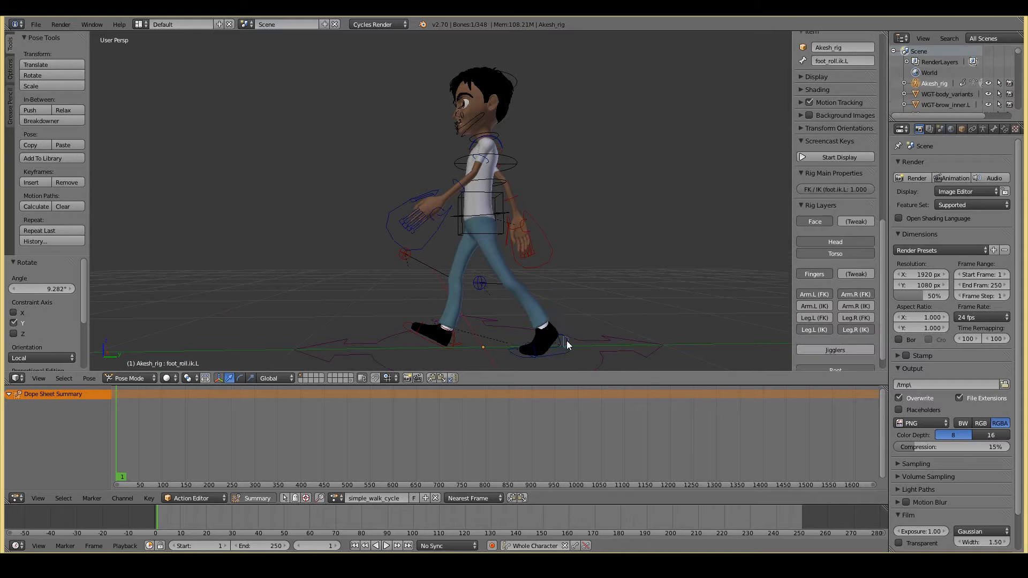
pyautogui.press('r')
pyautogui.rightClick(590, 323)
# Examine the contact pose from the front, both sides and above, checking the feet, hips, chest, shoulders and arms.
pyautogui.moveTo(450, 341); pyautogui.dragTo(455, 343, button='middle')
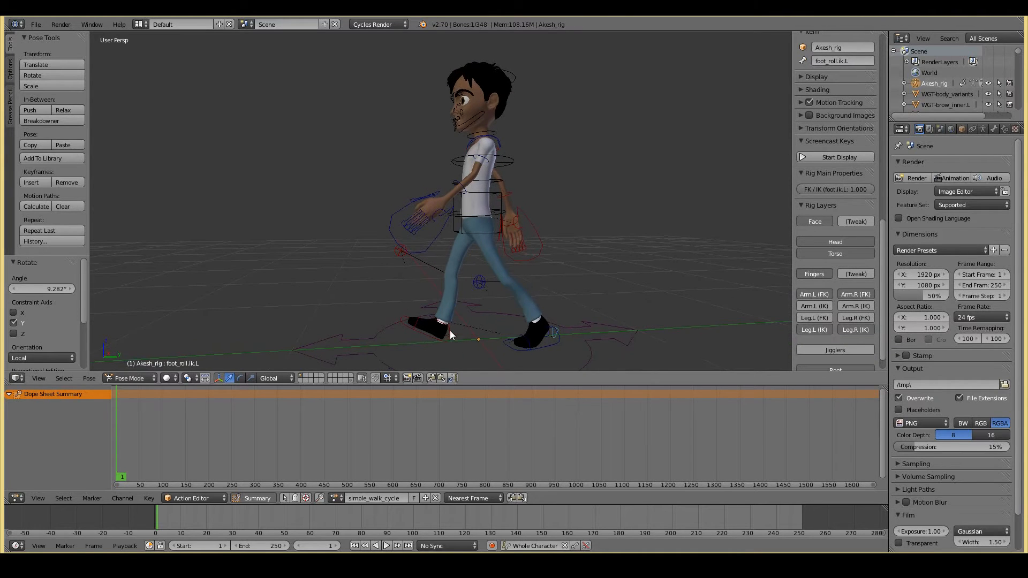
pyautogui.rightClick(450, 335)
pyautogui.moveTo(462, 320); pyautogui.dragTo(565, 307, button='middle')
pyautogui.scroll(4, 564, 307)
pyautogui.scroll(3, 541, 306)
pyautogui.moveTo(446, 269); pyautogui.dragTo(503, 288, button='middle')
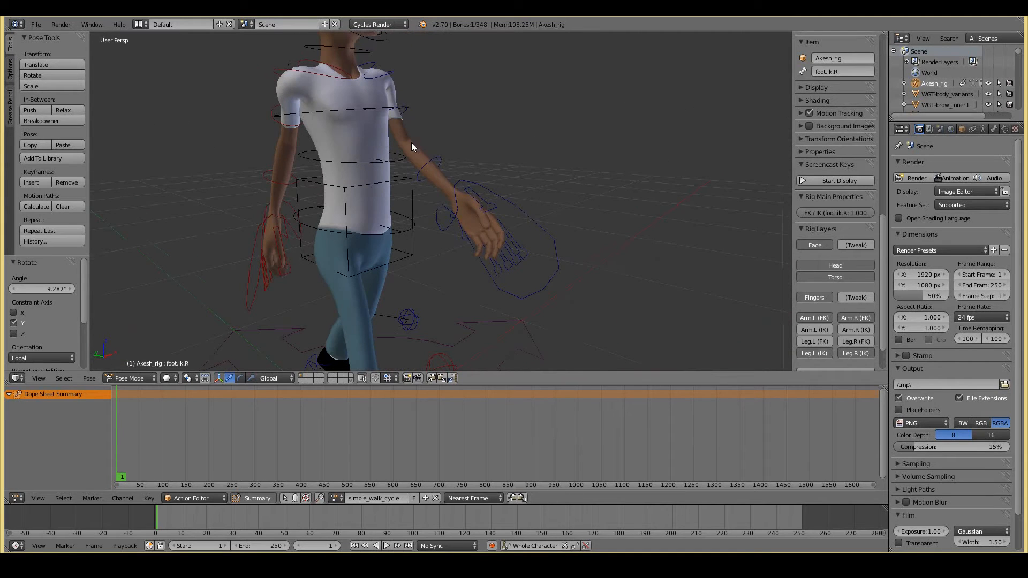
pyautogui.scroll(-2, 412, 144)
pyautogui.moveTo(414, 150); pyautogui.dragTo(305, 239, button='middle')
pyautogui.moveTo(496, 280)
pyautogui.mouseDown(button='middle')
pyautogui.moveTo(444, 271)
pyautogui.moveTo(488, 278)
pyautogui.mouseUp(button='middle')
pyautogui.moveTo(397, 236); pyautogui.dragTo(425, 176, button='middle')
pyautogui.moveTo(288, 202); pyautogui.dragTo(299, 225, button='middle')
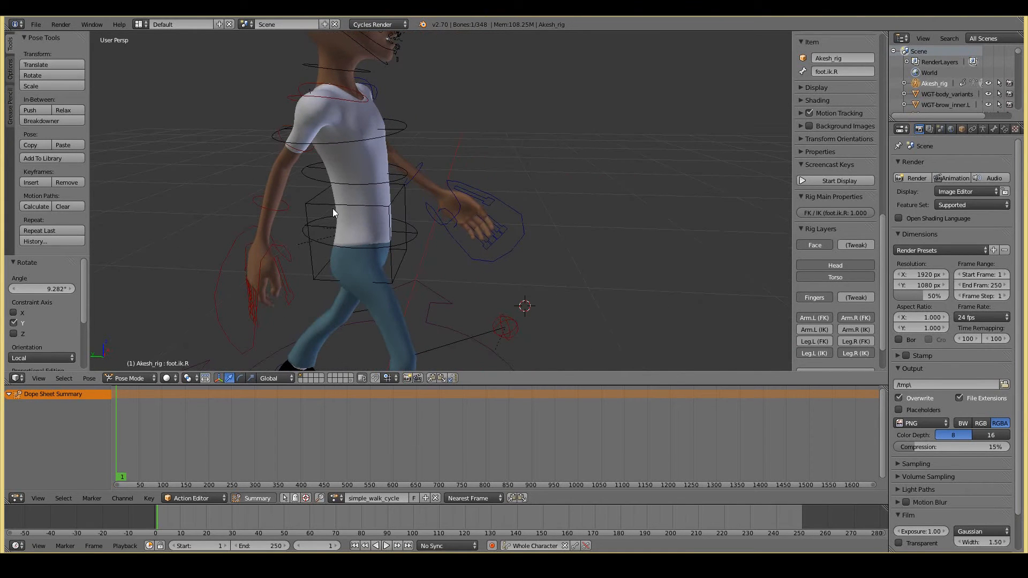
pyautogui.moveTo(426, 230)
pyautogui.mouseDown(button='middle')
pyautogui.moveTo(383, 223)
pyautogui.moveTo(512, 247)
pyautogui.moveTo(393, 216)
pyautogui.moveTo(416, 218)
pyautogui.mouseUp(button='middle')
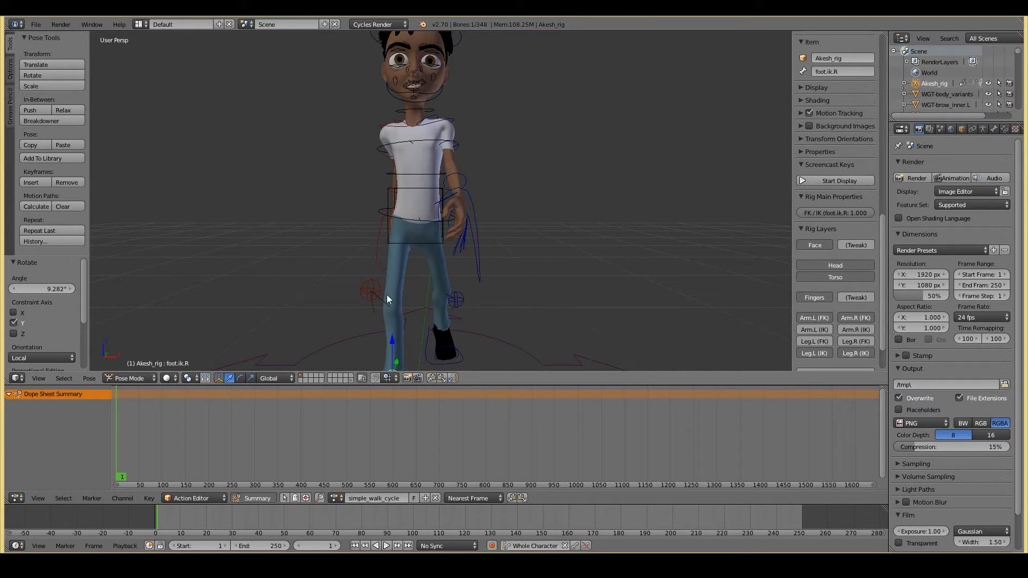
pyautogui.moveTo(426, 303); pyautogui.dragTo(401, 221, button='middle')
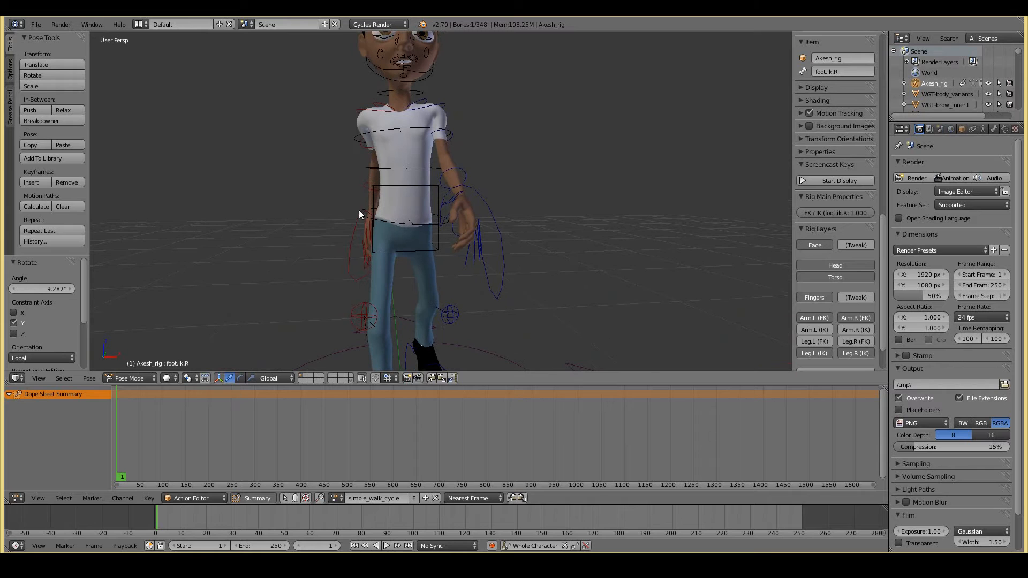
pyautogui.moveTo(384, 265); pyautogui.dragTo(397, 237, button='middle')
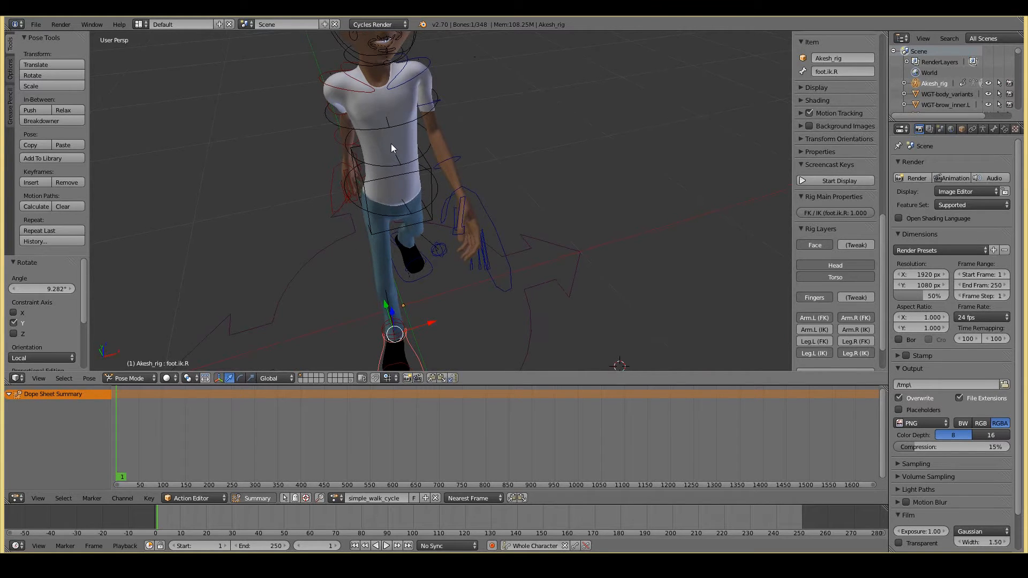
pyautogui.moveTo(394, 145); pyautogui.dragTo(427, 126, button='middle')
pyautogui.moveTo(369, 144); pyautogui.dragTo(382, 111, button='middle')
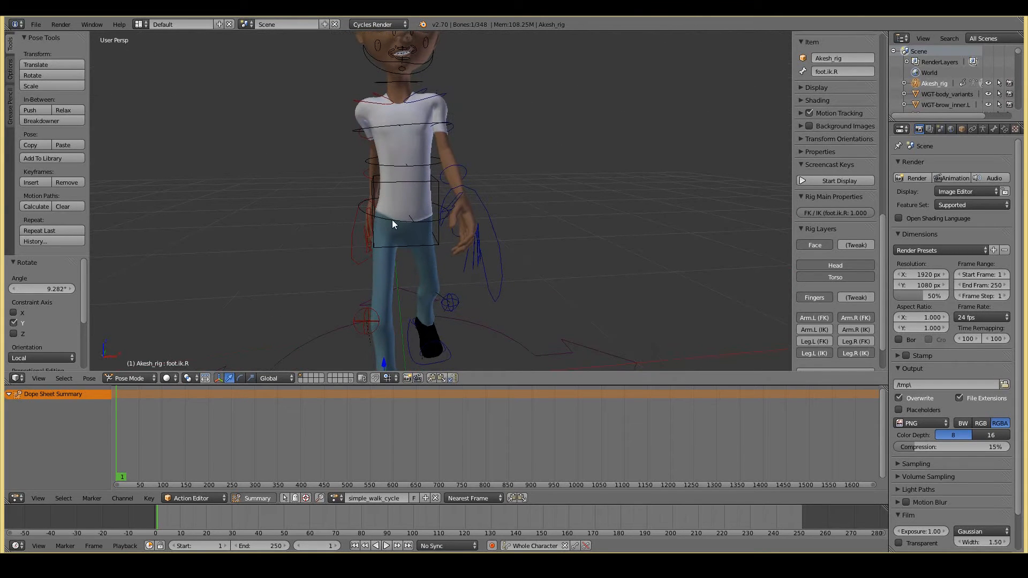
pyautogui.moveTo(405, 141); pyautogui.dragTo(413, 182, button='middle')
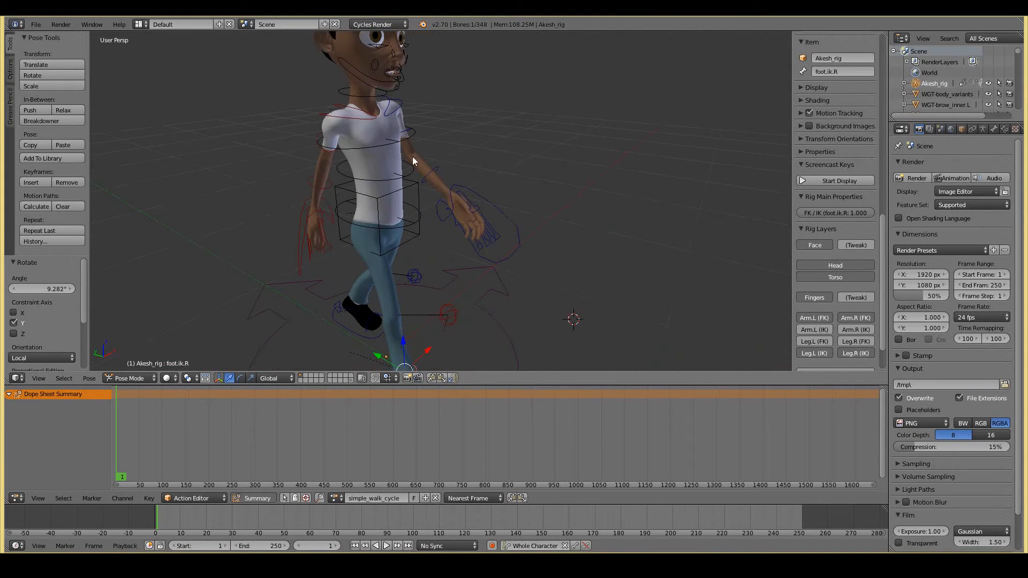
# Rotate the left shoulder control by about -5.4° around the global Z axis.
pyautogui.rightClick(387, 112)
pyautogui.press('KP_1')
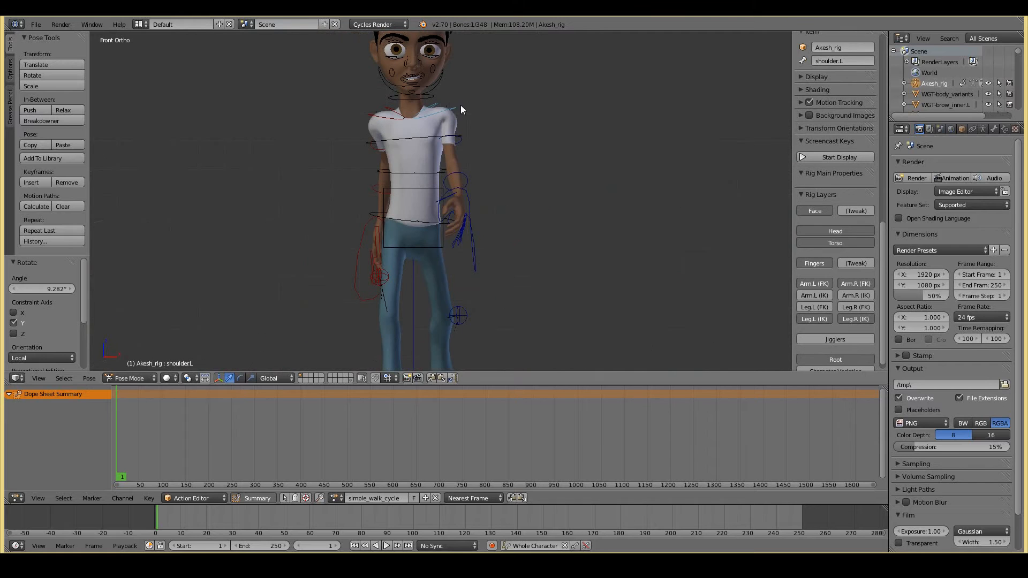
pyautogui.moveTo(481, 118); pyautogui.dragTo(534, 181, button='middle')
pyautogui.scroll(5, 503, 146)
pyautogui.scroll(-5, 502, 145)
pyautogui.press('r')
pyautogui.press('z')
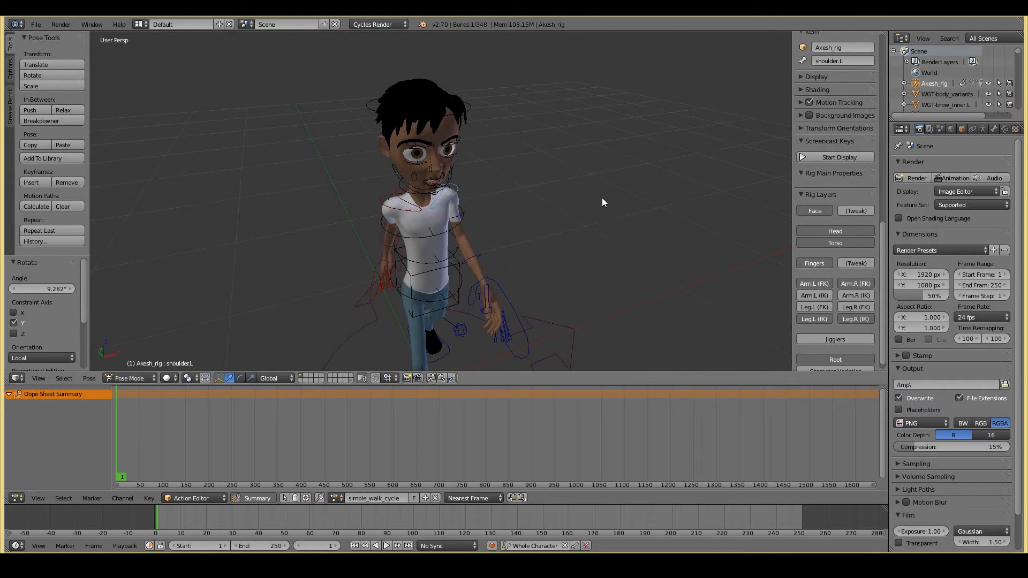
pyautogui.click(593, 175)
# Rotate the right shoulder control by about -6.4° around the global Z axis.
pyautogui.rightClick(391, 209)
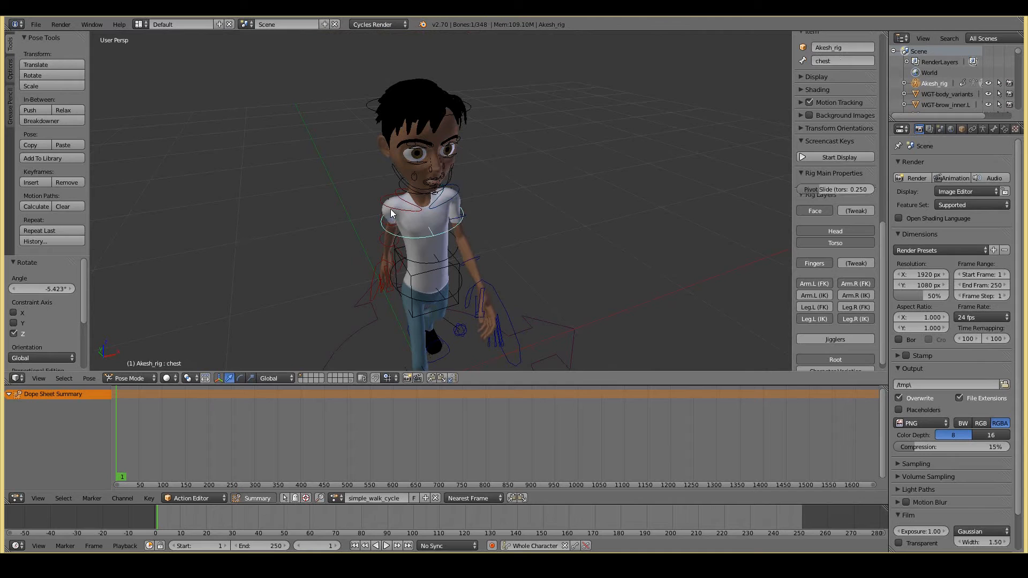
pyautogui.moveTo(511, 249); pyautogui.dragTo(577, 272, button='middle')
pyautogui.press('r')
pyautogui.press('z')
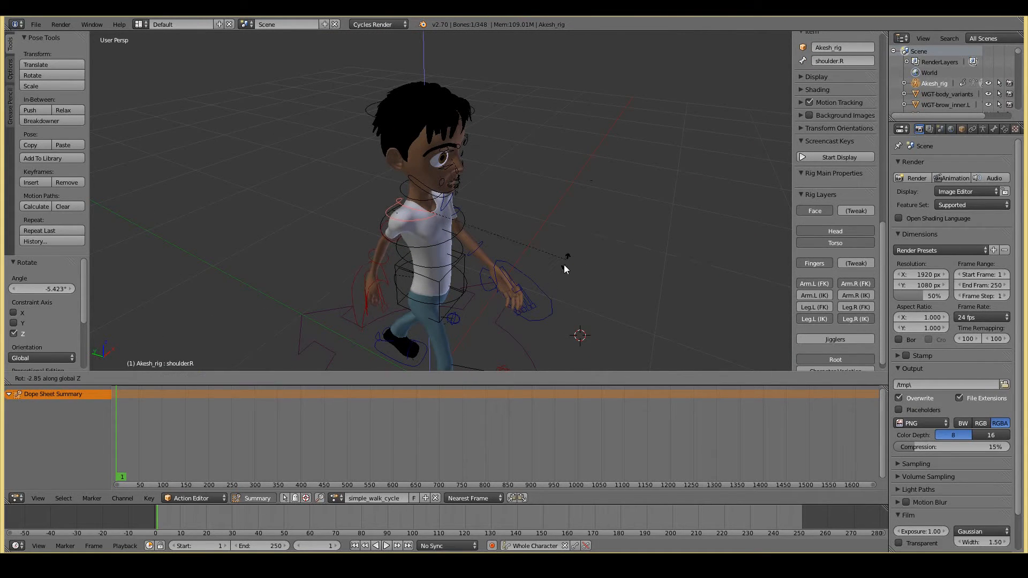
pyautogui.click(562, 272)
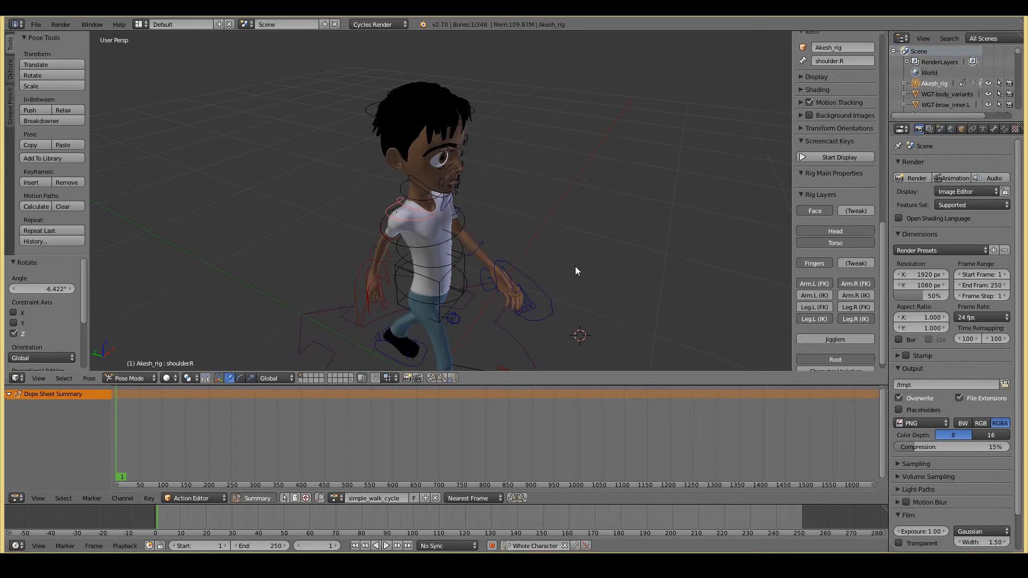
# Check the finished contact pose from several angles and insert keyframes for the Whole Character keying set at frame 1.
pyautogui.moveTo(595, 278); pyautogui.dragTo(503, 262, button='middle')
pyautogui.scroll(4, 490, 259)
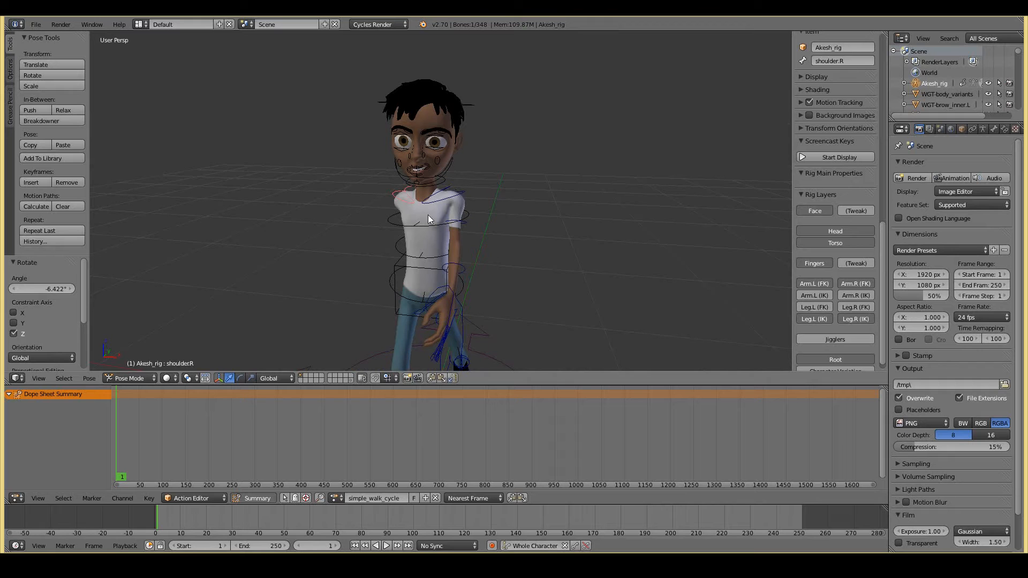
pyautogui.scroll(-3, 455, 206)
pyautogui.moveTo(455, 206); pyautogui.dragTo(550, 298, button='middle')
pyautogui.scroll(2, 550, 294)
pyautogui.moveTo(467, 306); pyautogui.dragTo(496, 300, button='middle')
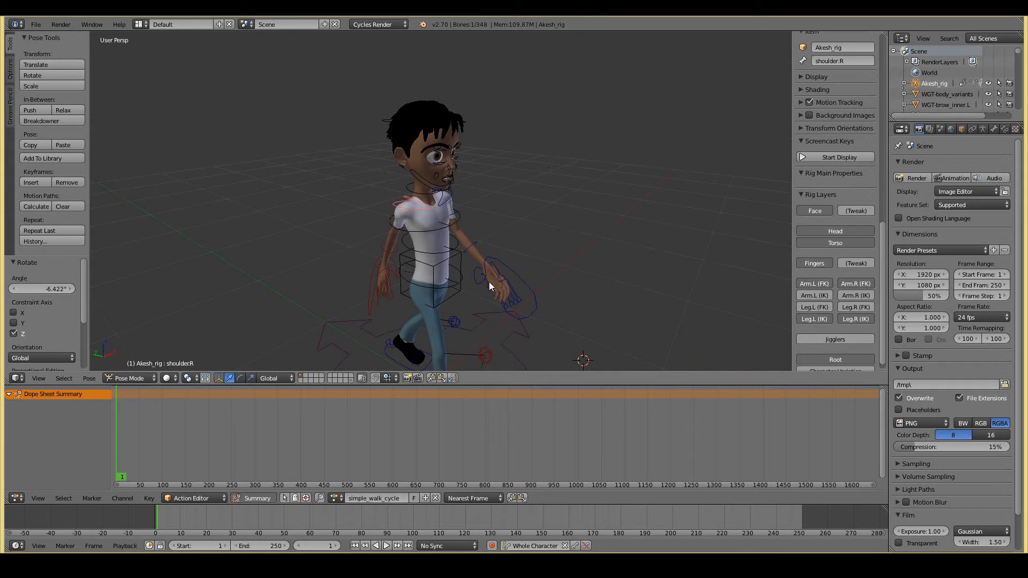
pyautogui.scroll(4, 490, 282)
pyautogui.moveTo(489, 279); pyautogui.dragTo(414, 276, button='middle')
pyautogui.scroll(-4, 487, 261)
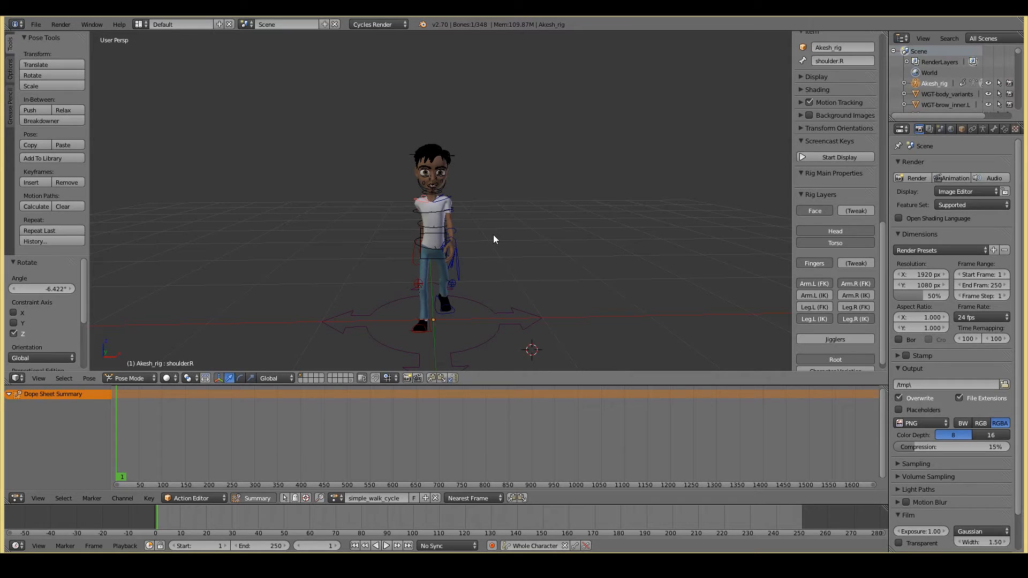
pyautogui.press('i')
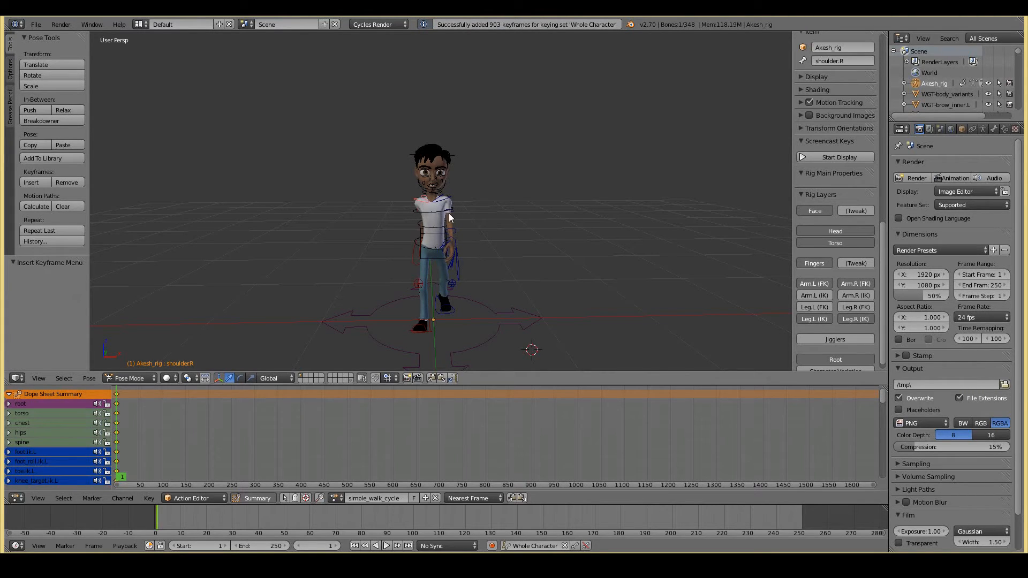
# Examine the active keying set and the keyed bone channels listed in the simple_walk_cycle action.
pyautogui.scroll(-15, 42, 431)
pyautogui.scroll(15, 31, 420)
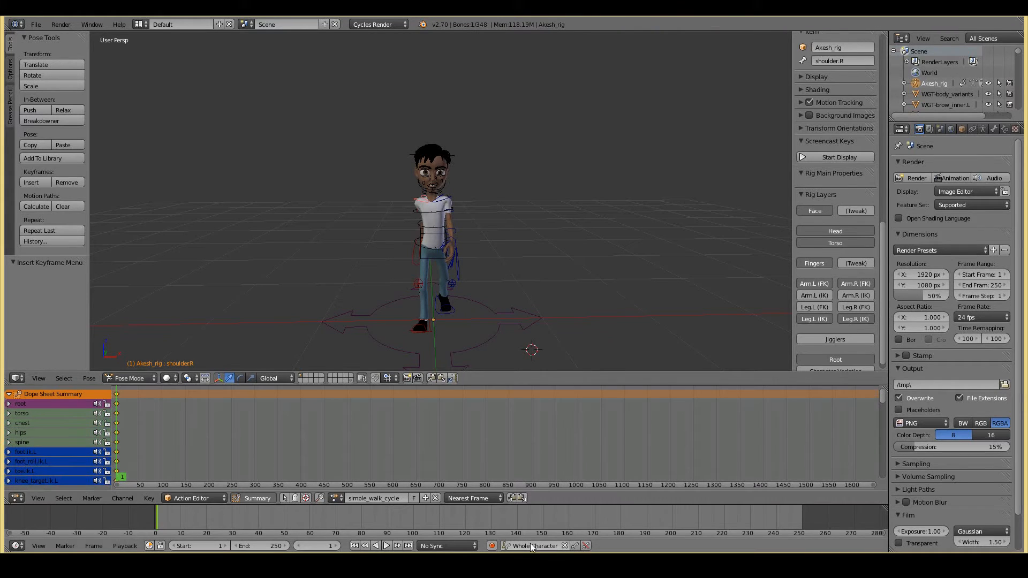
pyautogui.scroll(-10, 40, 448)
pyautogui.scroll(10, 40, 448)
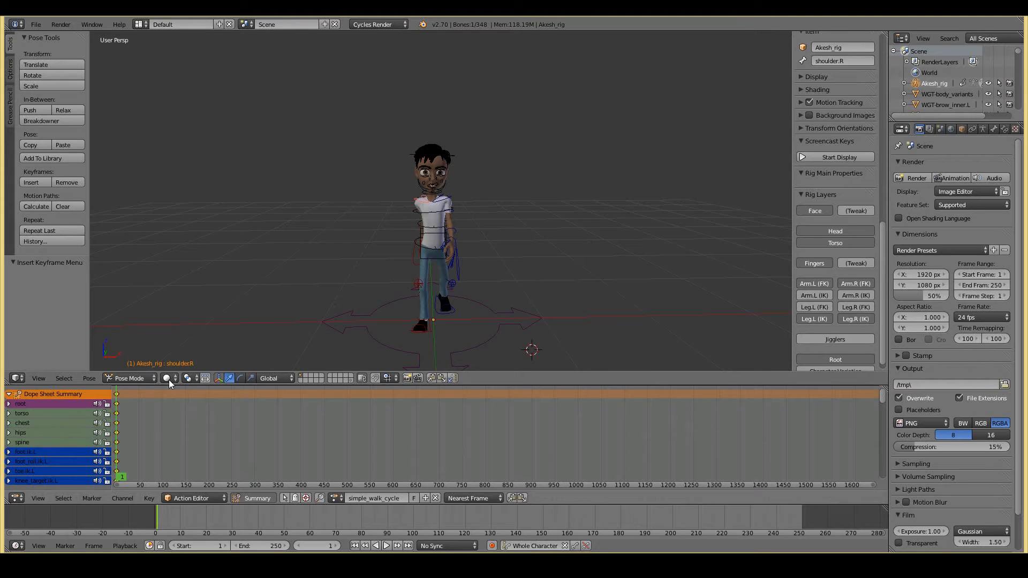
pyautogui.scroll(-3, 79, 439)
pyautogui.scroll(-15, 75, 438)
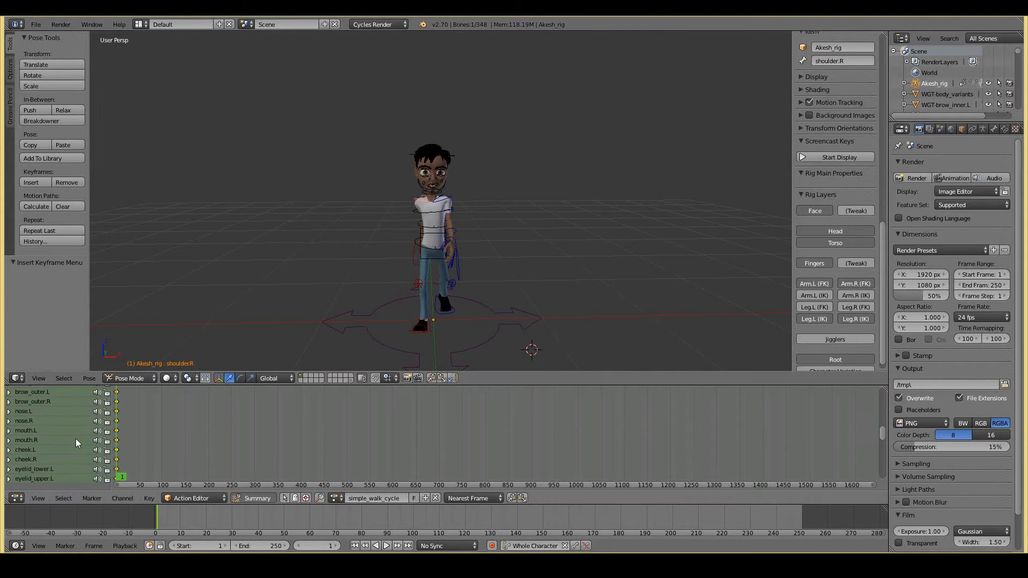
pyautogui.scroll(18, 75, 439)
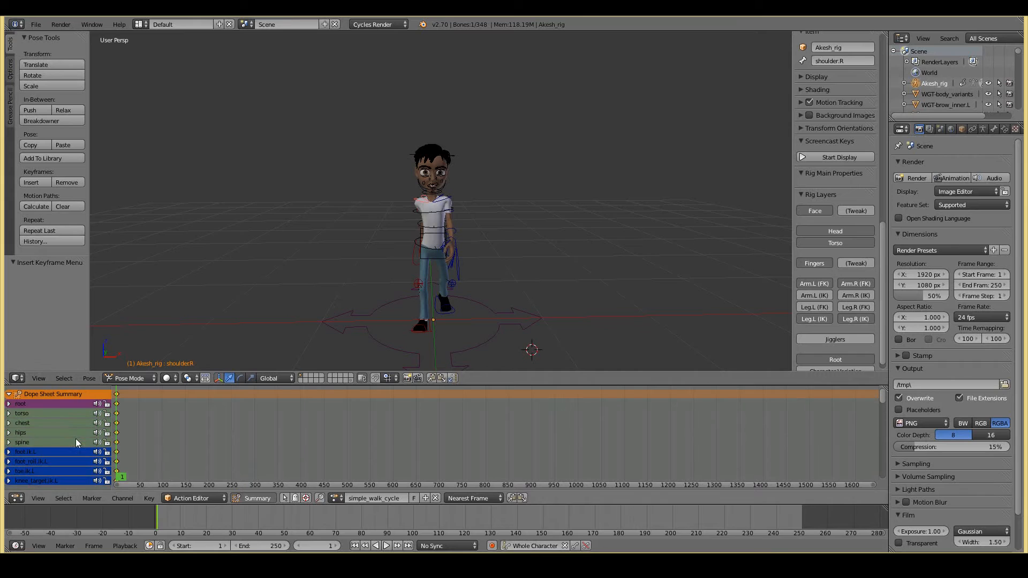
# Go to frame 24 and insert Whole Character keyframes there to repeat the contact pose.
pyautogui.scroll(2, 196, 517)
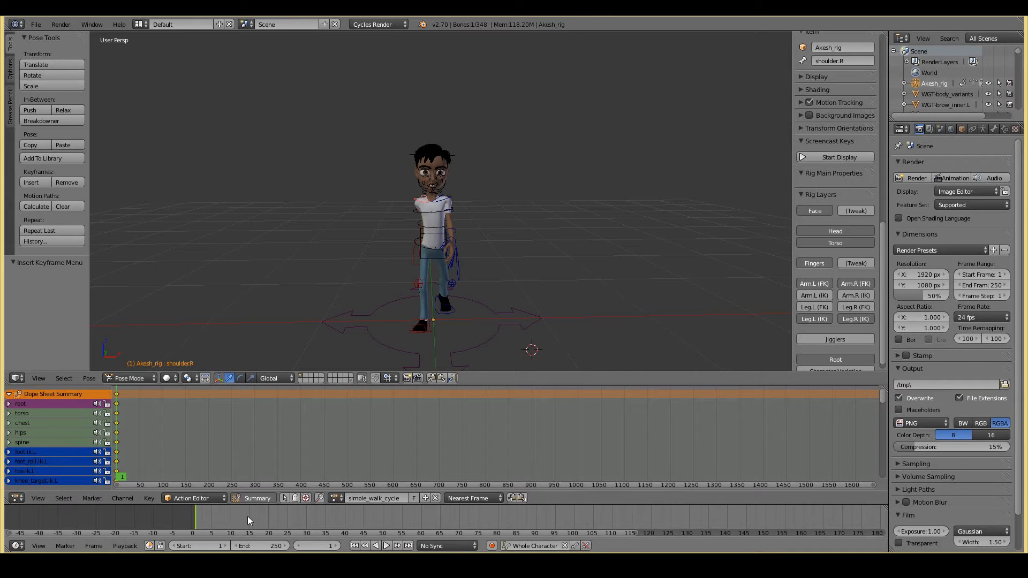
pyautogui.click(284, 519)
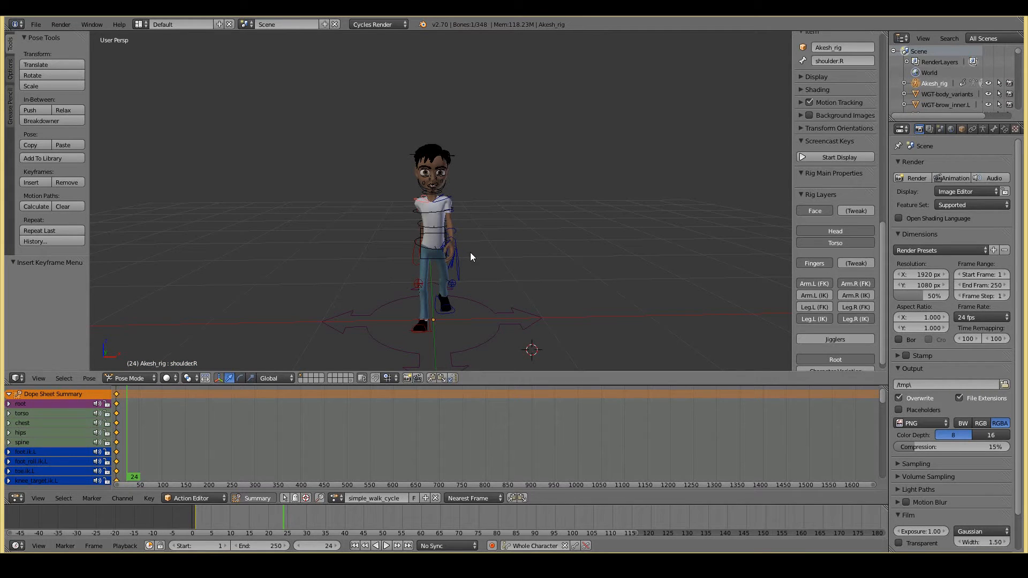
pyautogui.moveTo(453, 284); pyautogui.dragTo(374, 288, button='middle')
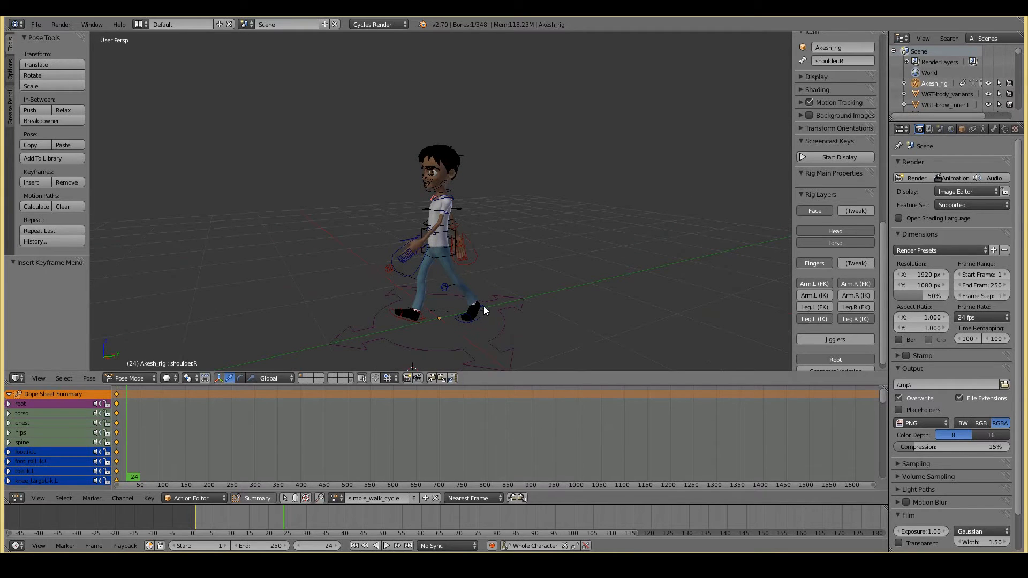
pyautogui.moveTo(429, 271); pyautogui.dragTo(491, 256, button='middle')
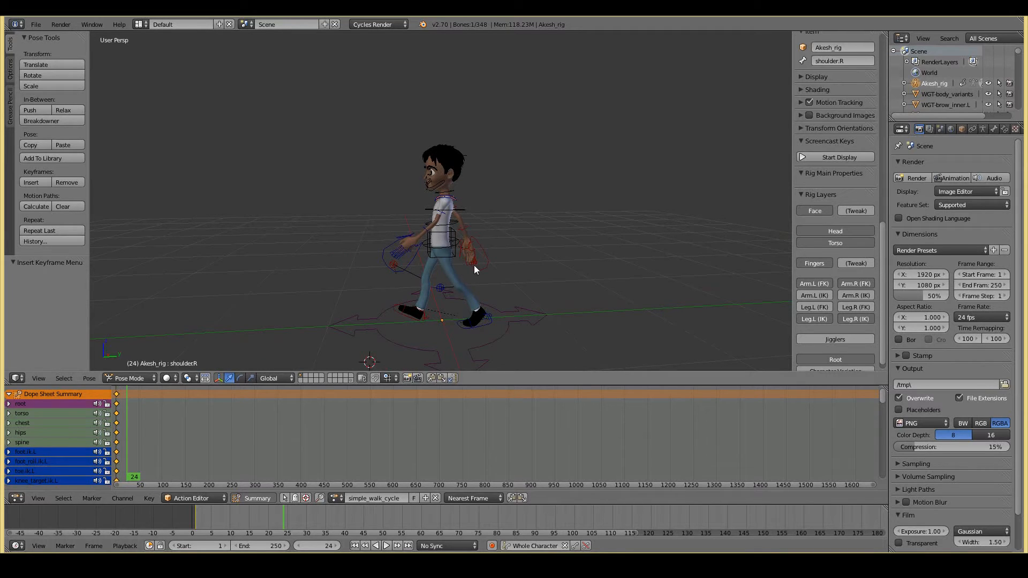
pyautogui.press('i')
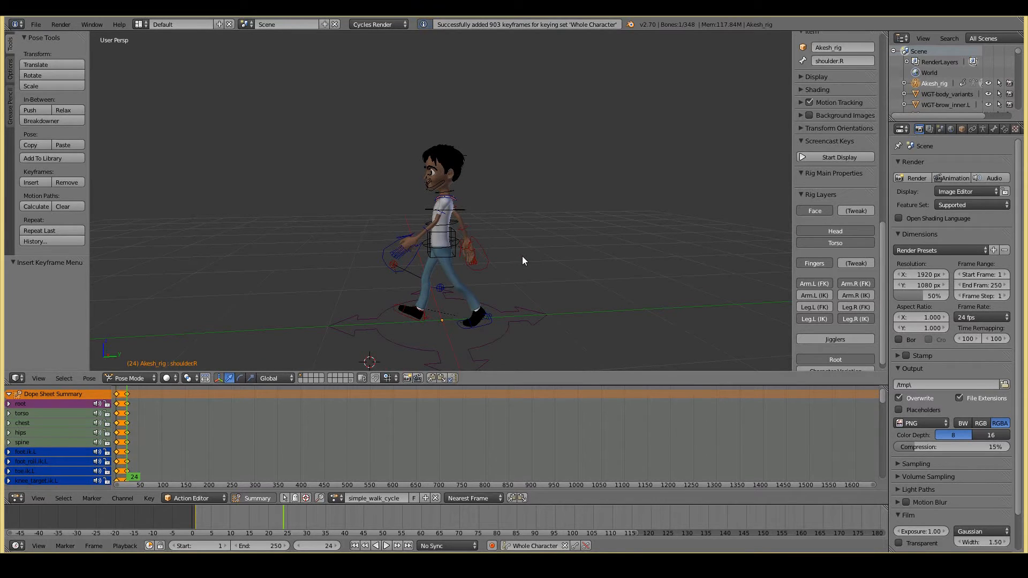
# Go to frame 12, midway between the keyed contact poses at frames 1 and 24.
pyautogui.scroll(10, 152, 427)
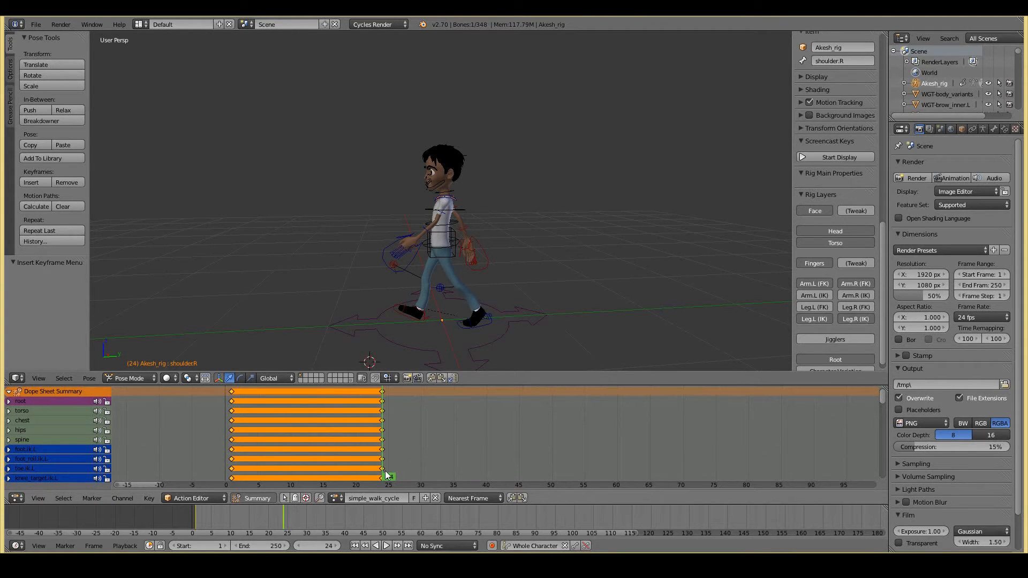
pyautogui.click(299, 446)
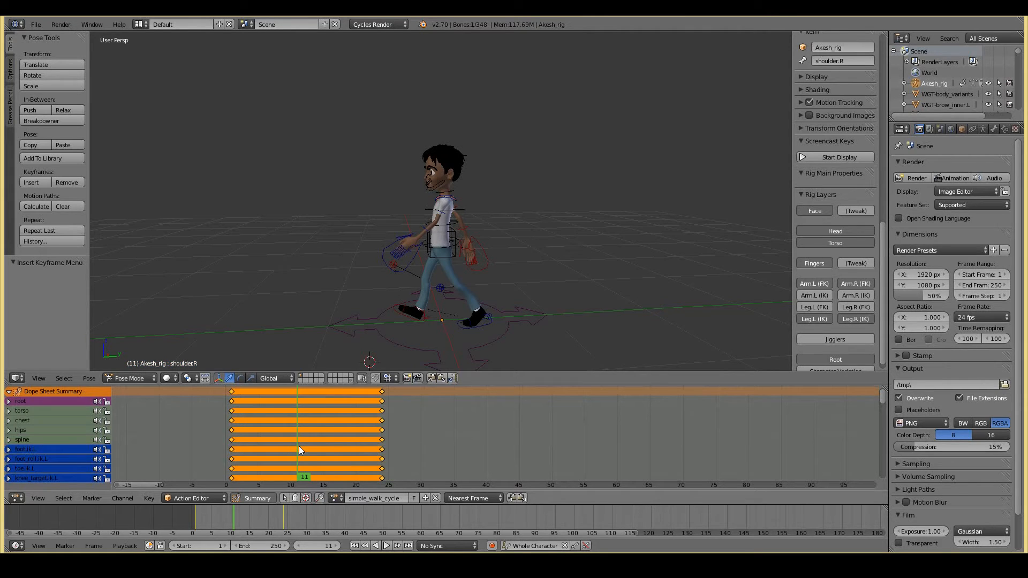
pyautogui.press('Right')
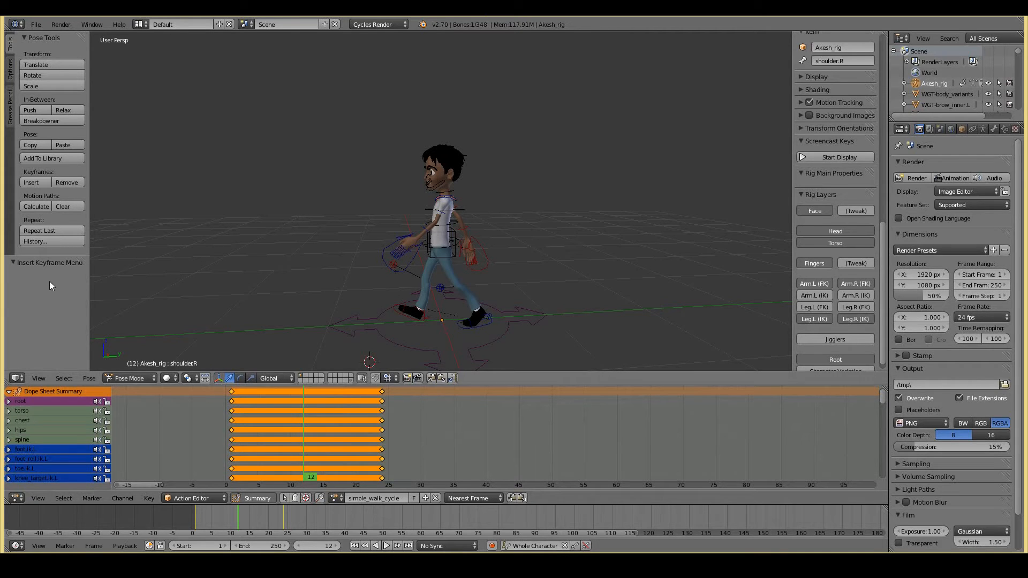
# Select all the rig's body controls, leaving the root and facial controls out of the selection.
pyautogui.moveTo(397, 285); pyautogui.dragTo(451, 294, button='middle')
pyautogui.keyDown('shift'); pyautogui.scroll(-4, 477, 267); pyautogui.keyUp('shift')
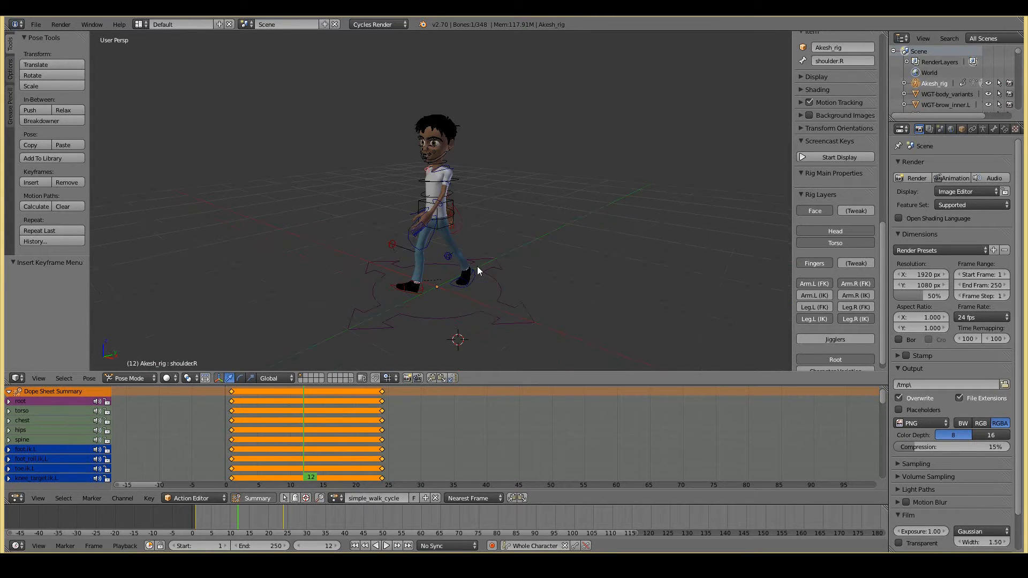
pyautogui.press('a')
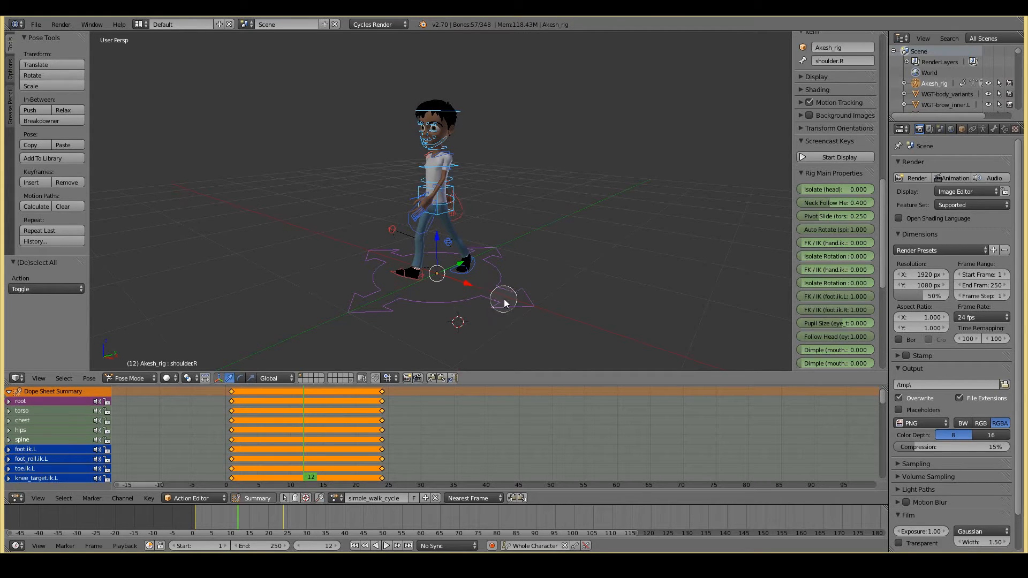
pyautogui.keyDown('shift'); pyautogui.rightClick(501, 285); pyautogui.keyUp('shift')
pyautogui.keyDown('shift'); pyautogui.rightClick(501, 284); pyautogui.keyUp('shift')
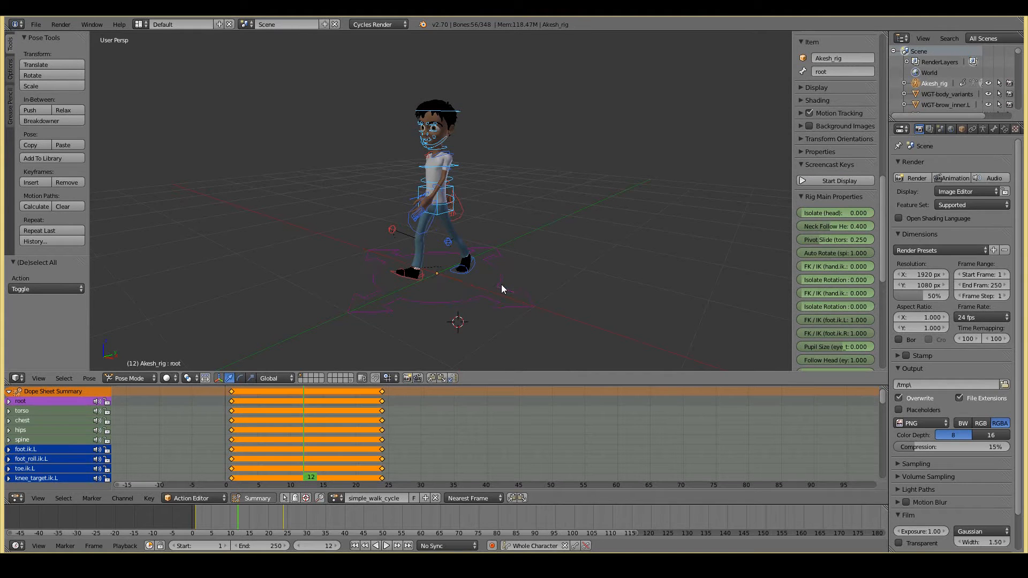
pyautogui.scroll(2, 405, 280)
pyautogui.moveTo(396, 199); pyautogui.dragTo(316, 198, button='middle')
pyautogui.scroll(4, 353, 175)
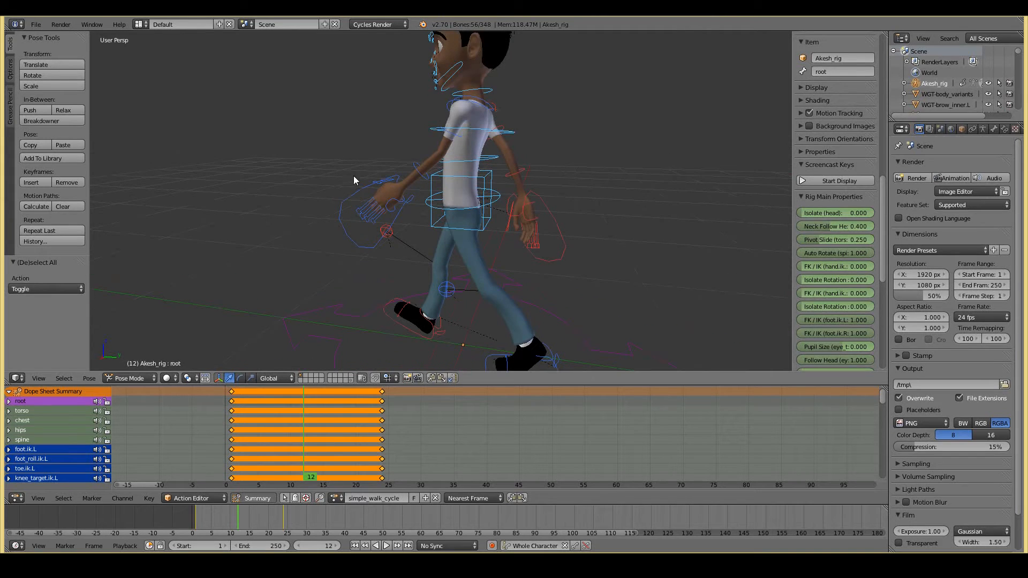
pyautogui.middleClick(426, 58)
pyautogui.moveTo(428, 51); pyautogui.dragTo(423, 78, button='middle')
pyautogui.rightClick(423, 79)
pyautogui.moveTo(279, 104)
pyautogui.mouseDown(button='middle')
pyautogui.moveTo(401, 134)
pyautogui.moveTo(495, 133)
pyautogui.moveTo(496, 149)
pyautogui.moveTo(530, 125)
pyautogui.moveTo(275, 137)
pyautogui.moveTo(467, 139)
pyautogui.moveTo(316, 133)
pyautogui.moveTo(375, 138)
pyautogui.moveTo(509, 214)
pyautogui.moveTo(470, 208)
pyautogui.mouseUp(button='middle')
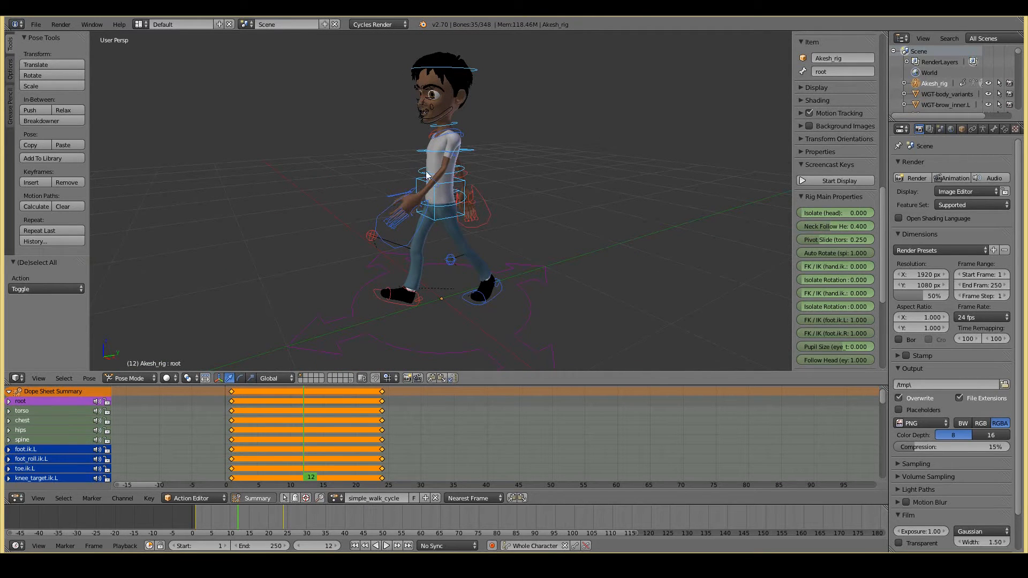
# Copy the contact pose, paste it flipped on the X axis and insert Whole Character keyframes at frame 12.
pyautogui.click(431, 377)
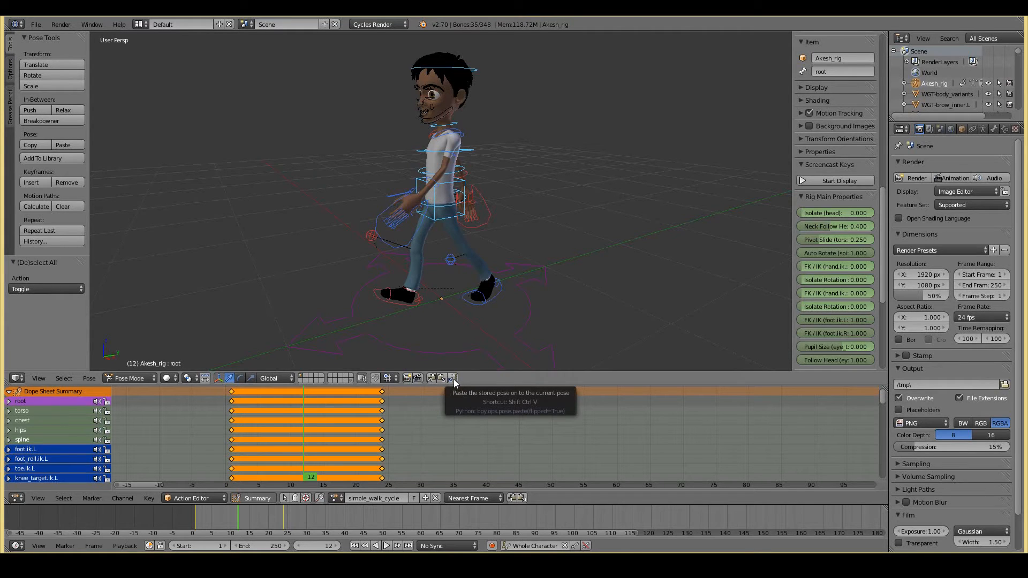
pyautogui.click(453, 378)
pyautogui.moveTo(400, 210); pyautogui.dragTo(443, 226, button='middle')
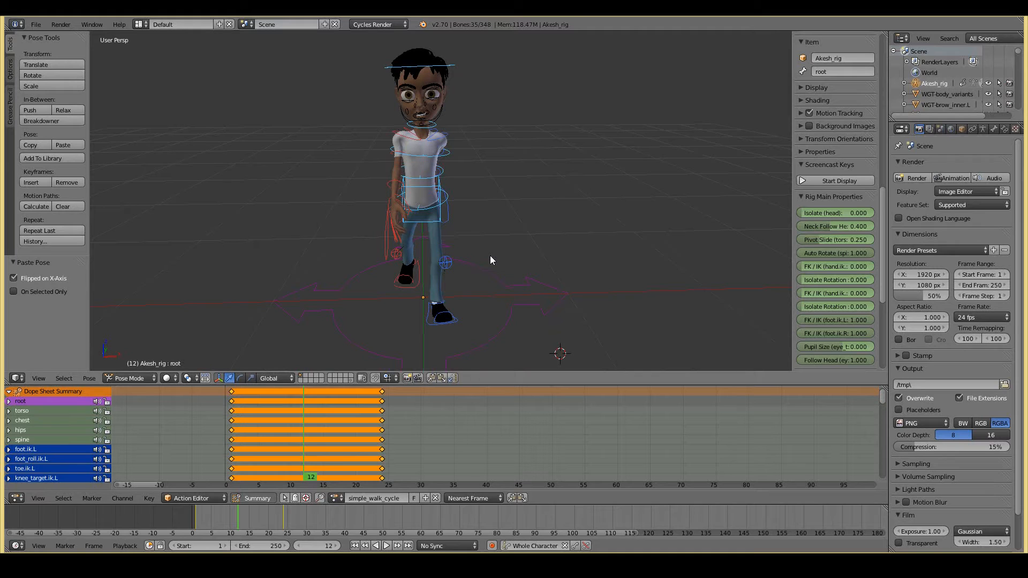
pyautogui.press('i')
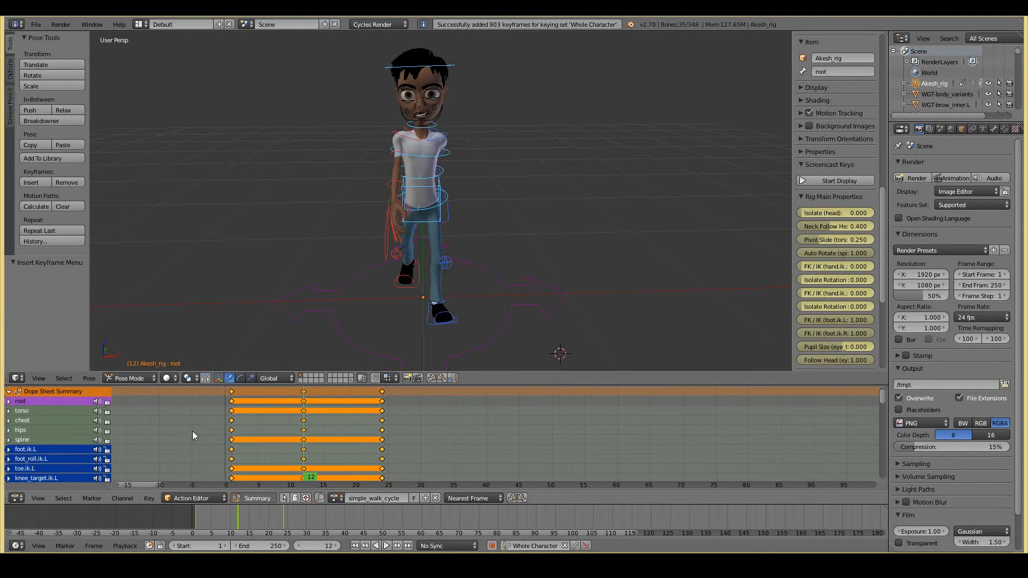
# Play the walk animation from frame 1 and check the stepping motion from the side and the front.
pyautogui.click(232, 428)
pyautogui.scroll(-2, 505, 227)
pyautogui.hotkey('alt', 'a')
pyautogui.moveTo(505, 227); pyautogui.dragTo(560, 225, button='middle')
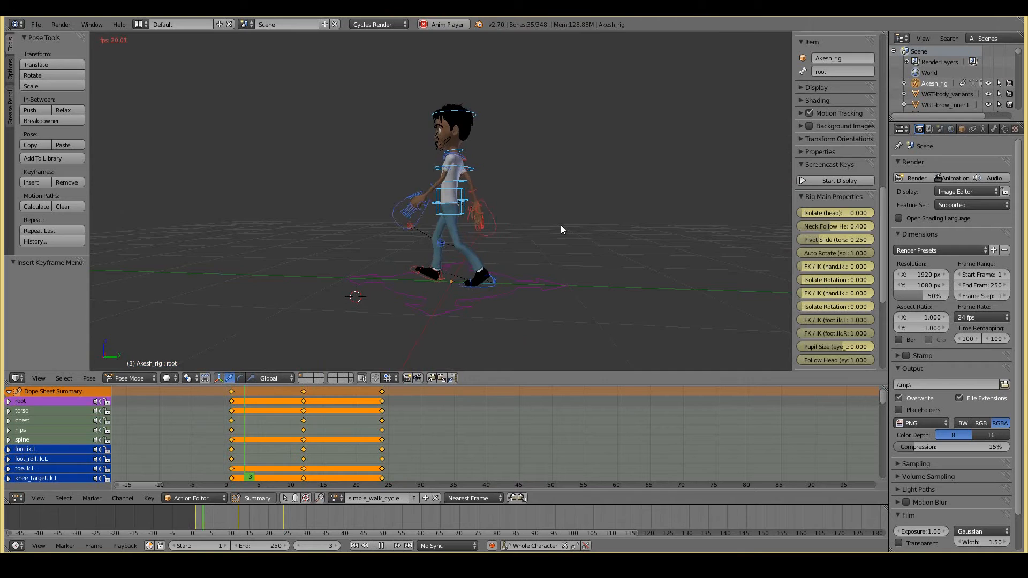
pyautogui.press('Escape')
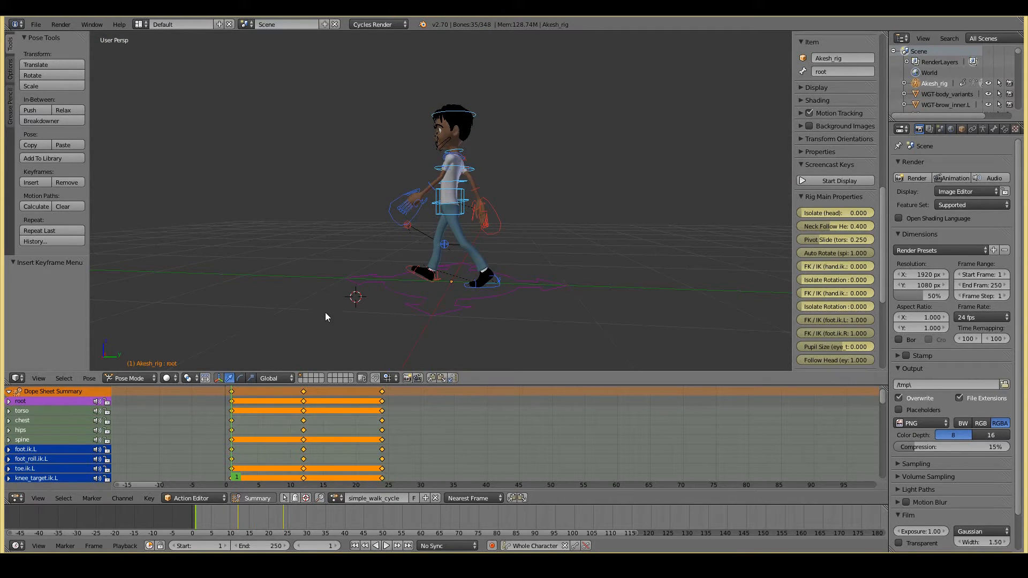
pyautogui.moveTo(325, 317); pyautogui.dragTo(342, 278, button='middle')
pyautogui.hotkey('alt', 'a')
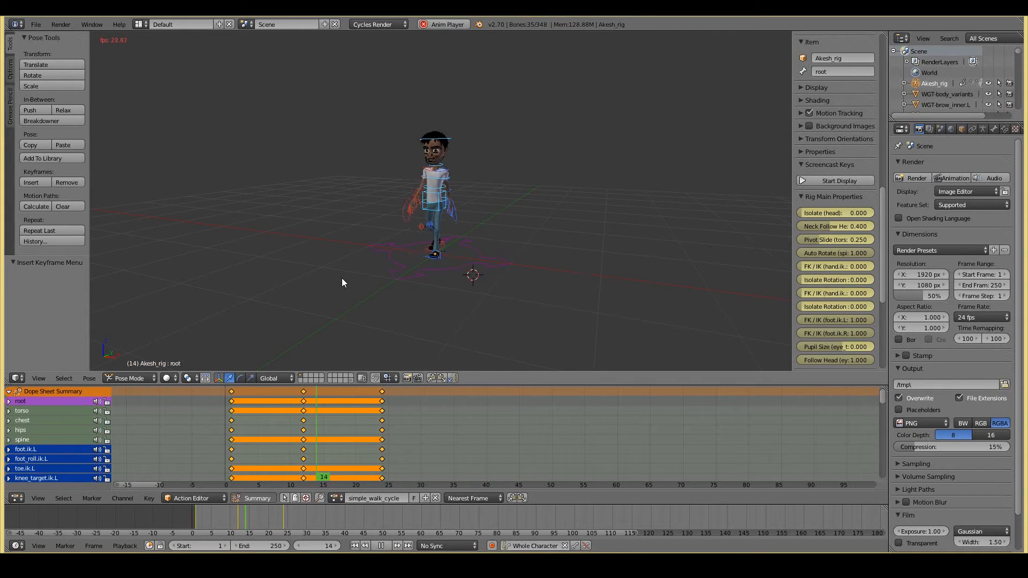
pyautogui.press('Escape')
pyautogui.scroll(2, 341, 278)
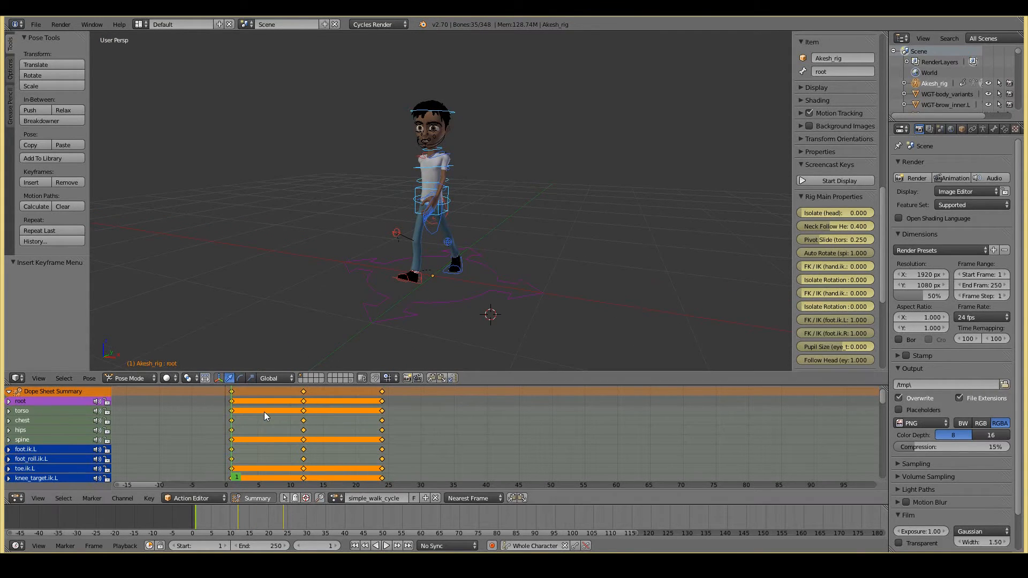
# Compare the in-between poses at frames 6 and 18 with the contact pose at frame 12 from the front.
pyautogui.moveTo(407, 230); pyautogui.dragTo(358, 233, button='middle')
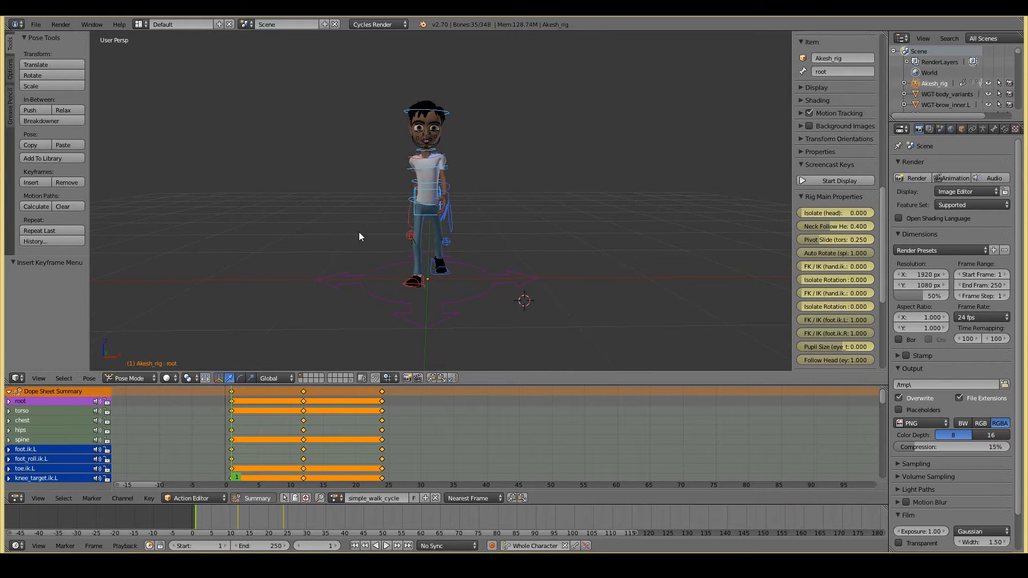
pyautogui.click(262, 406)
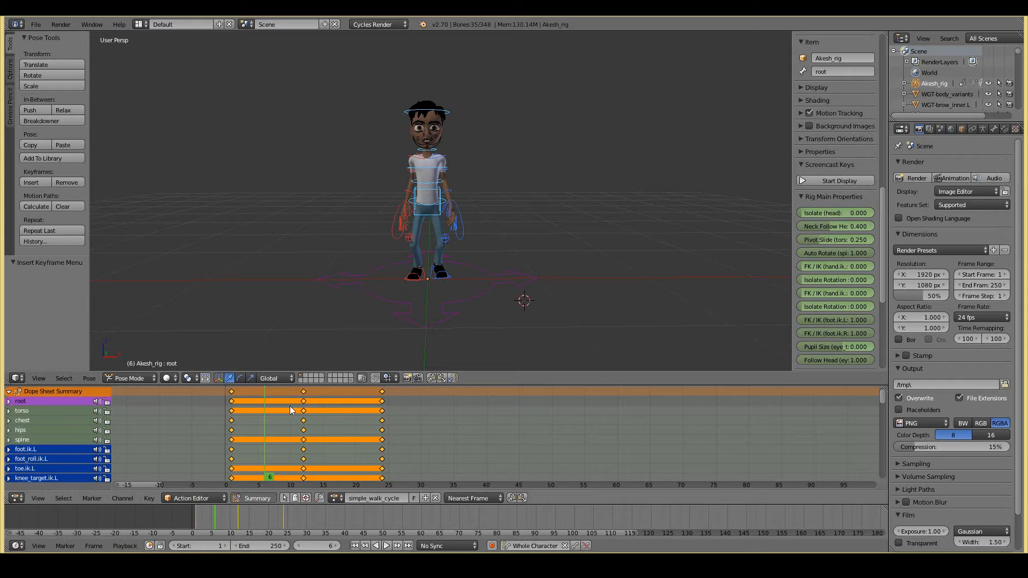
pyautogui.click(345, 413)
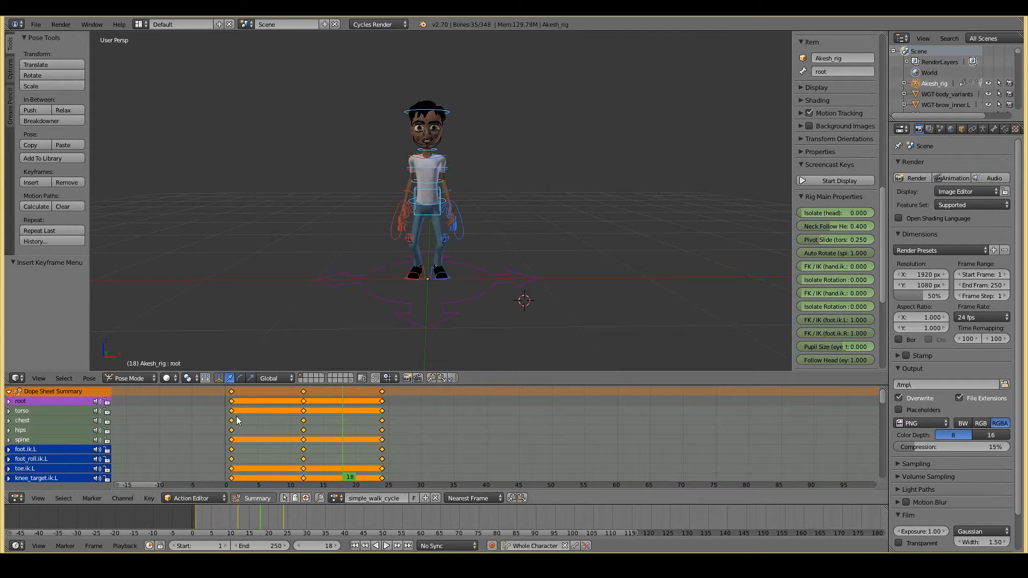
pyautogui.click(268, 418)
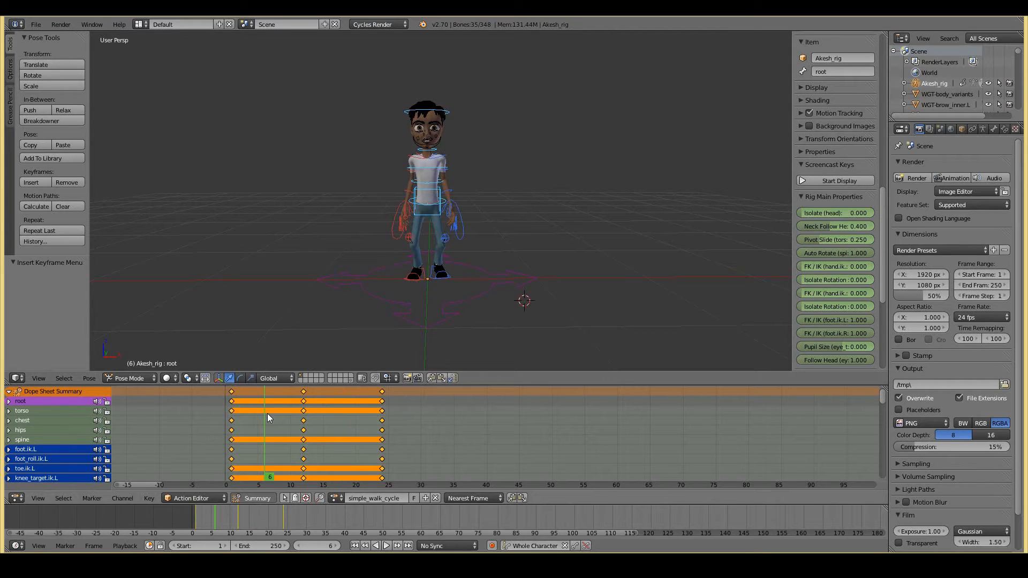
pyautogui.click(345, 419)
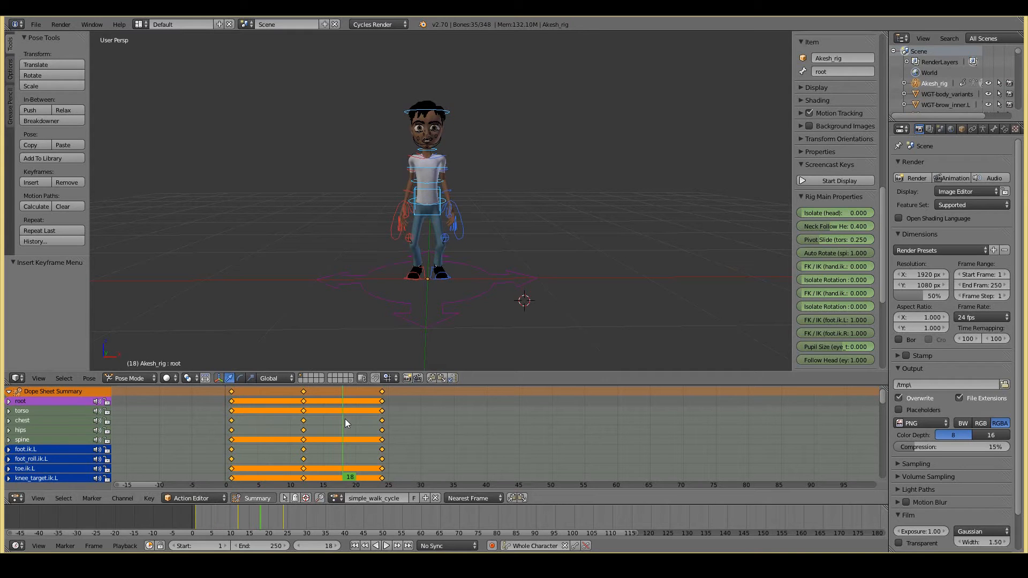
pyautogui.click(265, 419)
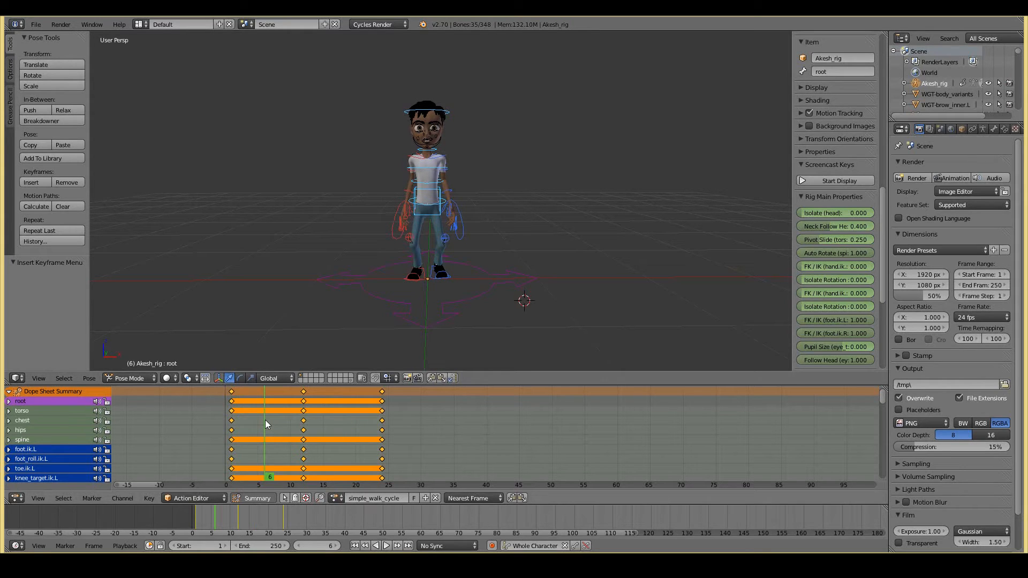
pyautogui.click(303, 425)
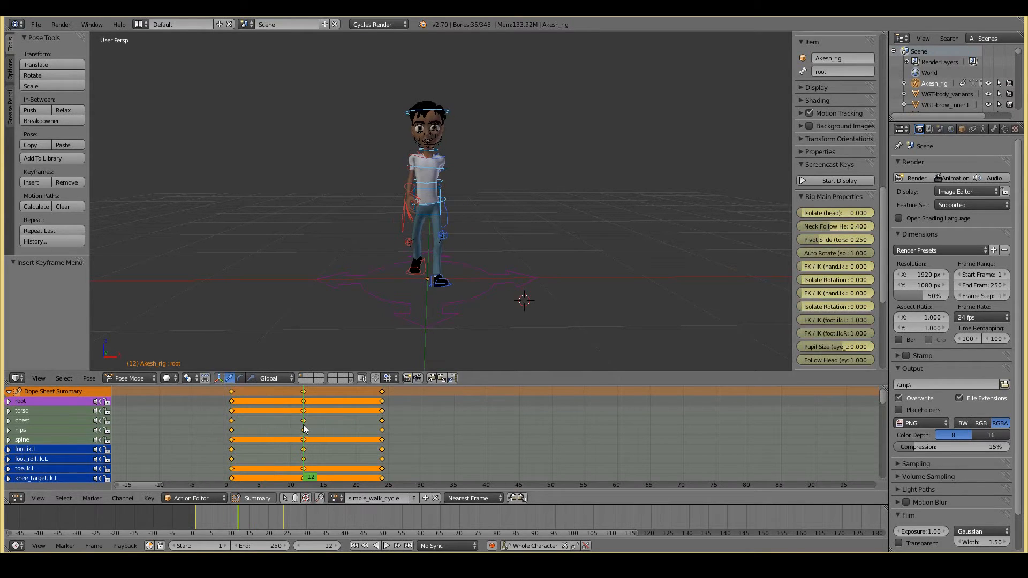
# At frame 6, clear the rotation of the right foot IK control and the right foot roll control.
pyautogui.click(268, 433)
pyautogui.moveTo(422, 342); pyautogui.dragTo(330, 298, button='middle')
pyautogui.press('KP_3')
pyautogui.rightClick(444, 287)
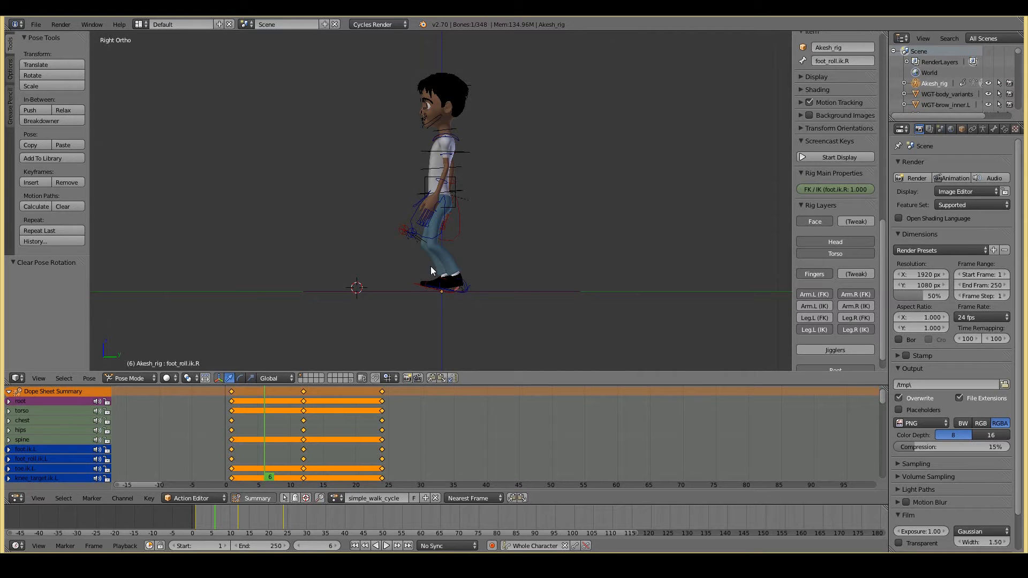
pyautogui.moveTo(326, 265); pyautogui.dragTo(566, 279, button='middle')
pyautogui.rightClick(445, 327)
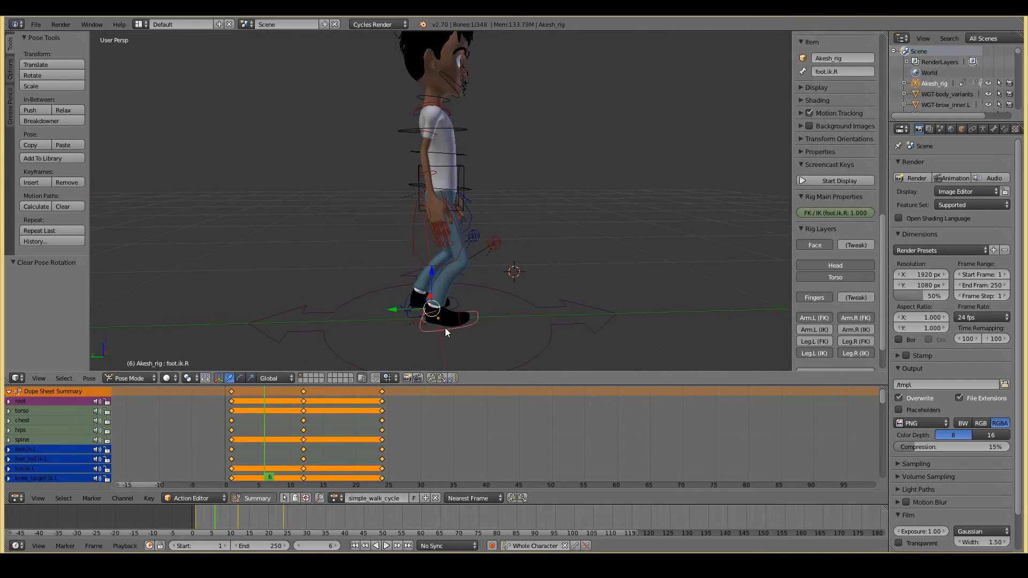
pyautogui.scroll(4, 445, 328)
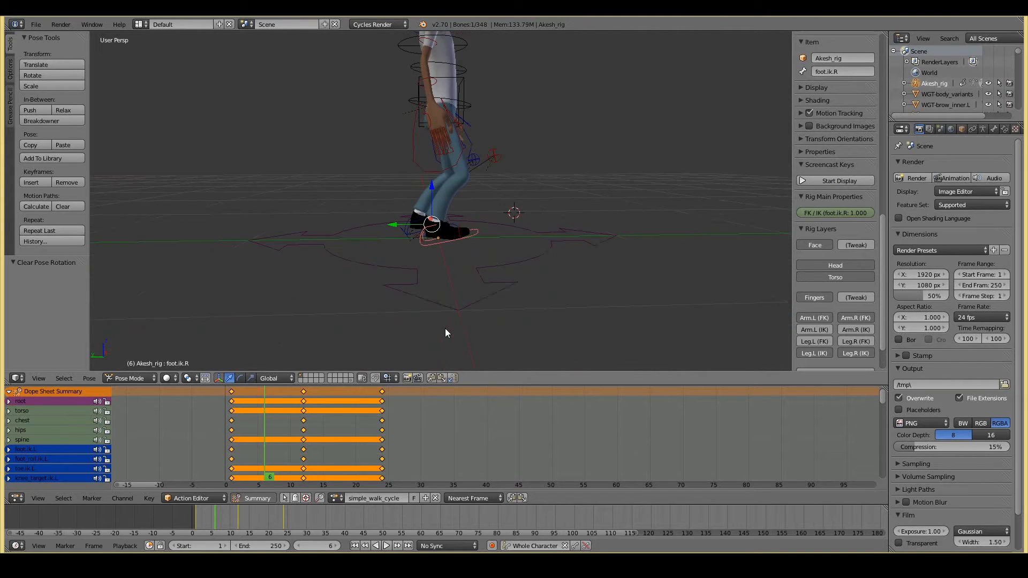
pyautogui.press('r')
pyautogui.click(393, 286)
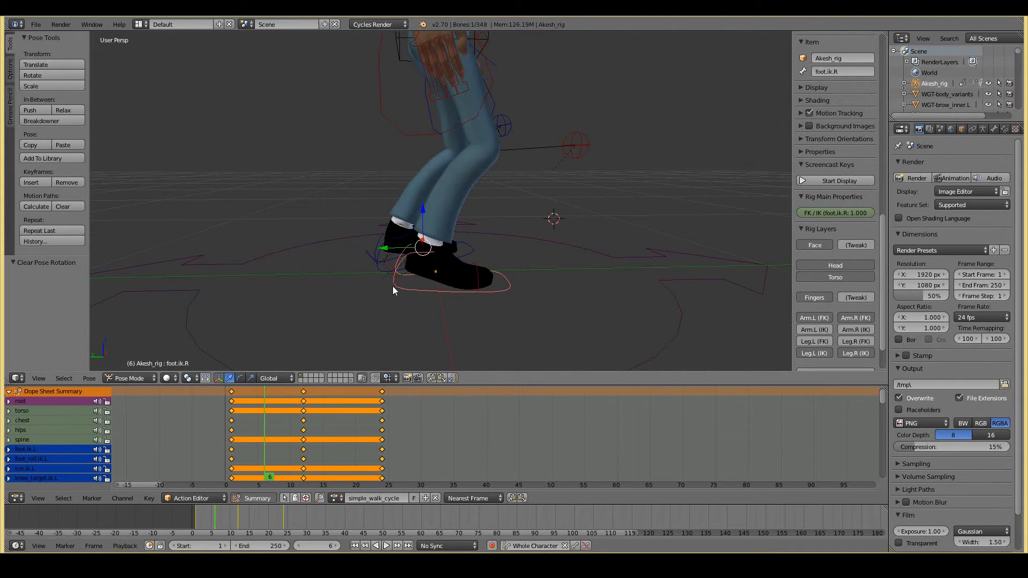
pyautogui.rightClick(390, 272)
pyautogui.hotkey('alt', 'r')
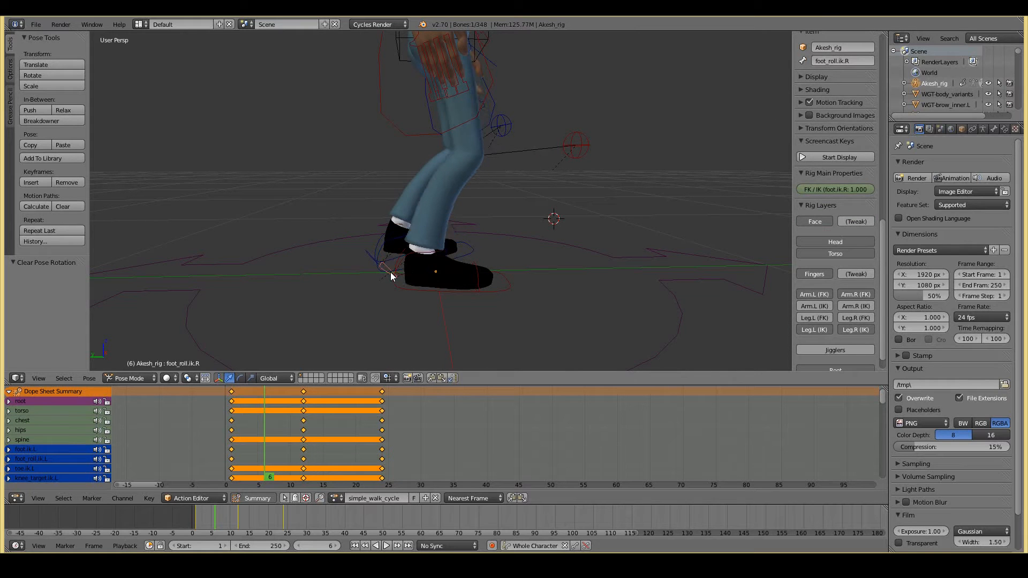
# Clear the rotation of the left foot roll control at frame 6.
pyautogui.moveTo(441, 299); pyautogui.dragTo(483, 262, button='middle')
pyautogui.rightClick(501, 249)
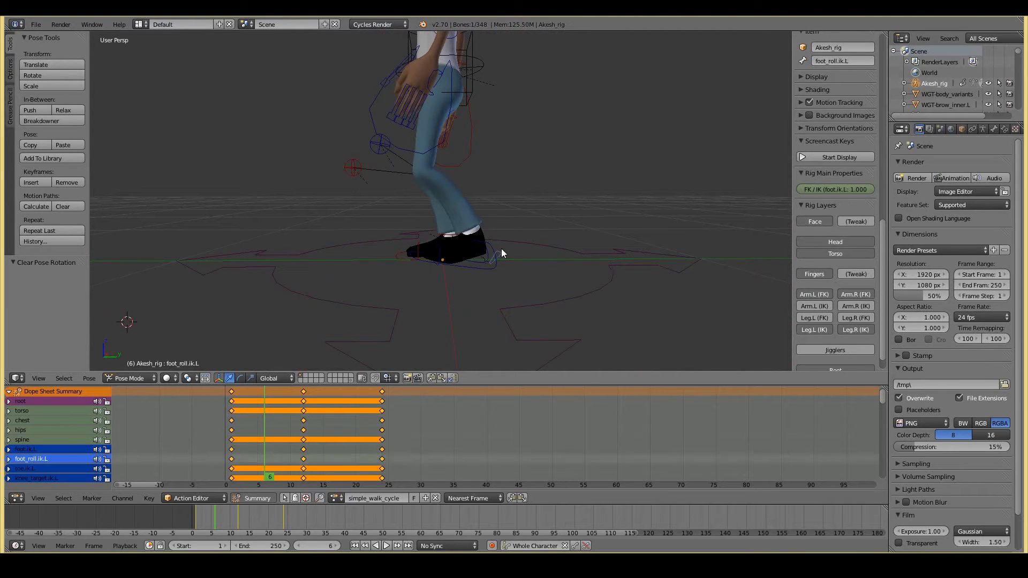
pyautogui.hotkey('alt', 'r')
# In side view, move the left foot IK control about -0.082 in Y and 0.065 in Z, and rotate it about -20.2°.
pyautogui.rightClick(489, 250)
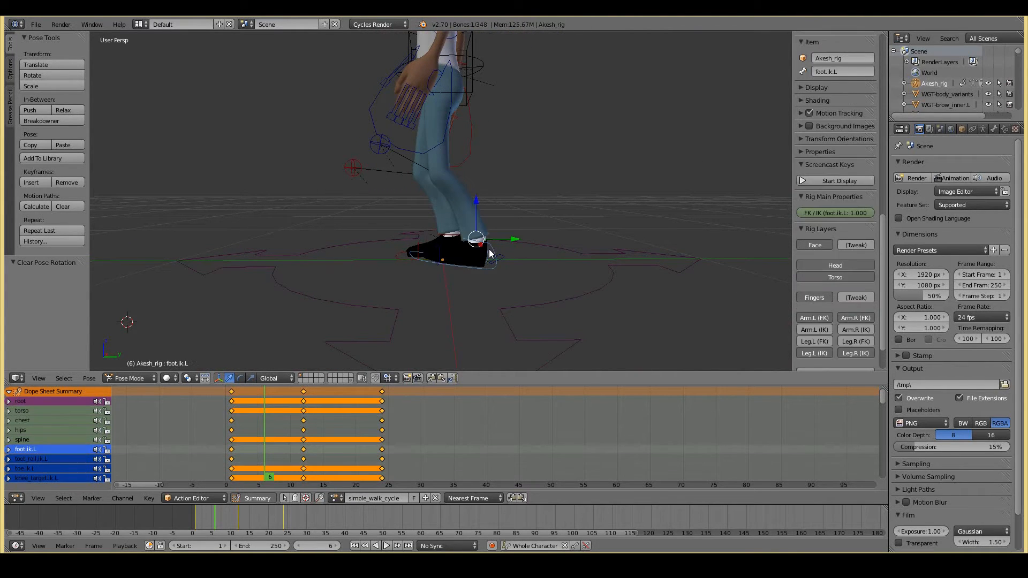
pyautogui.press('KP_3')
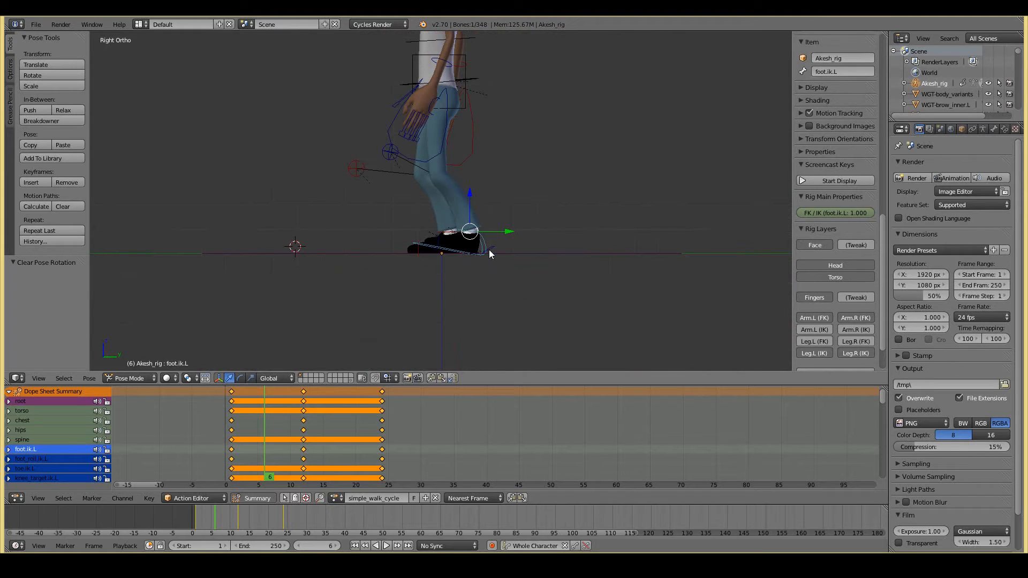
pyautogui.press('KP_5')
pyautogui.press('g')
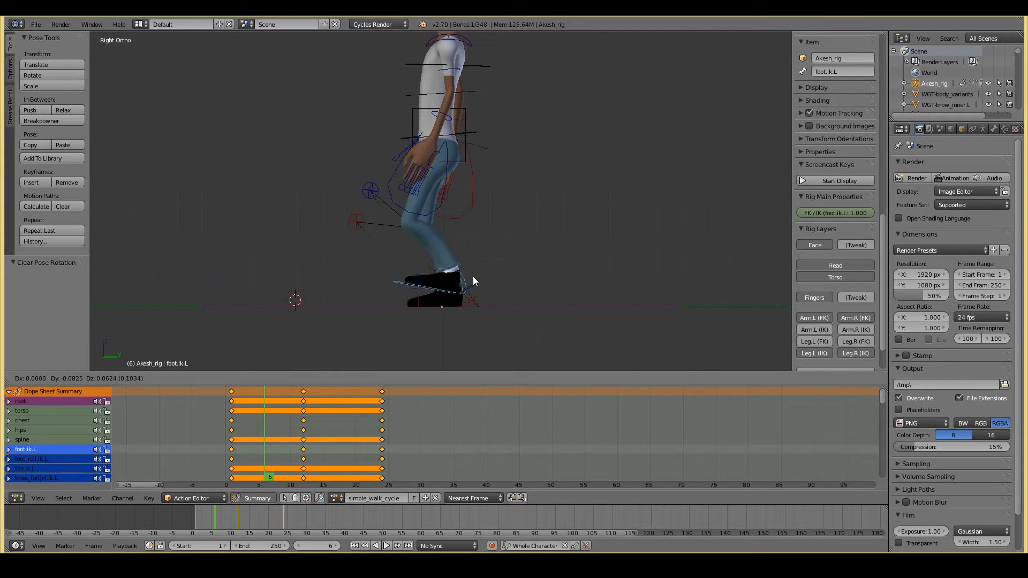
pyautogui.click(474, 276)
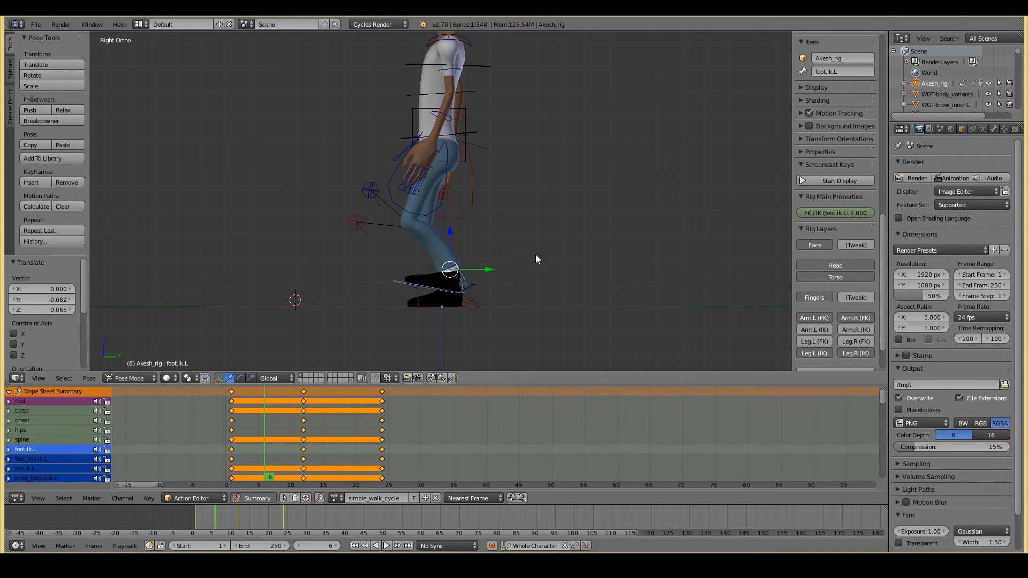
pyautogui.press('r')
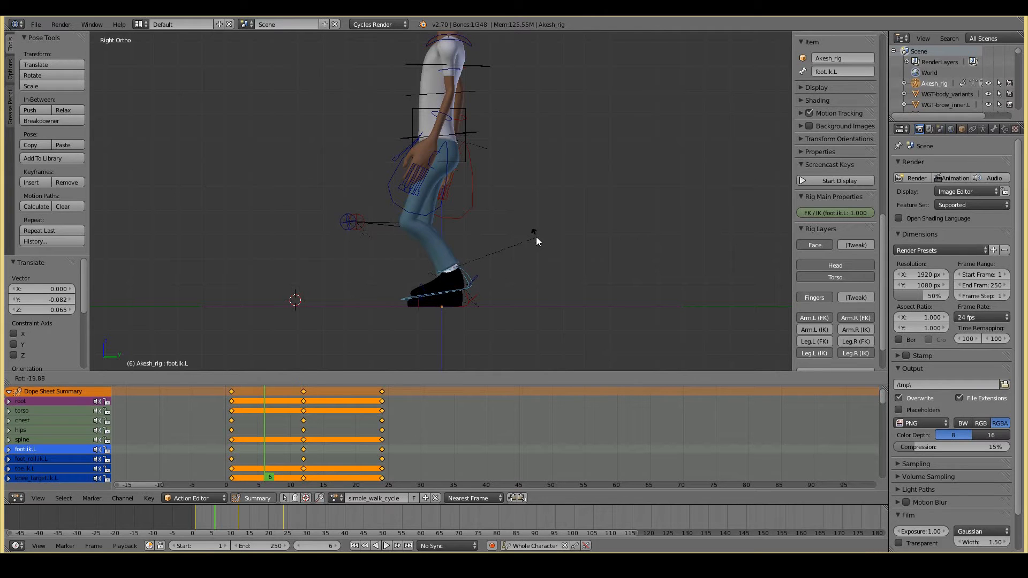
pyautogui.click(535, 237)
pyautogui.press('g')
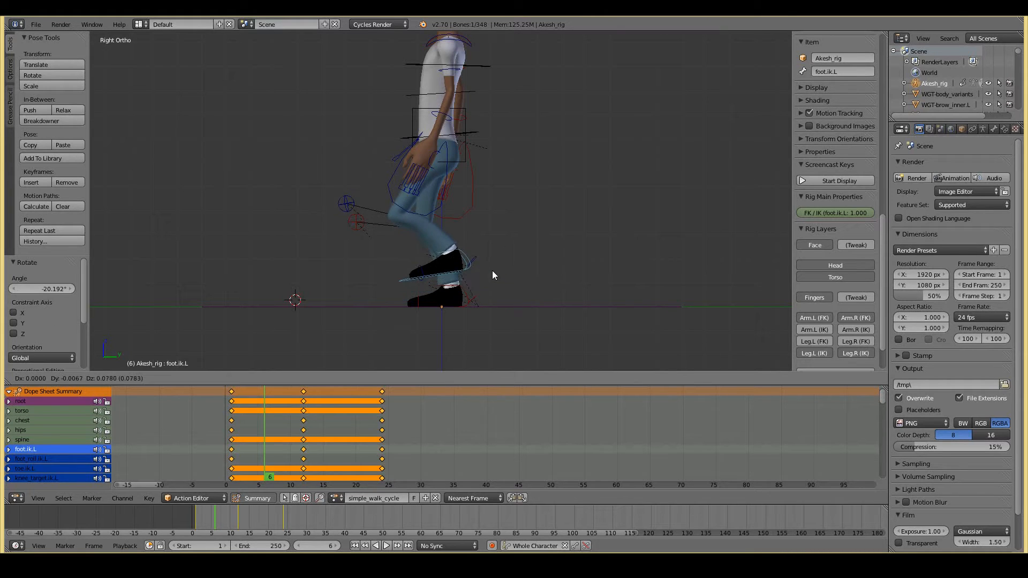
pyautogui.rightClick(491, 265)
pyautogui.press('g')
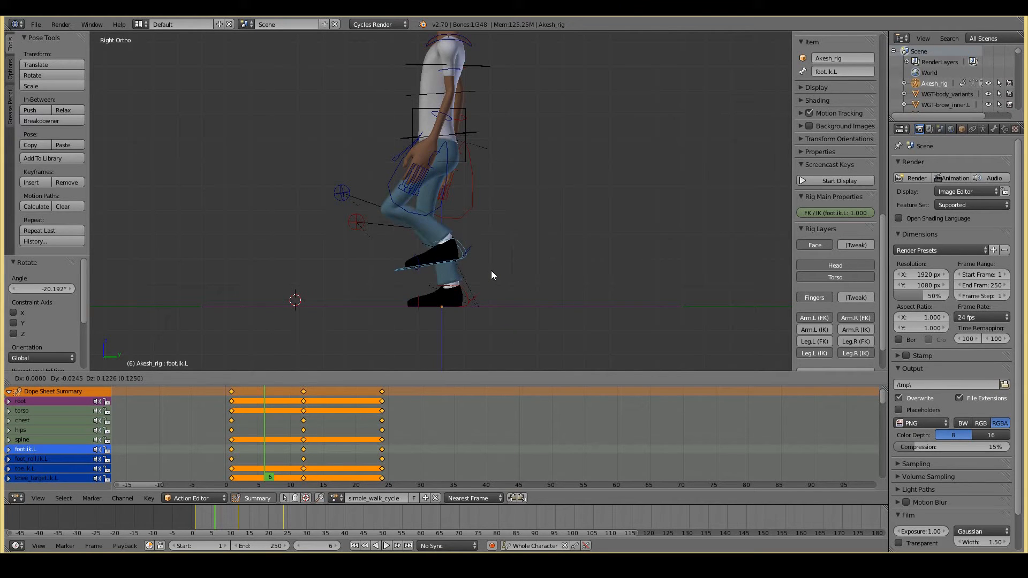
pyautogui.rightClick(490, 270)
# Lower the left foot IK control about 0.015 in Z at frame 6.
pyautogui.keyDown('shift'); pyautogui.moveTo(491, 270); pyautogui.dragTo(489, 248, button='middle'); pyautogui.keyUp('shift')
pyautogui.scroll(3, 488, 247)
pyautogui.press('g')
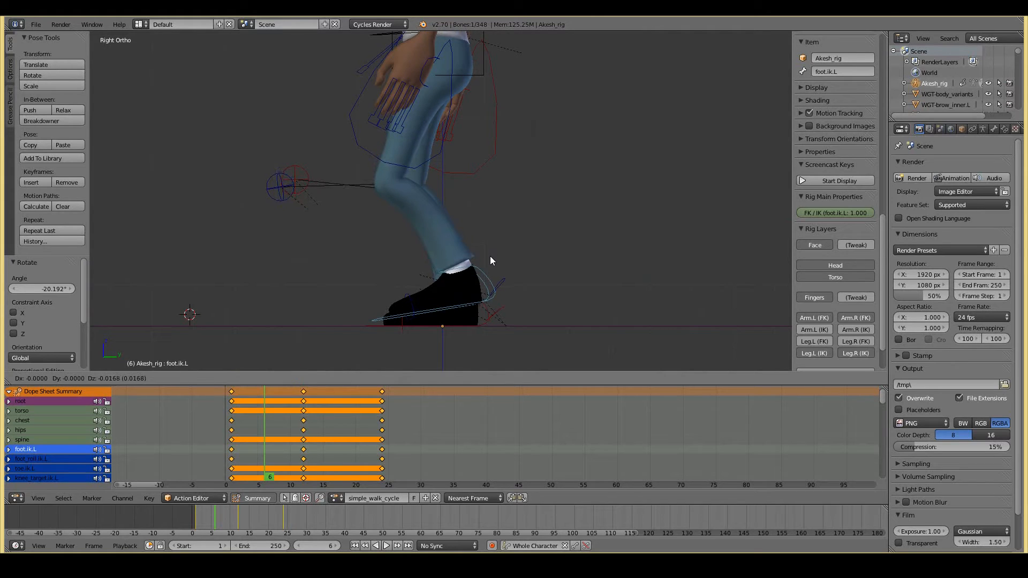
pyautogui.click(490, 257)
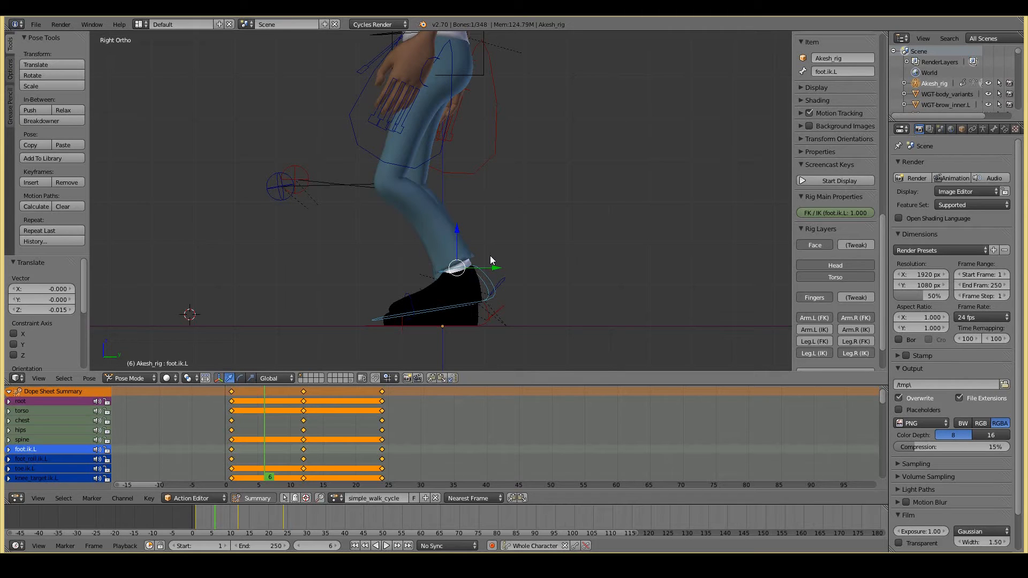
pyautogui.press('g')
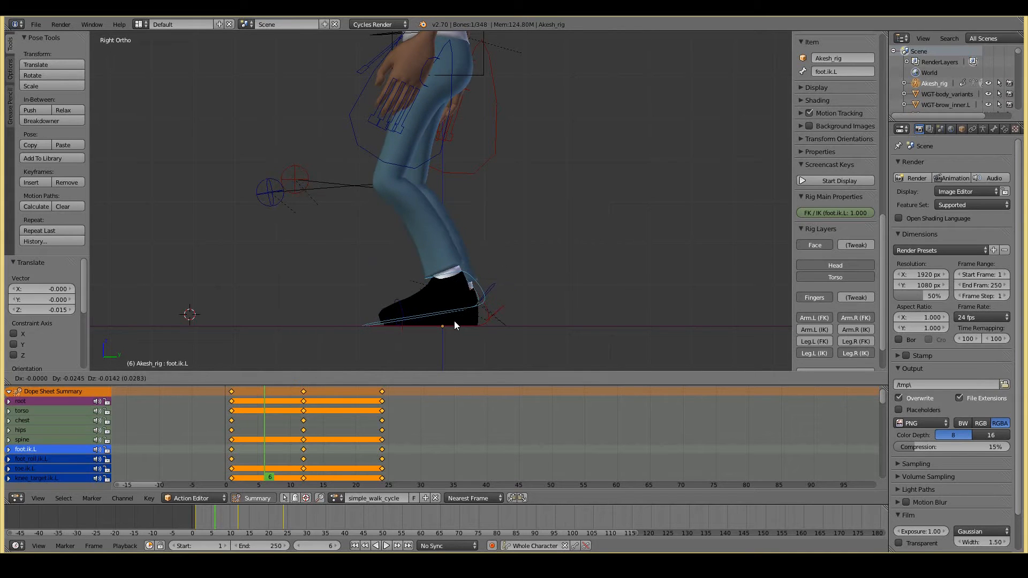
pyautogui.click(454, 321)
pyautogui.press('g')
pyautogui.press('Escape')
# Nudge the left foot IK control about -0.001 in Y and 0.010 in Z, plus a further -0.001 in Y and 0.001 in Z.
pyautogui.press('g')
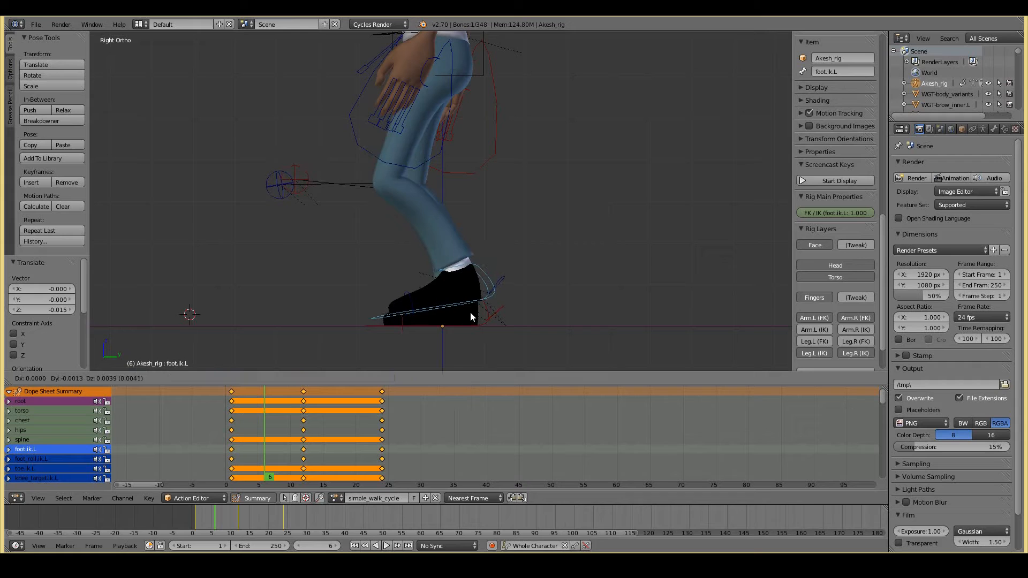
pyautogui.click(470, 312)
pyautogui.press('g')
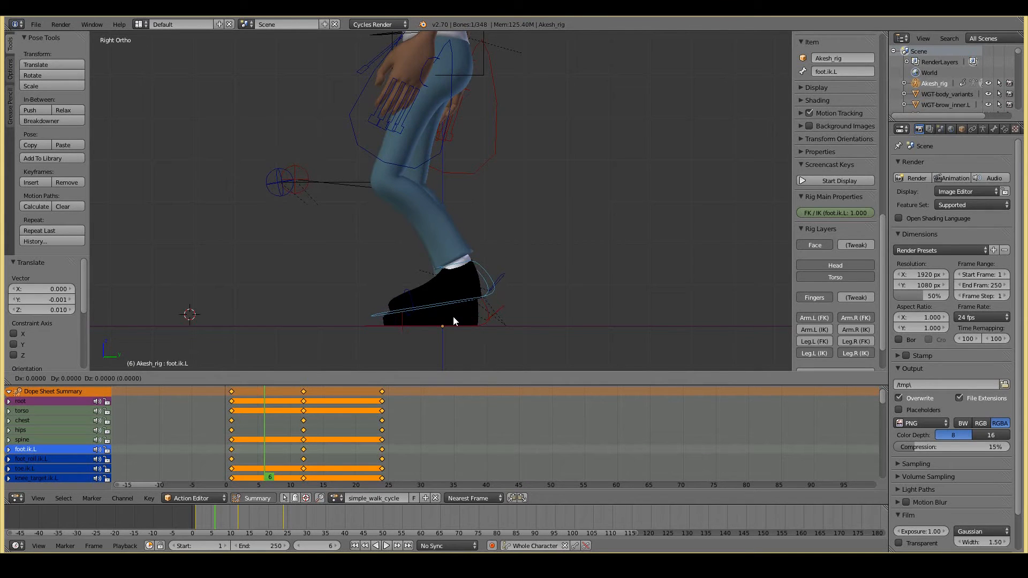
pyautogui.press('Escape')
pyautogui.press('g')
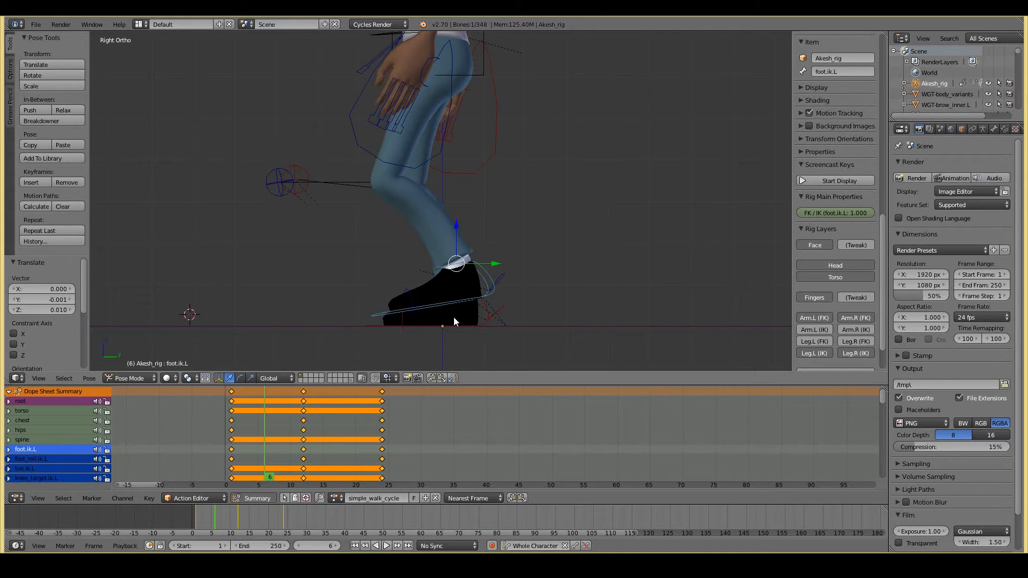
pyautogui.click(453, 317)
pyautogui.scroll(-1, 367, 296)
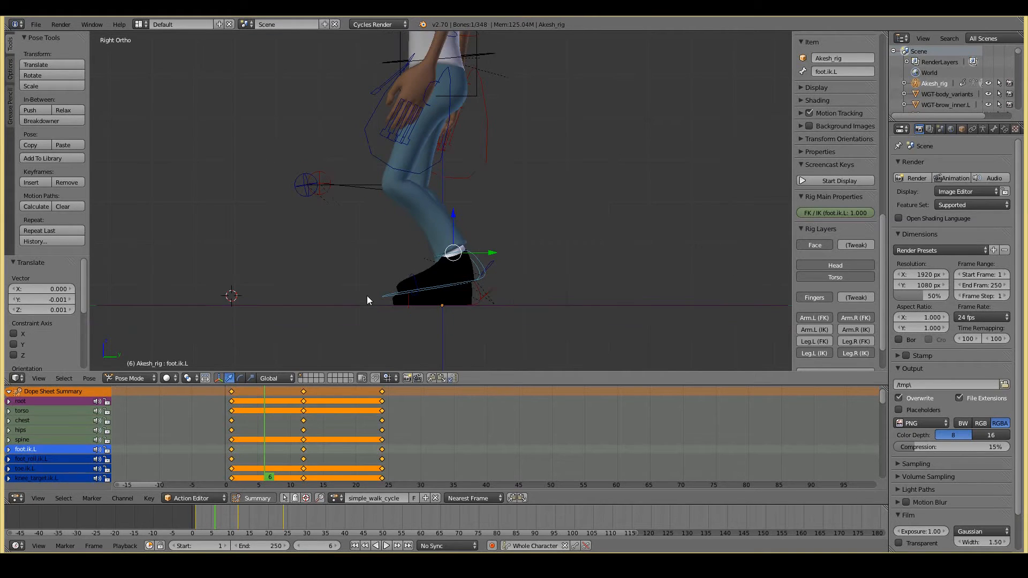
pyautogui.press('g')
pyautogui.rightClick(443, 273)
pyautogui.press('g')
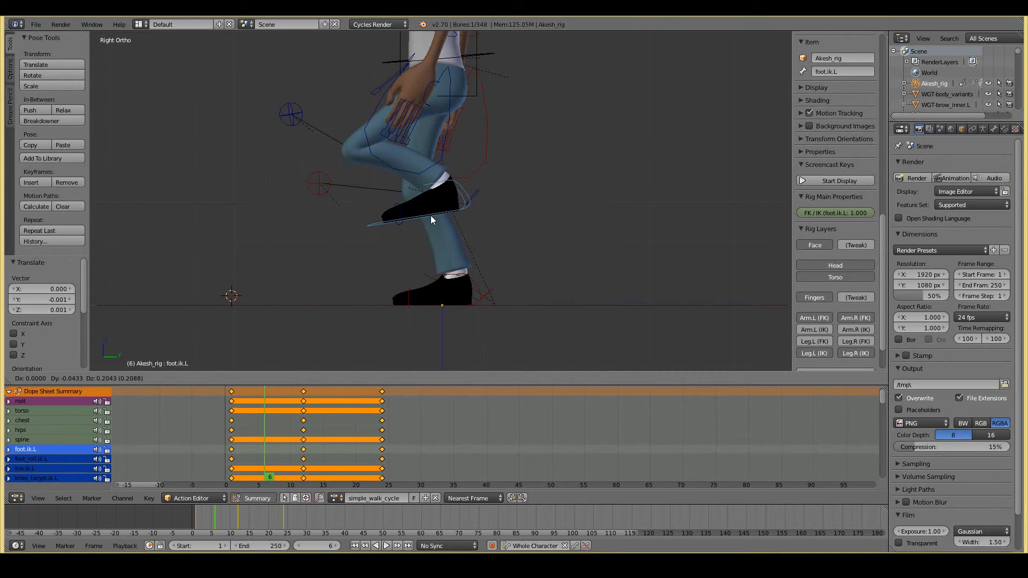
pyautogui.rightClick(431, 215)
pyautogui.press('g')
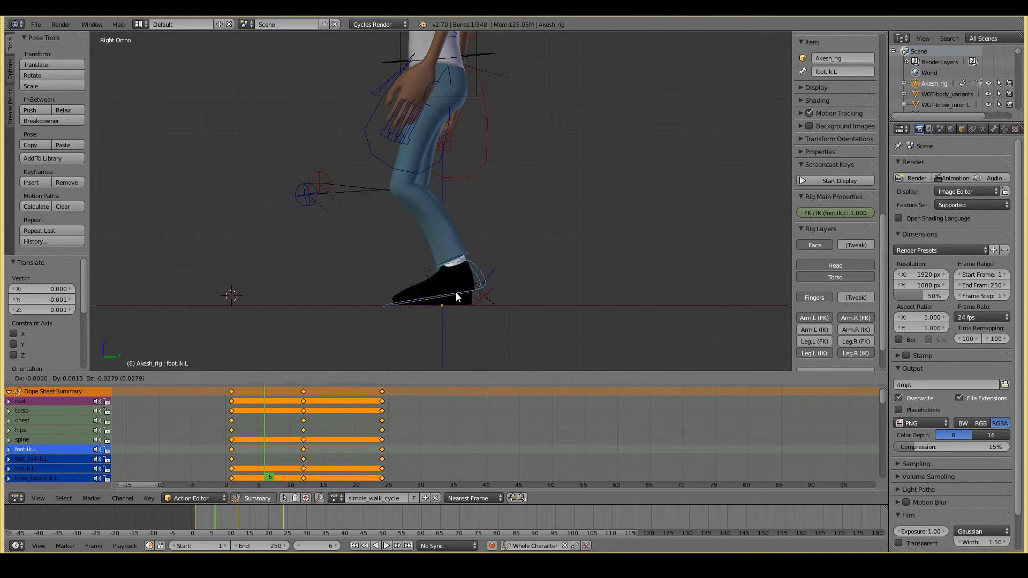
pyautogui.rightClick(445, 296)
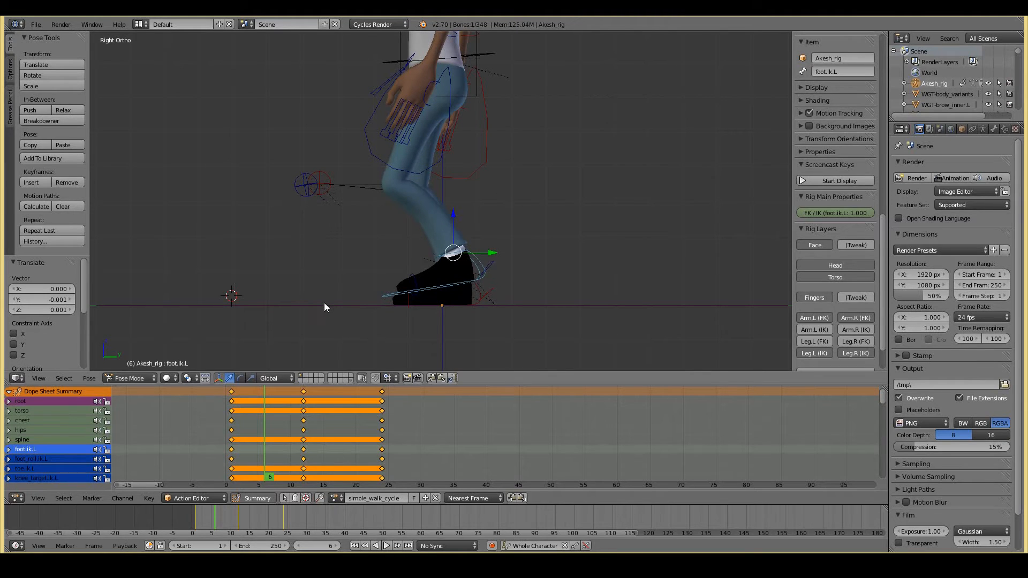
# Rotate the left foot IK control about -1.1° in side view and check the legs from the front.
pyautogui.press('r')
pyautogui.click(530, 286)
pyautogui.moveTo(531, 286); pyautogui.dragTo(415, 287, button='middle')
pyautogui.press('KP_3')
pyautogui.press('KP_1')
pyautogui.press('KP_3')
pyautogui.press('KP_1')
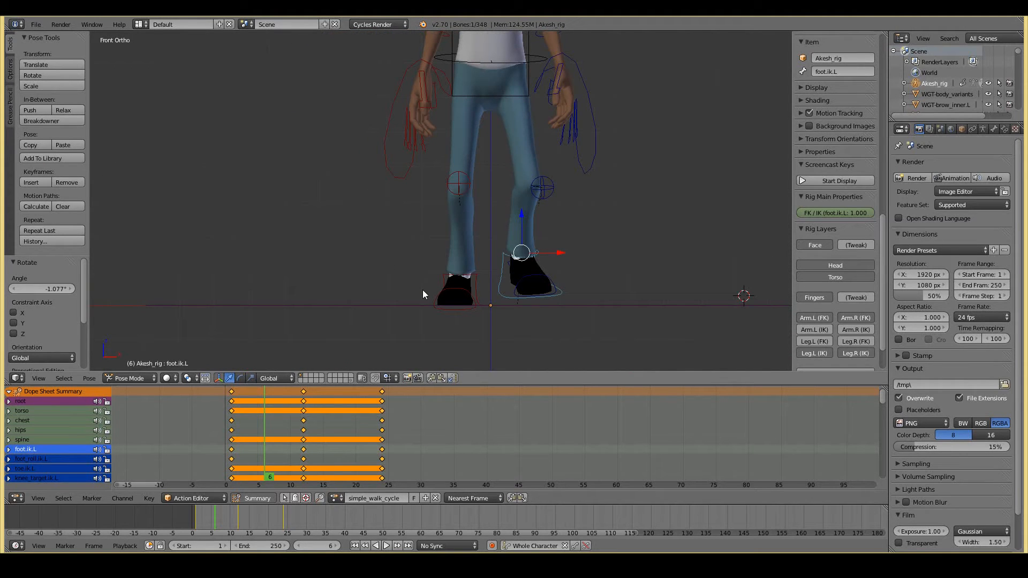
pyautogui.scroll(-2, 423, 290)
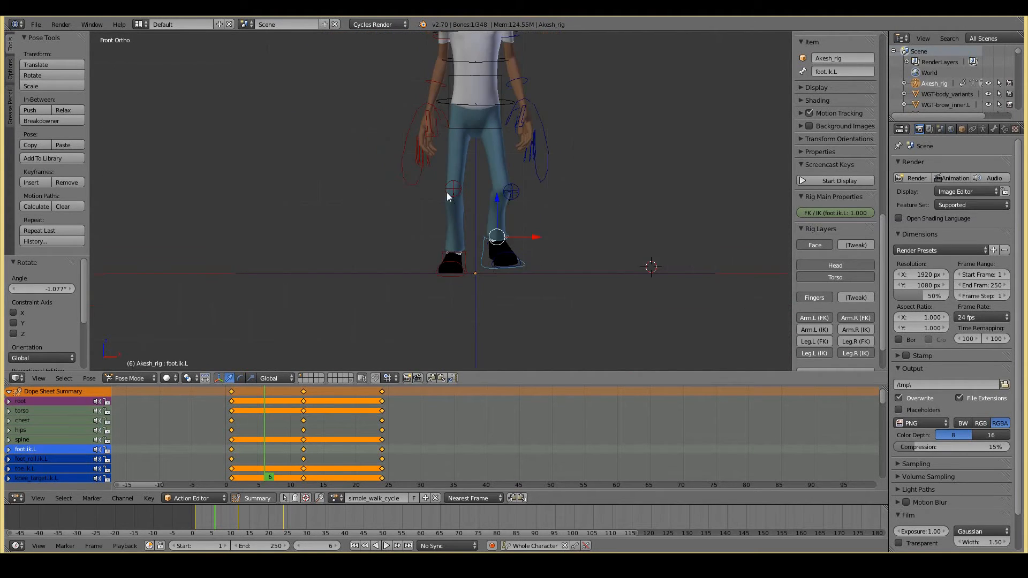
# Select the torso control and show the whole character in side view.
pyautogui.rightClick(469, 134)
pyautogui.rightClick(468, 127)
pyautogui.press('KP_3')
pyautogui.scroll(-1, 473, 137)
pyautogui.scroll(-2, 475, 147)
pyautogui.scroll(2, 474, 150)
pyautogui.keyDown('shift'); pyautogui.scroll(2, 474, 150); pyautogui.keyUp('shift')
pyautogui.keyDown('shift'); pyautogui.scroll(3, 474, 151); pyautogui.keyUp('shift')
pyautogui.keyDown('shift'); pyautogui.scroll(1, 476, 186); pyautogui.keyUp('shift')
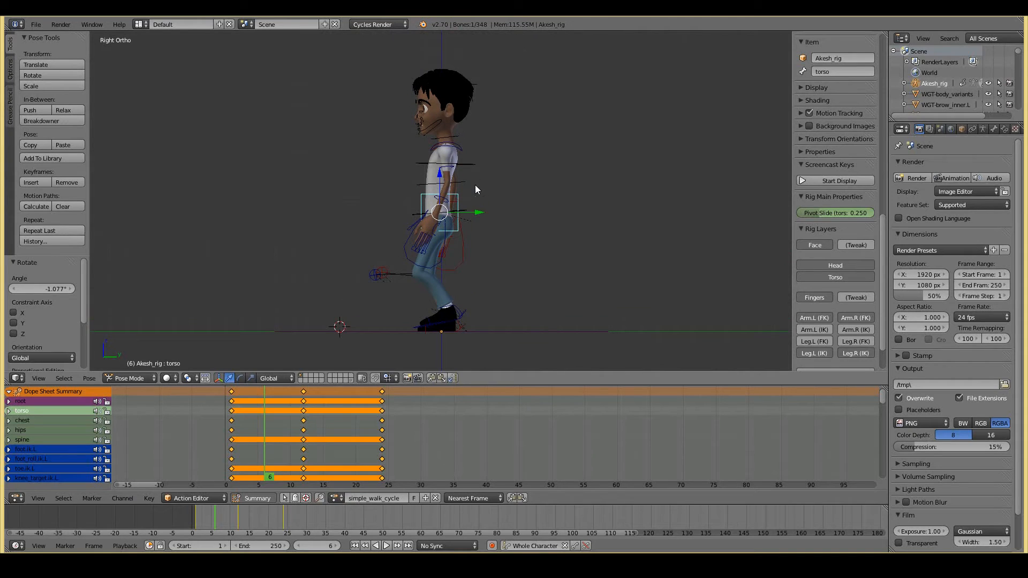
pyautogui.press('g')
pyautogui.press('z')
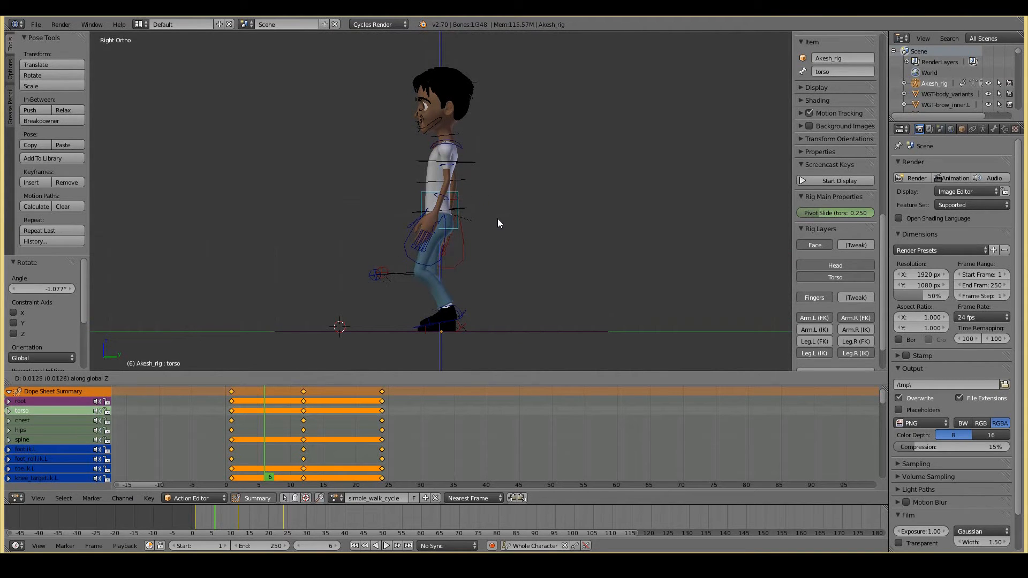
pyautogui.rightClick(497, 218)
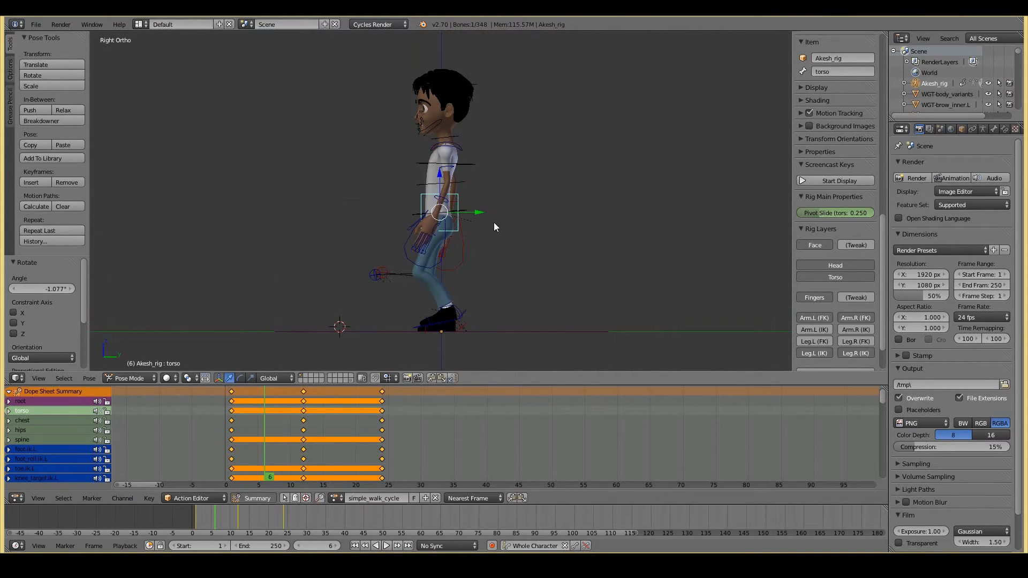
pyautogui.moveTo(496, 245)
pyautogui.mouseDown(button='middle')
pyautogui.moveTo(414, 266)
pyautogui.moveTo(432, 246)
pyautogui.moveTo(467, 259)
pyautogui.moveTo(498, 246)
pyautogui.mouseUp(button='middle')
pyautogui.press('g')
pyautogui.press('z')
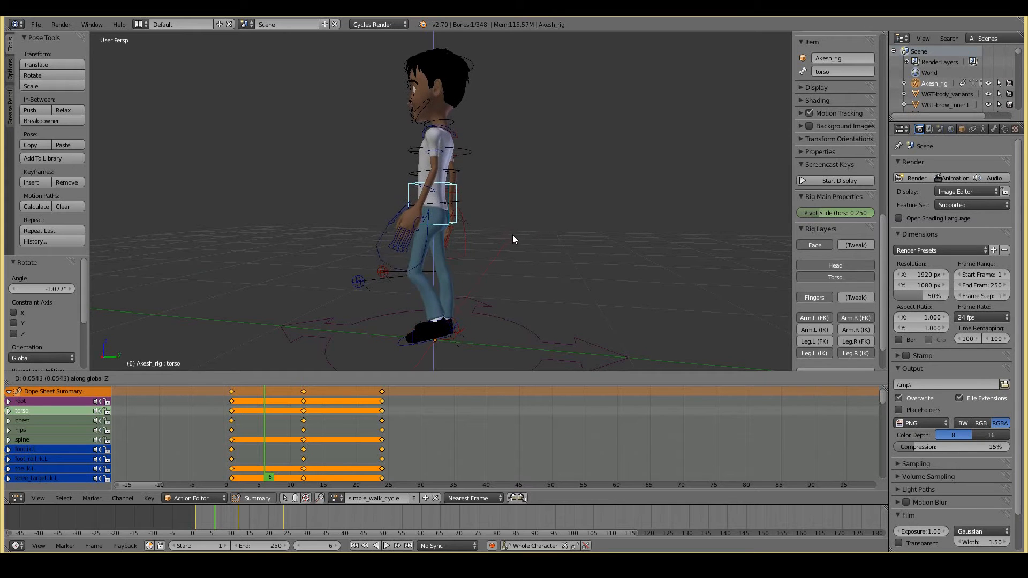
pyautogui.rightClick(512, 246)
pyautogui.moveTo(513, 251); pyautogui.dragTo(467, 251, button='middle')
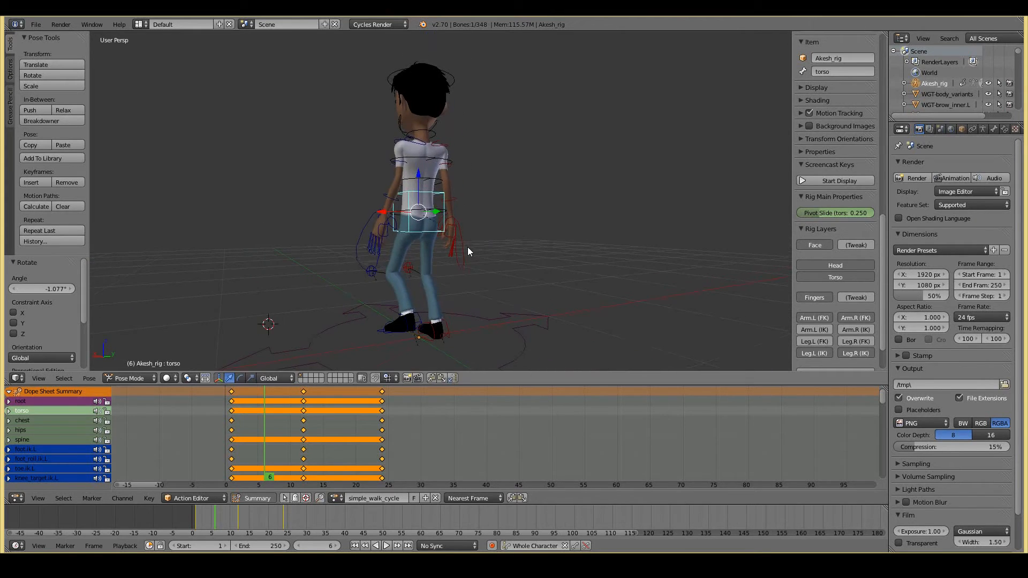
pyautogui.press('g')
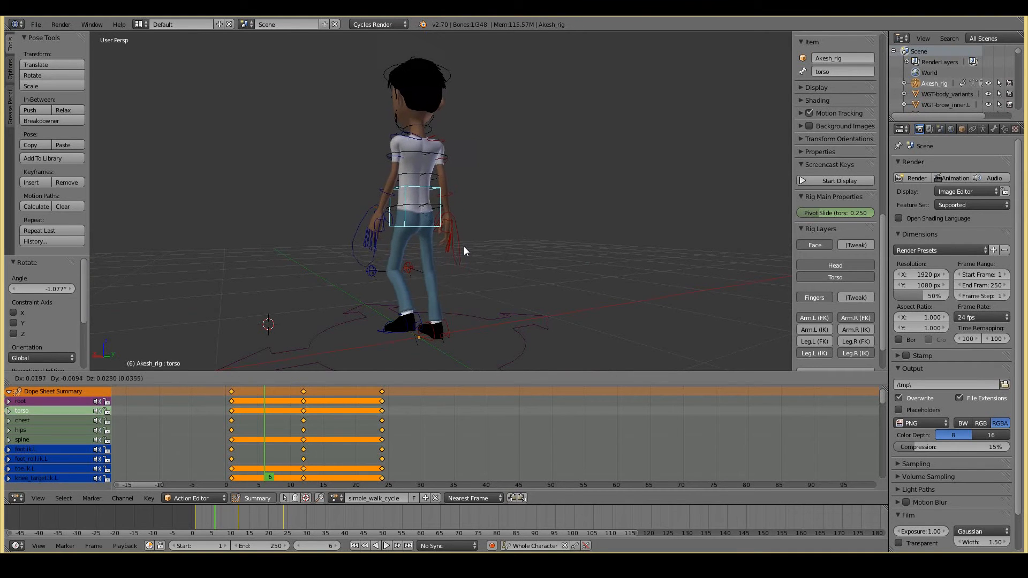
pyautogui.click(467, 251)
pyautogui.moveTo(467, 252); pyautogui.dragTo(511, 251, button='middle')
pyautogui.press('g')
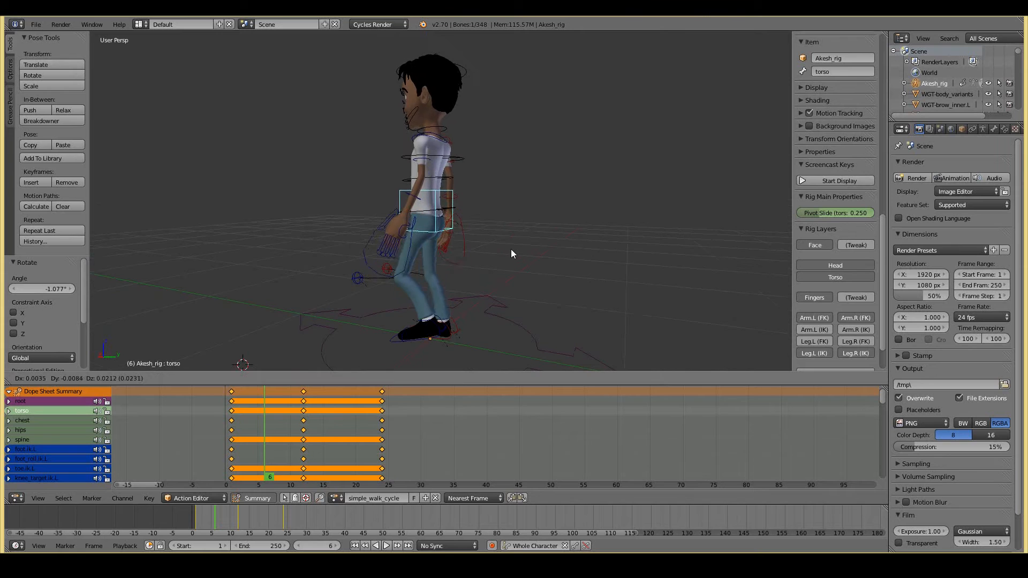
pyautogui.click(512, 256)
# Raise the torso control about 0.030 along global Z at frame 6.
pyautogui.scroll(2, 513, 239)
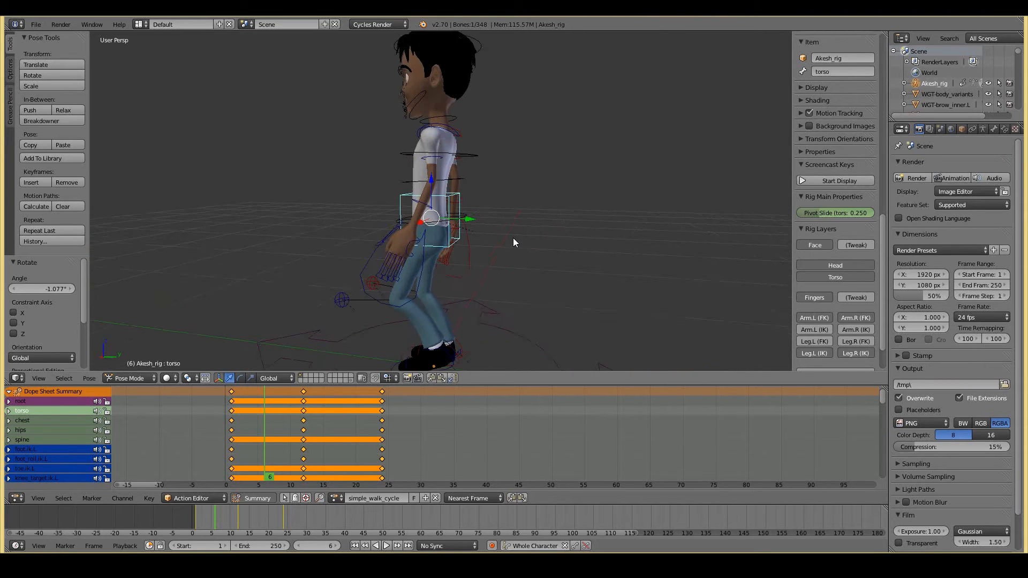
pyautogui.keyDown('shift'); pyautogui.scroll(-4, 513, 239); pyautogui.keyUp('shift')
pyautogui.moveTo(508, 234); pyautogui.dragTo(498, 236, button='middle')
pyautogui.press('g')
pyautogui.press('z')
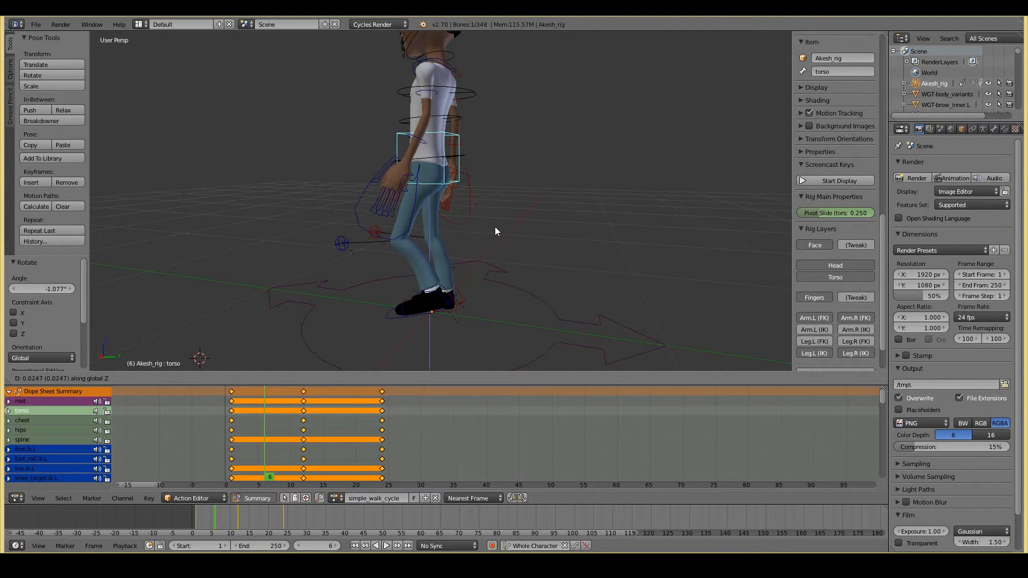
pyautogui.click(496, 227)
# Rotate the right upper arm FK control about -6.4° and, from a slightly different angle, about another -6.0°.
pyautogui.moveTo(497, 230); pyautogui.dragTo(451, 204, button='middle')
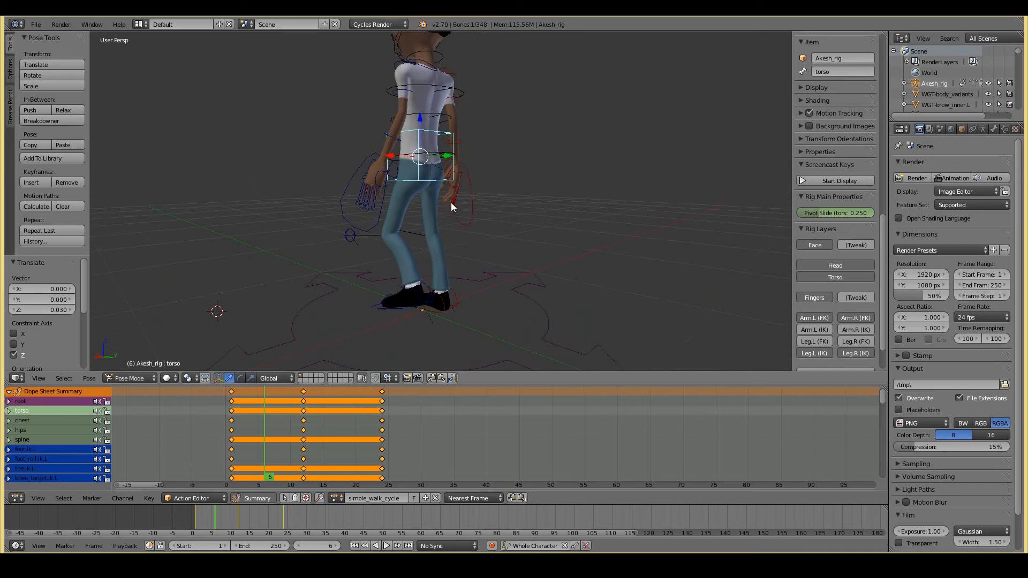
pyautogui.moveTo(448, 249); pyautogui.dragTo(516, 250, button='middle')
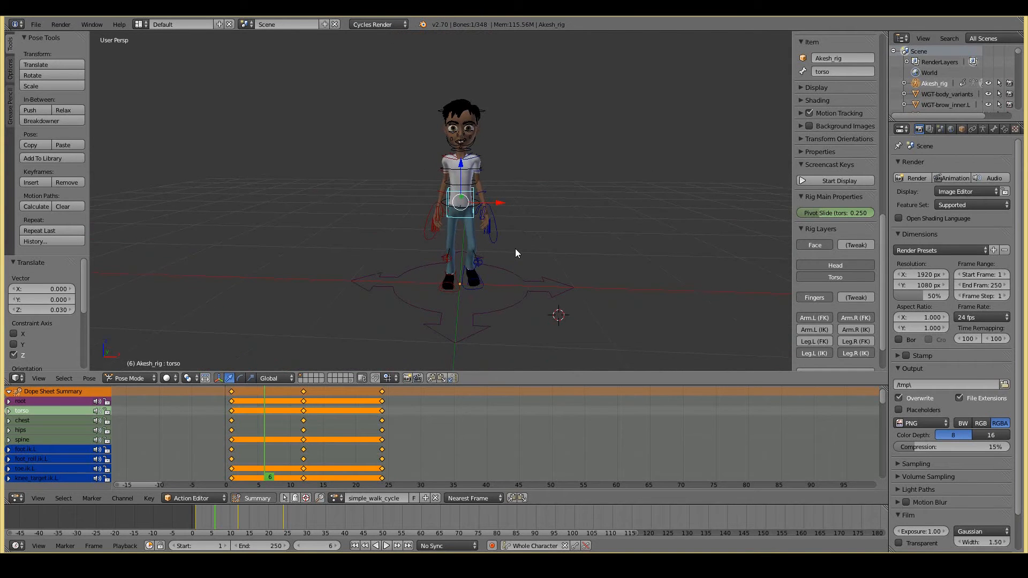
pyautogui.scroll(5, 516, 249)
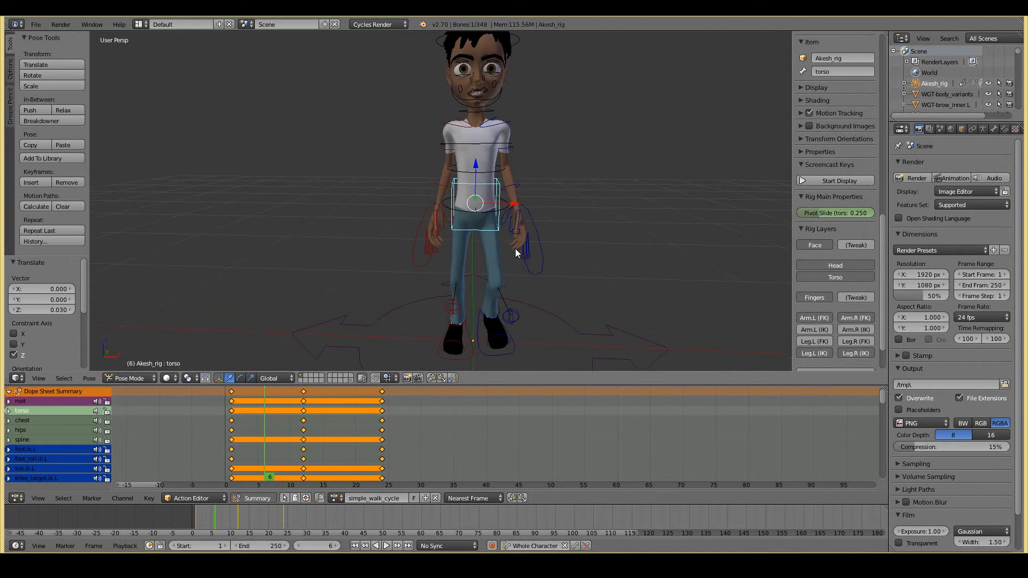
pyautogui.moveTo(518, 225); pyautogui.dragTo(419, 166, button='middle')
pyautogui.scroll(2, 540, 223)
pyautogui.rightClick(456, 130)
pyautogui.press('r')
pyautogui.click(461, 140)
pyautogui.moveTo(462, 140)
pyautogui.mouseDown(button='middle')
pyautogui.moveTo(376, 184)
pyautogui.moveTo(509, 185)
pyautogui.moveTo(464, 164)
pyautogui.moveTo(477, 146)
pyautogui.mouseUp(button='middle')
pyautogui.press('r')
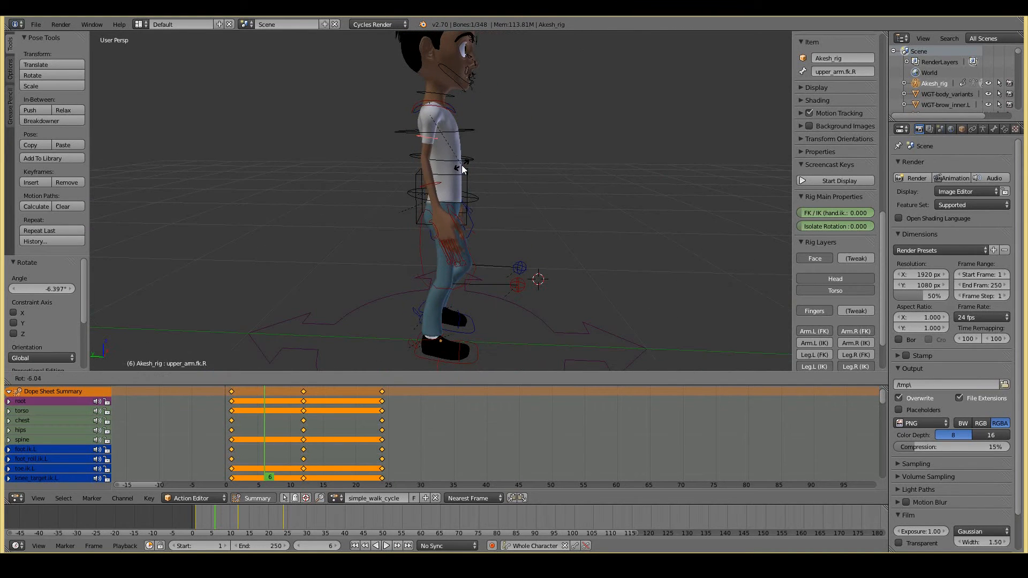
pyautogui.click(461, 165)
# Examine the arms, torso and hips of the frame 6 pose from the front and from above.
pyautogui.moveTo(673, 258); pyautogui.dragTo(491, 230, button='middle')
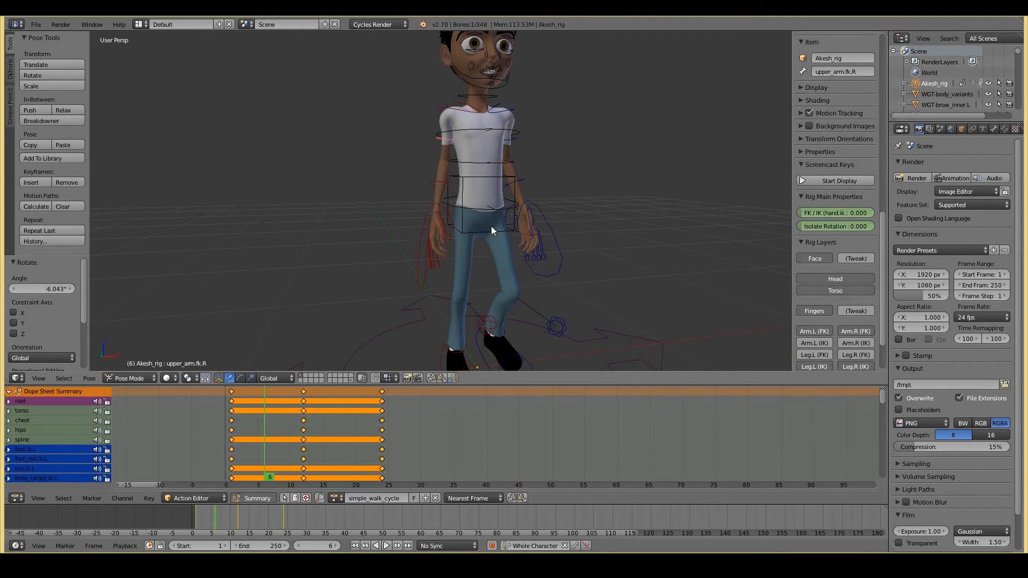
pyautogui.scroll(-3, 492, 230)
pyautogui.press('KP_1')
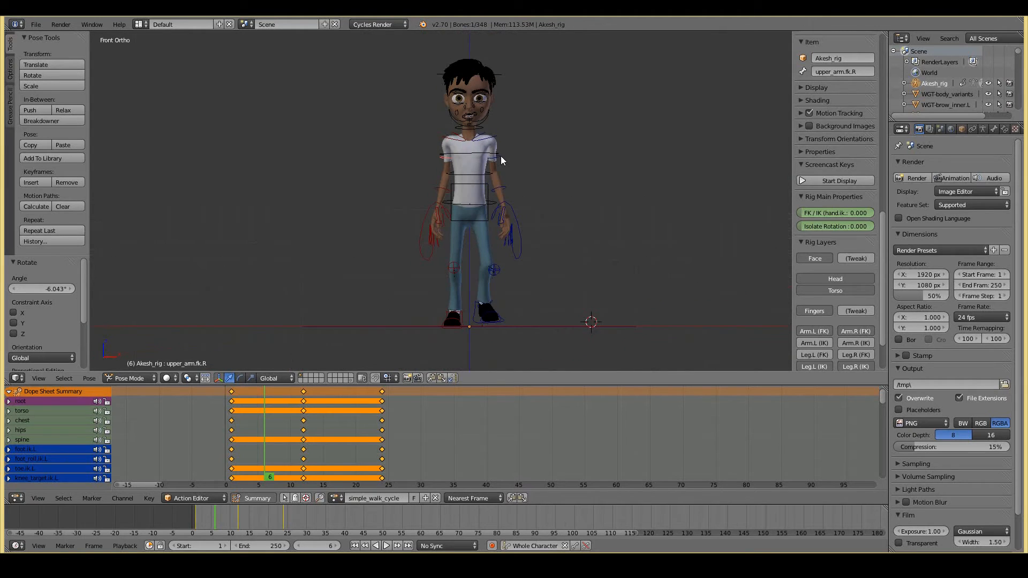
pyautogui.scroll(5, 500, 156)
pyautogui.moveTo(515, 205); pyautogui.dragTo(534, 254, button='middle')
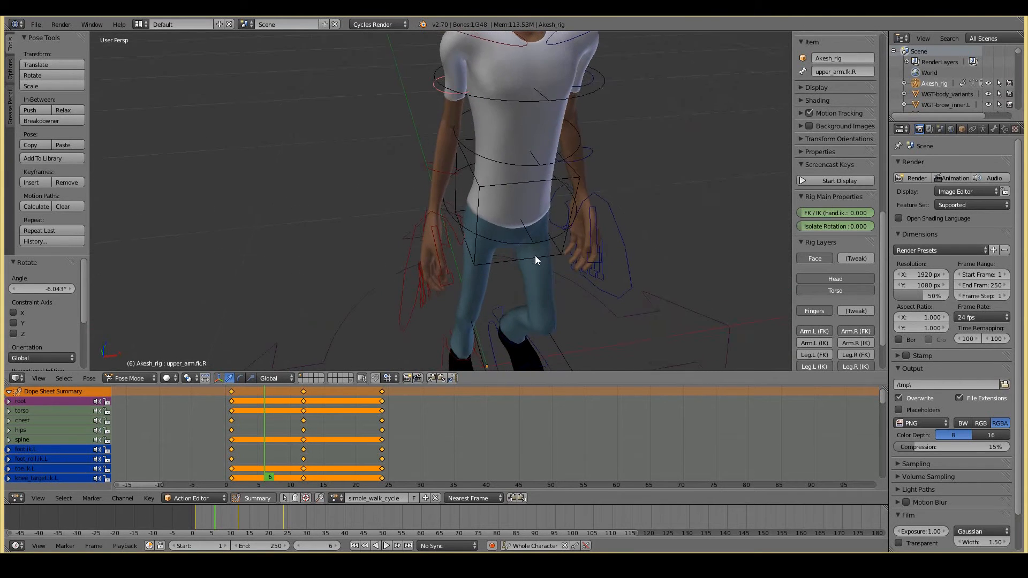
pyautogui.moveTo(525, 116); pyautogui.dragTo(548, 108, button='middle')
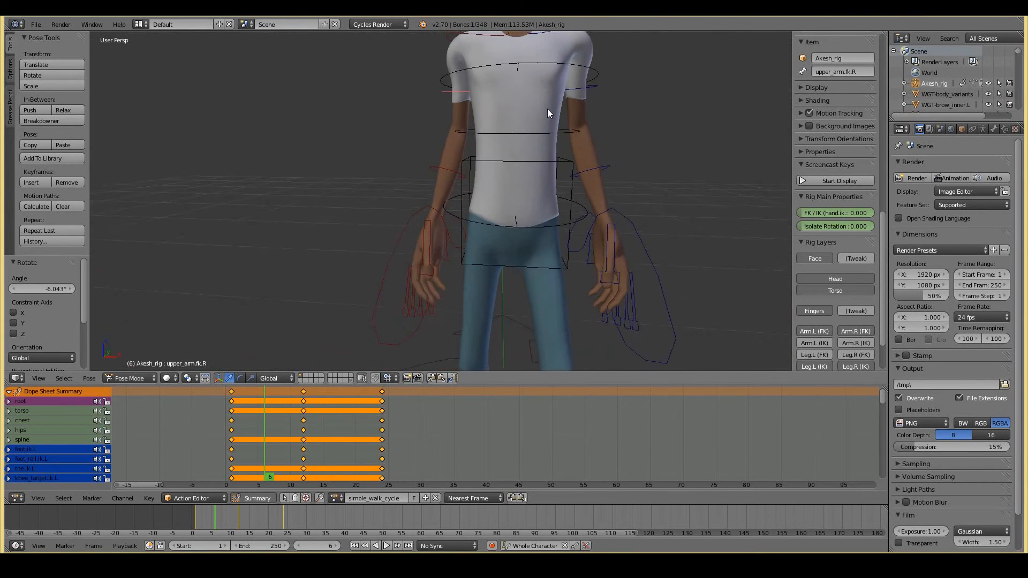
pyautogui.press('KP_1')
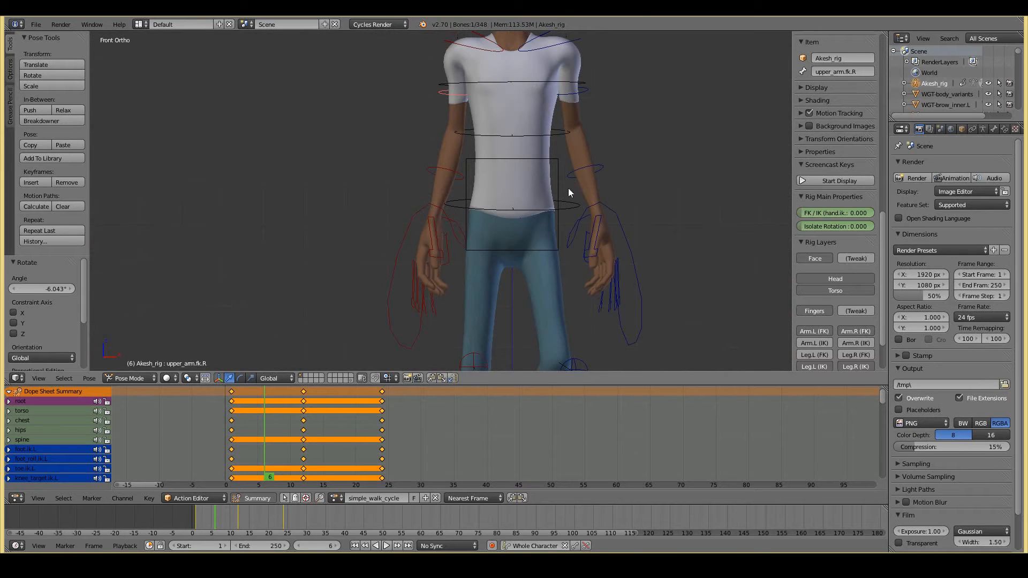
# Select the hips control and insert a Whole Character keyframe for the passing pose at frame 6.
pyautogui.rightClick(571, 208)
pyautogui.scroll(-2, 616, 130)
pyautogui.scroll(2, 616, 130)
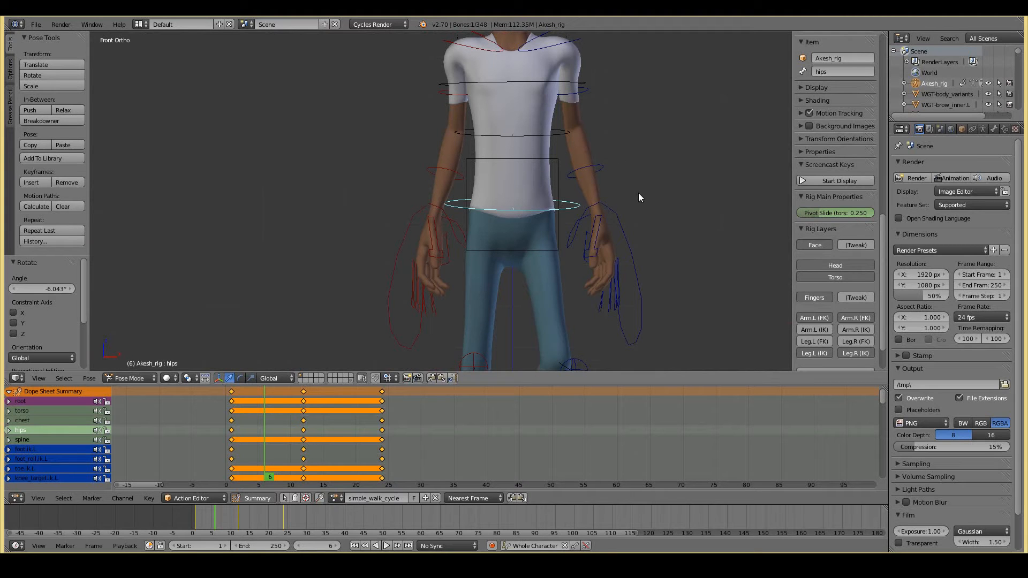
pyautogui.moveTo(695, 262); pyautogui.dragTo(535, 278, button='middle')
pyautogui.scroll(-5, 573, 268)
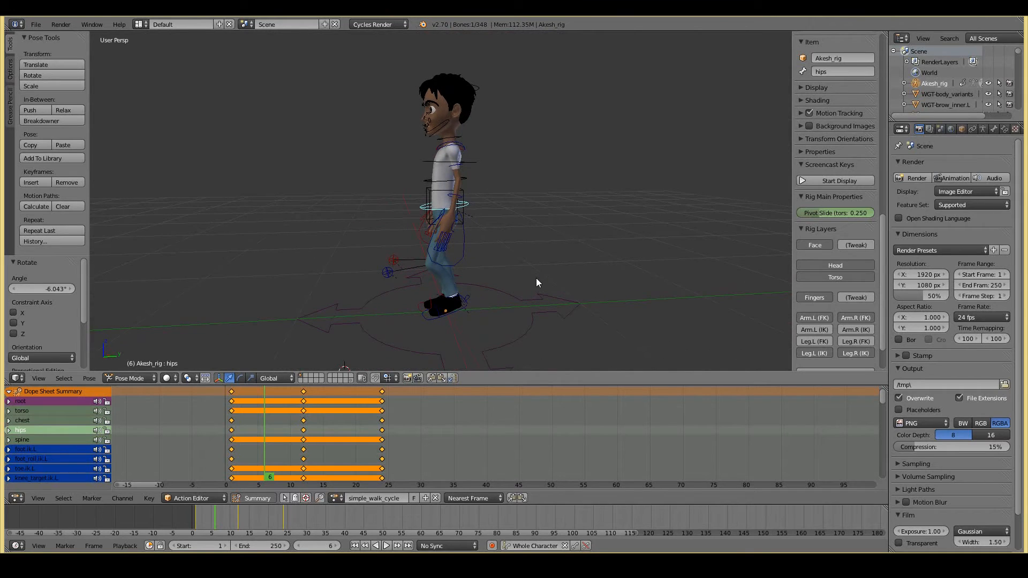
pyautogui.press('i')
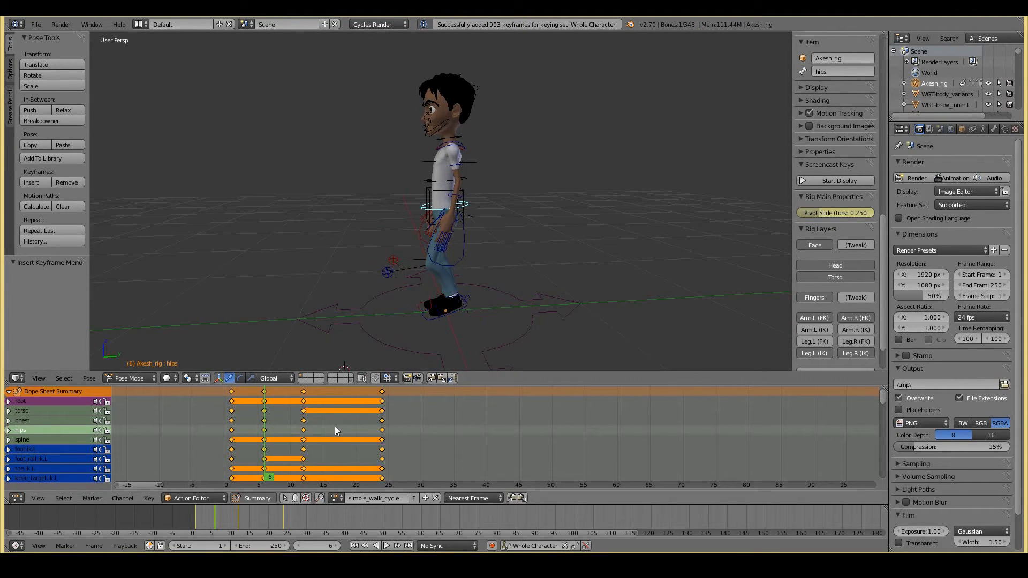
# Select every rig control except the root and copy the passing pose at frame 6.
pyautogui.press('a')
pyautogui.moveTo(432, 268); pyautogui.dragTo(419, 255, button='middle')
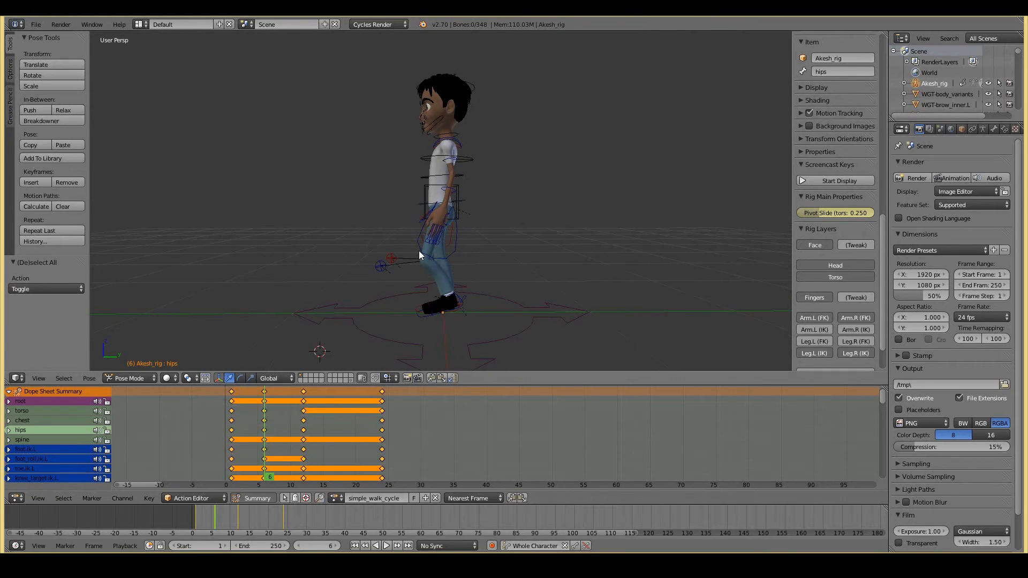
pyautogui.press('a')
pyautogui.moveTo(410, 124); pyautogui.dragTo(416, 122, button='middle')
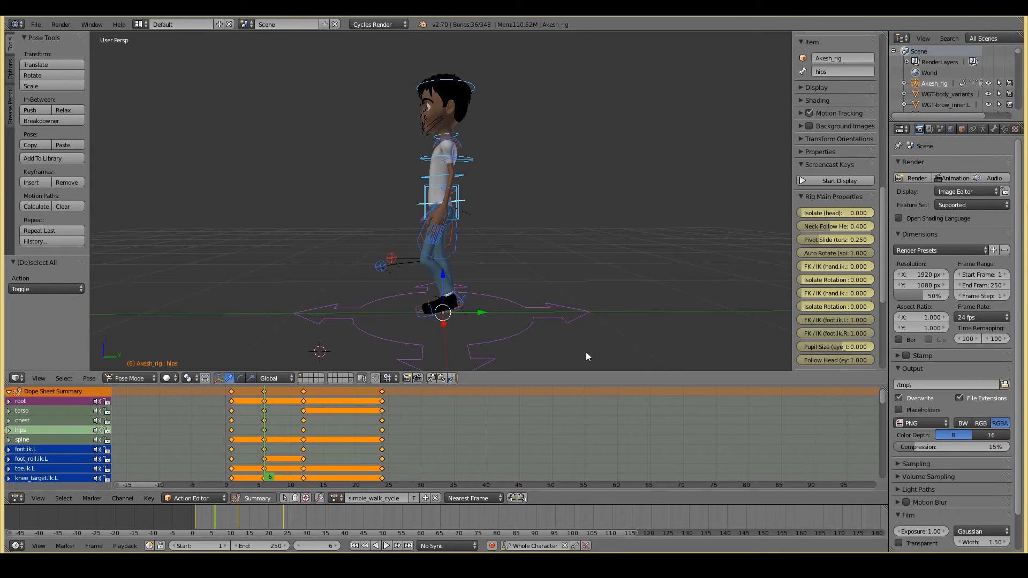
pyautogui.rightClick(531, 334)
pyautogui.keyDown('shift'); pyautogui.rightClick(514, 332); pyautogui.keyUp('shift')
pyautogui.keyDown('shift'); pyautogui.rightClick(514, 332); pyautogui.keyUp('shift')
pyautogui.moveTo(443, 333)
pyautogui.mouseDown(button='middle')
pyautogui.moveTo(557, 333)
pyautogui.moveTo(545, 341)
pyautogui.mouseUp(button='middle')
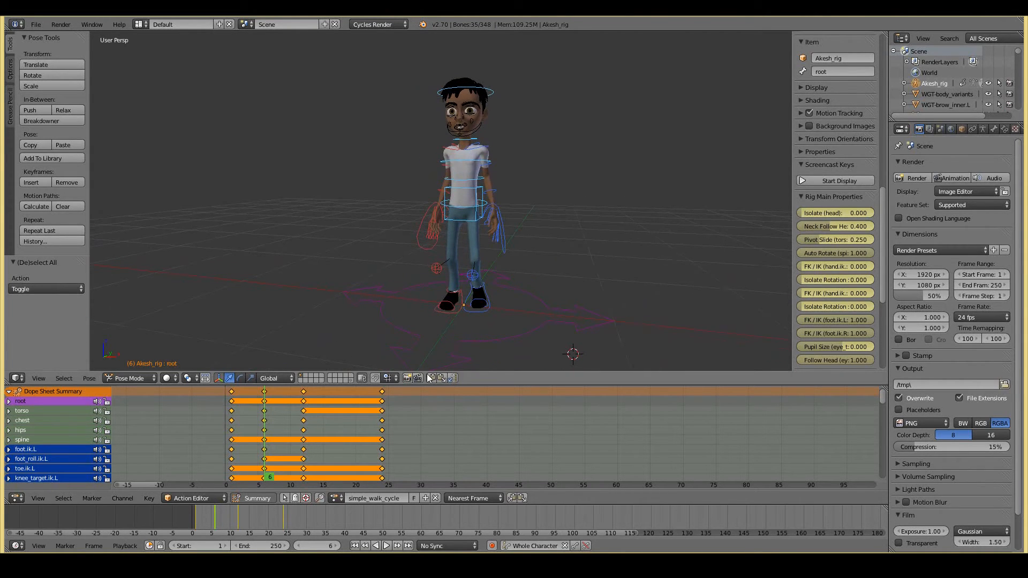
# Paste the copied passing pose flipped on the X axis at frame 18 and insert a Whole Character keyframe.
pyautogui.moveTo(311, 421)
pyautogui.mouseDown()
pyautogui.moveTo(345, 422)
pyautogui.moveTo(305, 428)
pyautogui.mouseUp()
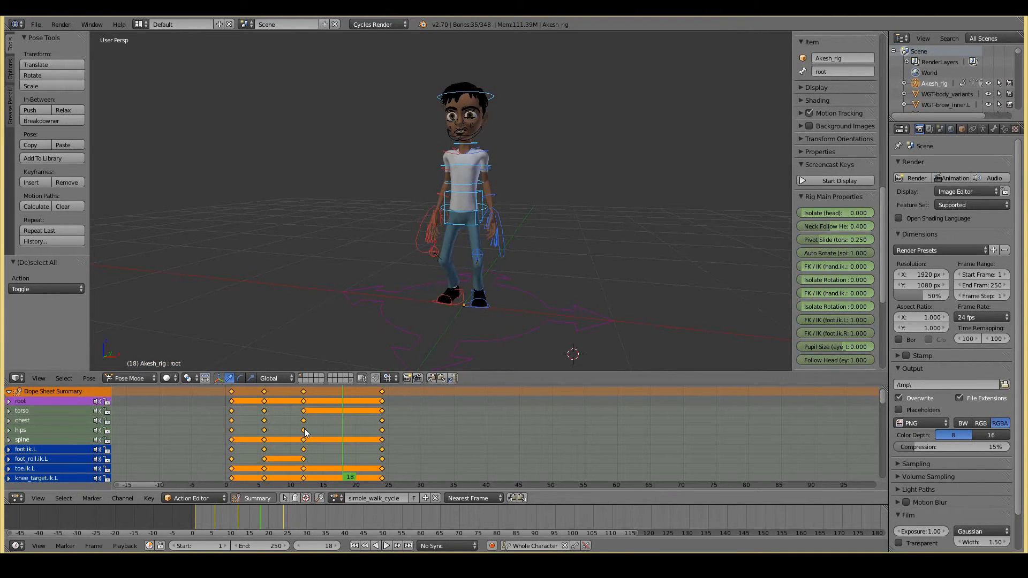
pyautogui.click(380, 449)
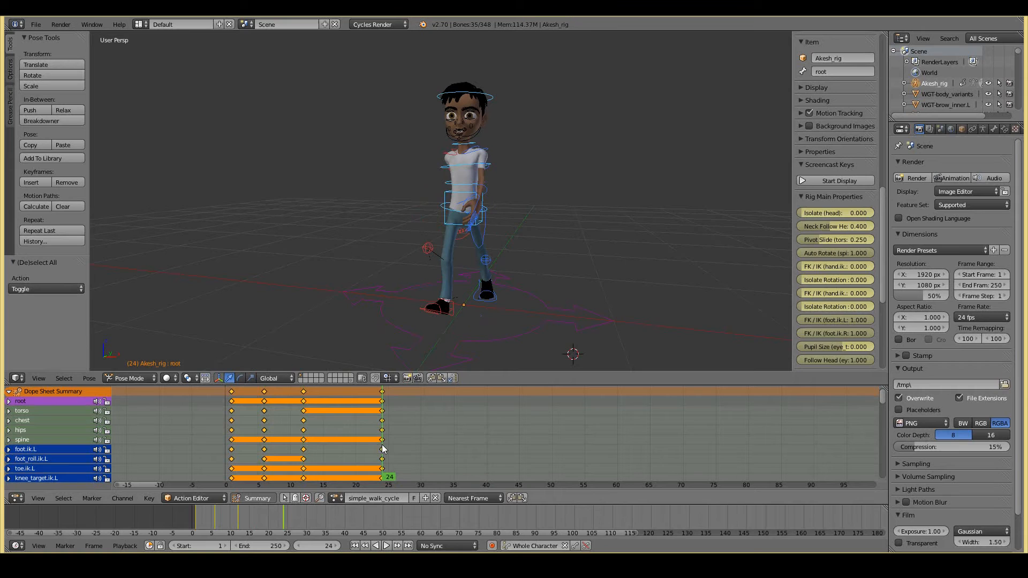
pyautogui.click(342, 448)
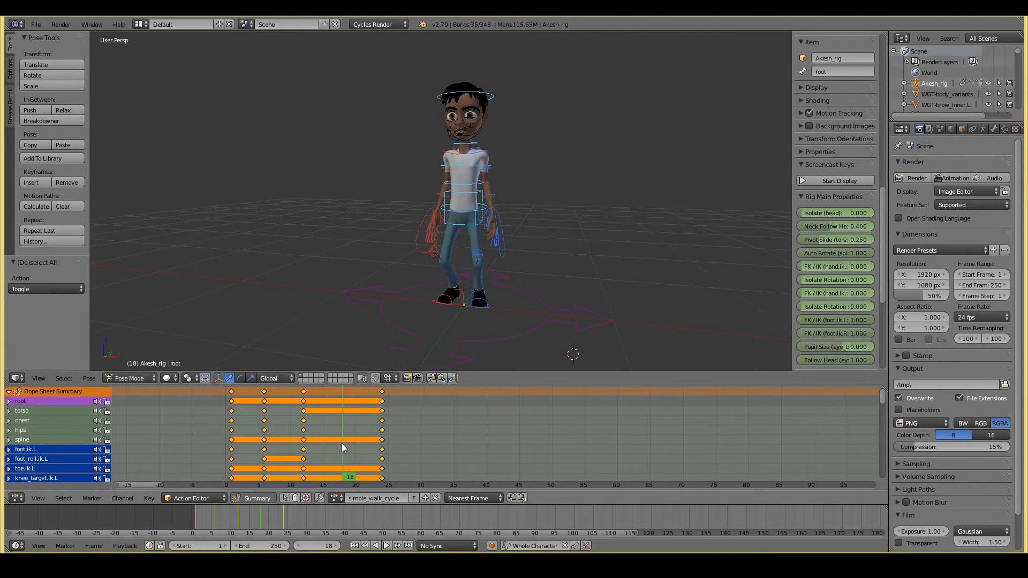
pyautogui.click(453, 378)
pyautogui.moveTo(459, 351); pyautogui.dragTo(353, 355, button='middle')
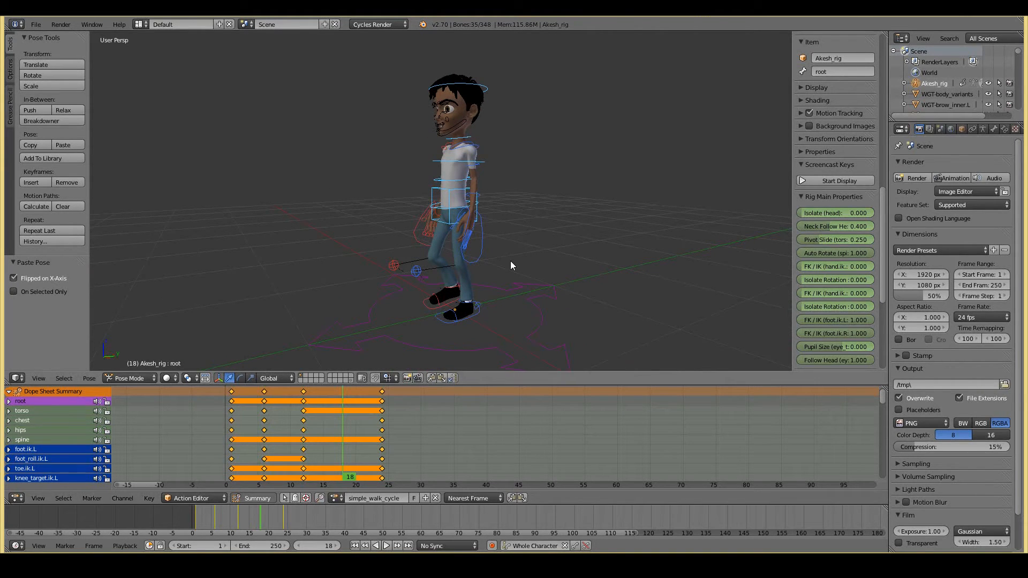
pyautogui.press('i')
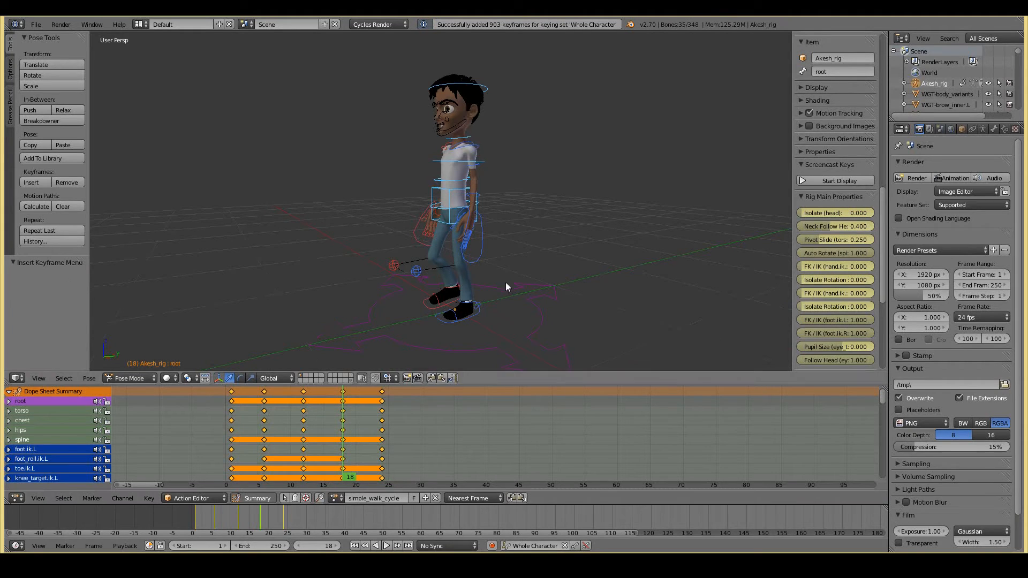
# Deselect all controls and compare the passing poses at frames 18 and 6 from the front.
pyautogui.scroll(-3, 482, 284)
pyautogui.press('a')
pyautogui.press('KP_1')
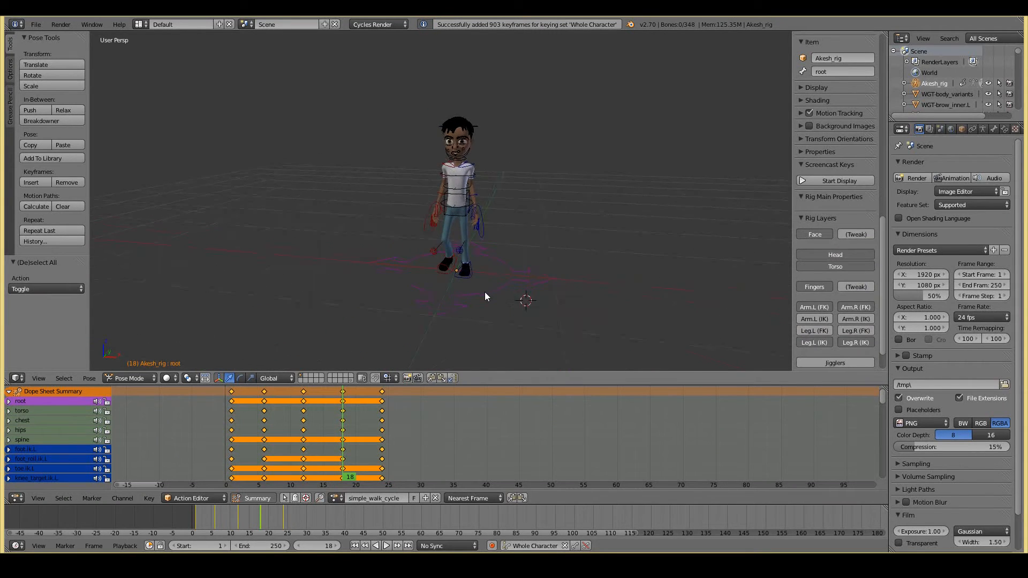
pyautogui.scroll(4, 490, 293)
pyautogui.click(264, 410)
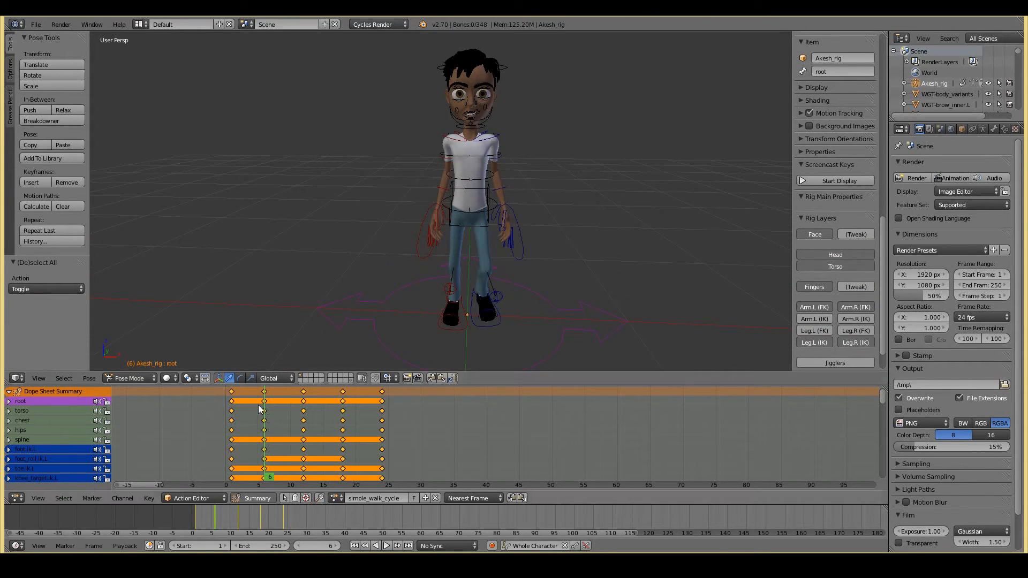
# Play the walk cycle from frame 1 and review the motion from the side.
pyautogui.click(234, 424)
pyautogui.moveTo(548, 242); pyautogui.dragTo(493, 245, button='middle')
pyautogui.hotkey('alt', 'a')
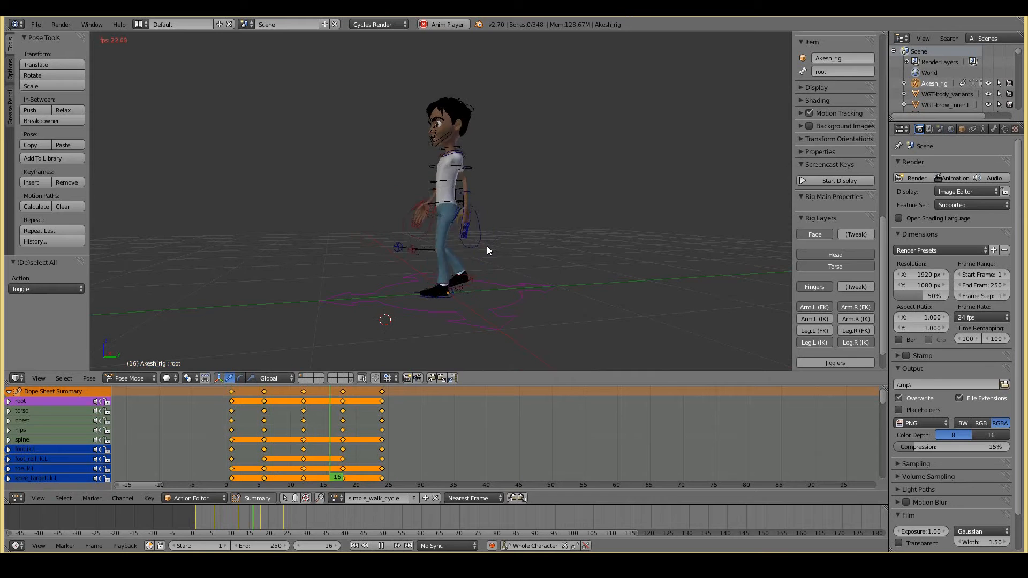
pyautogui.moveTo(545, 269); pyautogui.dragTo(515, 265, button='middle')
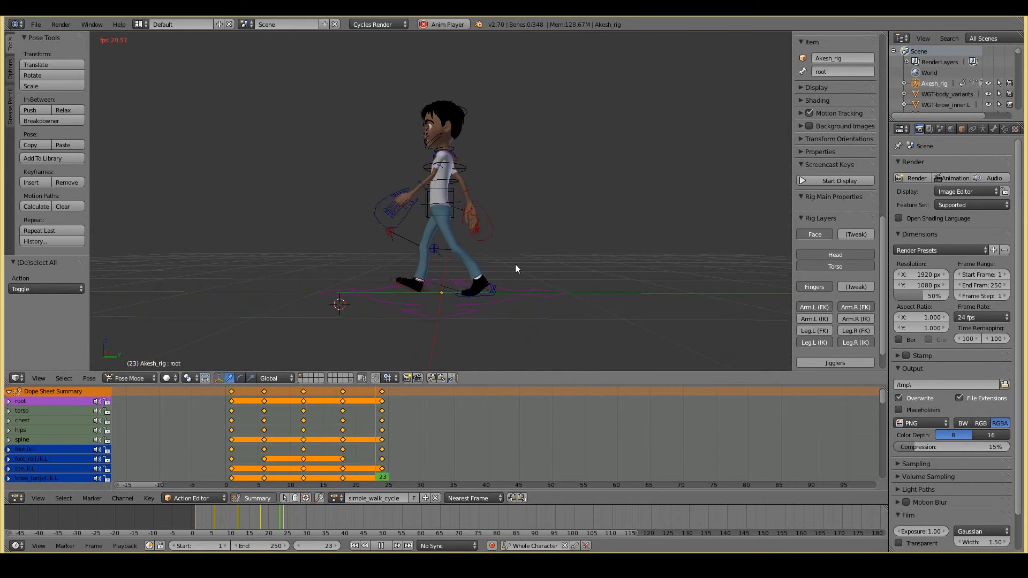
pyautogui.press('Escape')
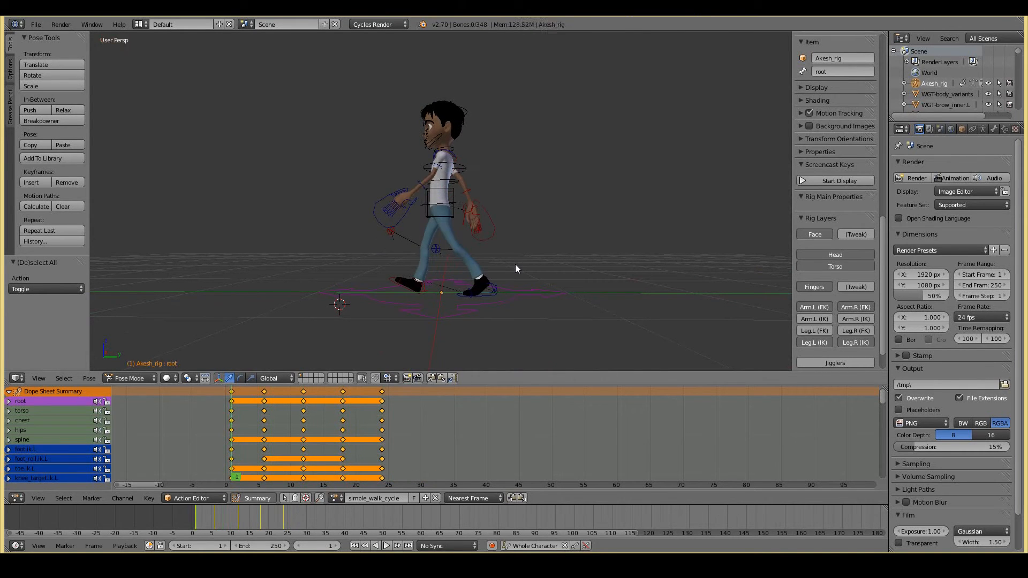
pyautogui.hotkey('alt', 'a')
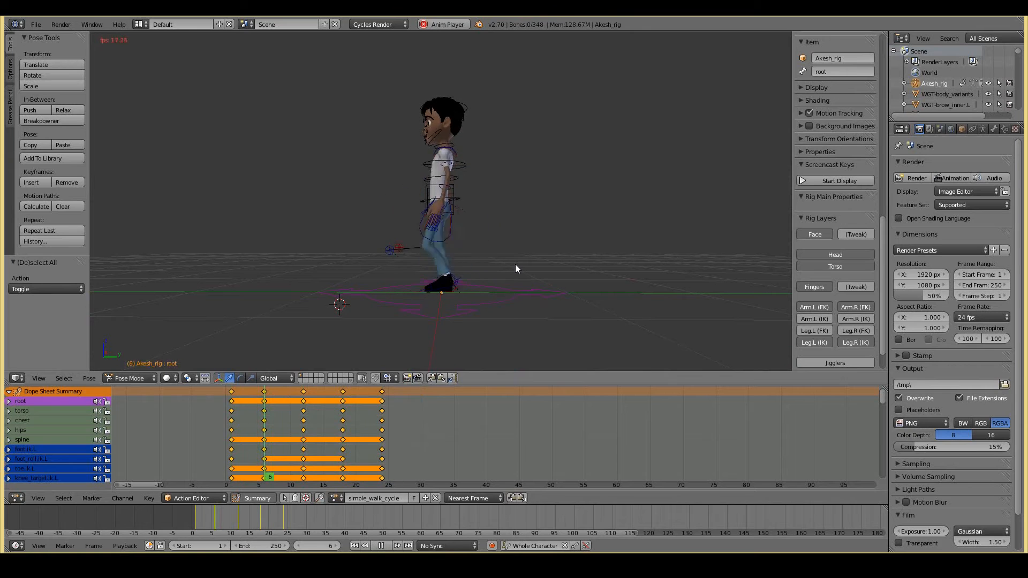
pyautogui.press('Escape')
# Examine the legs, knees and feet of the frame 6 passing pose from the side.
pyautogui.moveTo(501, 281); pyautogui.dragTo(493, 316, button='middle')
pyautogui.click(264, 411)
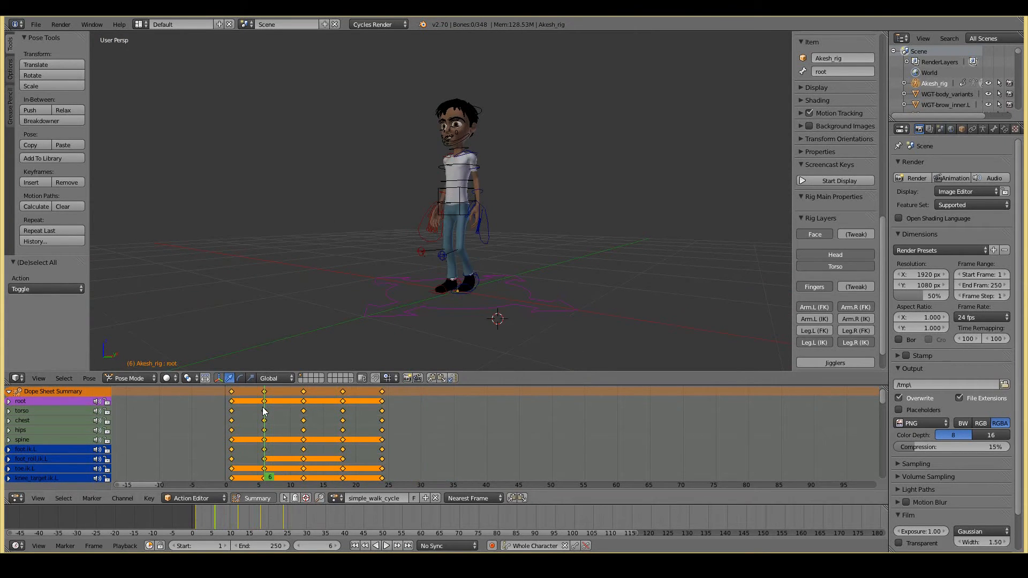
pyautogui.scroll(2, 419, 219)
pyautogui.moveTo(421, 217); pyautogui.dragTo(458, 242, button='middle')
pyautogui.moveTo(499, 282); pyautogui.dragTo(423, 284, button='middle')
pyautogui.moveTo(451, 311); pyautogui.dragTo(448, 270, button='middle')
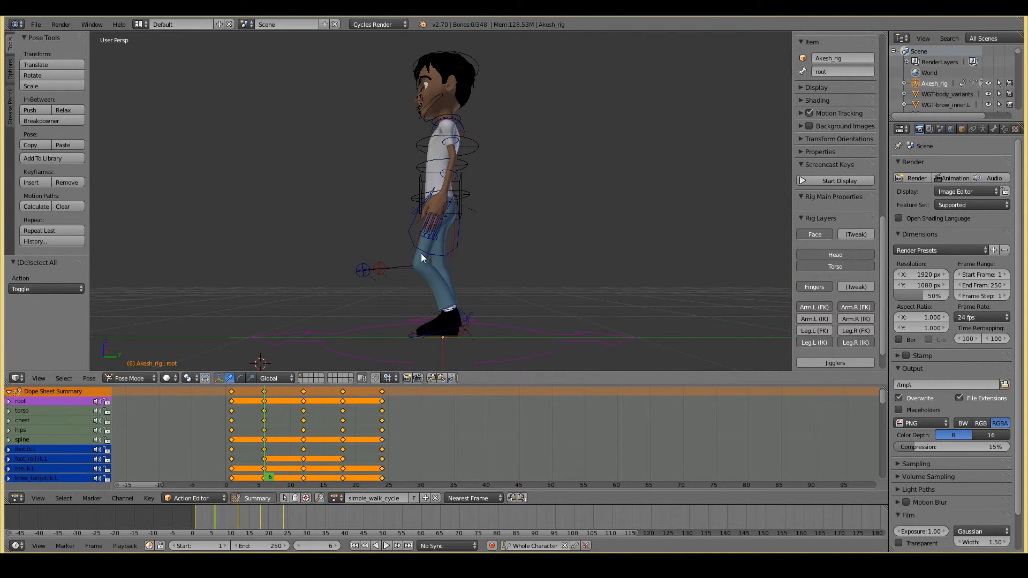
pyautogui.moveTo(441, 302); pyautogui.dragTo(448, 333, button='middle')
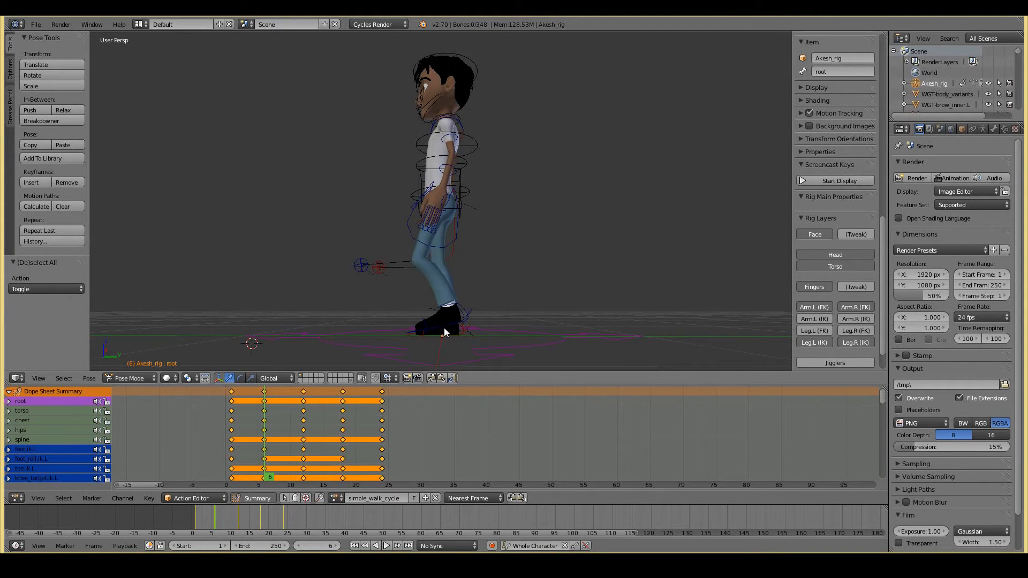
pyautogui.moveTo(442, 328); pyautogui.dragTo(409, 307, button='middle')
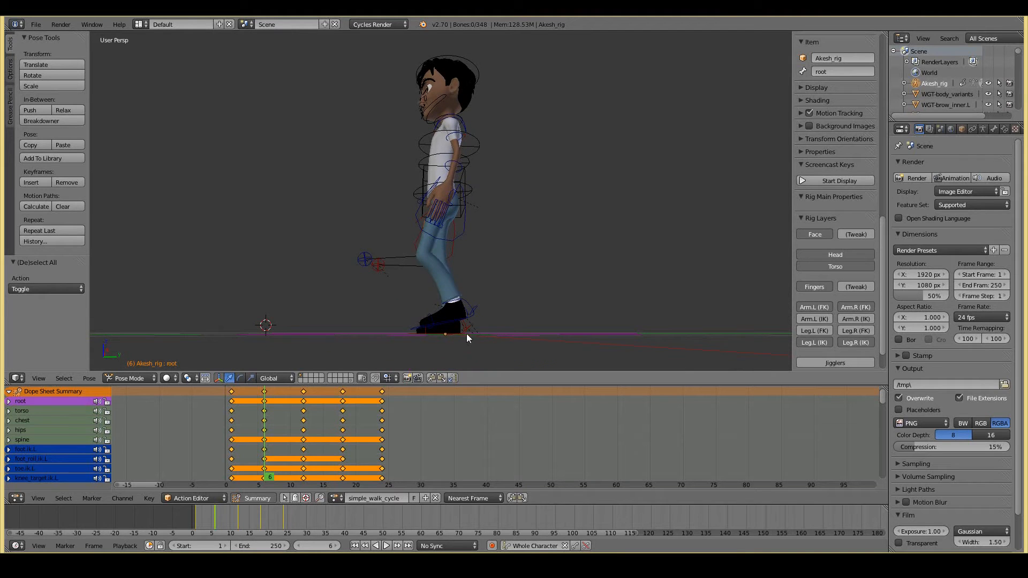
pyautogui.moveTo(367, 257); pyautogui.dragTo(394, 249, button='middle')
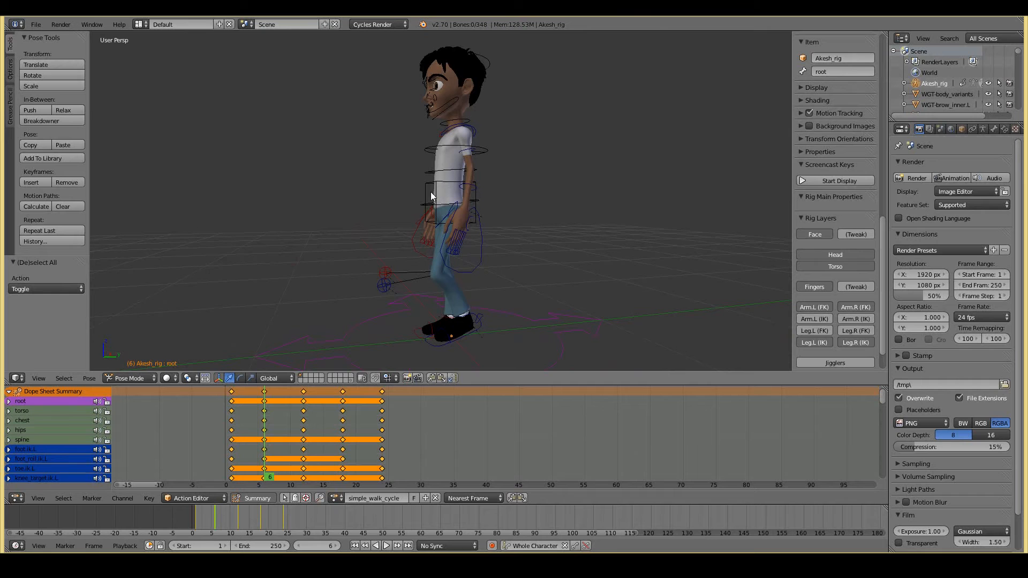
# Inspect the hips and chest controls of the frame 6 pose from the front.
pyautogui.moveTo(428, 174); pyautogui.dragTo(581, 266, button='middle')
pyautogui.scroll(3, 487, 267)
pyautogui.moveTo(486, 266); pyautogui.dragTo(499, 230, button='middle')
pyautogui.rightClick(499, 227)
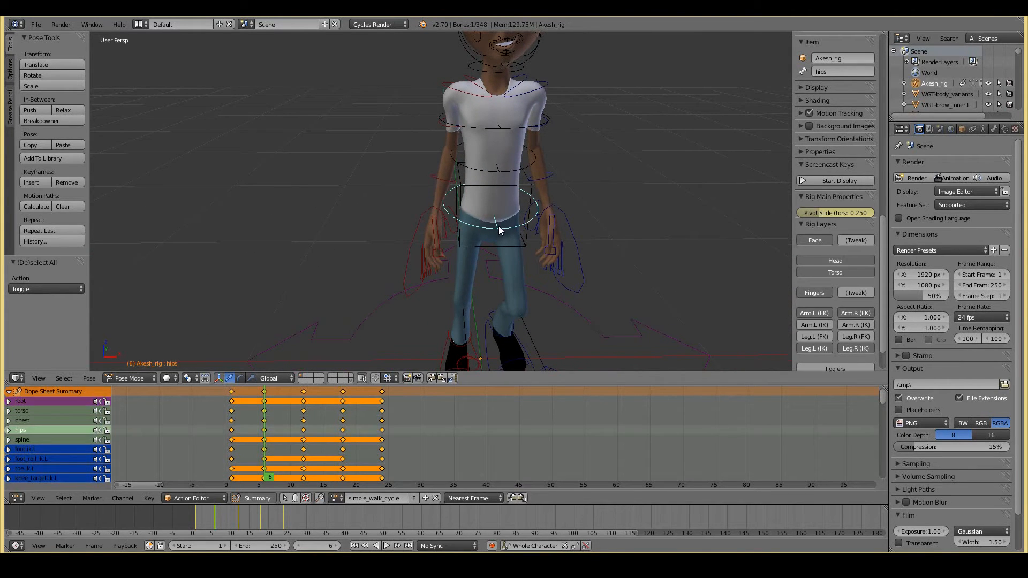
pyautogui.rightClick(499, 127)
pyautogui.moveTo(573, 189); pyautogui.dragTo(548, 190, button='middle')
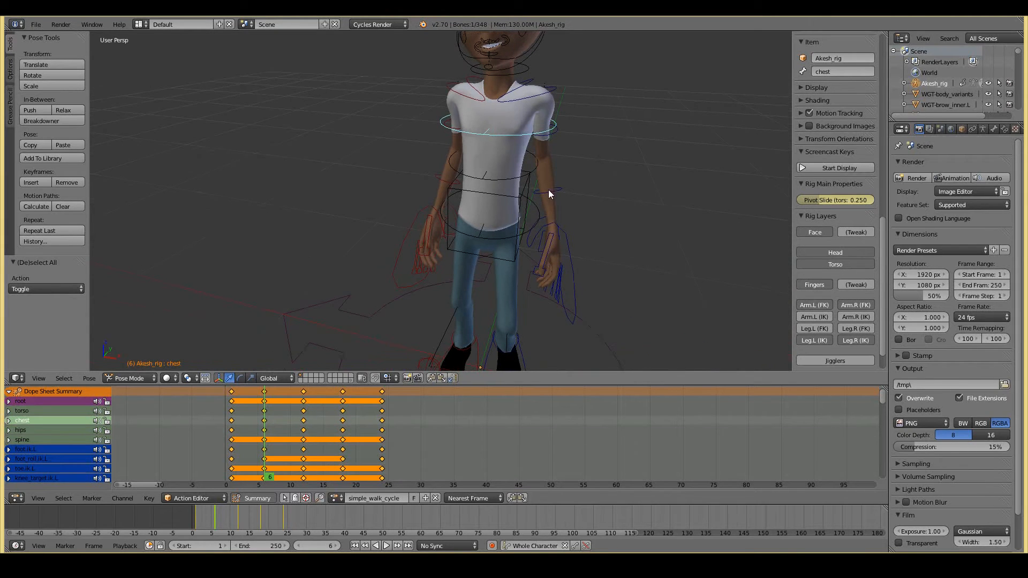
pyautogui.moveTo(524, 239); pyautogui.dragTo(454, 221, button='middle')
pyautogui.scroll(-4, 455, 222)
pyautogui.moveTo(492, 249); pyautogui.dragTo(516, 256, button='middle')
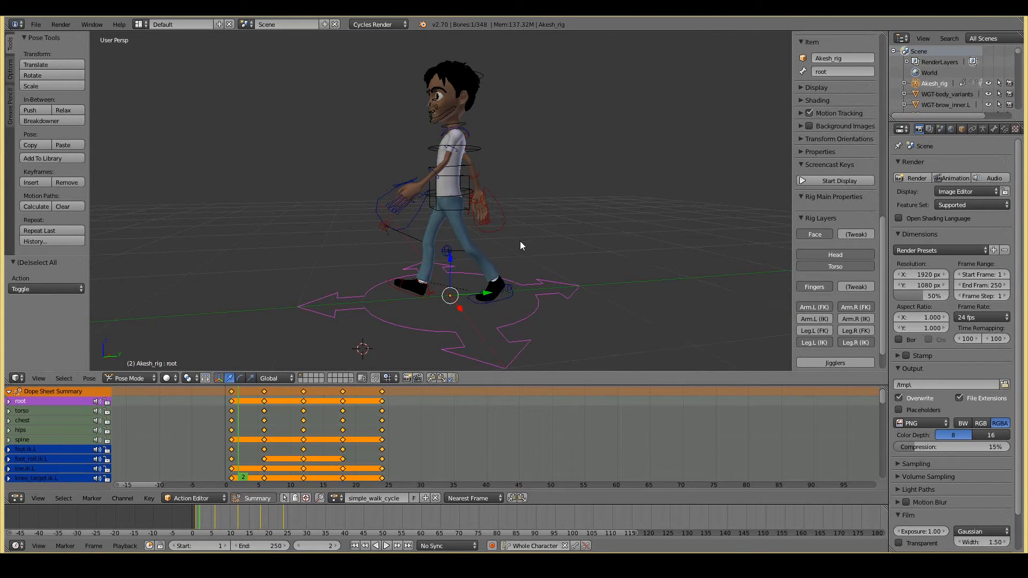
# Step through the frames between the first contact pose and the frame 6 passing pose, stopping at frame 4.
pyautogui.scroll(-2, 520, 241)
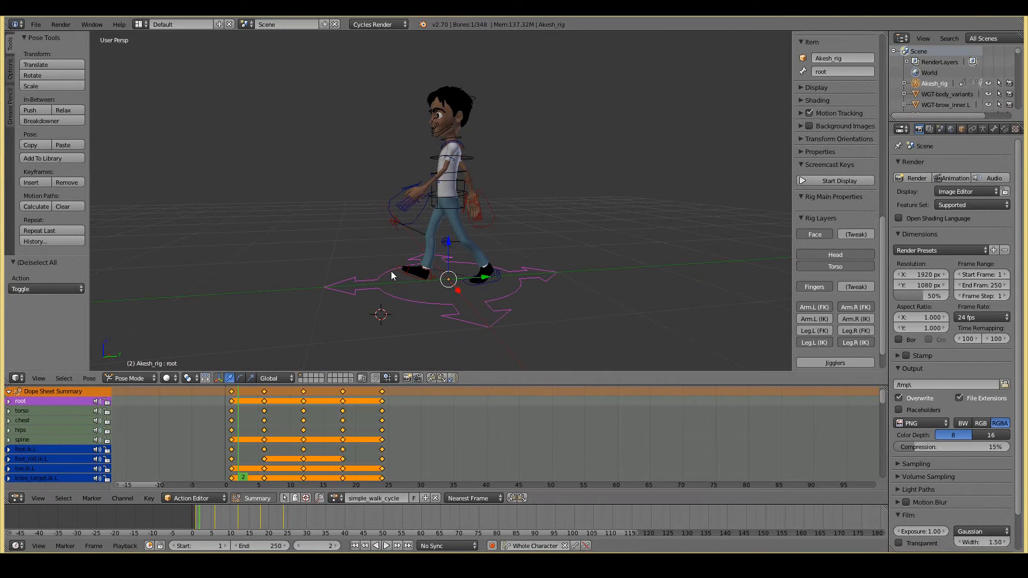
pyautogui.click(246, 423)
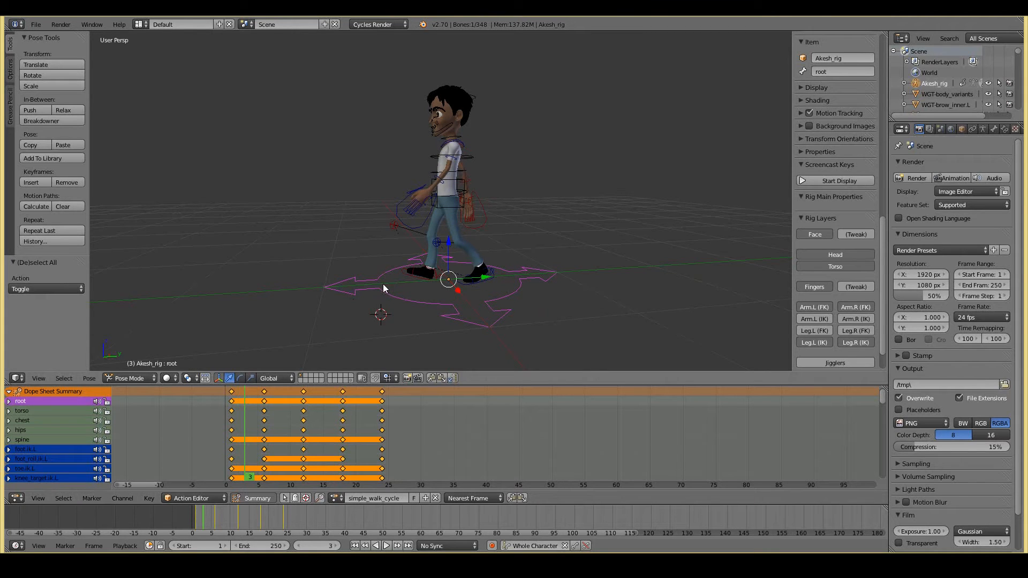
pyautogui.moveTo(435, 252); pyautogui.dragTo(427, 249, button='middle')
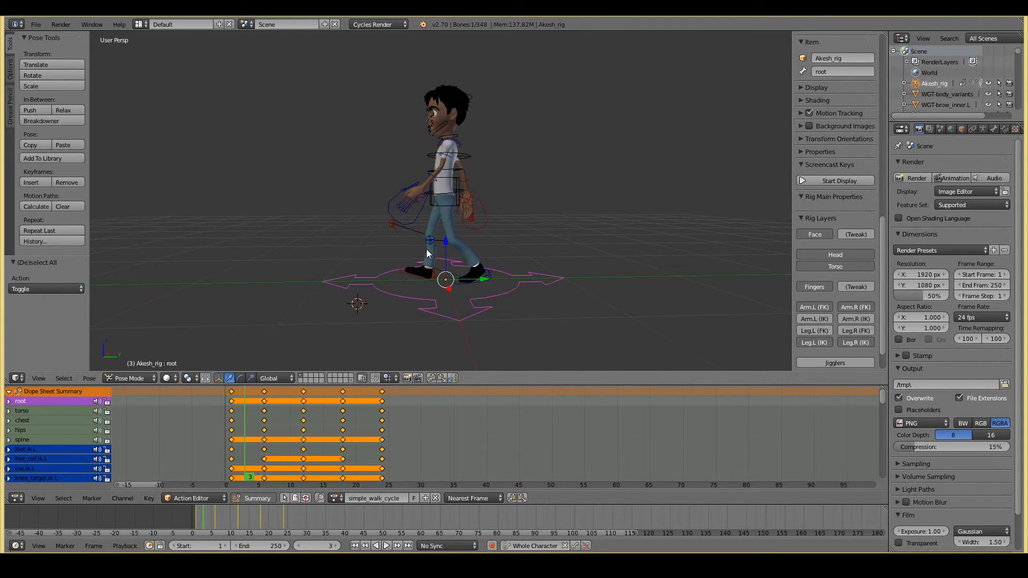
pyautogui.press('Right')
pyautogui.press('Left')
pyautogui.press('Left')
pyautogui.press('Left')
pyautogui.press('Right')
pyautogui.press('Right')
pyautogui.press('Right')
pyautogui.press('Right')
pyautogui.press('Right')
pyautogui.press('Left')
pyautogui.press('Left')
pyautogui.press('Left')
pyautogui.press('Right')
pyautogui.press('Right')
pyautogui.press('Left')
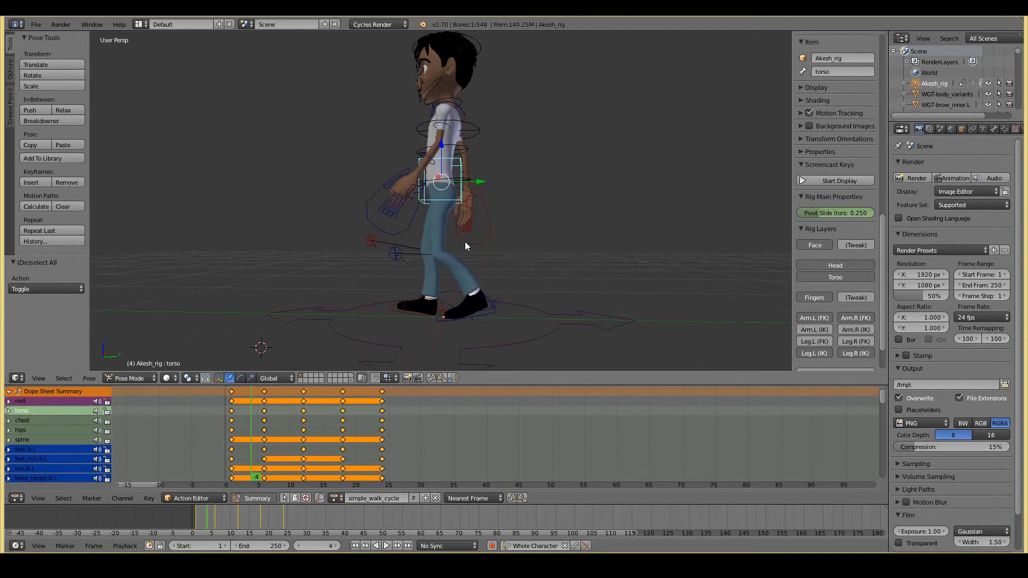
# In the right orthographic view, clear the right foot IK control's rotation at frame 4 to flatten the foot.
pyautogui.moveTo(465, 242); pyautogui.dragTo(466, 237, button='middle')
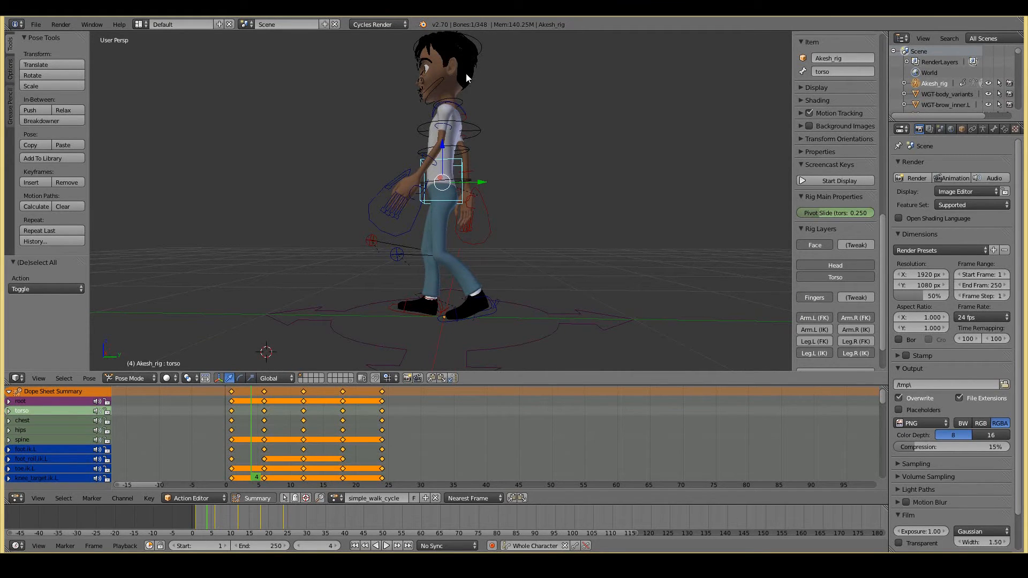
pyautogui.press('KP_3')
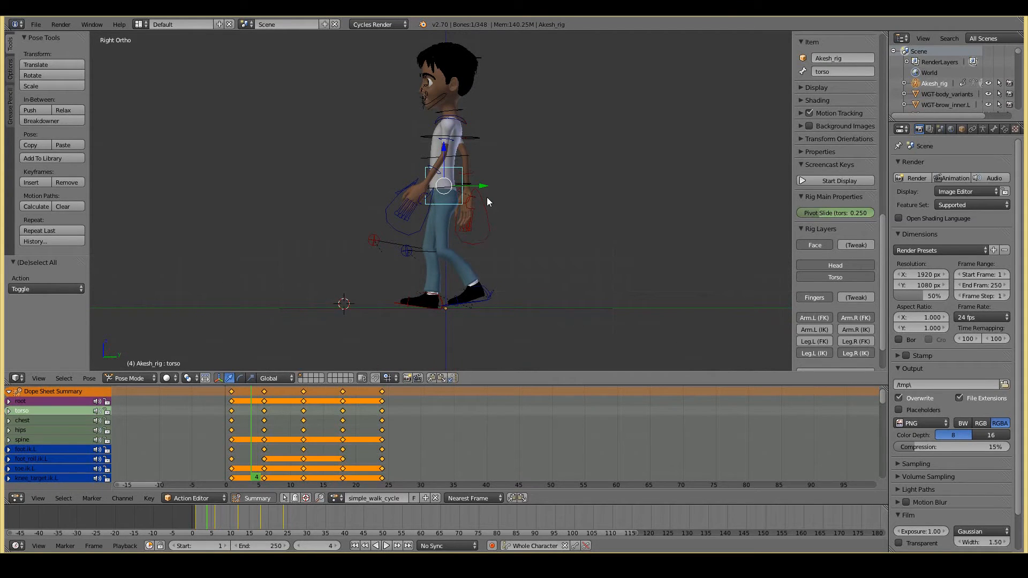
pyautogui.rightClick(415, 306)
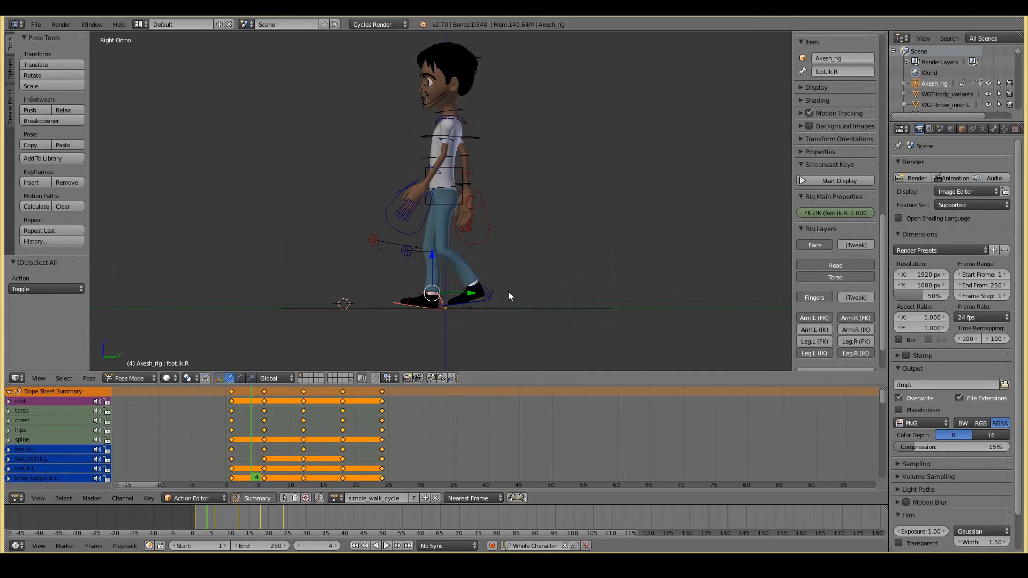
pyautogui.press('Down')
pyautogui.press('Right')
pyautogui.press('Right')
pyautogui.press('Right')
pyautogui.hotkey('alt', 'r')
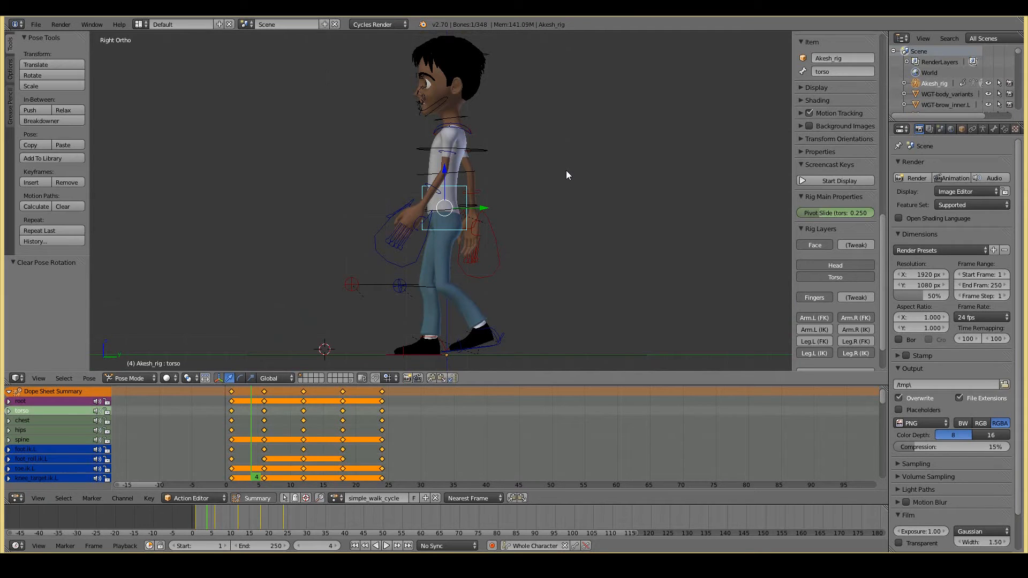
# Lower the torso control about 0.019 along global Z at frame 4 and check the pose from the side.
pyautogui.press('g')
pyautogui.press('z')
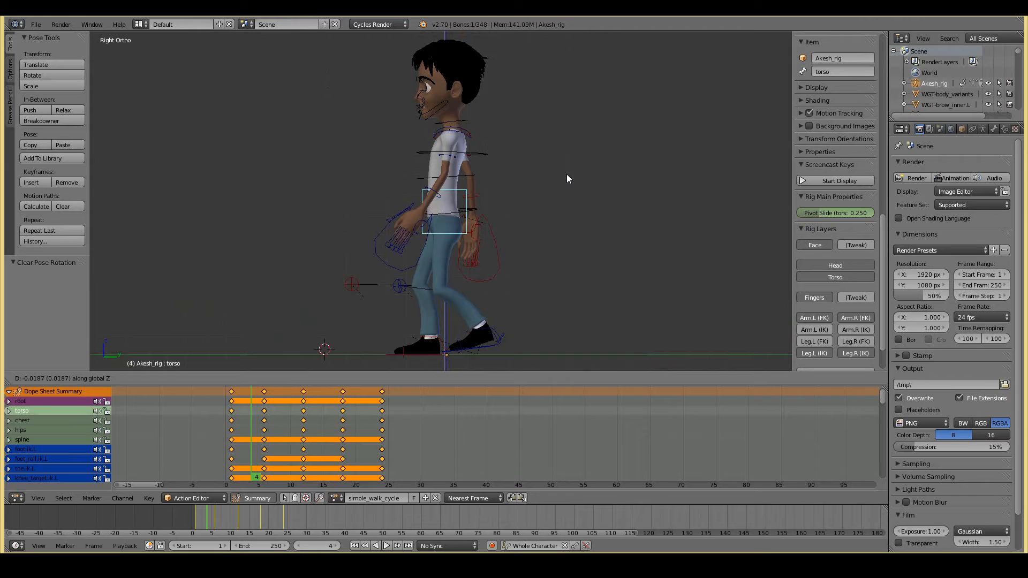
pyautogui.click(567, 176)
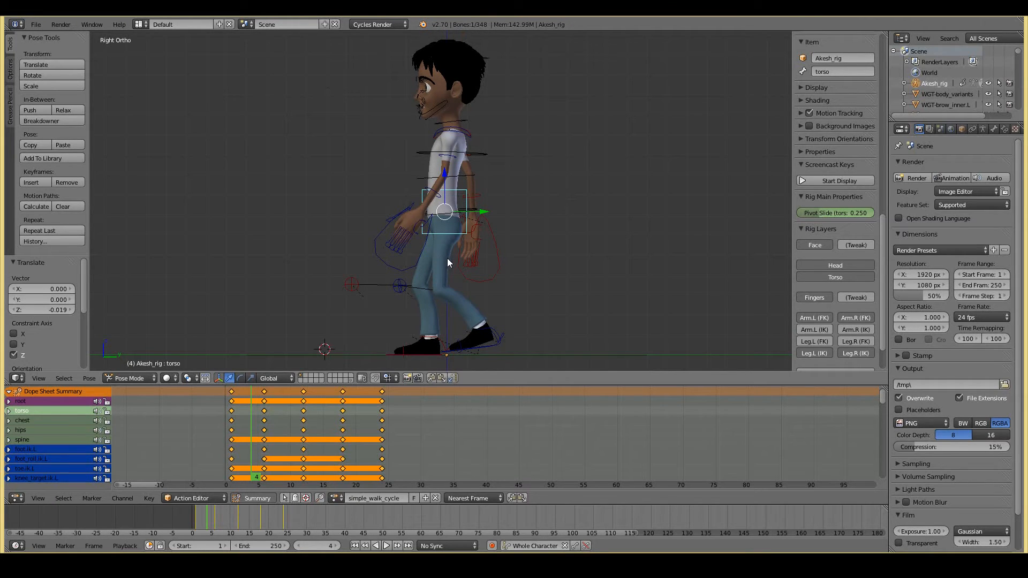
pyautogui.moveTo(278, 227)
pyautogui.mouseDown(button='middle')
pyautogui.moveTo(326, 238)
pyautogui.moveTo(289, 225)
pyautogui.mouseUp(button='middle')
pyautogui.press('KP_3')
pyautogui.moveTo(277, 227)
pyautogui.mouseDown(button='middle')
pyautogui.moveTo(397, 247)
pyautogui.moveTo(280, 232)
pyautogui.mouseUp(button='middle')
pyautogui.press('KP_3')
# Return from the shirt object to posing the rig and rotate the left foot IK control about -3.1° at frame 4.
pyautogui.rightClick(470, 59)
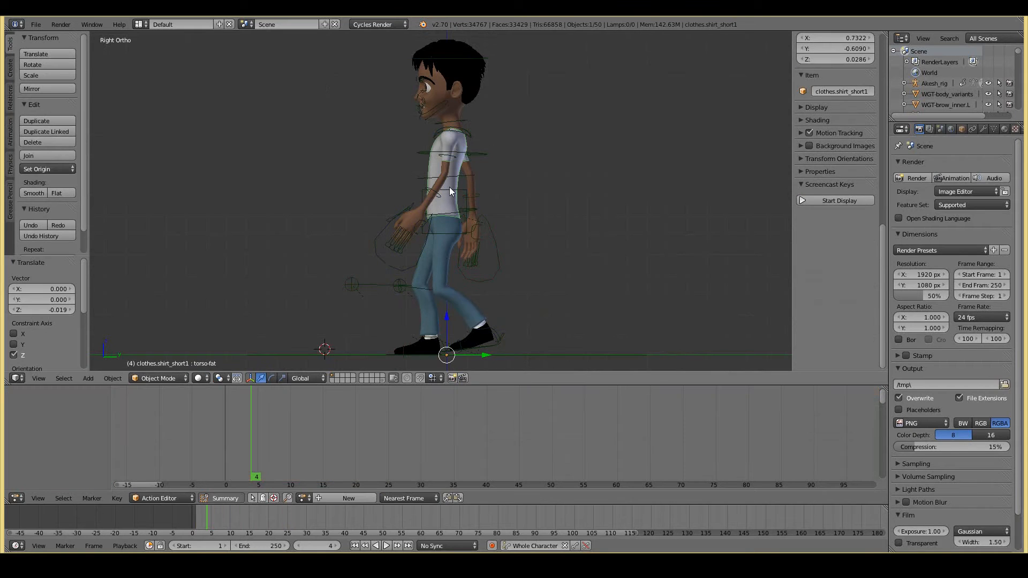
pyautogui.rightClick(450, 190)
pyautogui.rightClick(411, 352)
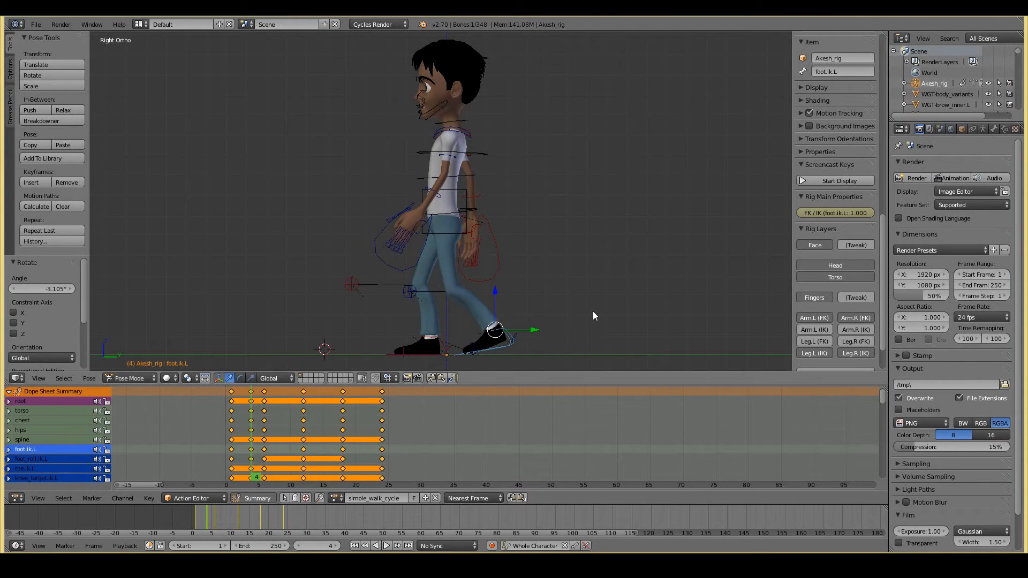
# Compare with the next keyed pose, and at frame 4 move the left foot IK control about -0.185 on Y and 0.048 on Z.
pyautogui.press('Up')
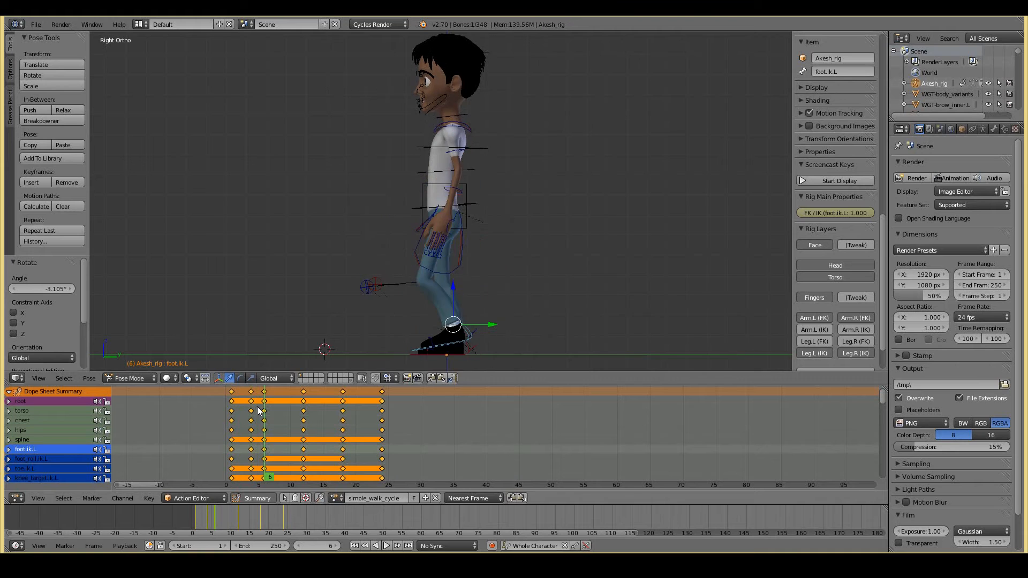
pyautogui.press('Down')
pyautogui.press('g')
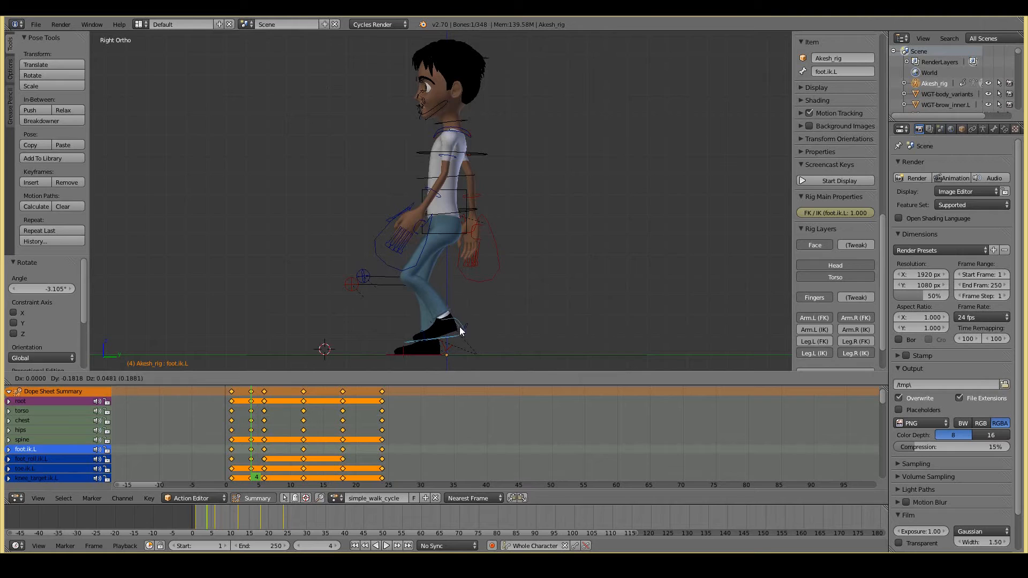
pyautogui.click(455, 326)
# Move the left foot IK control back about 0.134 on Y and -0.027 on Z at frame 4.
pyautogui.rightClick(460, 154)
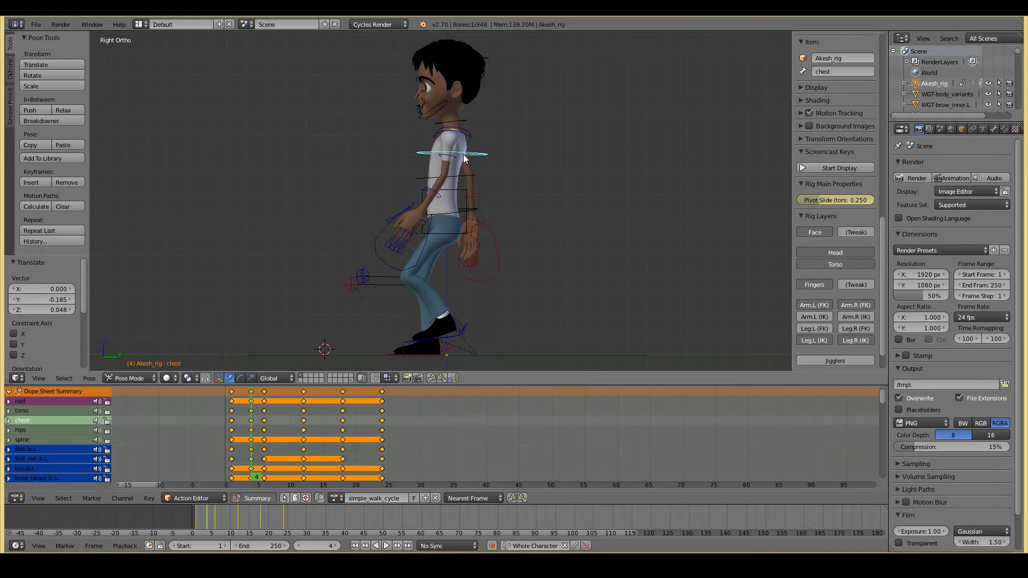
pyautogui.rightClick(455, 333)
pyautogui.press('g')
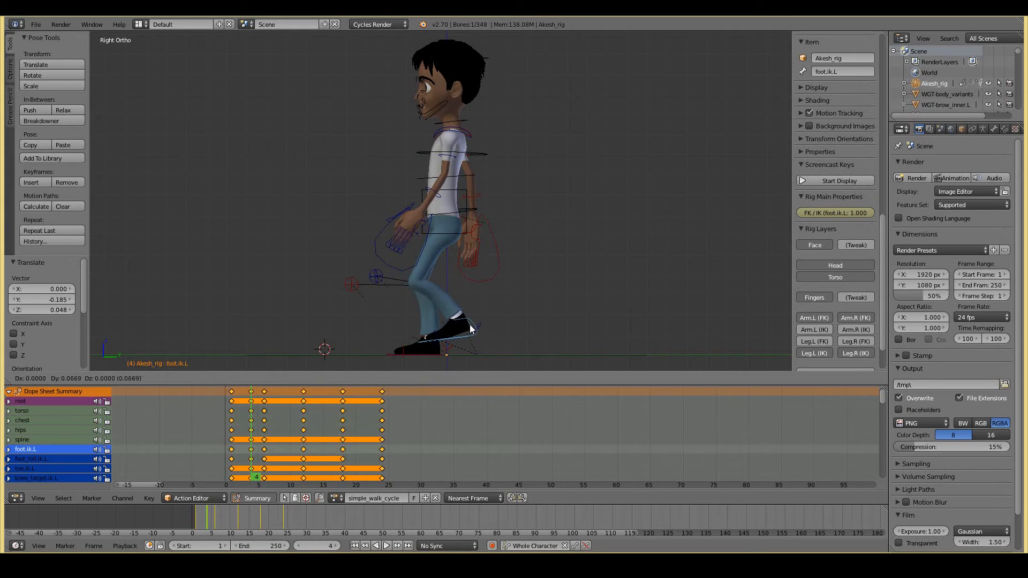
pyautogui.rightClick(470, 325)
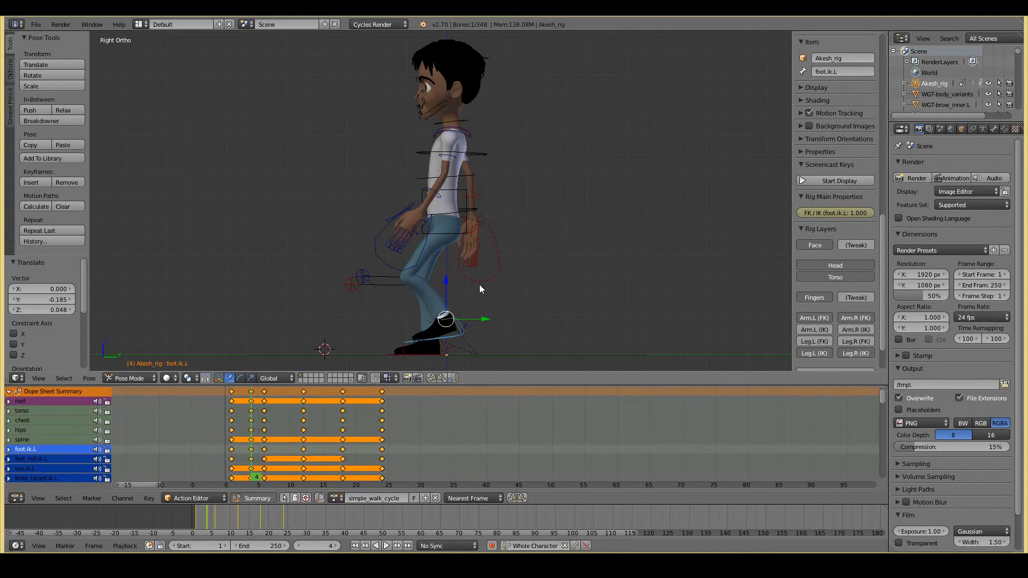
pyautogui.press('g')
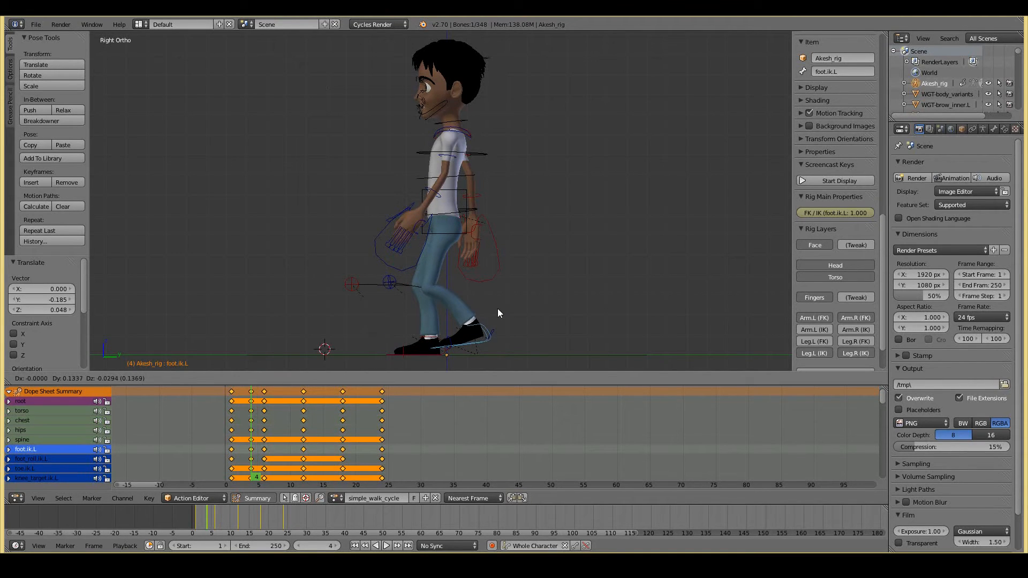
pyautogui.click(497, 308)
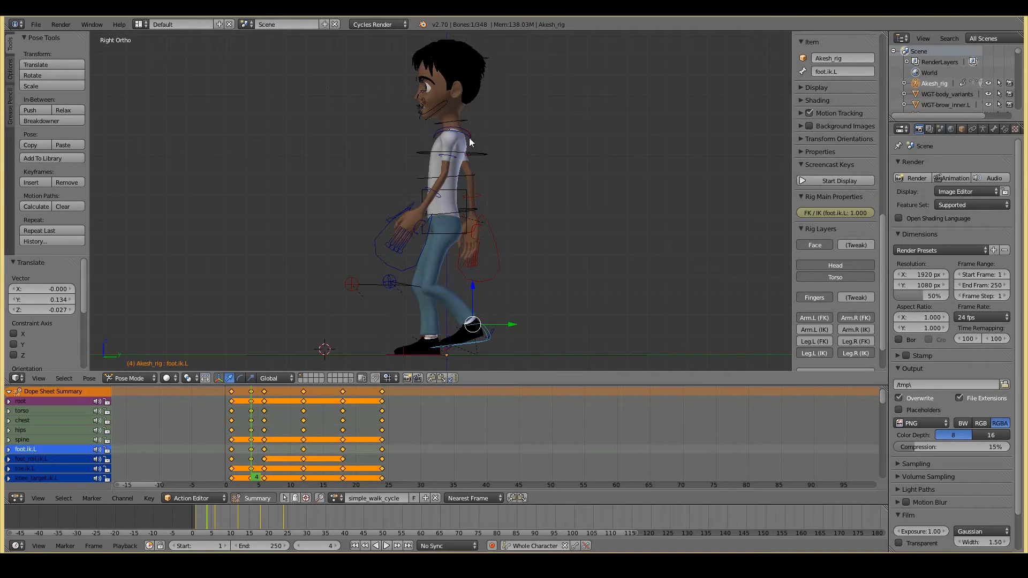
# Nudge the left foot IK control slightly and rotate it about -8°, keyframing the whole character at frame 4.
pyautogui.press('g')
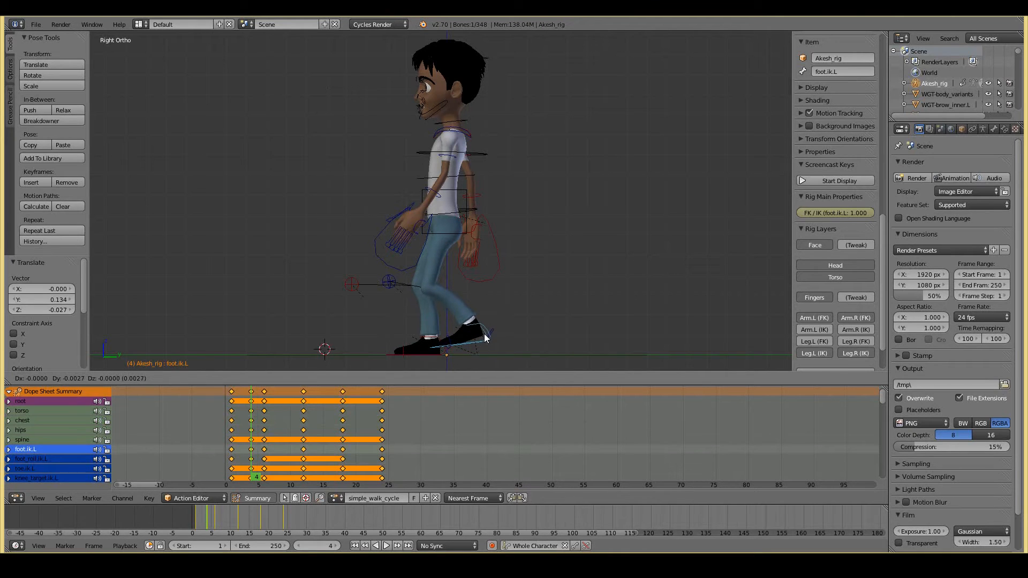
pyautogui.click(499, 335)
pyautogui.press('r')
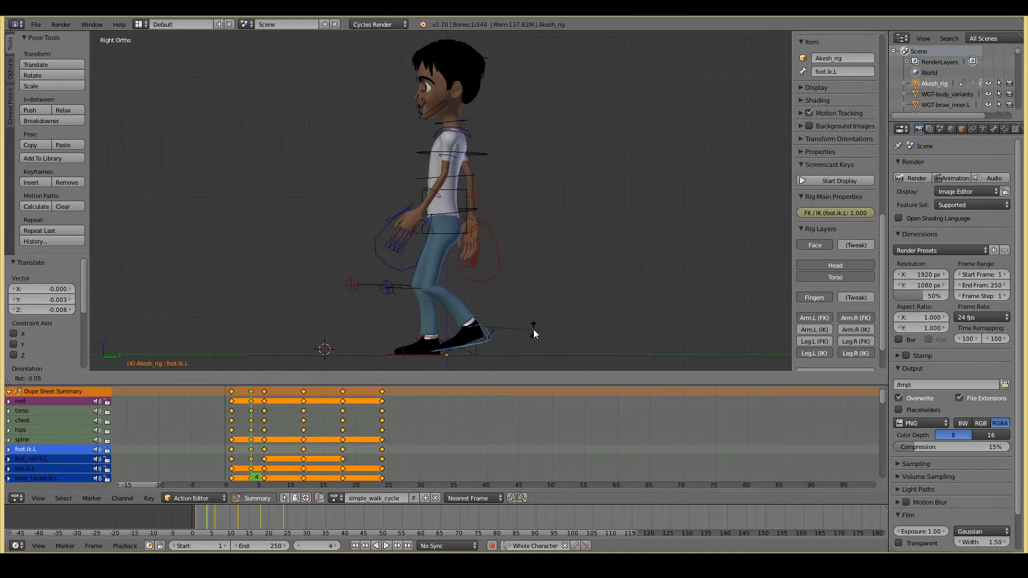
pyautogui.click(533, 330)
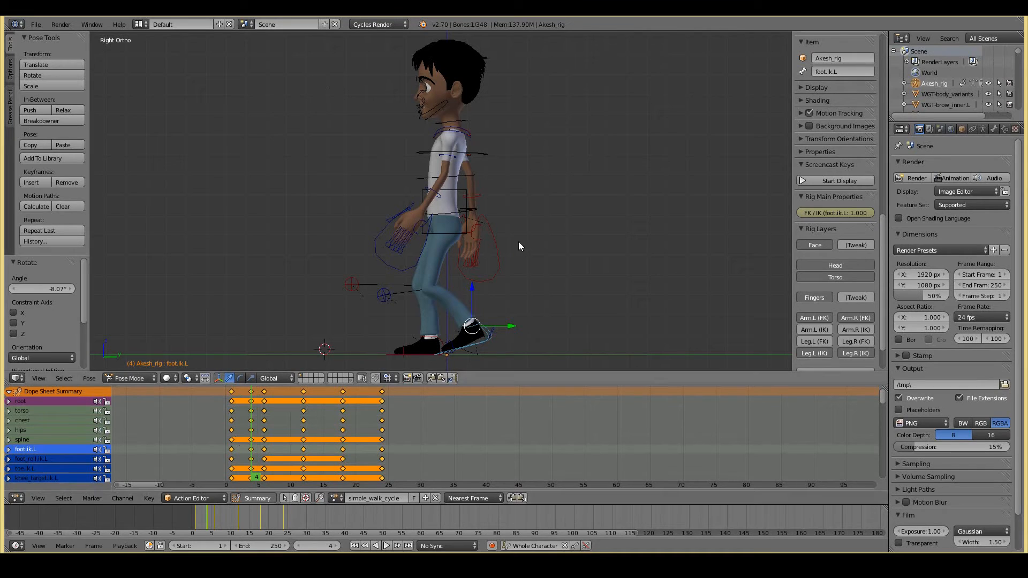
pyautogui.press('i')
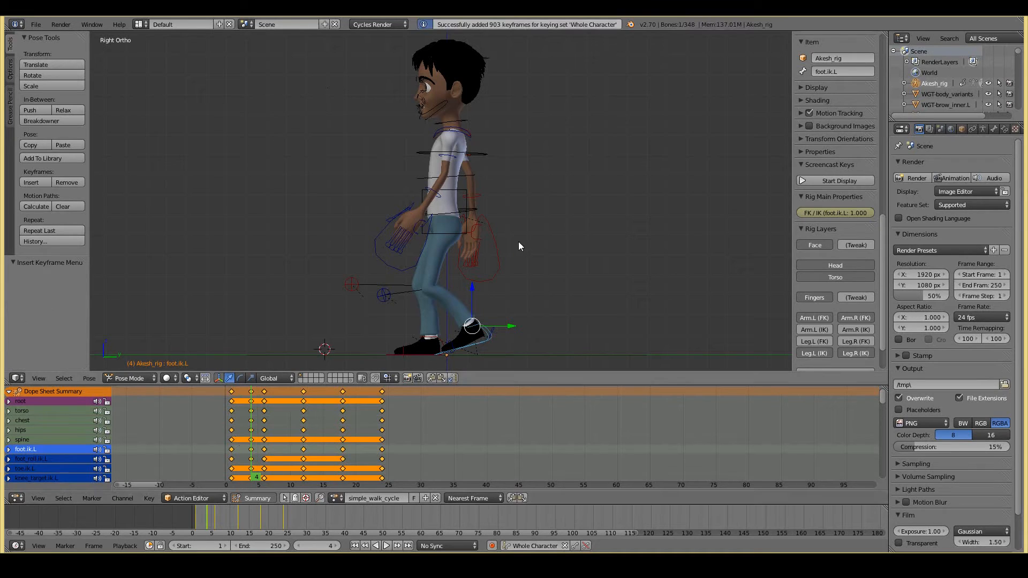
# Examine how the feet and torso controls are posed at frame 4 from the side and other angles.
pyautogui.rightClick(430, 338)
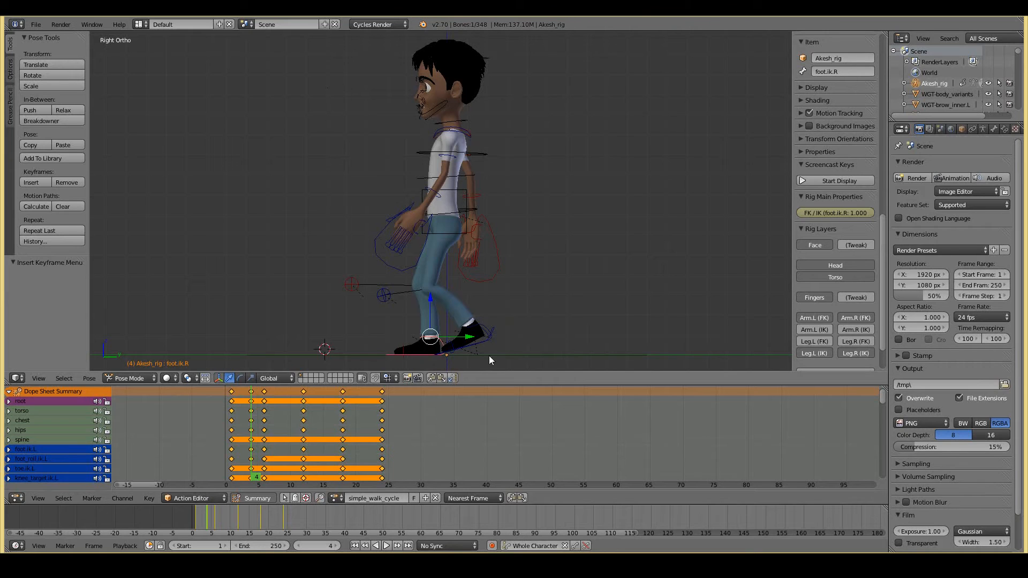
pyautogui.rightClick(489, 342)
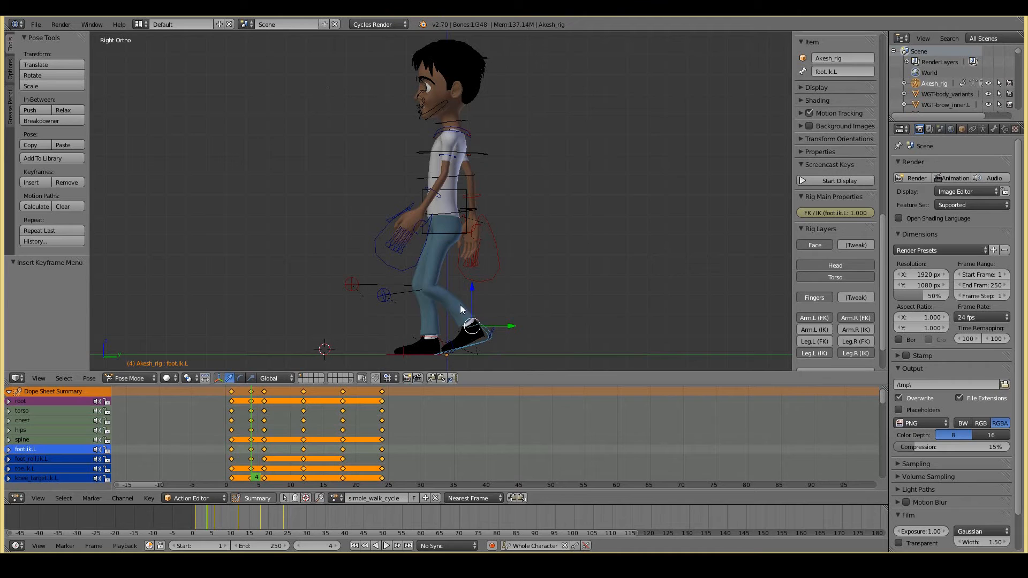
pyautogui.rightClick(458, 188)
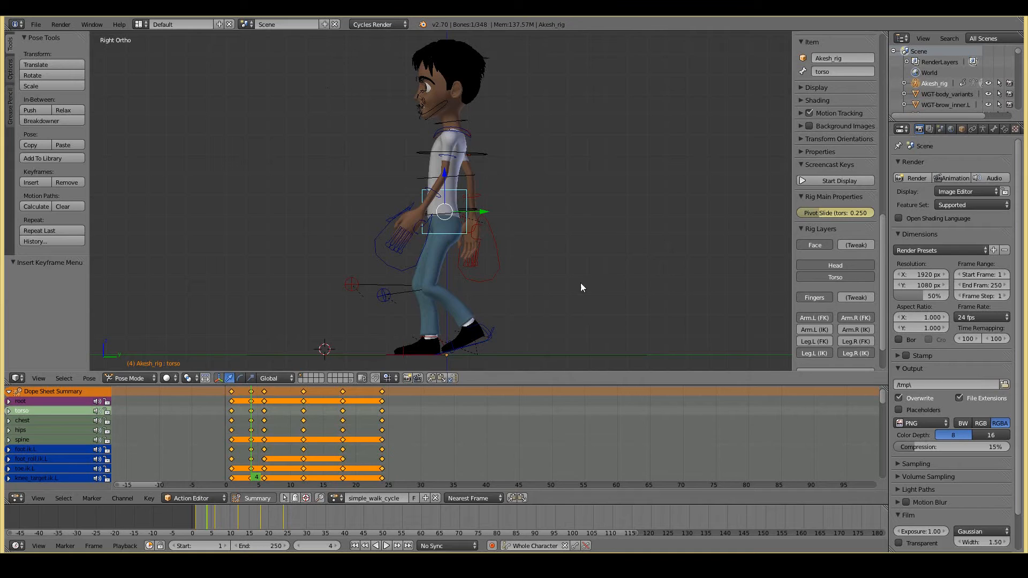
pyautogui.rightClick(422, 339)
pyautogui.rightClick(482, 342)
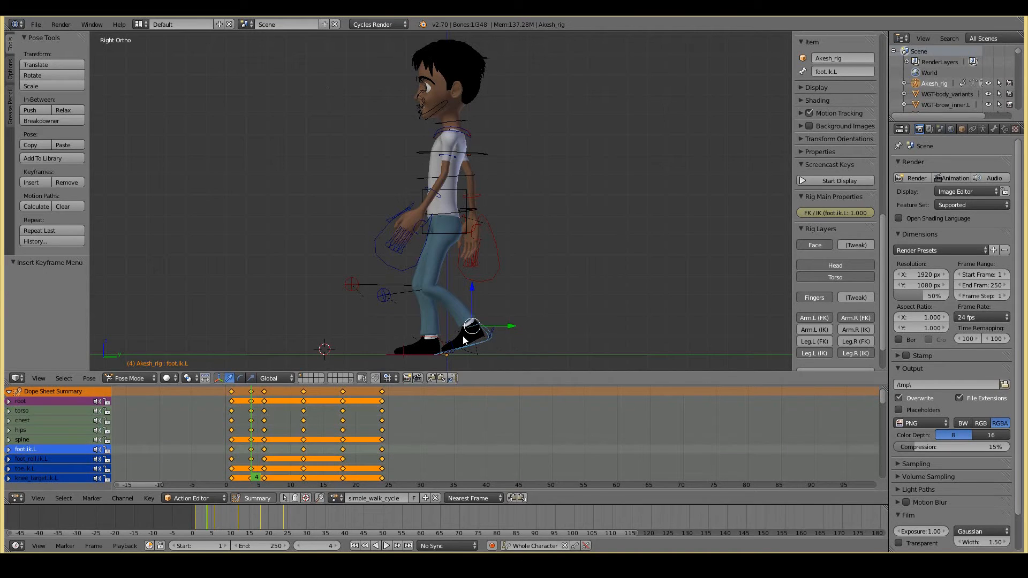
pyautogui.rightClick(445, 233)
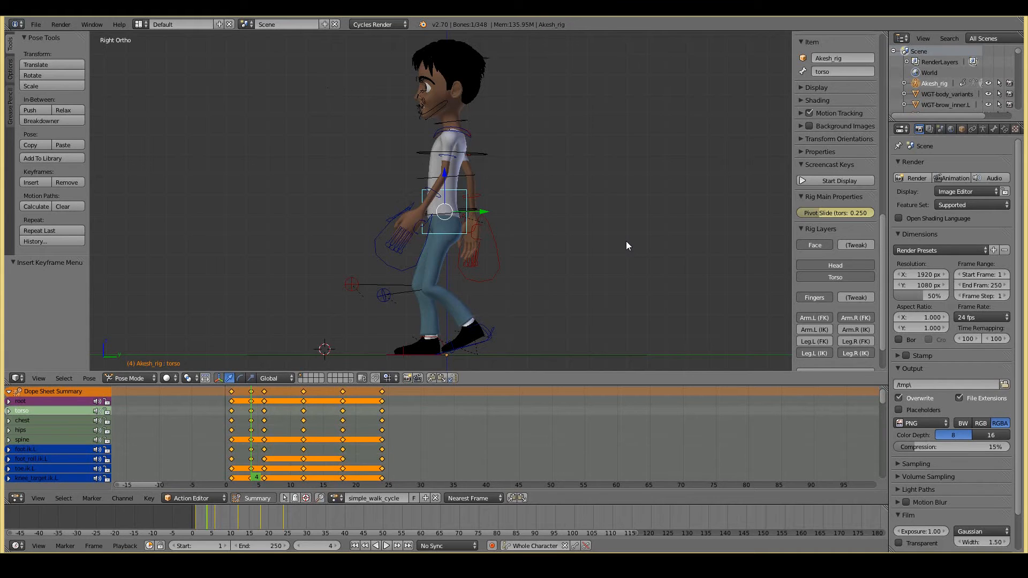
pyautogui.scroll(5, 603, 241)
pyautogui.moveTo(458, 236); pyautogui.dragTo(509, 228, button='middle')
pyautogui.scroll(-6, 494, 243)
pyautogui.moveTo(493, 243); pyautogui.dragTo(422, 237, button='middle')
pyautogui.moveTo(419, 236); pyautogui.dragTo(473, 242, button='middle')
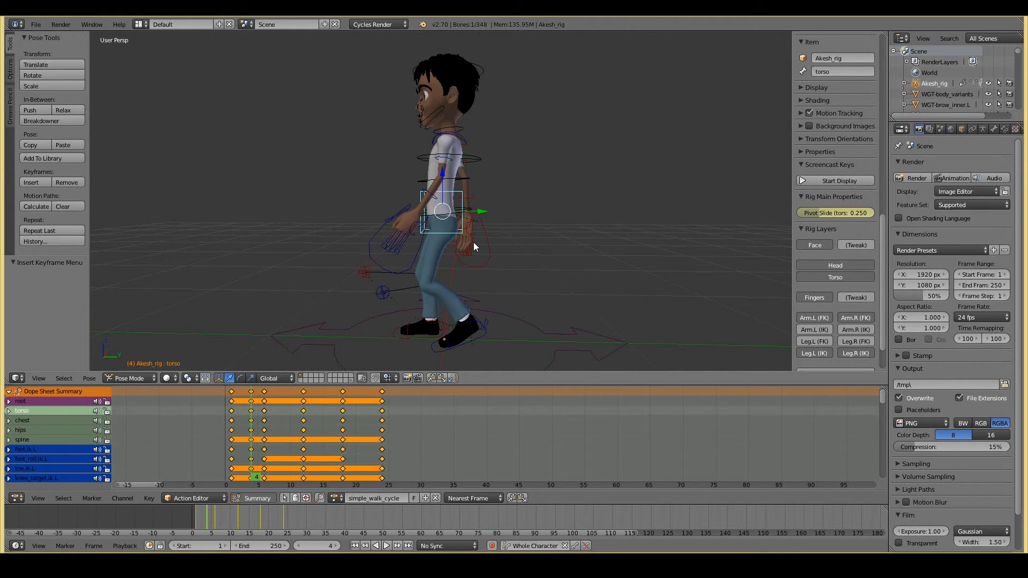
pyautogui.press('KP_3')
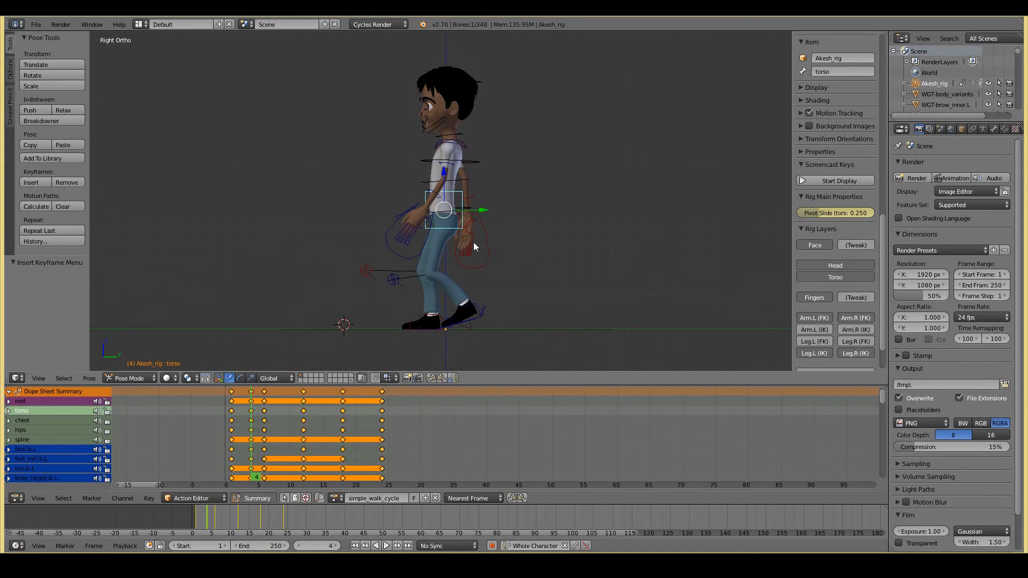
# Move the left foot IK control about 0.022 on Y and -0.003 on Z, and keyframe the whole character at frame 4.
pyautogui.rightClick(471, 318)
pyautogui.press('g')
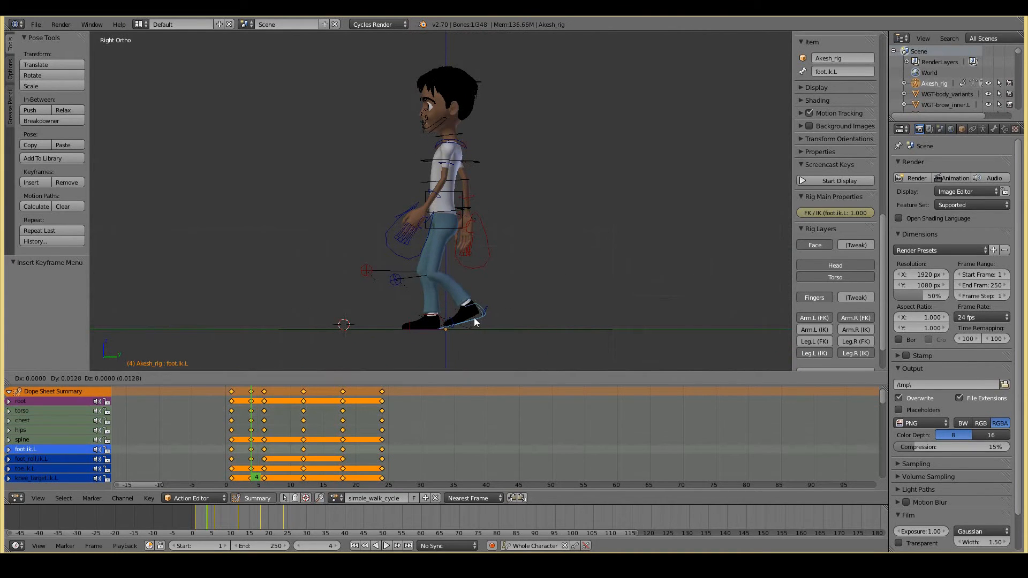
pyautogui.click(475, 319)
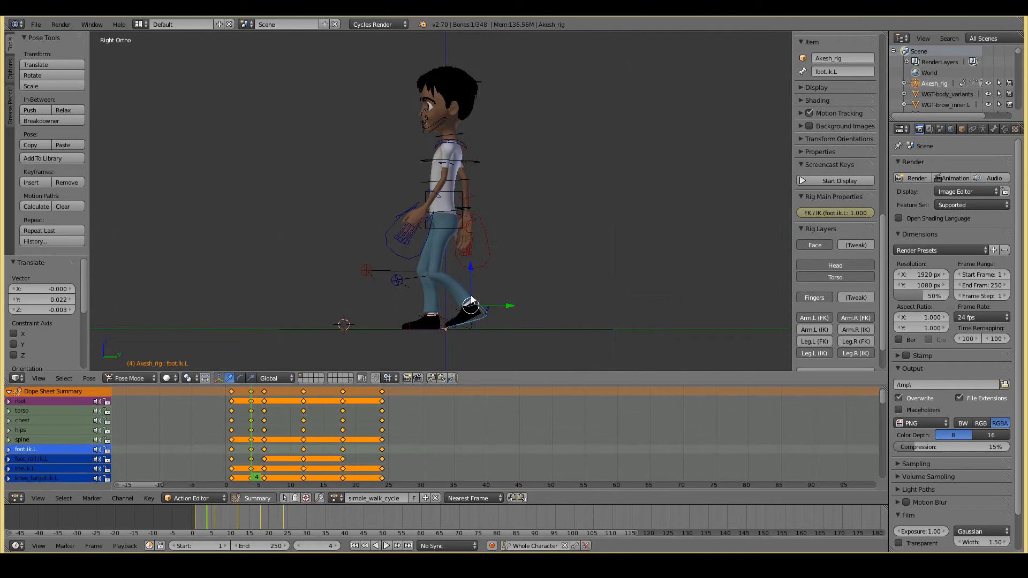
pyautogui.press('i')
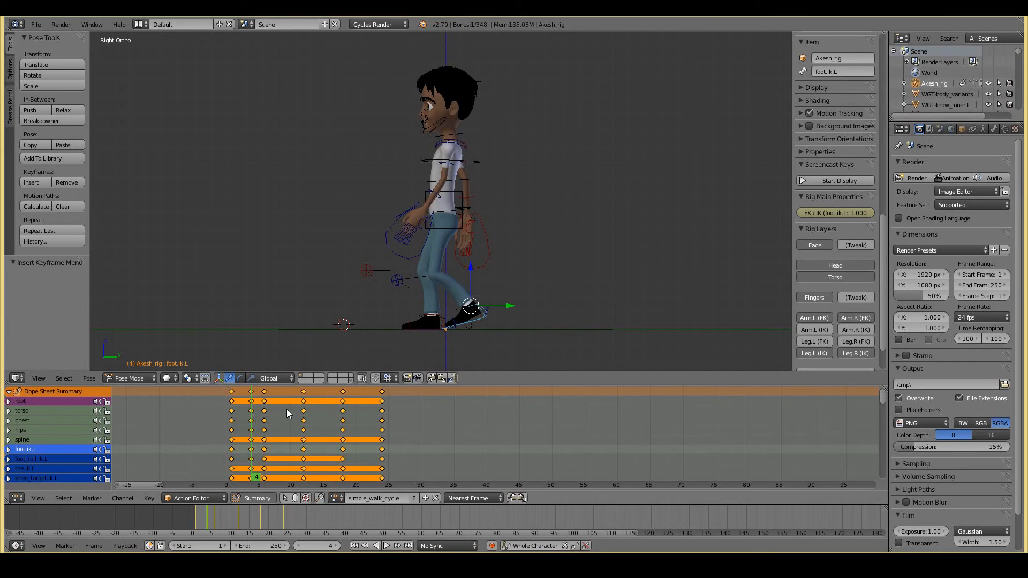
# Deselect all keyframes in the Action Editor and move the current frame to 16.
pyautogui.press('a')
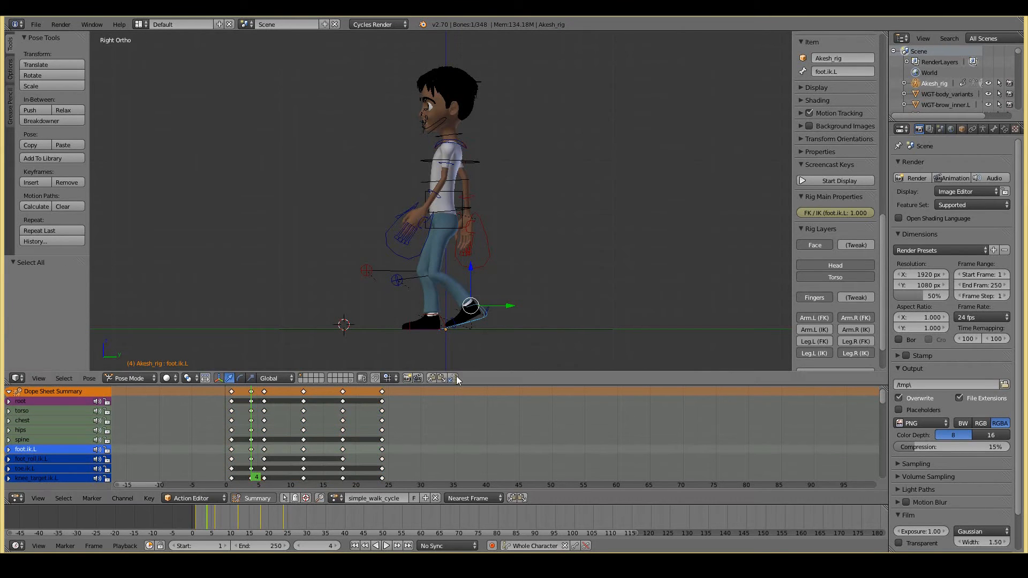
pyautogui.moveTo(228, 454); pyautogui.dragTo(327, 452)
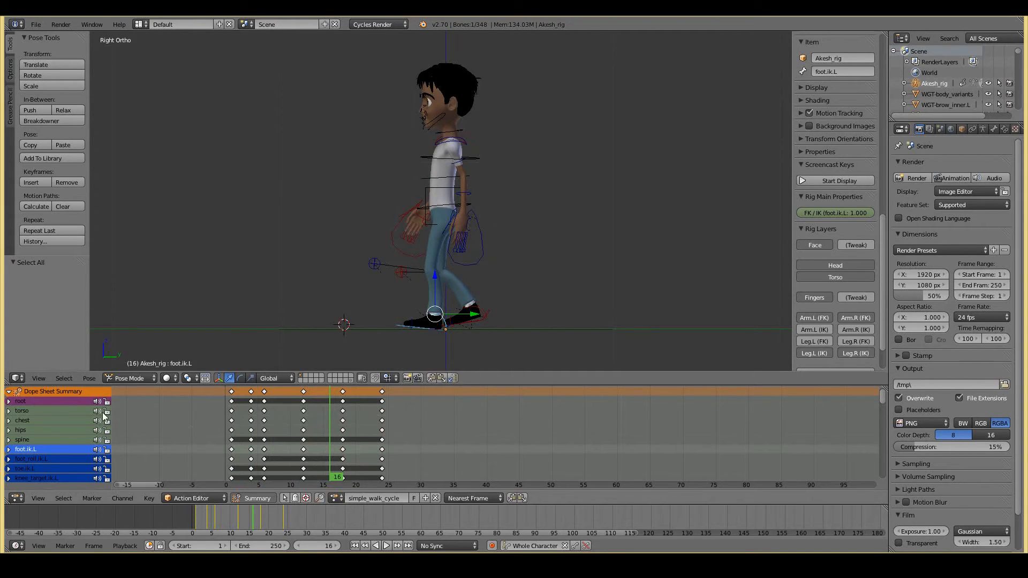
pyautogui.scroll(-8, 62, 431)
pyautogui.scroll(8, 65, 455)
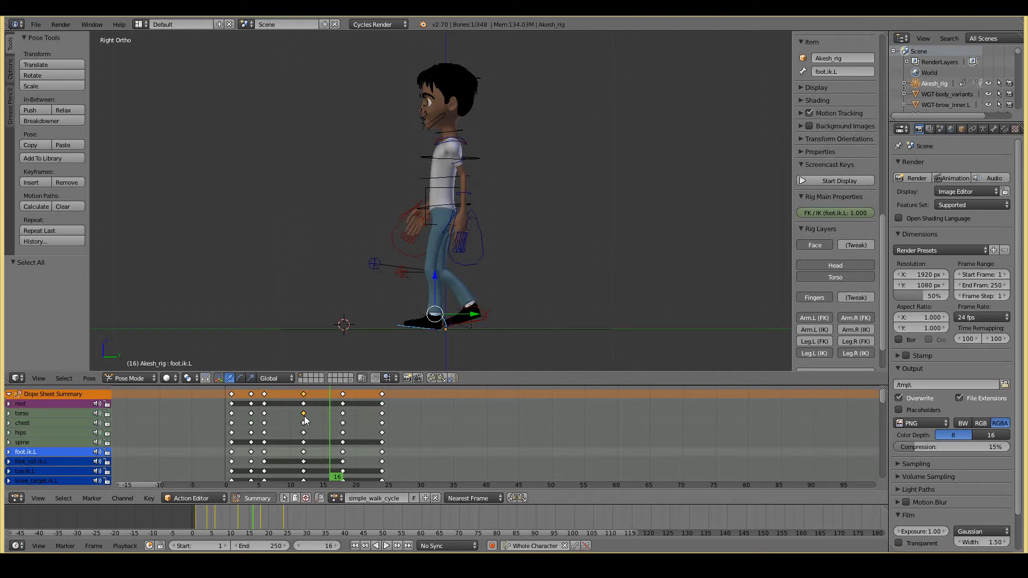
# Try to move and duplicate the single torso keyframe at frame 12.
pyautogui.press('g')
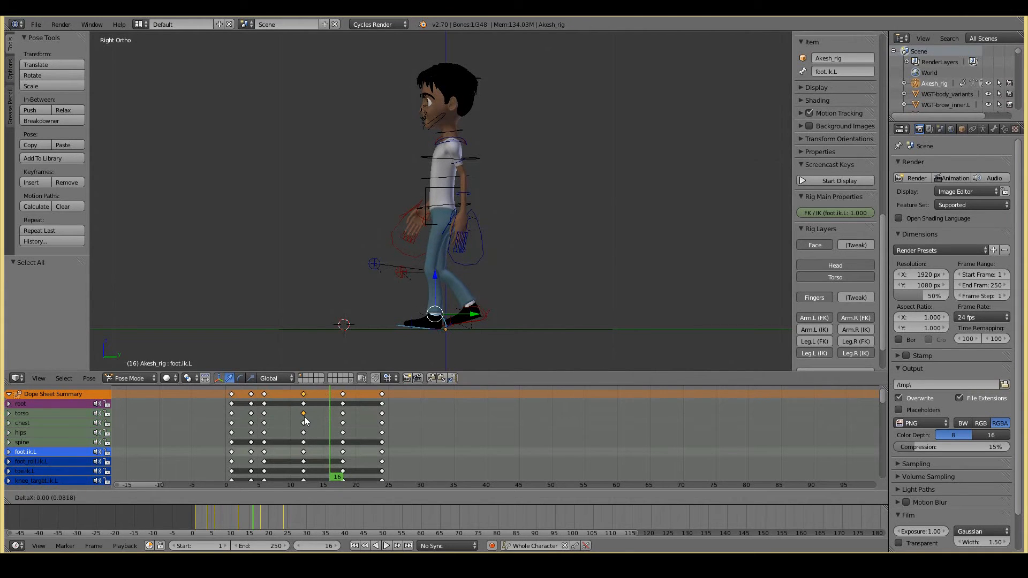
pyautogui.rightClick(304, 416)
pyautogui.hotkey('shift', 'd')
pyautogui.rightClick(317, 416)
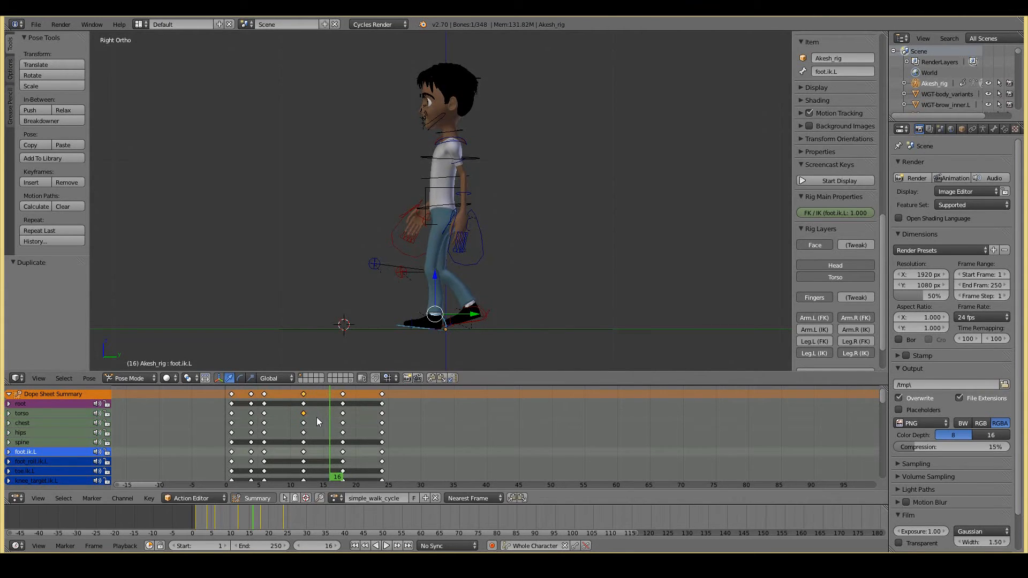
# Try selecting only the visible channels' keyframes at frame 12 with a box selection, and clear the selection.
pyautogui.press('a')
pyautogui.press('b')
pyautogui.moveTo(292, 413); pyautogui.dragTo(310, 468)
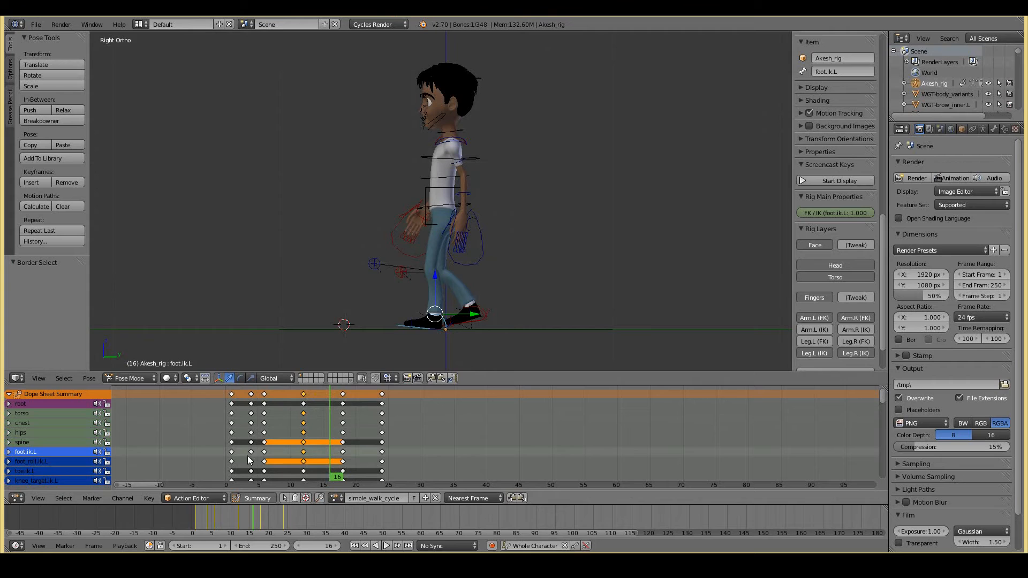
pyautogui.press('a')
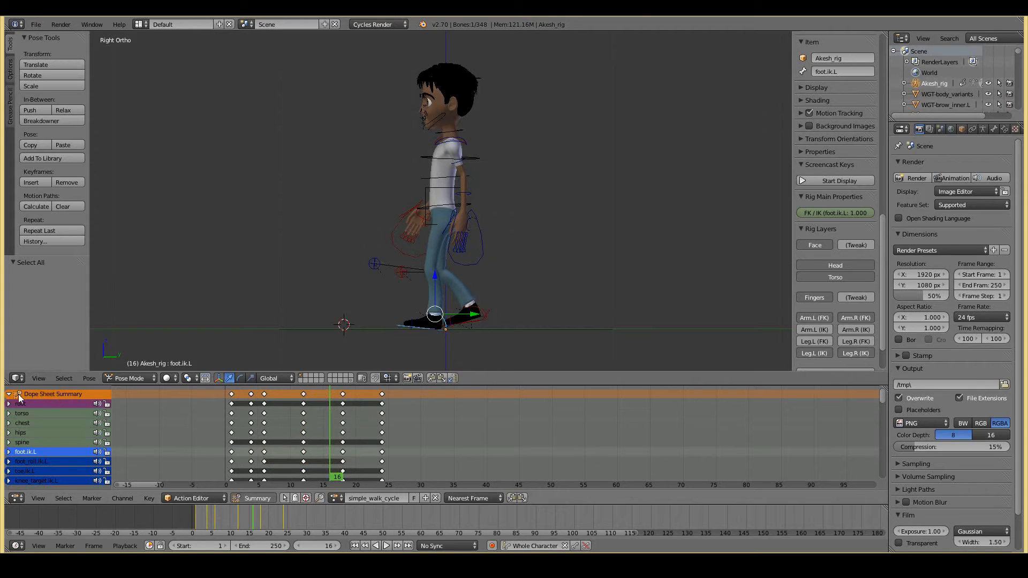
# Select the whole keyframe column at frame 12 through the Dope Sheet Summary, check the channels and deselect it.
pyautogui.click(303, 394)
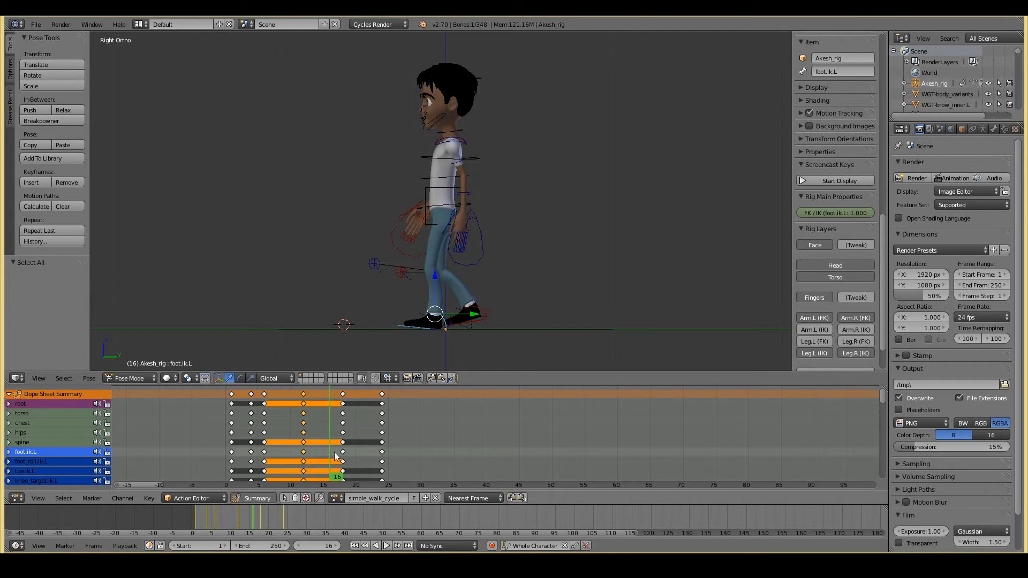
pyautogui.scroll(-5, 56, 434)
pyautogui.scroll(5, 56, 432)
pyautogui.press('a')
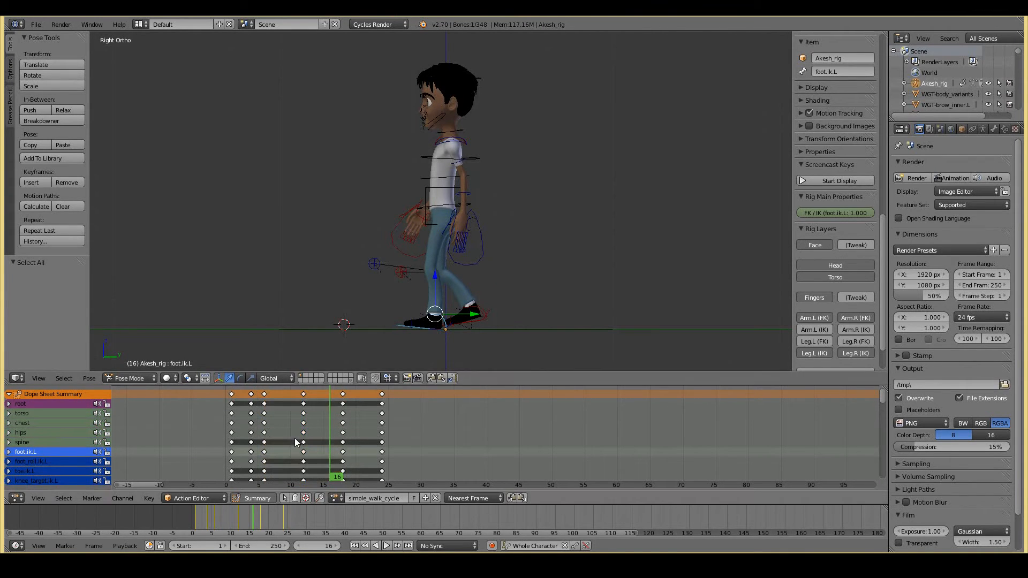
# Duplicate all of frame 4's keyframes to frame 16 and scrub to frame 16 to load the copied pose.
pyautogui.click(251, 395)
pyautogui.press('g')
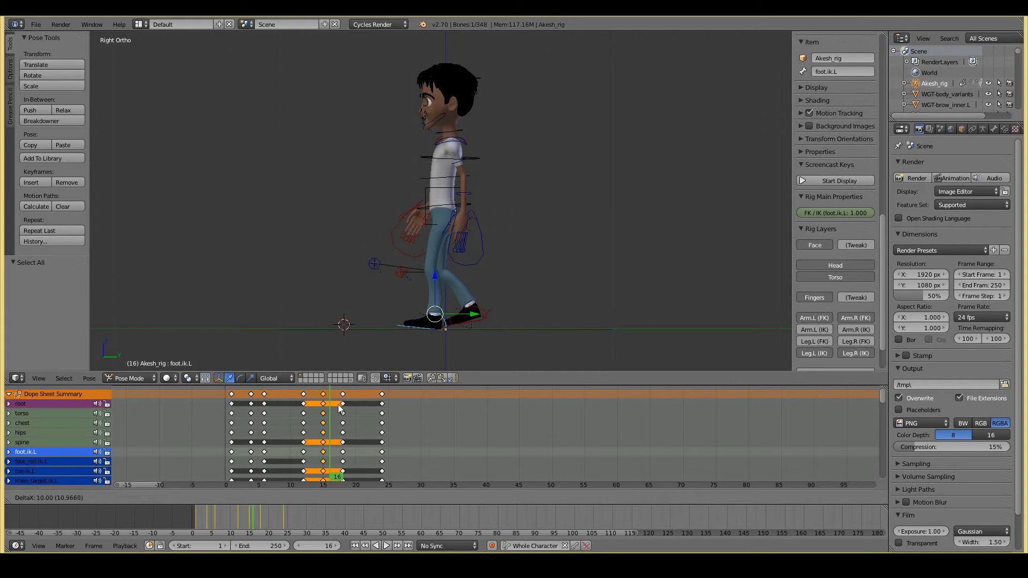
pyautogui.click(342, 408)
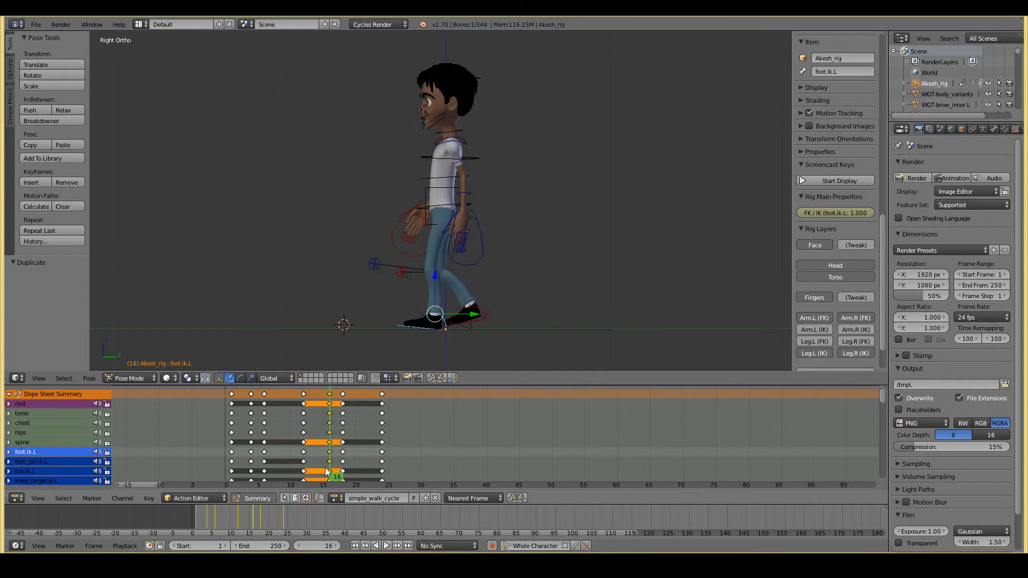
pyautogui.click(311, 434)
pyautogui.moveTo(317, 434); pyautogui.dragTo(330, 437)
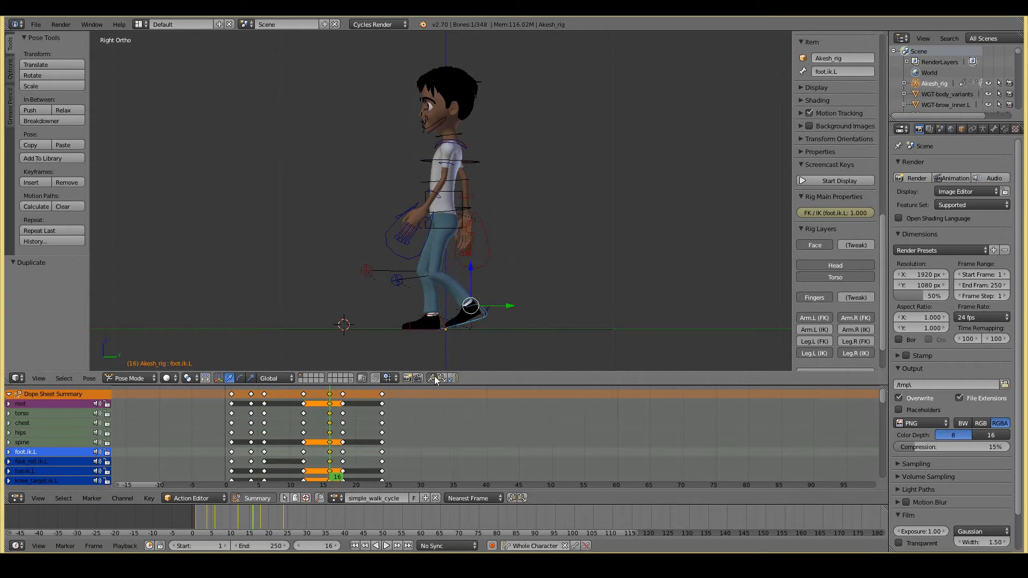
# Try selecting all of the rig's controls at frame 16 while leaving out the root and the facial controls.
pyautogui.press('a')
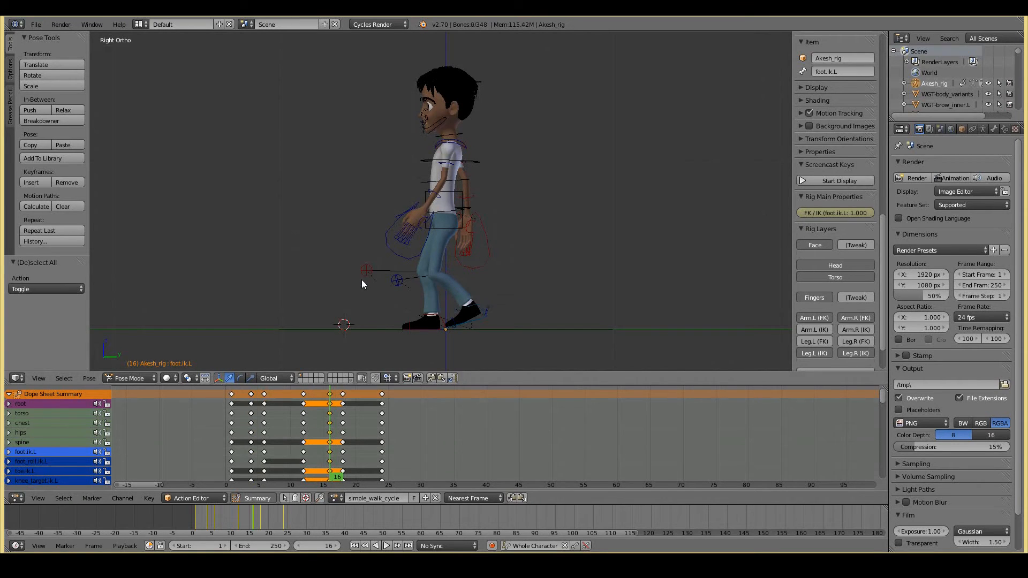
pyautogui.press('a')
pyautogui.moveTo(390, 313); pyautogui.dragTo(367, 326, button='middle')
pyautogui.rightClick(339, 316)
pyautogui.keyDown('shift'); pyautogui.rightClick(352, 318); pyautogui.keyUp('shift')
pyautogui.keyDown('shift'); pyautogui.rightClick(351, 318); pyautogui.keyUp('shift')
pyautogui.moveTo(428, 100)
pyautogui.mouseDown(button='middle')
pyautogui.moveTo(410, 107)
pyautogui.moveTo(424, 98)
pyautogui.mouseUp(button='middle')
pyautogui.press('b')
pyautogui.moveTo(410, 89); pyautogui.dragTo(429, 129)
pyautogui.press('b')
pyautogui.moveTo(403, 87); pyautogui.dragTo(426, 129)
pyautogui.moveTo(425, 271)
pyautogui.mouseDown(button='middle')
pyautogui.moveTo(541, 264)
pyautogui.moveTo(416, 256)
pyautogui.moveTo(429, 259)
pyautogui.mouseUp(button='middle')
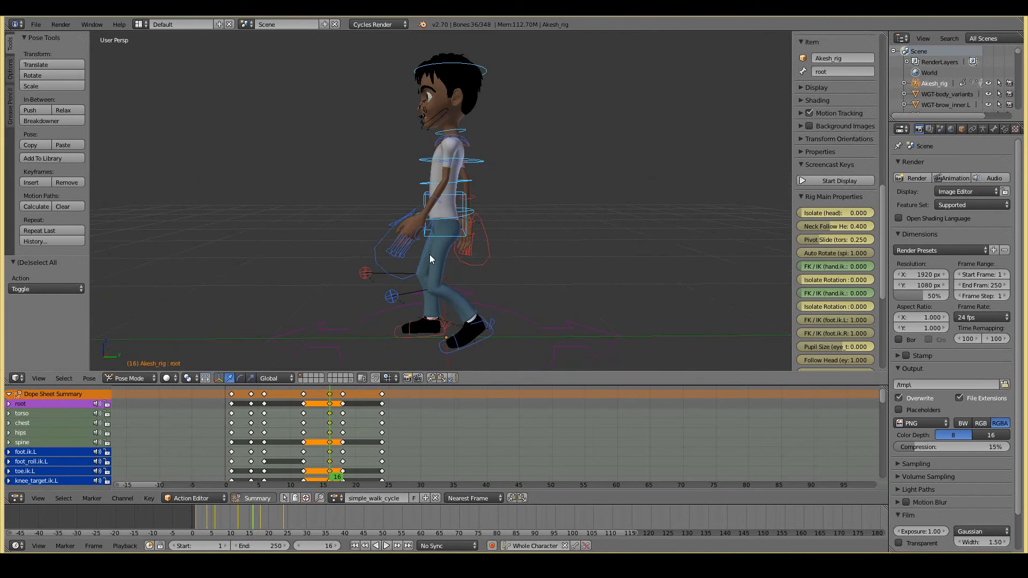
# Try pasting the copied pose mirrored onto the rig at frame 16 without inserting a keyframe.
pyautogui.click(452, 378)
pyautogui.moveTo(434, 359); pyautogui.dragTo(391, 195, button='middle')
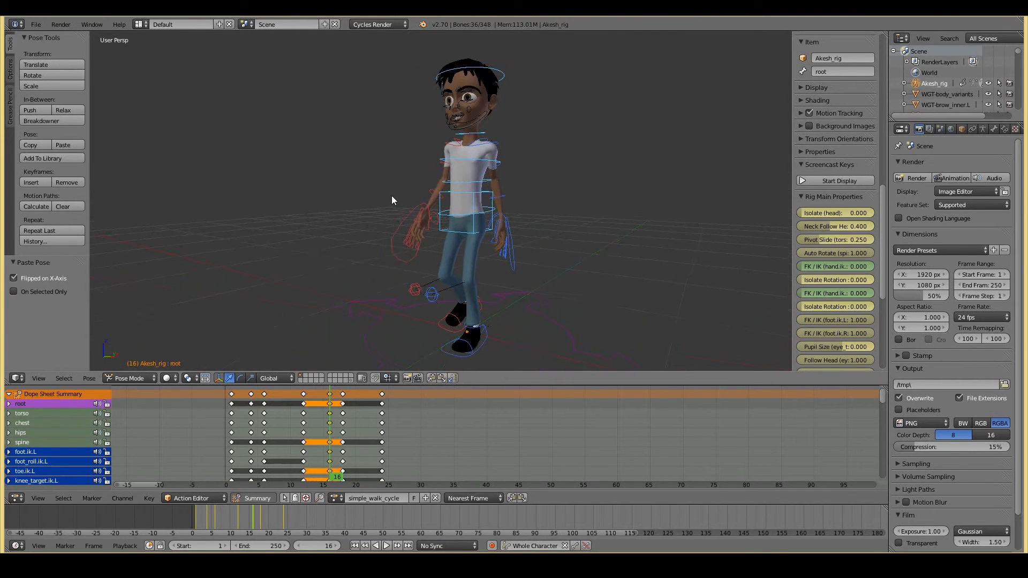
pyautogui.scroll(-1, 391, 194)
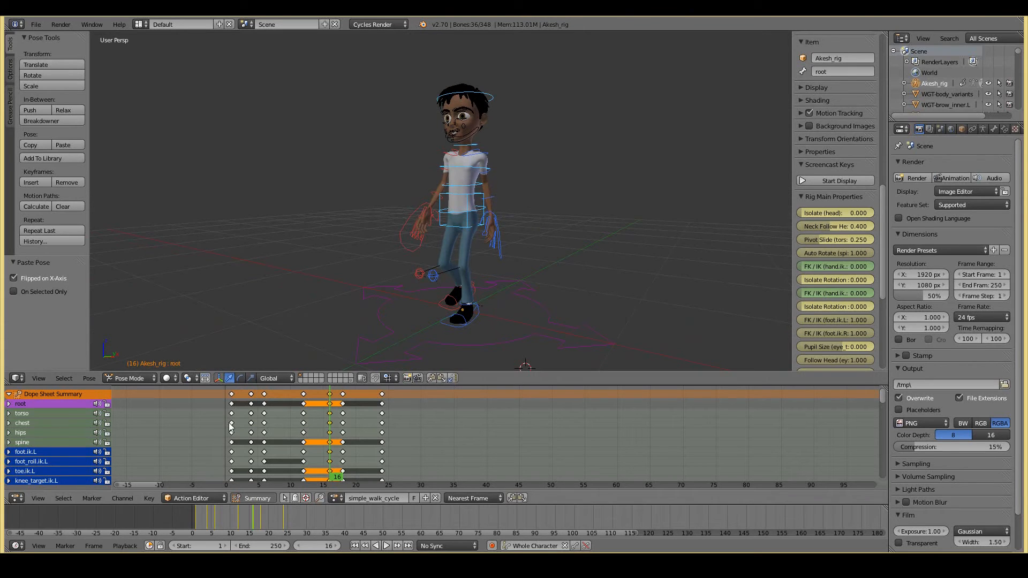
# Deselect the controls, play the walk cycle from frame 1 and scrub back to frame 16.
pyautogui.click(231, 423)
pyautogui.scroll(-2, 386, 238)
pyautogui.moveTo(457, 258); pyautogui.dragTo(417, 244, button='middle')
pyautogui.press('a')
pyautogui.moveTo(510, 264); pyautogui.dragTo(499, 269, button='middle')
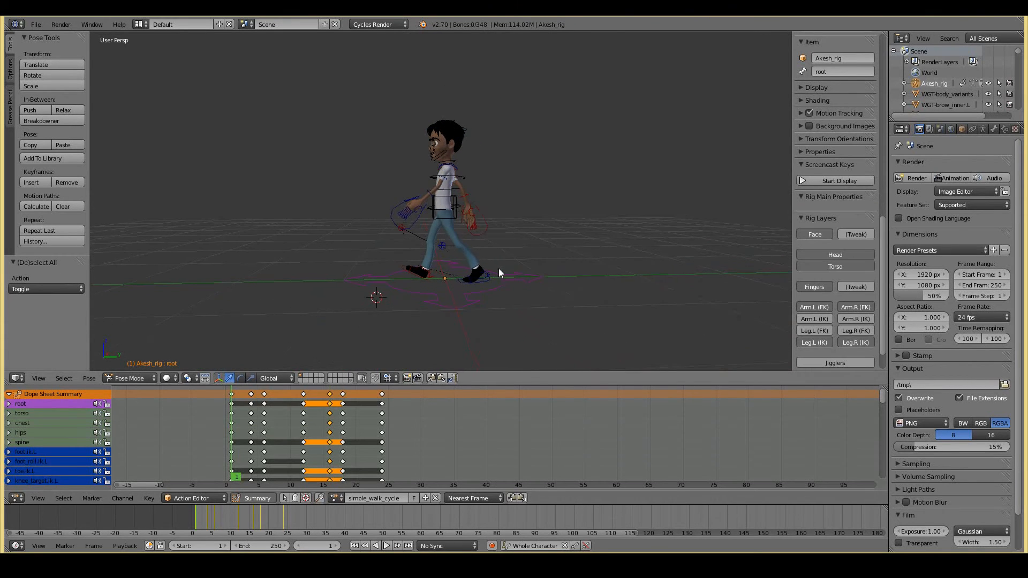
pyautogui.hotkey('alt', 'a')
pyautogui.press('Escape')
pyautogui.moveTo(306, 454); pyautogui.dragTo(330, 455)
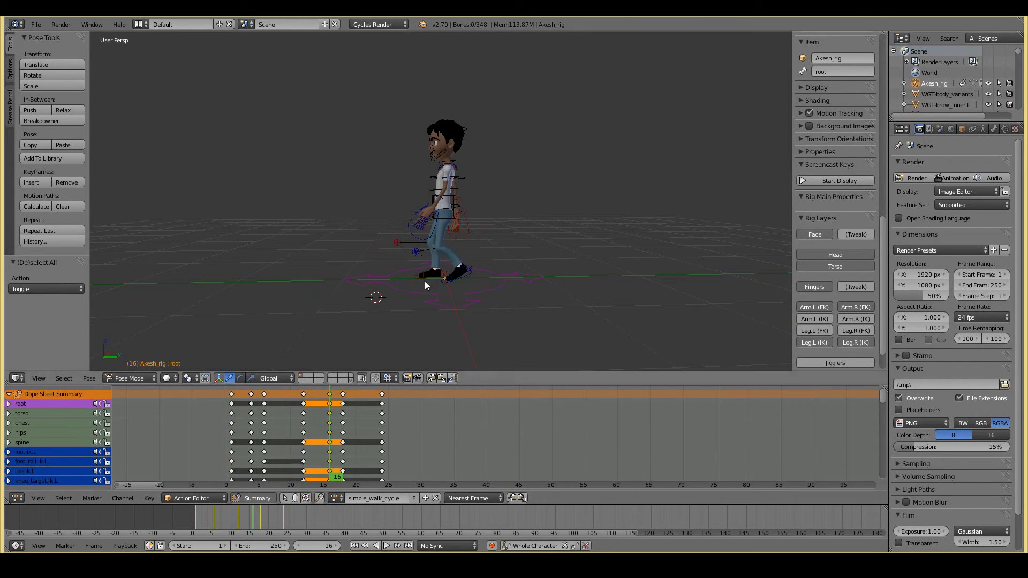
# Reselect all rig controls at frame 16, excluding the root and the facial controls.
pyautogui.press('a')
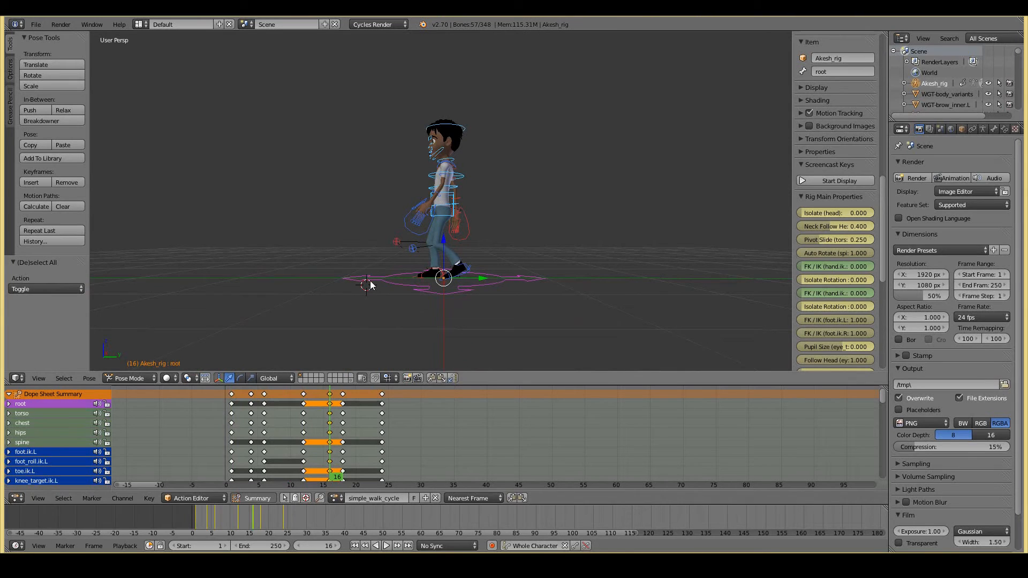
pyautogui.moveTo(430, 310); pyautogui.dragTo(497, 293, button='middle')
pyautogui.rightClick(521, 280)
pyautogui.scroll(2, 520, 280)
pyautogui.moveTo(429, 137); pyautogui.dragTo(431, 148, button='middle')
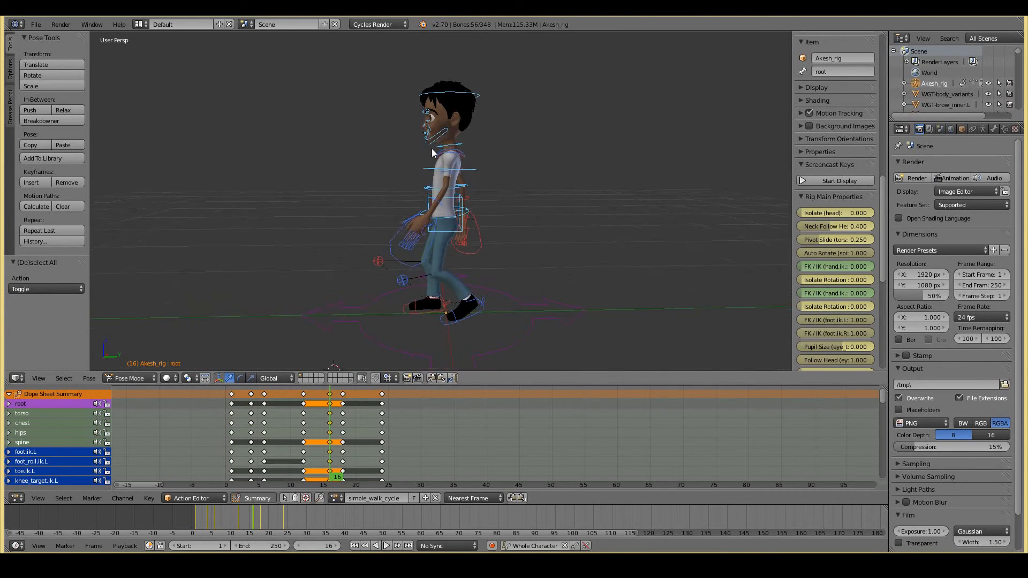
pyautogui.scroll(2, 432, 149)
pyautogui.press('b')
pyautogui.rightClick(407, 66)
pyautogui.press('c')
pyautogui.rightClick(425, 113)
pyautogui.moveTo(415, 69)
pyautogui.mouseDown(button='middle')
pyautogui.moveTo(425, 113)
pyautogui.moveTo(411, 173)
pyautogui.moveTo(493, 193)
pyautogui.moveTo(407, 176)
pyautogui.mouseUp(button='middle')
pyautogui.scroll(-3, 406, 214)
pyautogui.moveTo(406, 230); pyautogui.dragTo(428, 350, button='middle')
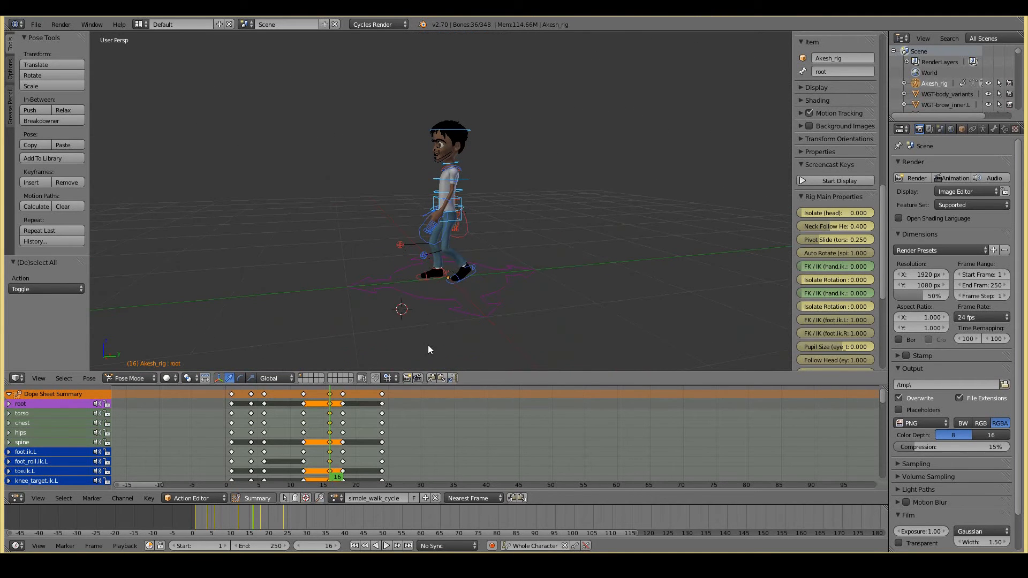
# Paste the copied pose flipped on the X axis at frame 16 and insert a Whole Character keyframe.
pyautogui.click(452, 378)
pyautogui.moveTo(414, 242); pyautogui.dragTo(400, 237, button='middle')
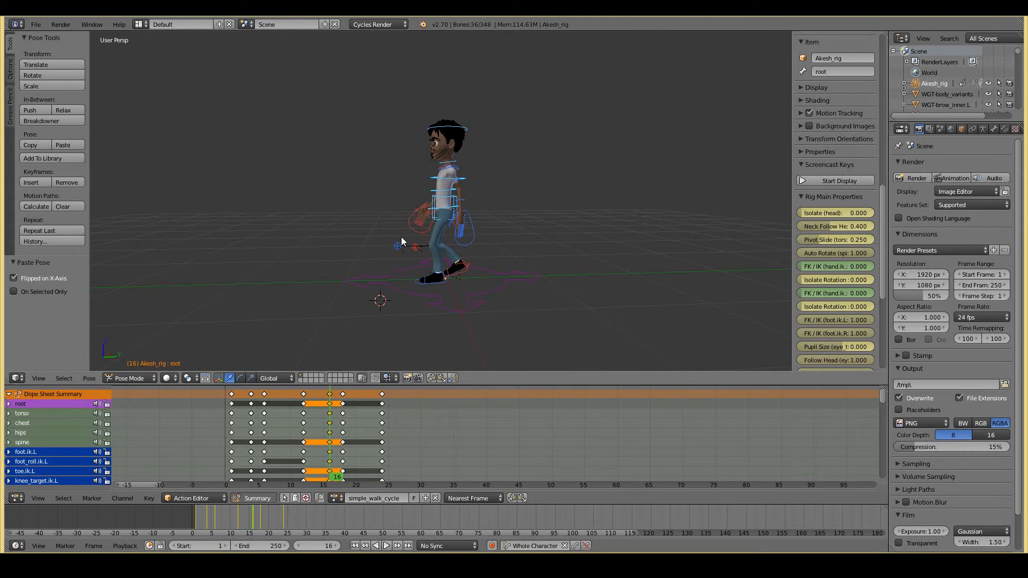
pyautogui.press('i')
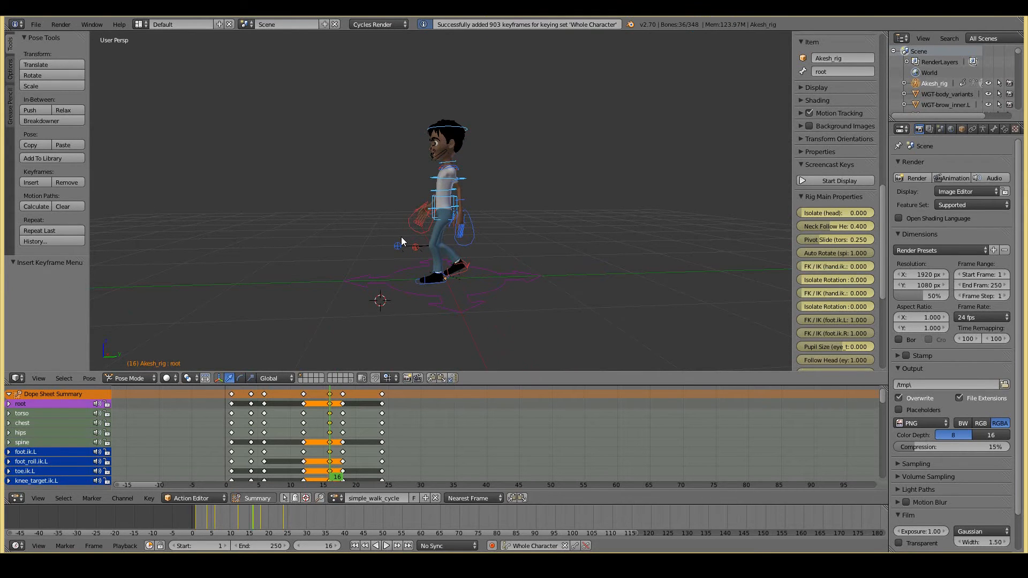
# Deselect the controls and play the walk cycle repeatedly from frame 1 to check the mirrored in-between pose.
pyautogui.click(230, 447)
pyautogui.press('a')
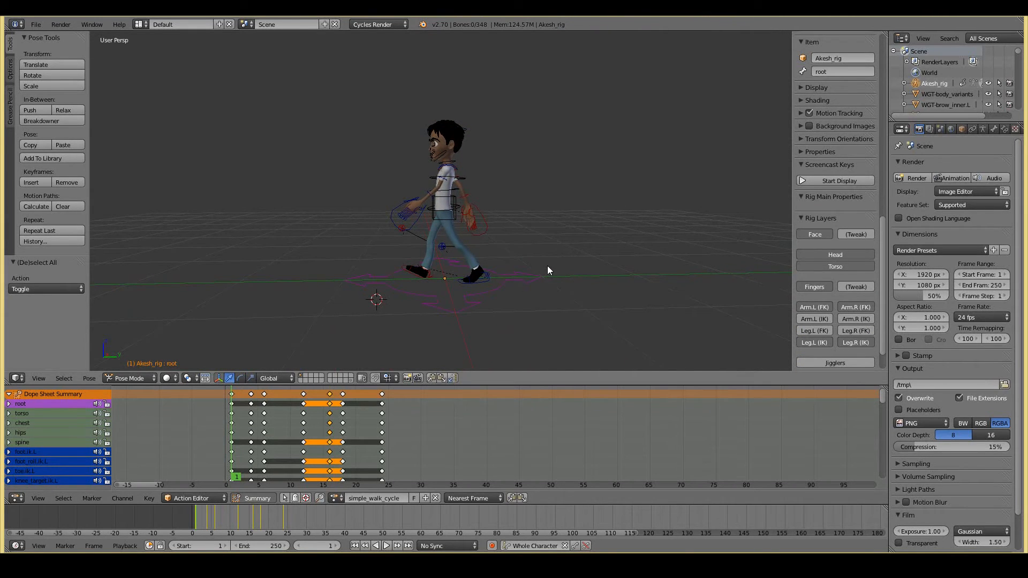
pyautogui.hotkey('alt', 'a')
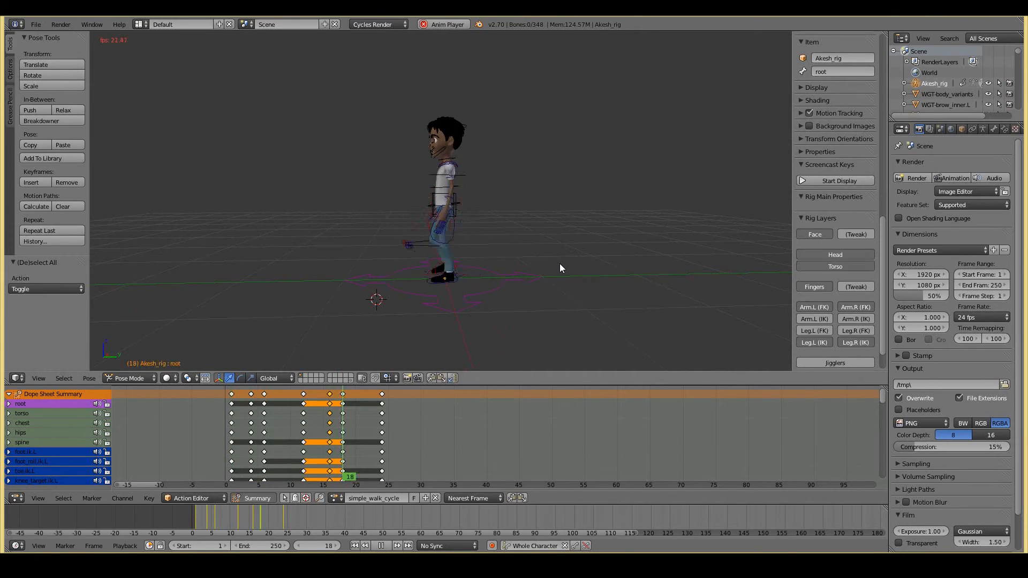
pyautogui.press('Escape')
pyautogui.hotkey('alt', 'a')
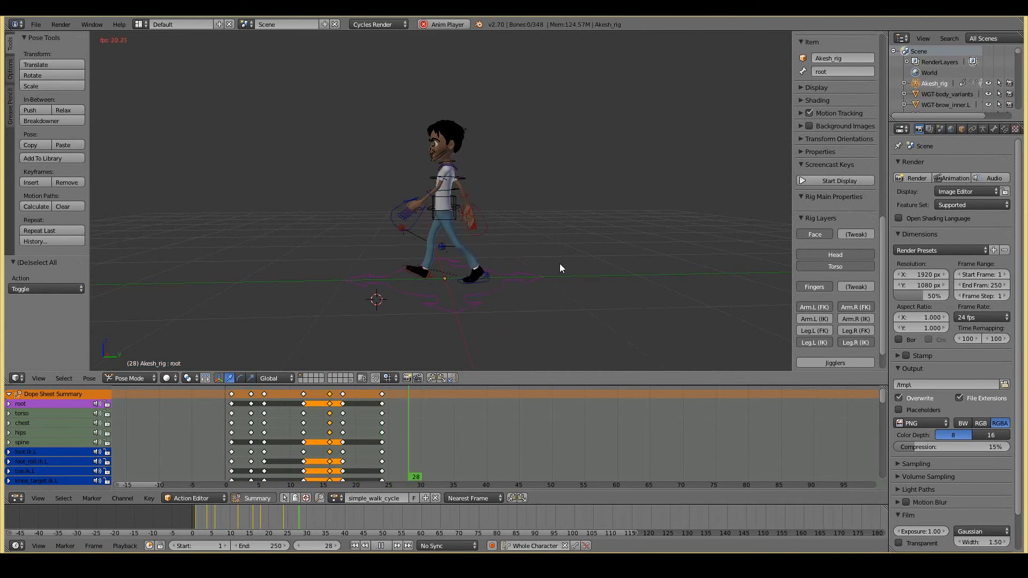
pyautogui.press('Escape')
pyautogui.hotkey('alt', 'a')
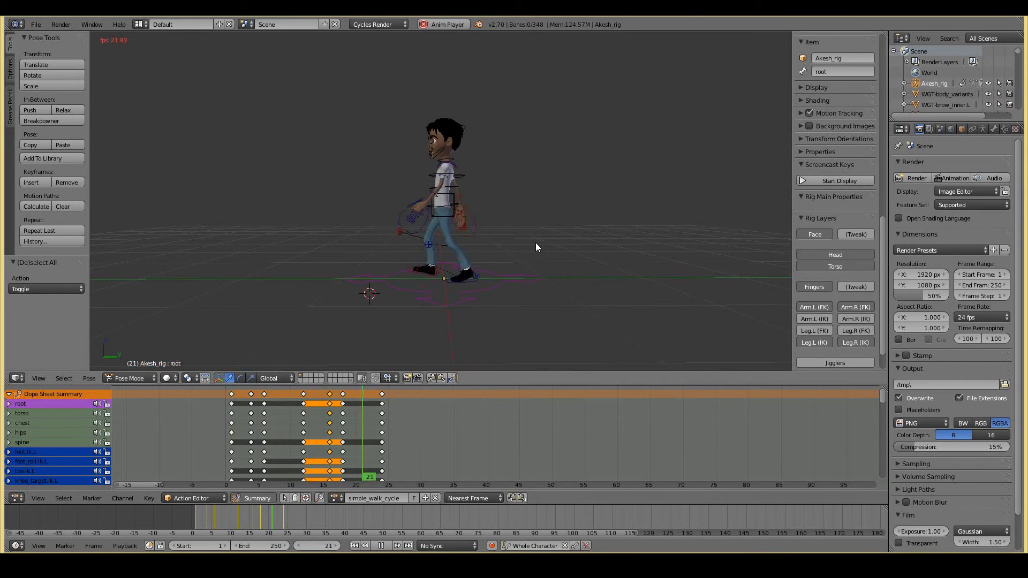
pyautogui.press('Escape')
pyautogui.hotkey('alt', 'a')
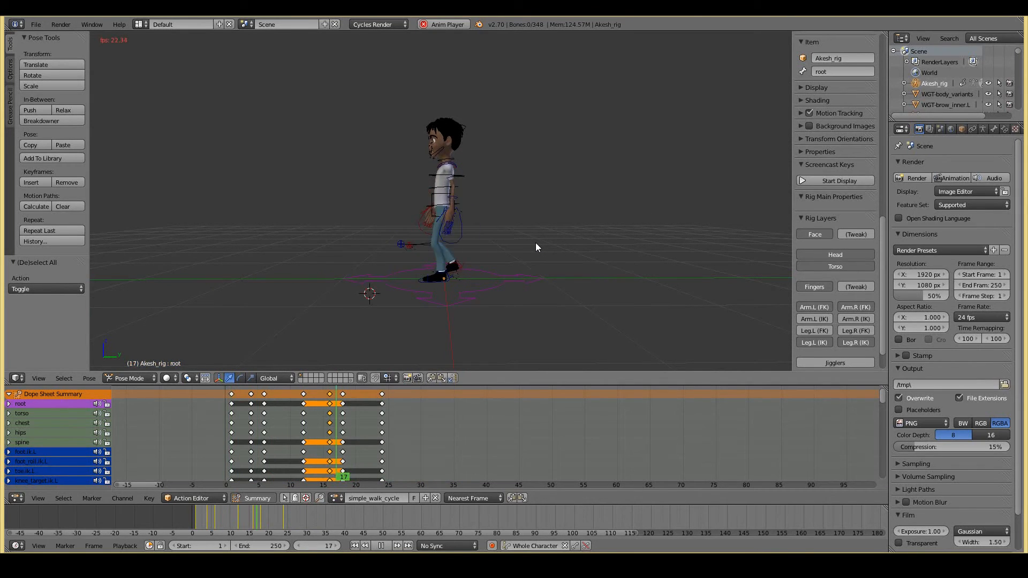
pyautogui.press('Escape')
# Move the whole column of keyframes at frame 4 to frame 3.
pyautogui.keyDown('alt'); pyautogui.rightClick(249, 404); pyautogui.keyUp('alt')
pyautogui.press('g')
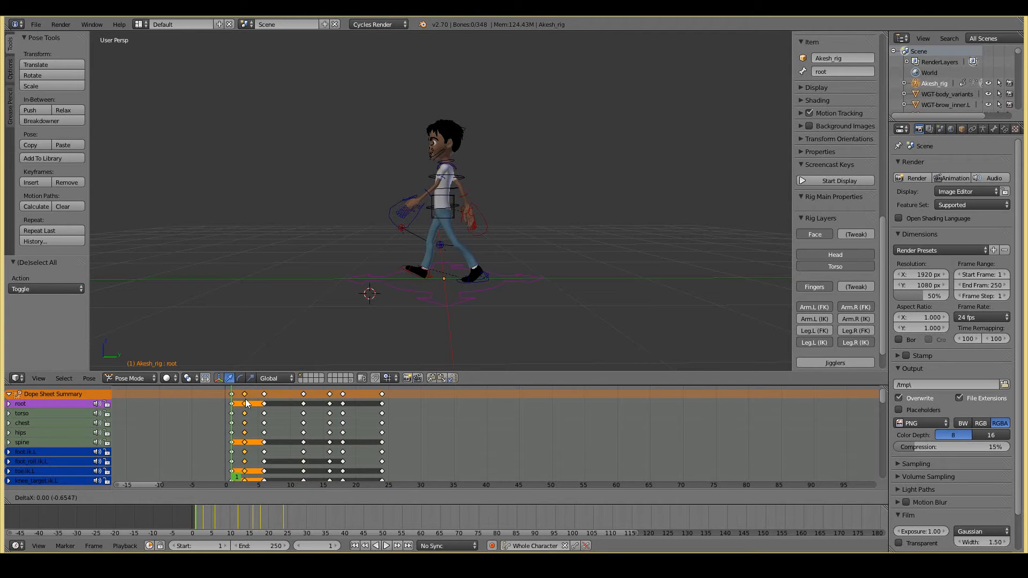
pyautogui.press('Escape')
pyautogui.scroll(4, 455, 436)
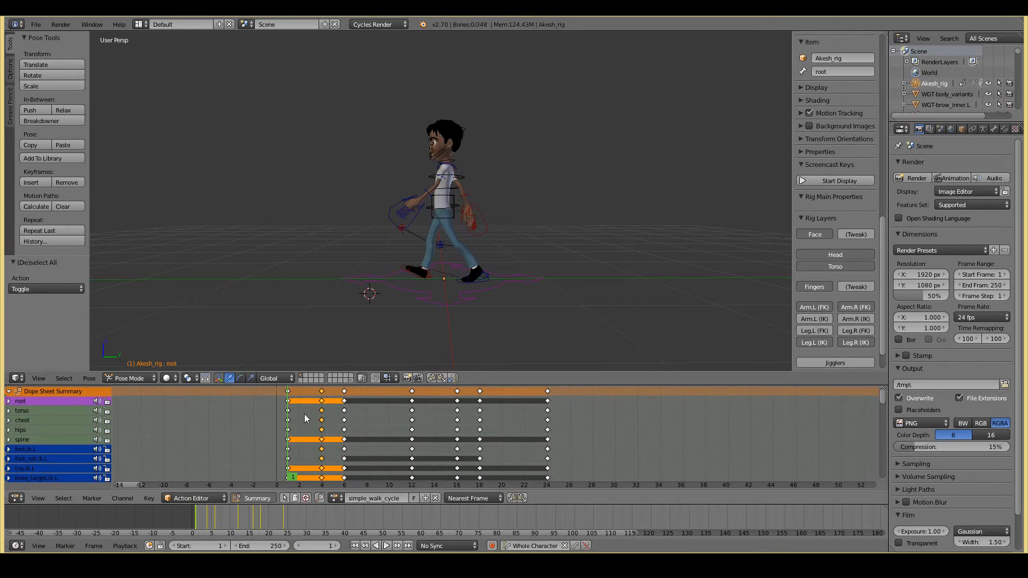
pyautogui.press('g')
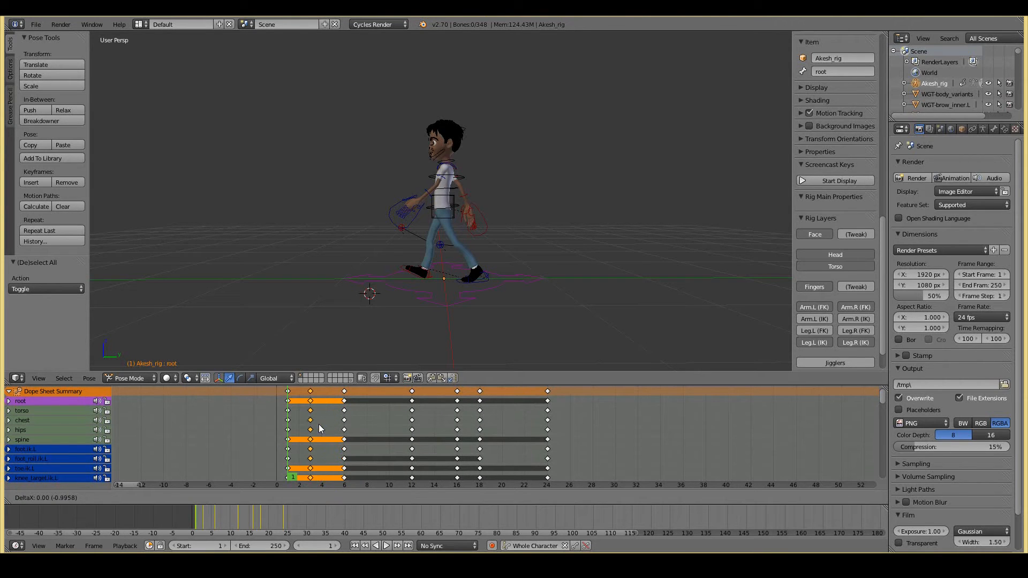
pyautogui.press('Escape')
pyautogui.scroll(2, 343, 431)
pyautogui.moveTo(363, 432); pyautogui.dragTo(357, 437, button='middle')
pyautogui.press('g')
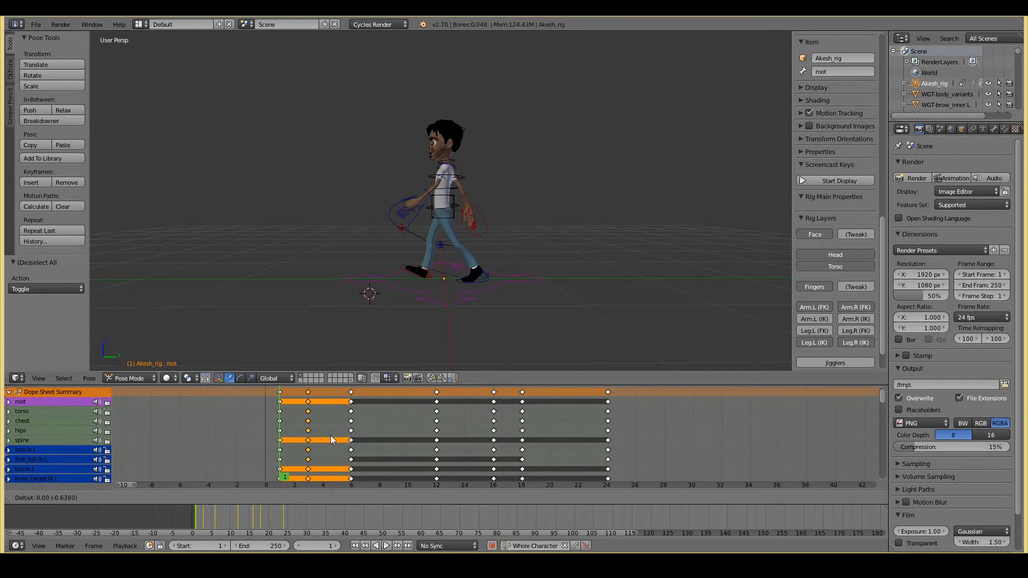
pyautogui.click(333, 437)
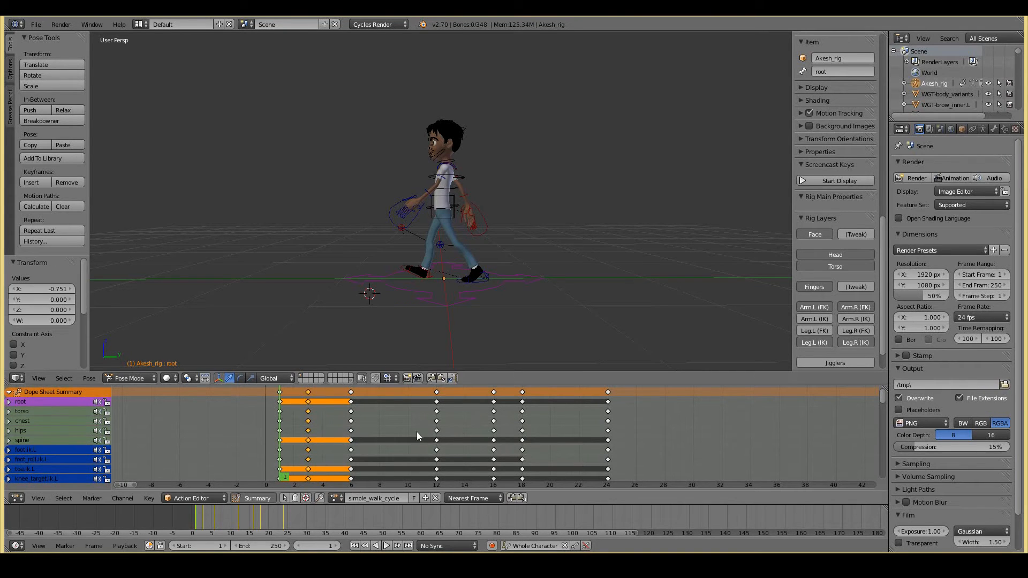
# Move the whole column of keyframes at frame 16 to frame 15.
pyautogui.click(496, 393)
pyautogui.press('g')
pyautogui.click(481, 391)
# Play the retimed walk cycle several times from frame 1 to review the motion.
pyautogui.hotkey('alt', 'a')
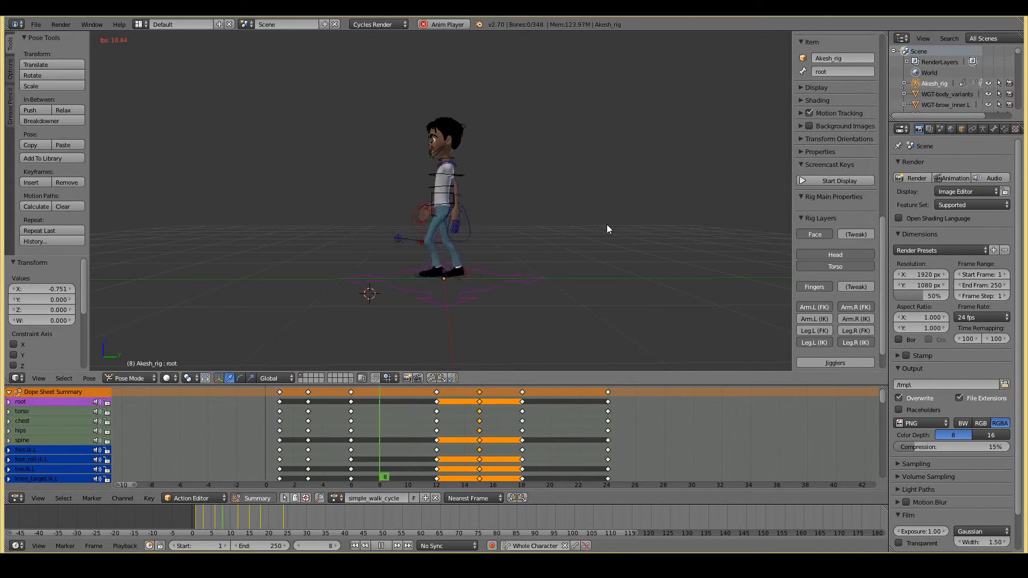
pyautogui.press('Escape')
pyautogui.hotkey('alt', 'a')
pyautogui.press('Escape')
pyautogui.hotkey('alt', 'a')
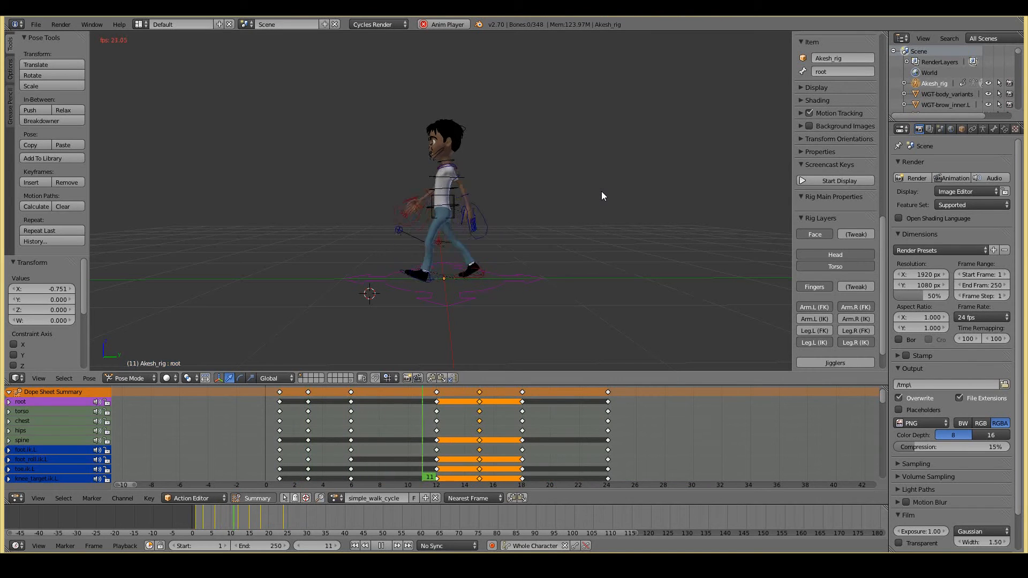
pyautogui.press('Escape')
pyautogui.hotkey('alt', 'a')
pyautogui.press('Escape')
pyautogui.hotkey('alt', 'a')
pyautogui.press('Escape')
pyautogui.hotkey('alt', 'a')
pyautogui.press('Escape')
pyautogui.hotkey('alt', 'a')
pyautogui.moveTo(575, 270); pyautogui.dragTo(494, 297, button='middle')
pyautogui.press('Escape')
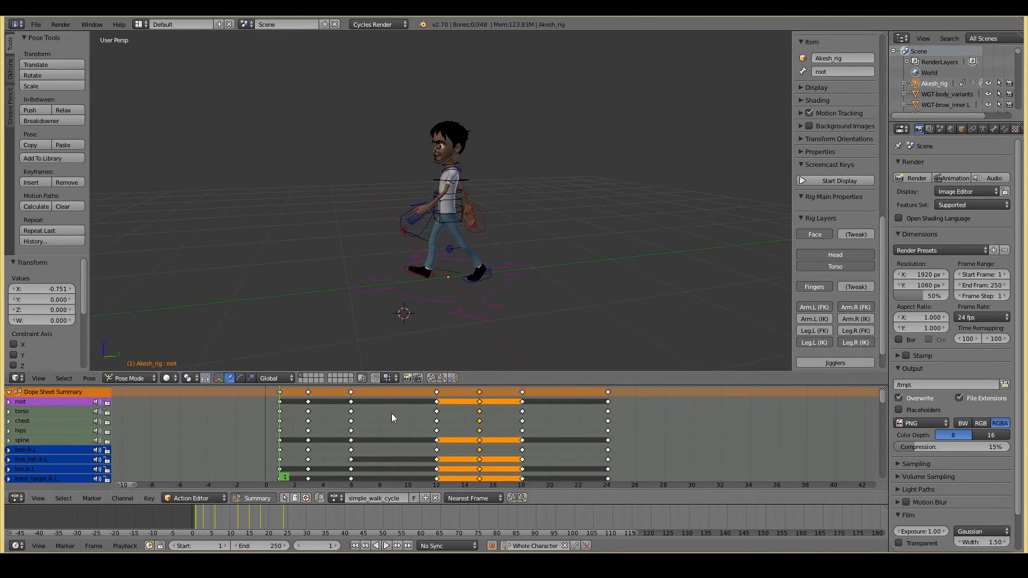
# Go to frame 9 and raise the torso control by 0.010 along global Z in the right side view.
pyautogui.click(393, 417)
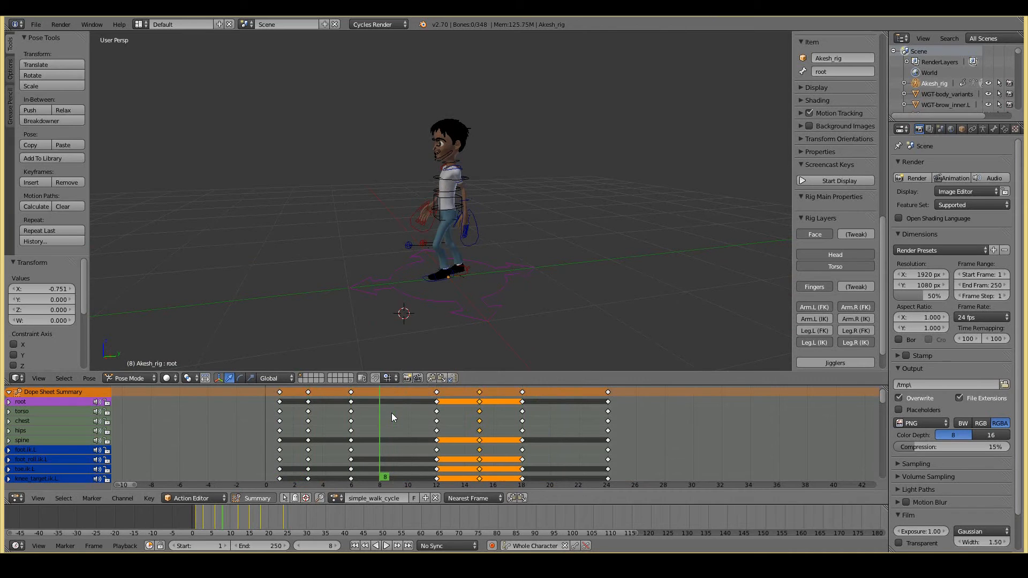
pyautogui.moveTo(427, 256); pyautogui.dragTo(533, 249, button='middle')
pyautogui.scroll(4, 532, 249)
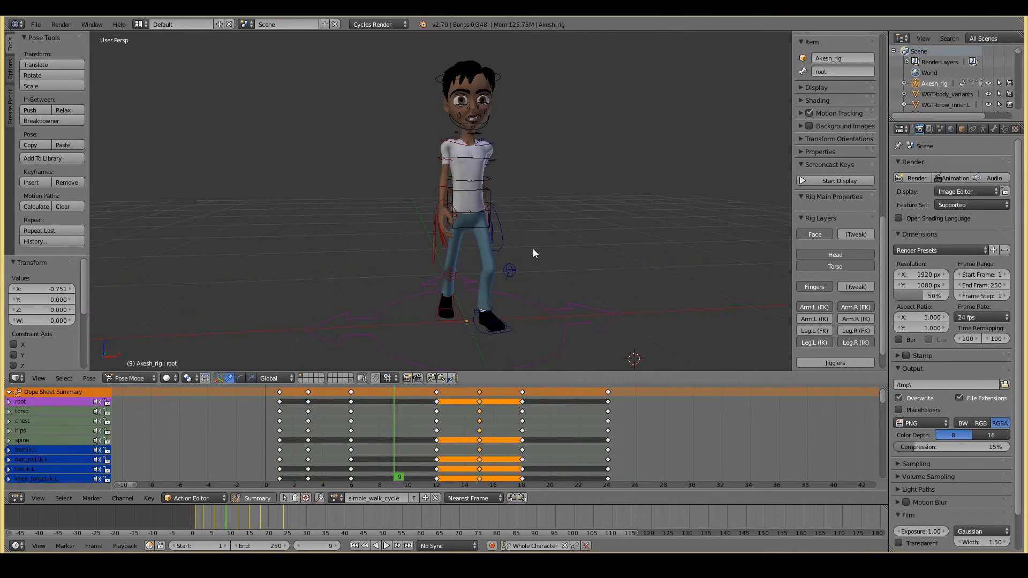
pyautogui.rightClick(465, 229)
pyautogui.press('KP_3')
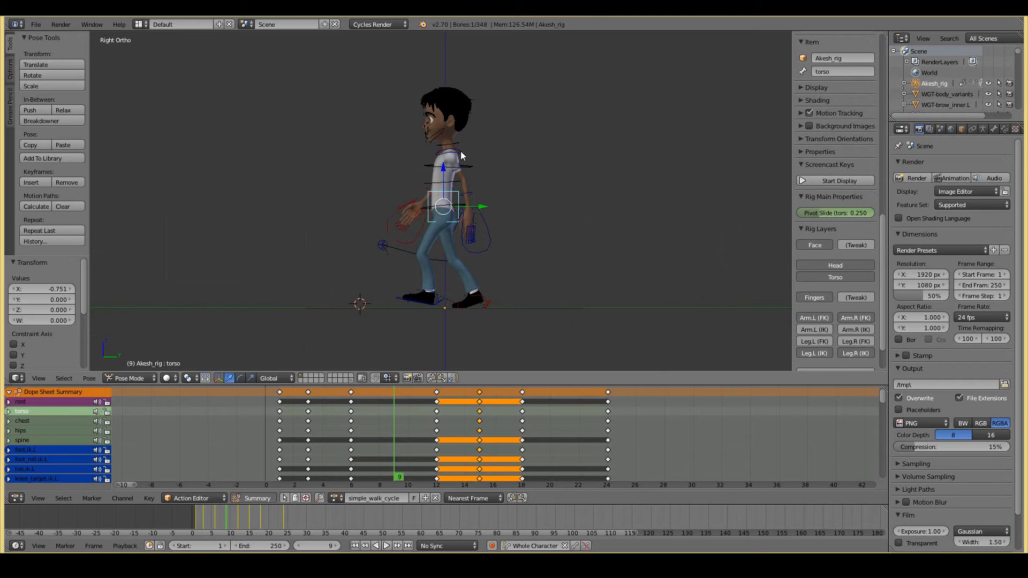
pyautogui.scroll(1, 489, 218)
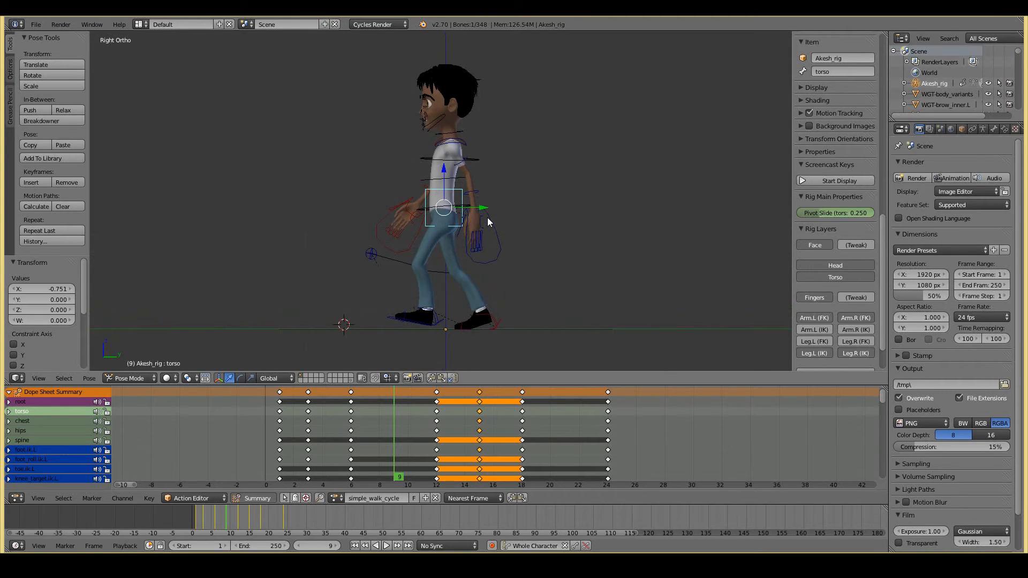
pyautogui.press('g')
pyautogui.press('z')
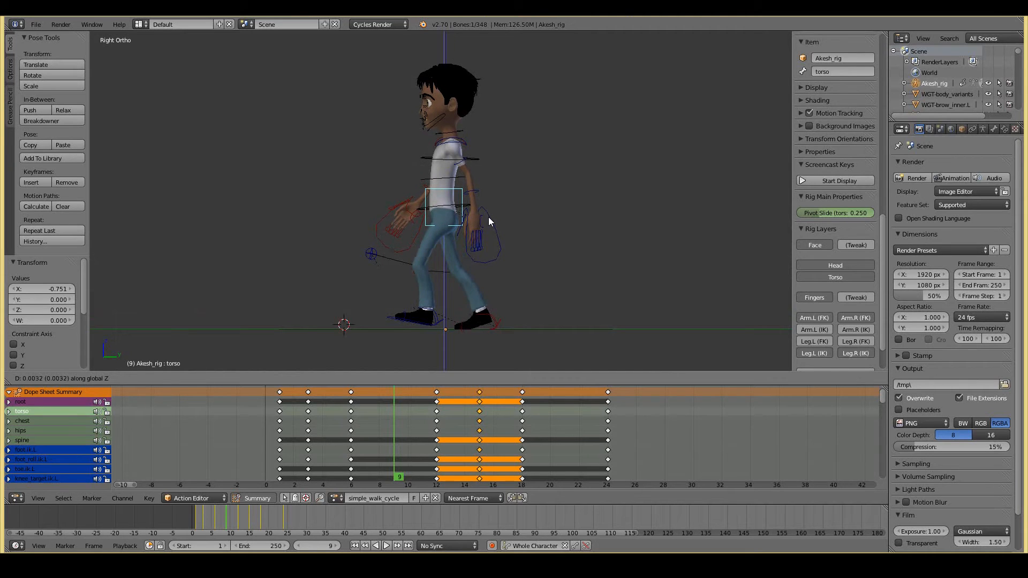
pyautogui.click(488, 216)
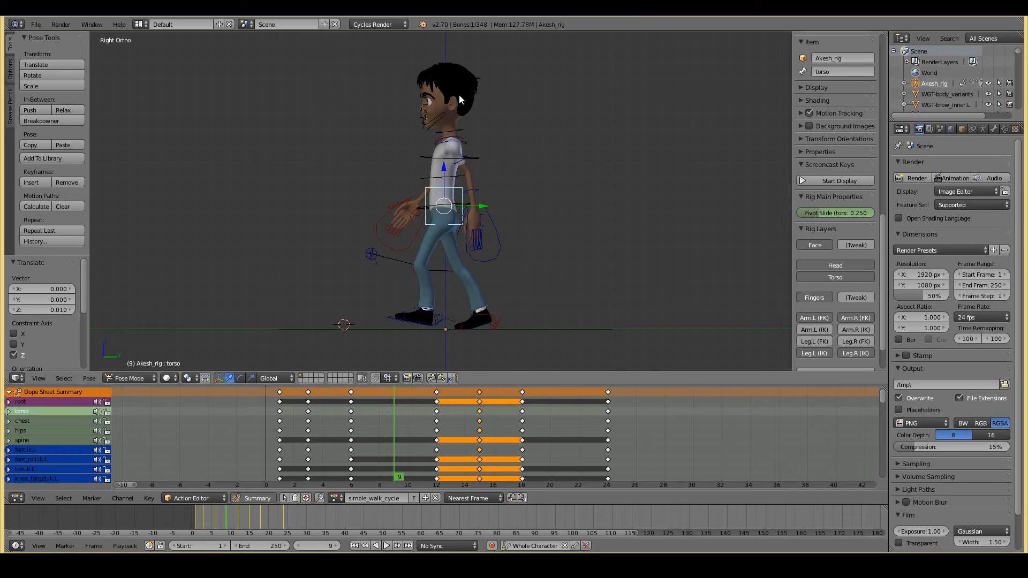
# Insert a Whole Character keyframe at frame 9 and rotate the right foot roll control by about -25.9°.
pyautogui.rightClick(477, 82)
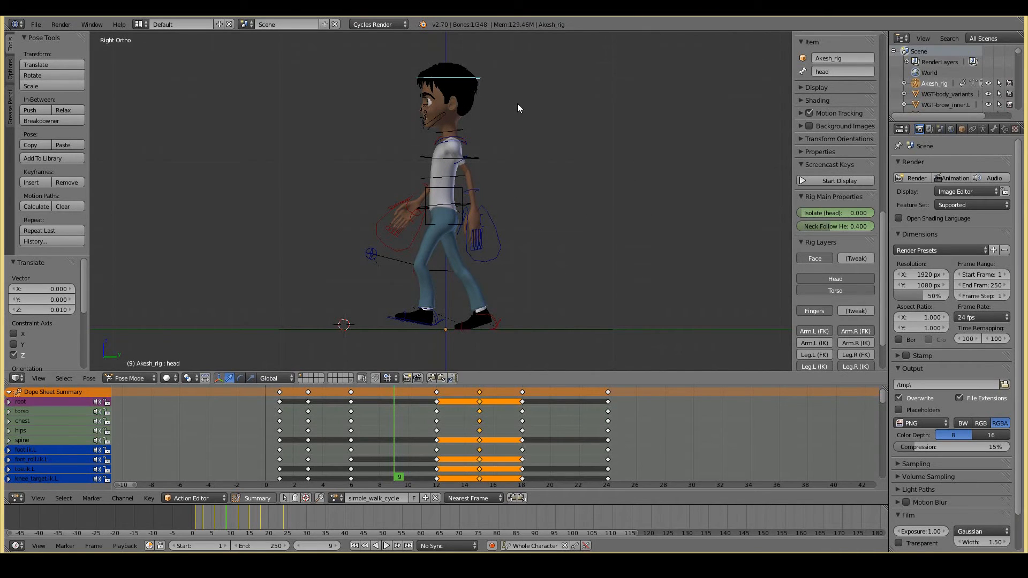
pyautogui.rightClick(499, 322)
pyautogui.press('i')
pyautogui.press('r')
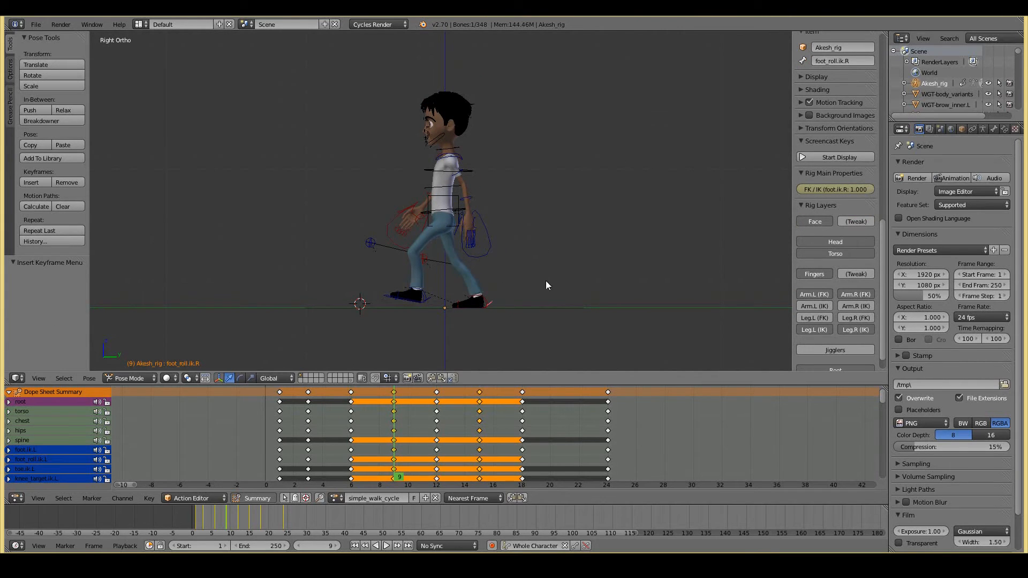
pyautogui.click(541, 236)
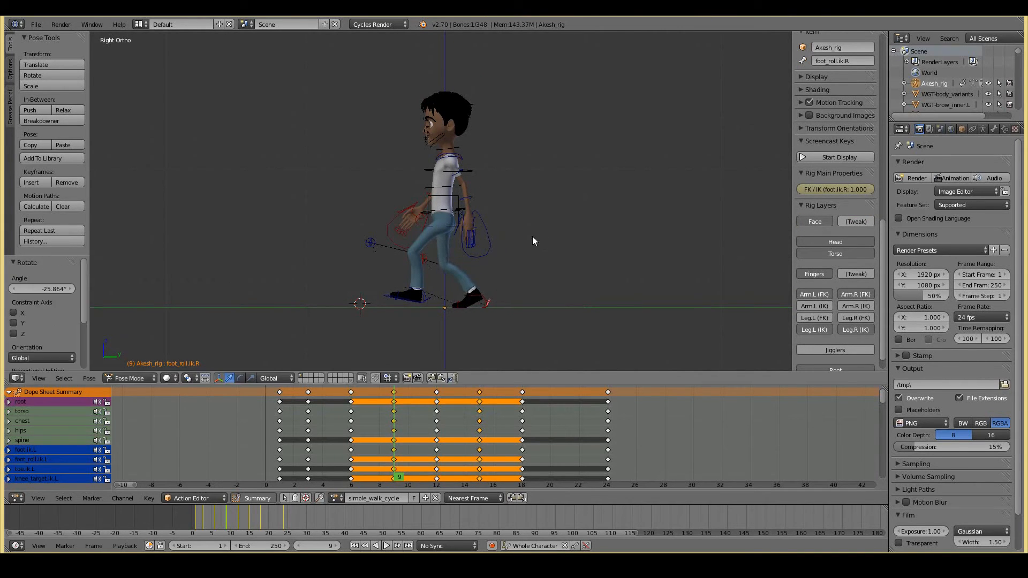
# Raise the torso control by 0.050 along global Z at frame 9 and insert a Whole Character keyframe.
pyautogui.rightClick(455, 231)
pyautogui.rightClick(471, 228)
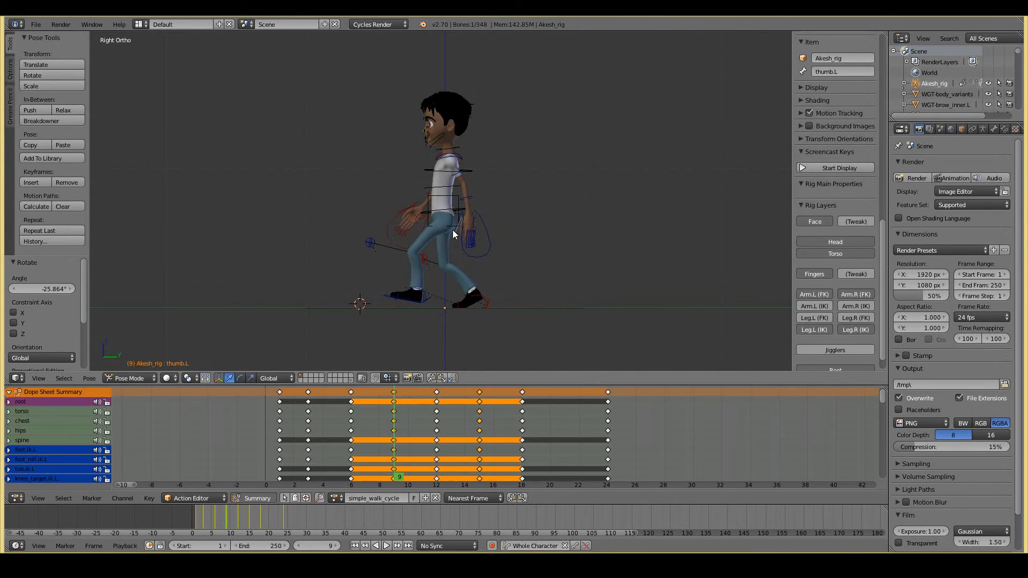
pyautogui.rightClick(443, 225)
pyautogui.press('g')
pyautogui.press('z')
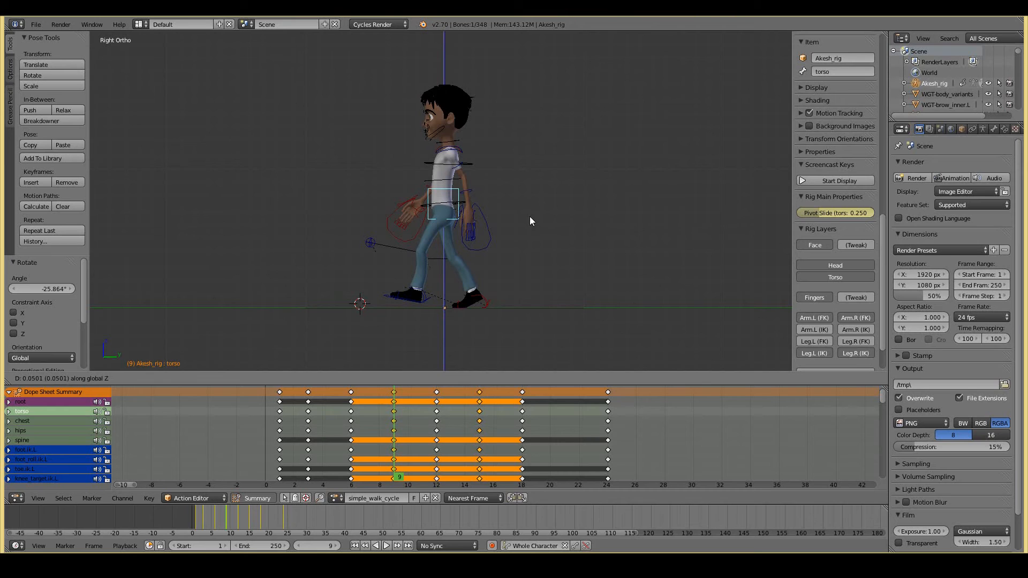
pyautogui.click(530, 217)
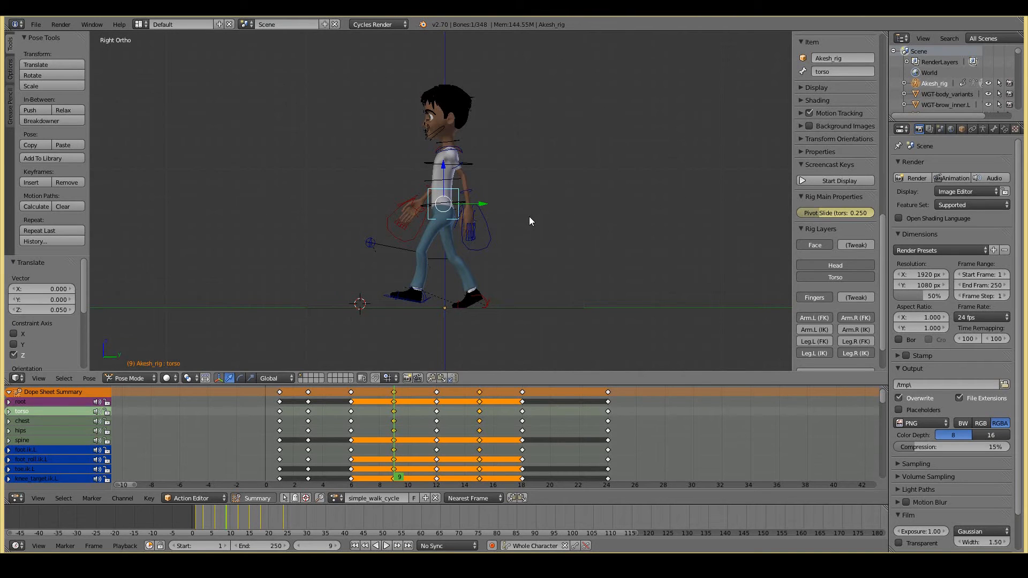
pyautogui.press('i')
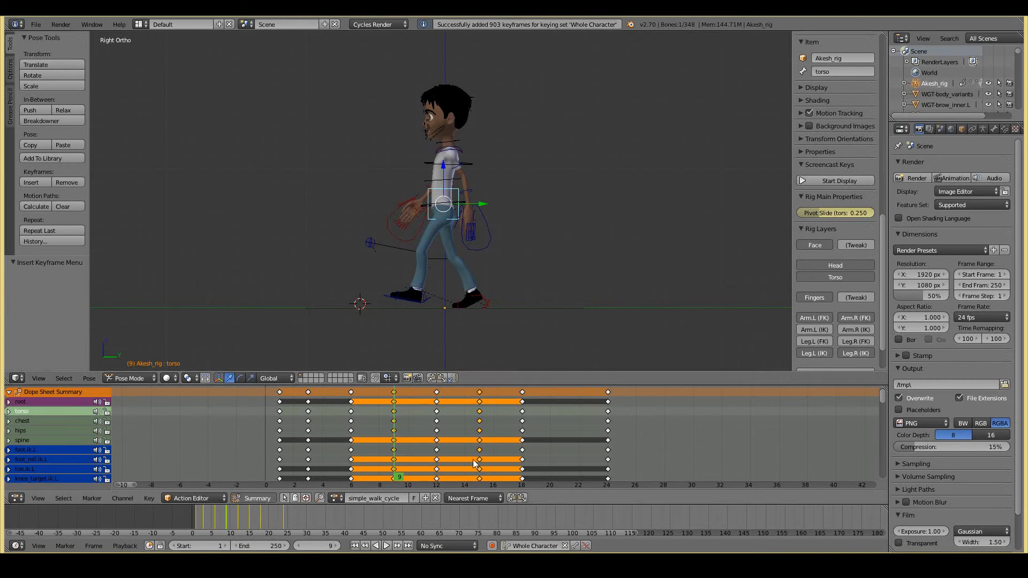
# Enable automatic keyframing, compare frames 6 and 9, and raise the torso by another 0.019 along global Z at frame 9.
pyautogui.click(492, 545)
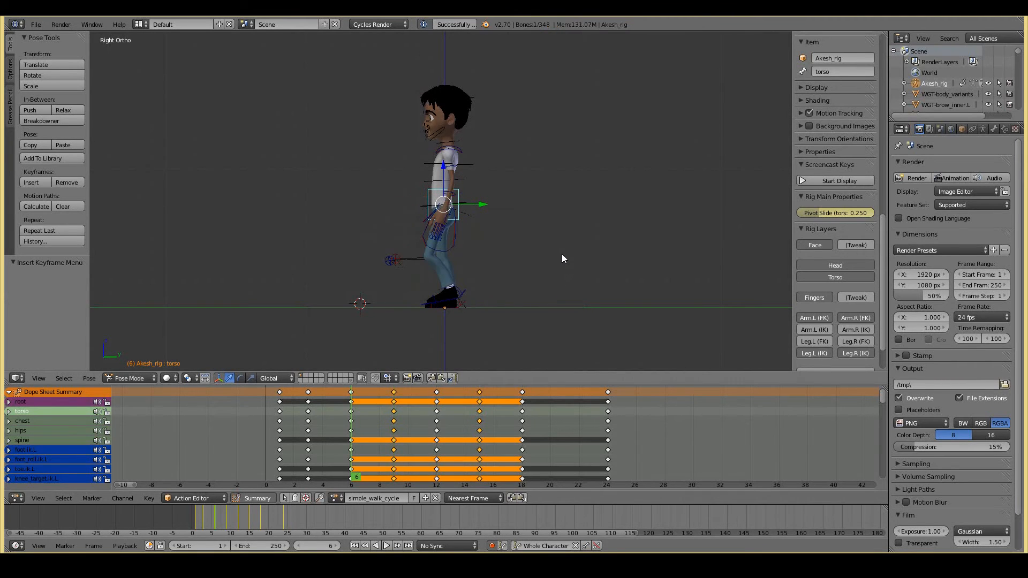
pyautogui.press('Down')
pyautogui.press('Up')
pyautogui.press('Down')
pyautogui.press('Up')
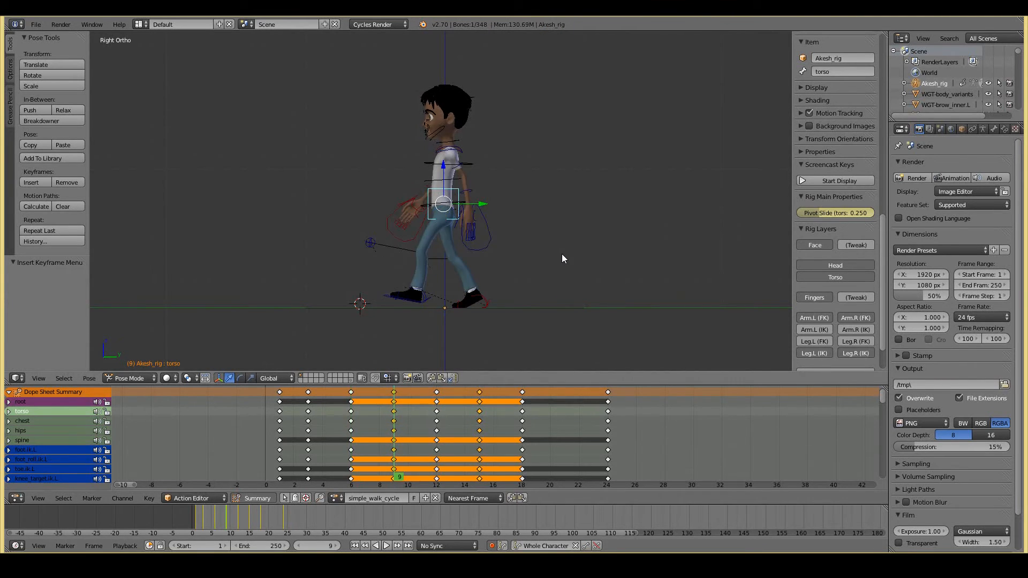
pyautogui.press('g')
pyautogui.press('z')
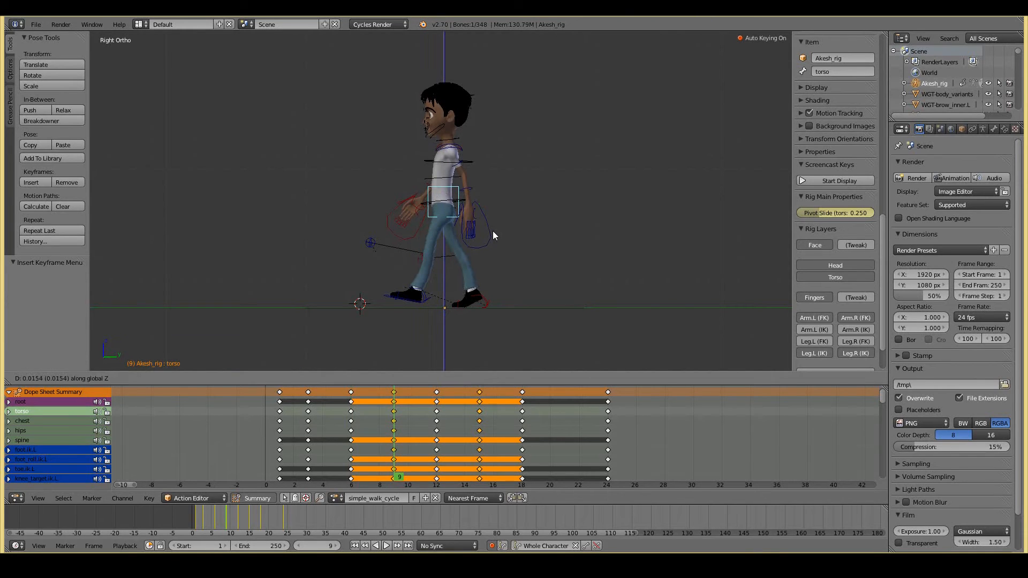
pyautogui.click(493, 235)
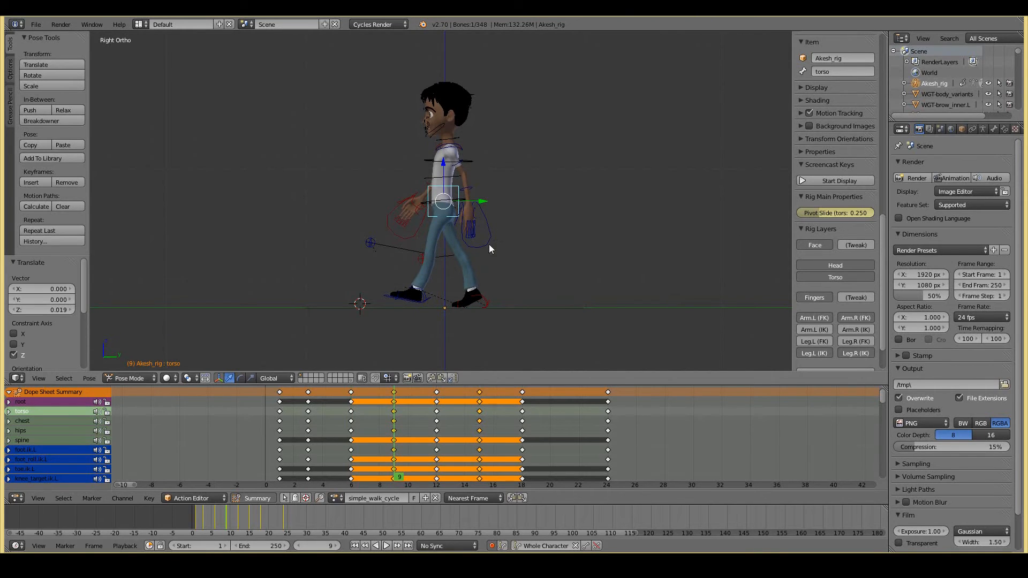
# Rotate the right foot roll control by about -11.8° at frame 9.
pyautogui.rightClick(490, 301)
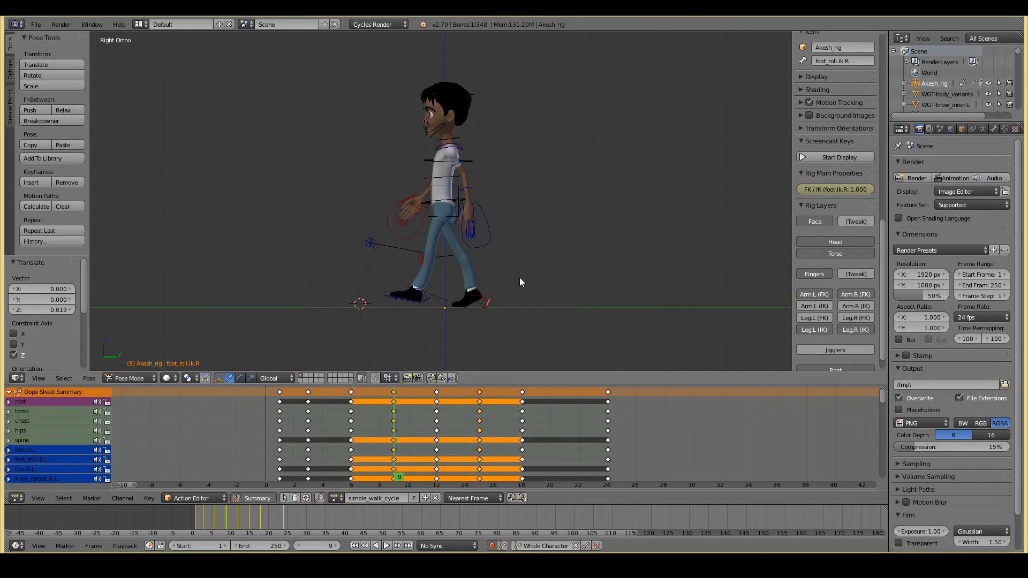
pyautogui.press('r')
pyautogui.click(517, 267)
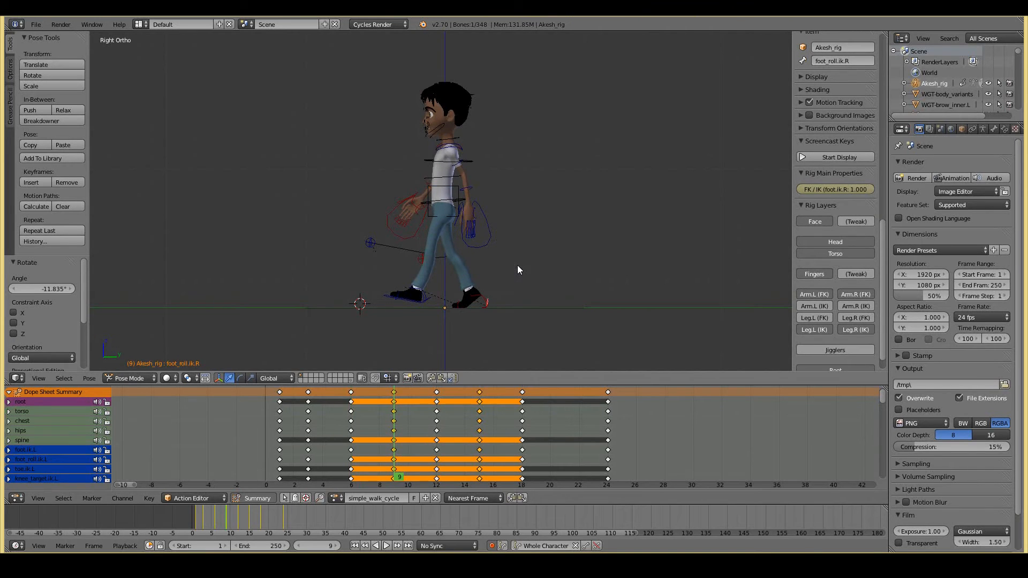
# Play the walk cycle repeatedly and step between the frame 6 and frame 9 poses to review the motion.
pyautogui.press('Down')
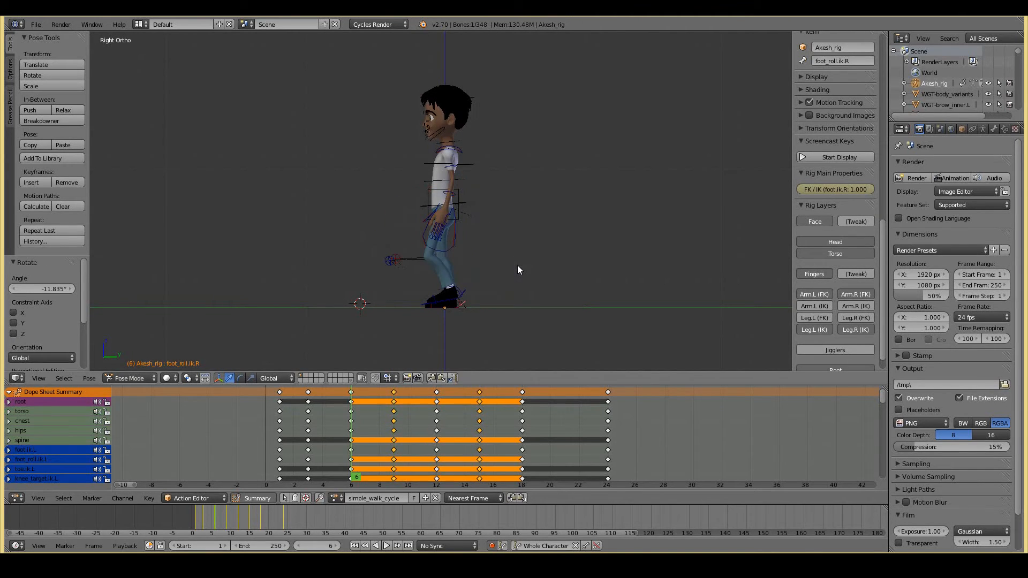
pyautogui.hotkey('alt', 'a')
pyautogui.press('Escape')
pyautogui.hotkey('alt', 'a')
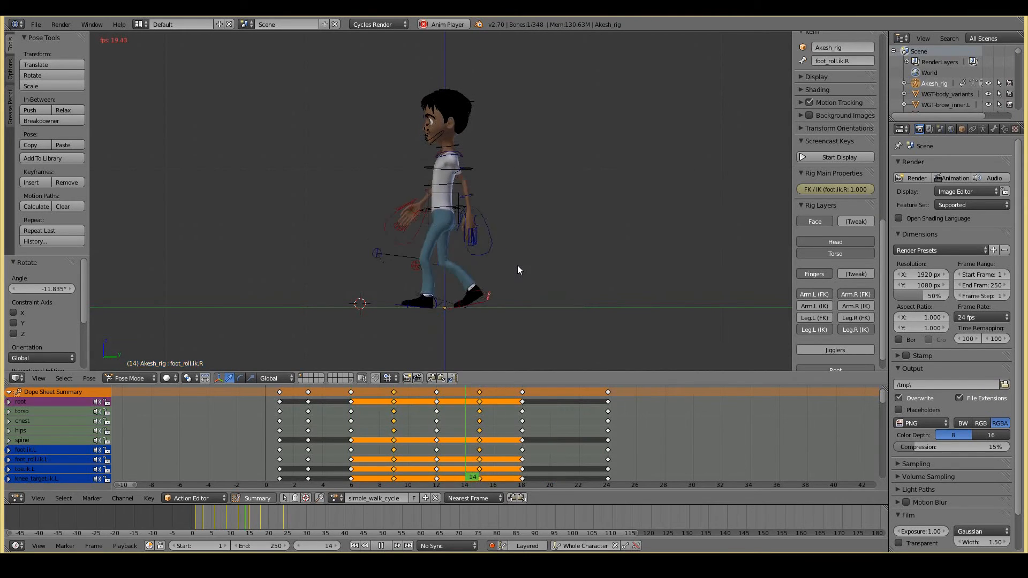
pyautogui.press('Escape')
pyautogui.press('Up')
pyautogui.hotkey('alt', 'a')
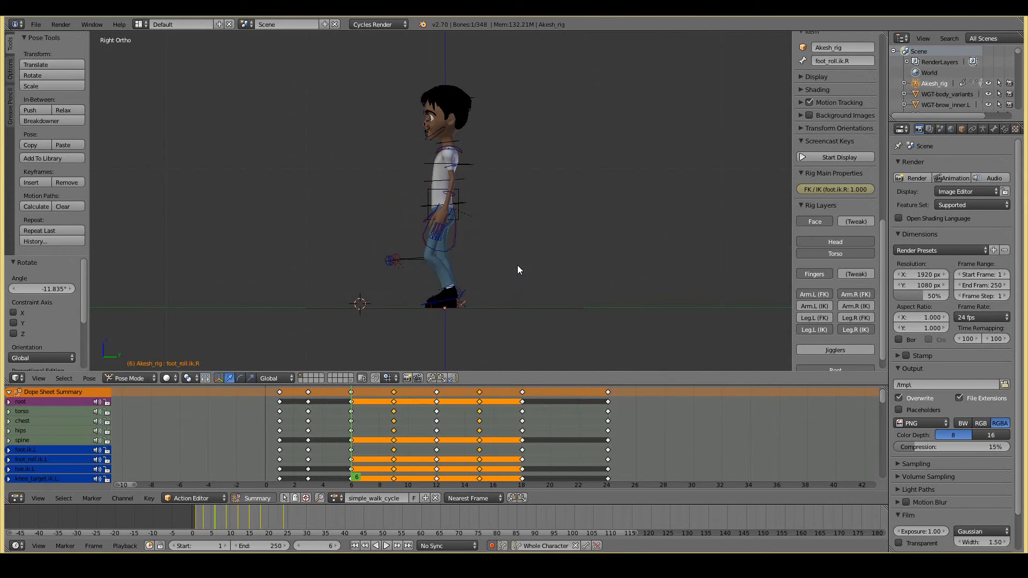
pyautogui.press('Escape')
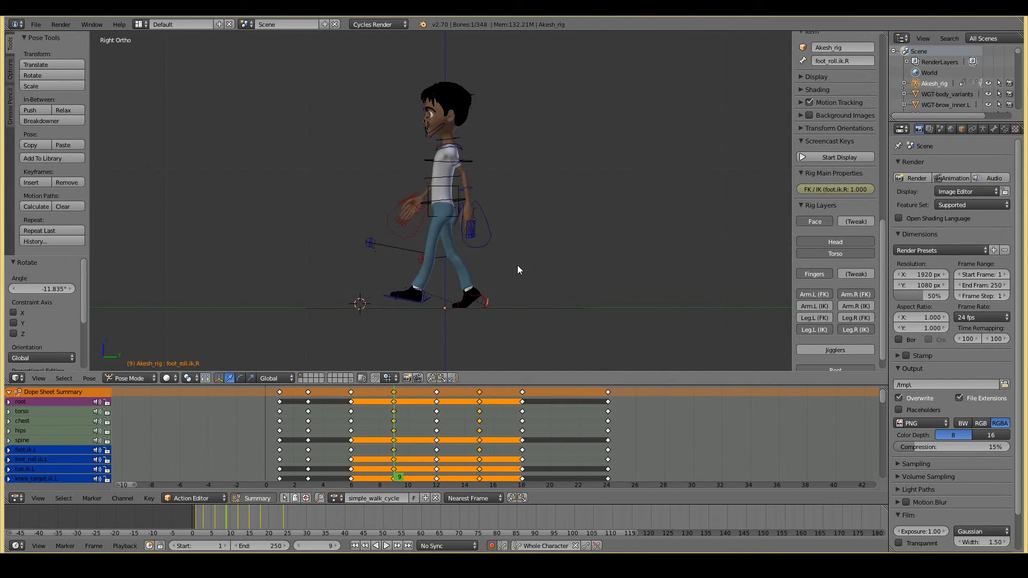
pyautogui.hotkey('alt', 'a')
pyautogui.press('Escape')
pyautogui.press('Down')
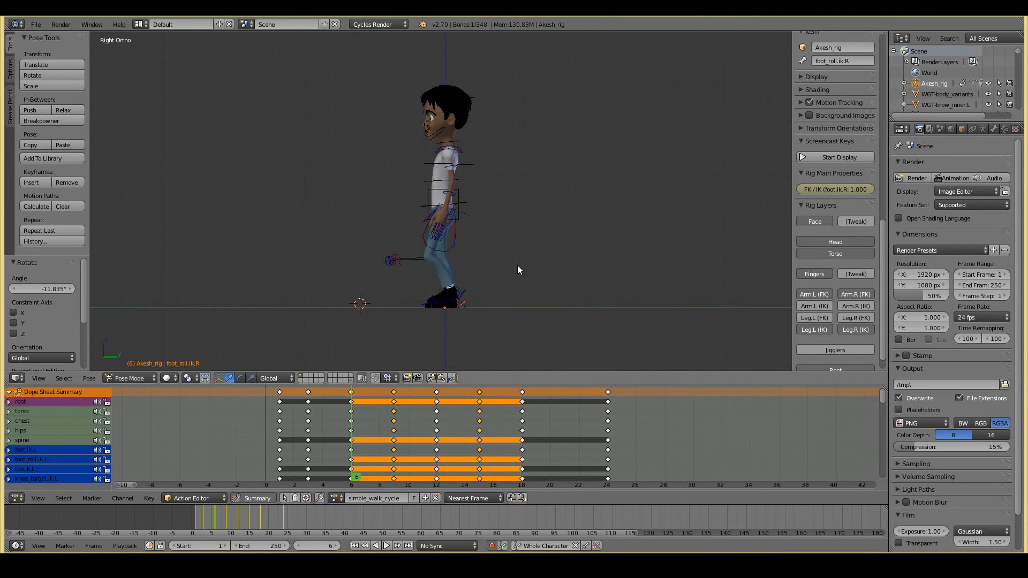
# Move the whole column of keyframes at frame 9 to frame 8 and go to that frame.
pyautogui.rightClick(394, 394)
pyautogui.press('g')
pyautogui.click(381, 396)
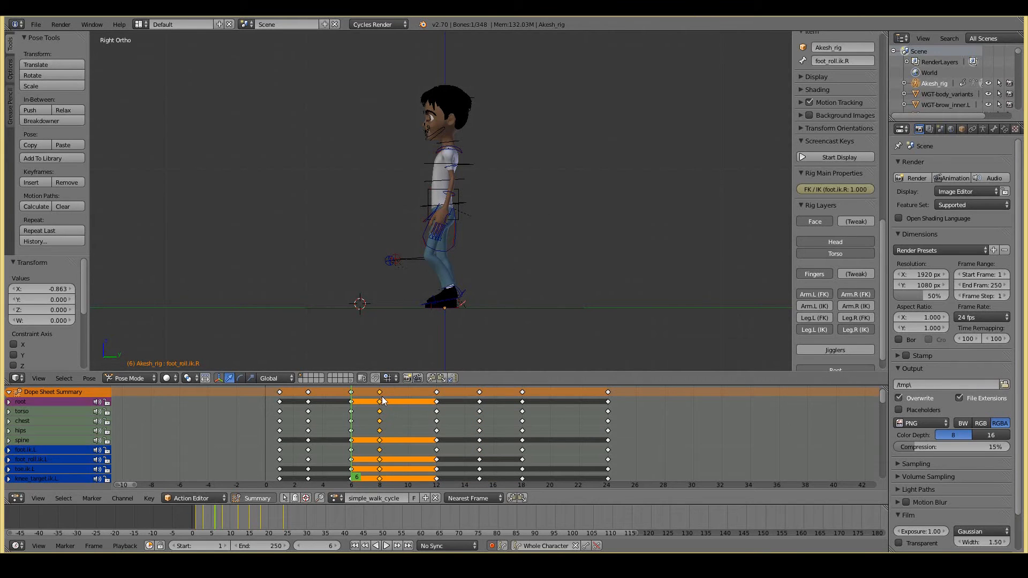
pyautogui.press('Up')
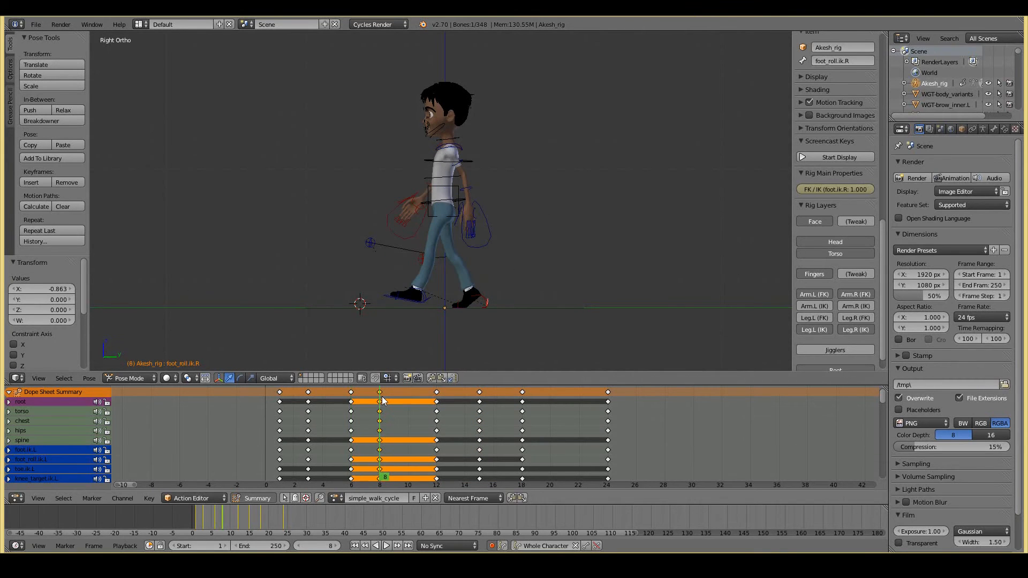
# Lower the torso control by 0.010 along global Z at frame 6.
pyautogui.rightClick(436, 218)
pyautogui.press('g')
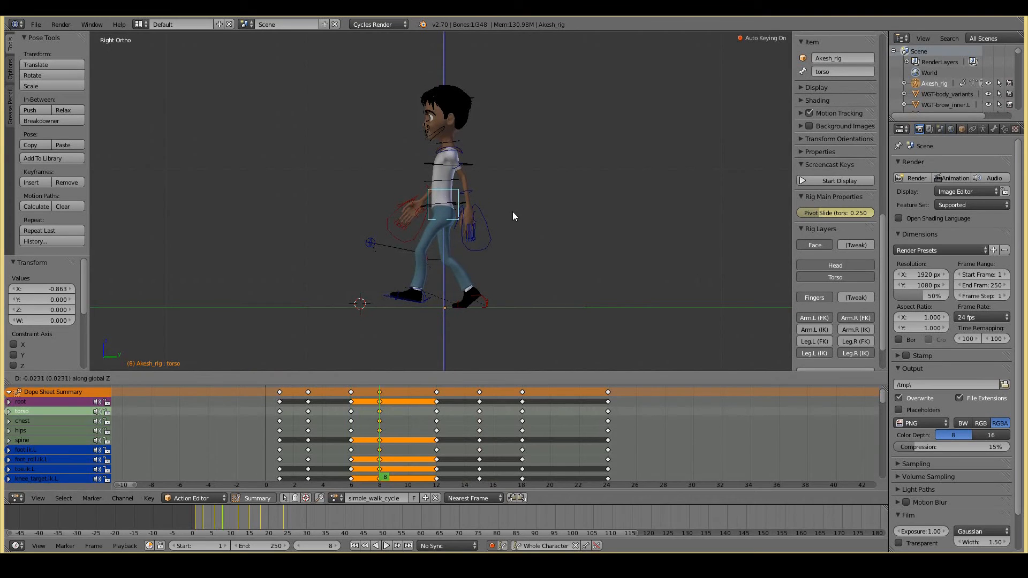
pyautogui.rightClick(513, 211)
pyautogui.press('Down')
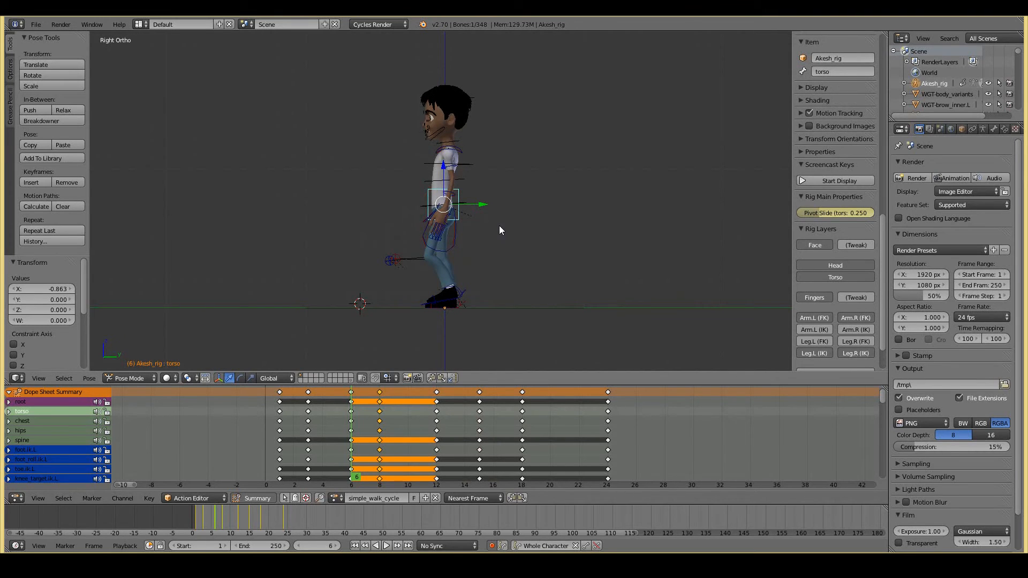
pyautogui.scroll(1, 516, 221)
pyautogui.press('Down')
pyautogui.press('Up')
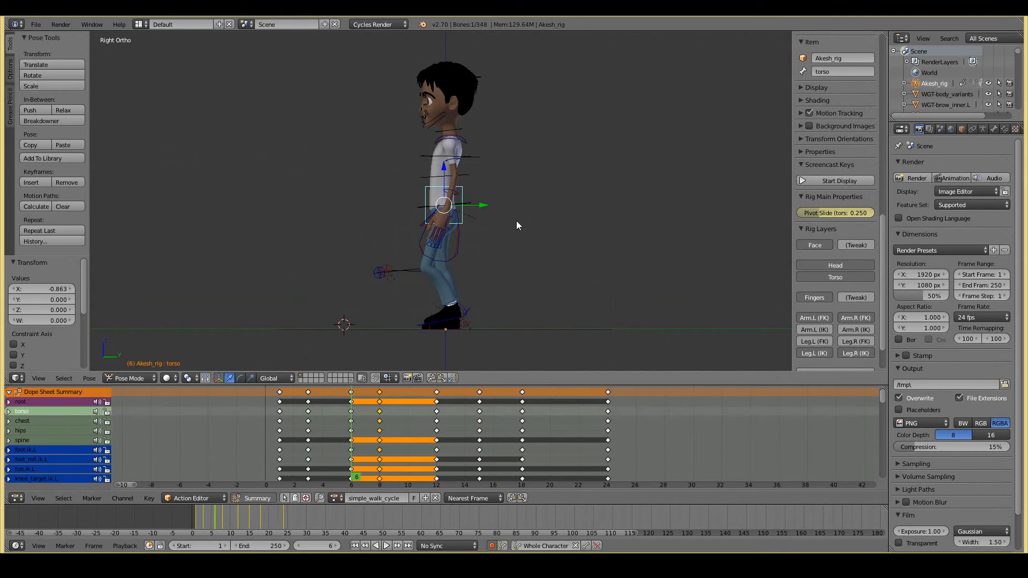
pyautogui.press('g')
pyautogui.press('z')
pyautogui.rightClick(522, 201)
pyautogui.press('g')
pyautogui.press('z')
pyautogui.click(532, 208)
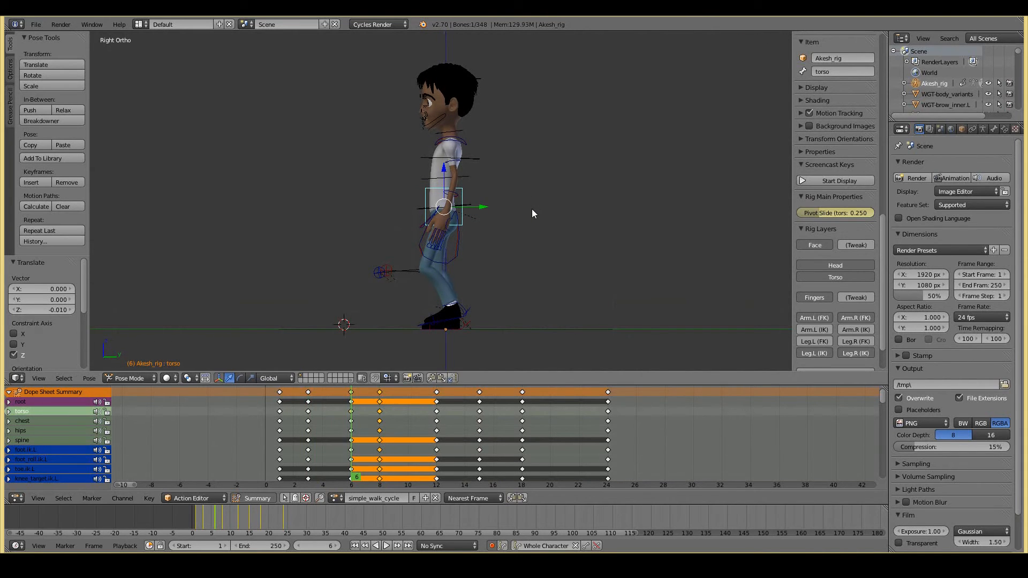
# Lower the torso control by 0.019 along global Z at frame 8.
pyautogui.press('Up')
pyautogui.press('g')
pyautogui.press('z')
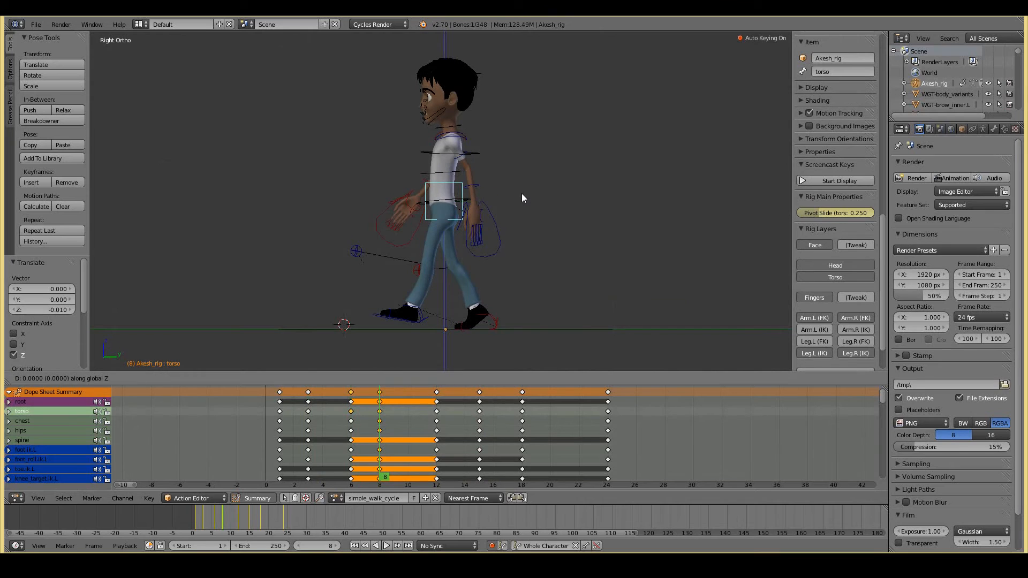
pyautogui.click(521, 259)
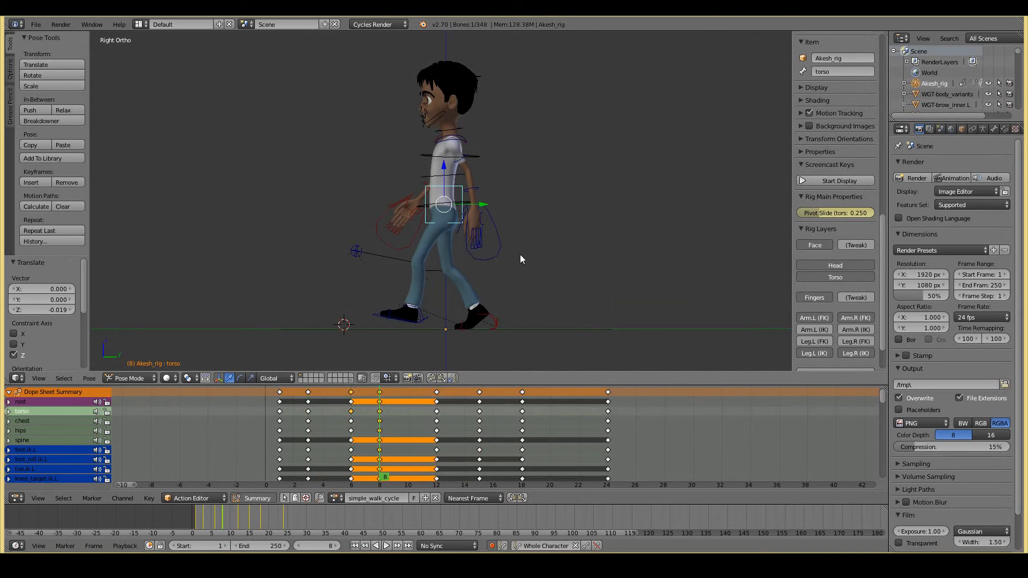
# Rotate the right foot roll control by about 14.7° at frame 8.
pyautogui.rightClick(492, 319)
pyautogui.press('r')
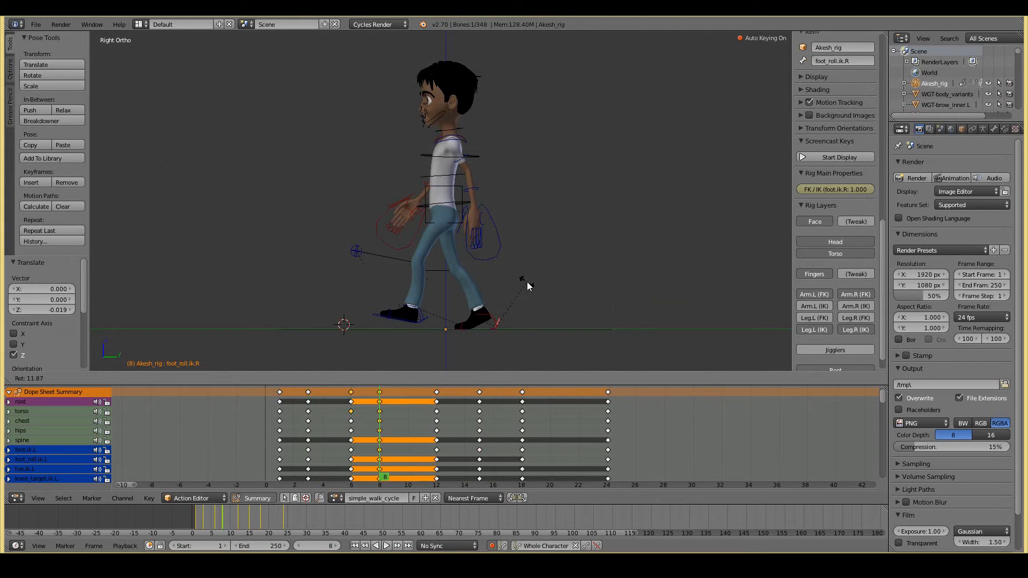
pyautogui.click(527, 286)
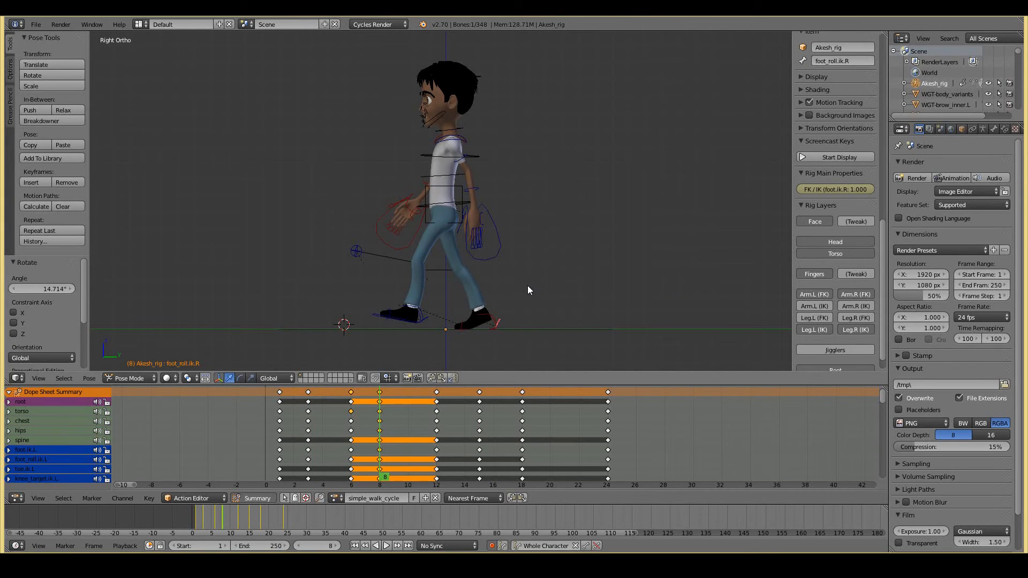
# Play the walk cycle from frame 6 to review the adjusted torso and foot motion.
pyautogui.press('Down')
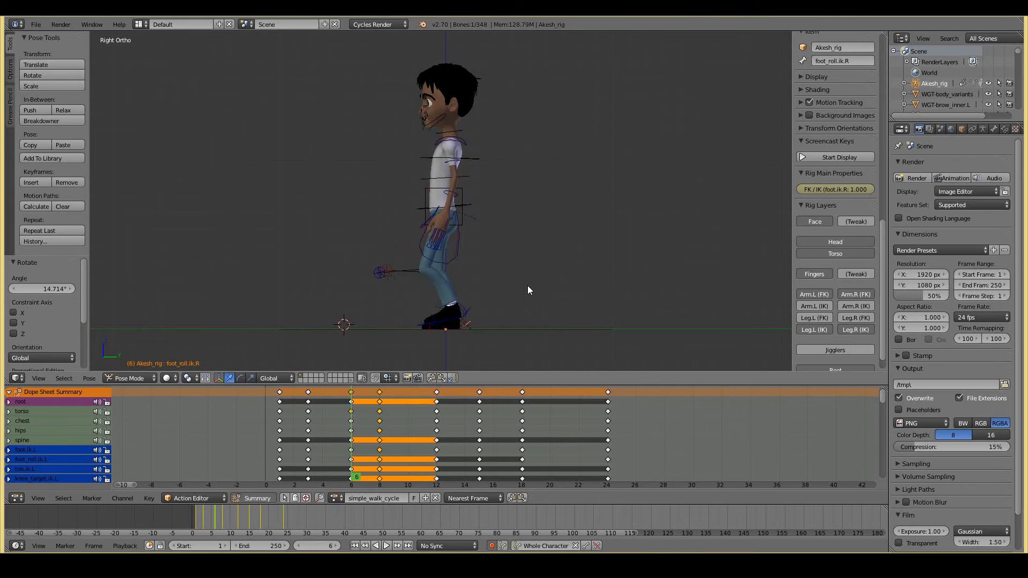
pyautogui.hotkey('alt', 'a')
pyautogui.press('Escape')
pyautogui.hotkey('alt', 'a')
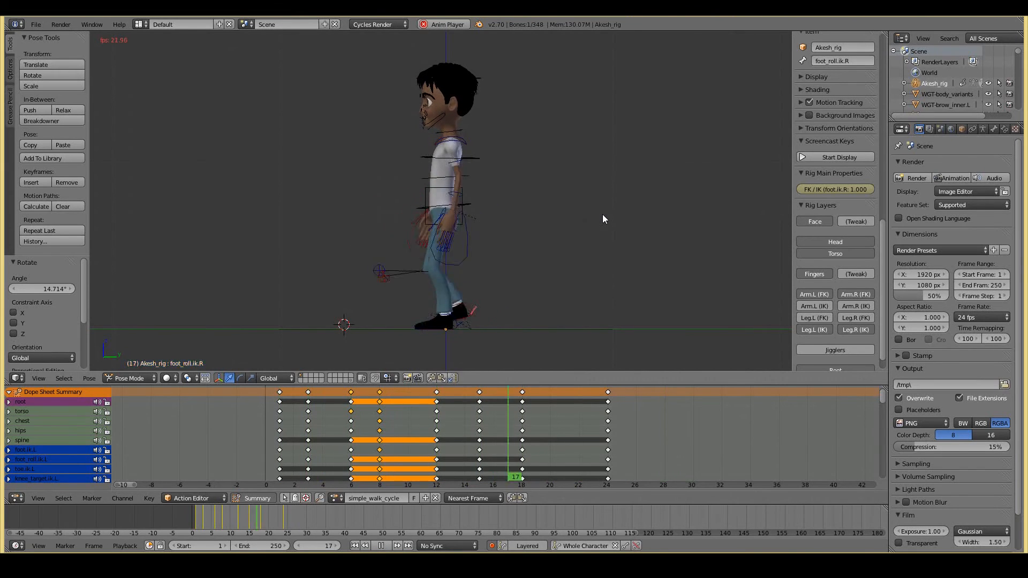
pyautogui.hotkey('alt', 'a')
# Go to frame 6 and select all of the rig's controls except the root.
pyautogui.click(351, 405)
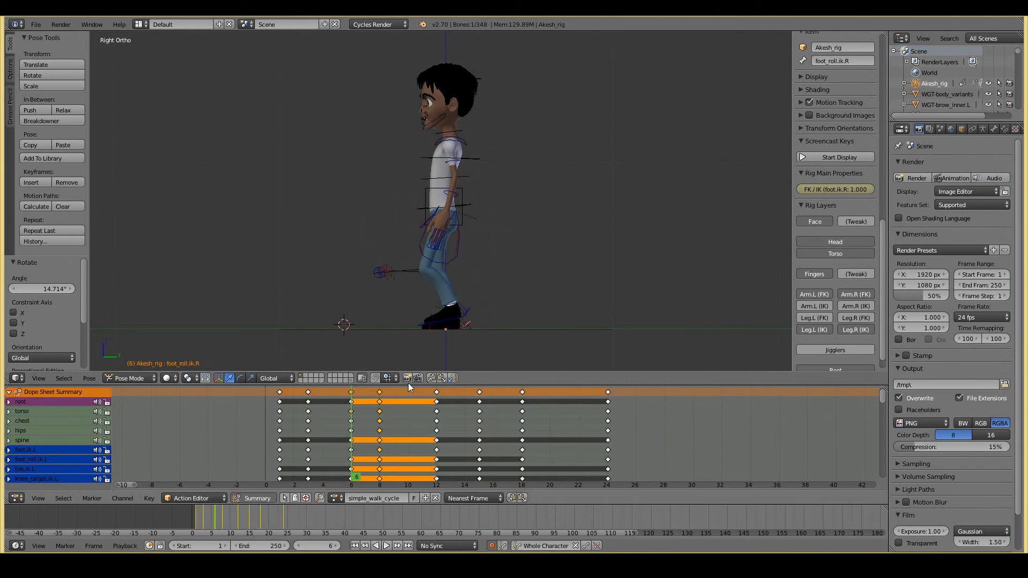
pyautogui.press('a')
pyautogui.press('a')
pyautogui.press('a')
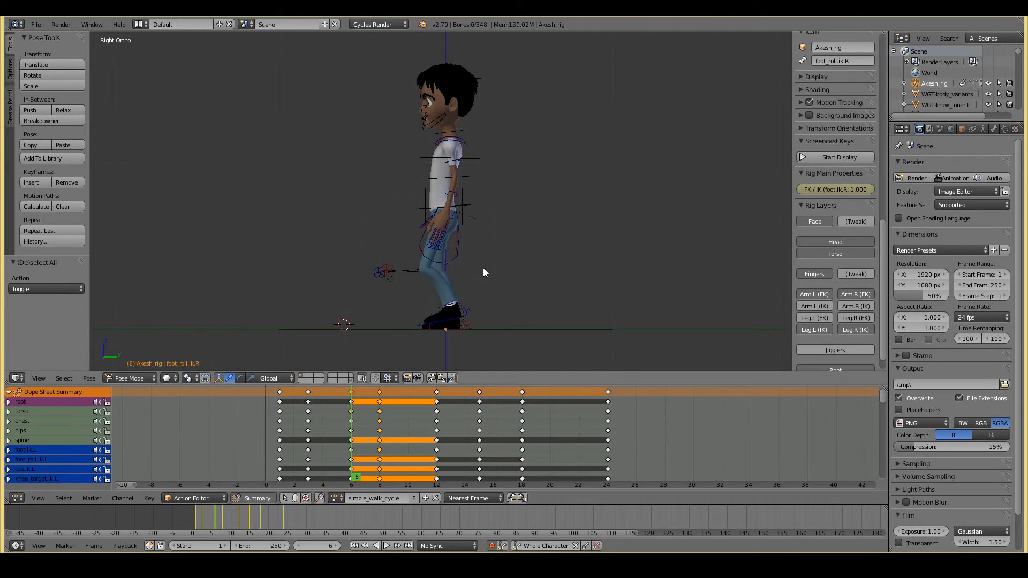
pyautogui.press('a')
pyautogui.press('a')
pyautogui.press('a')
pyautogui.moveTo(409, 366); pyautogui.dragTo(368, 303, button='middle')
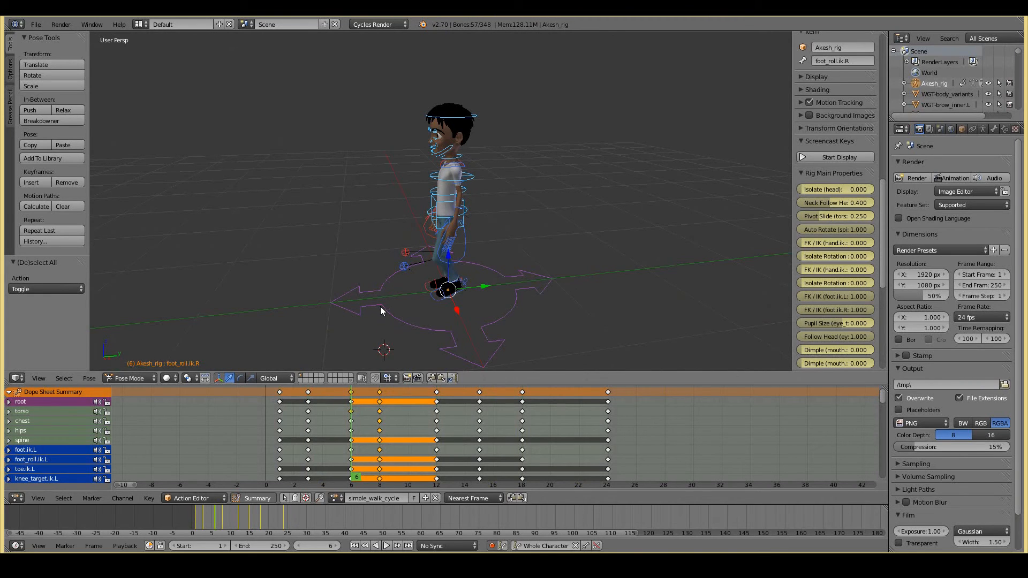
pyautogui.keyDown('shift'); pyautogui.rightClick(380, 306); pyautogui.keyUp('shift')
pyautogui.keyDown('shift'); pyautogui.rightClick(380, 307); pyautogui.keyUp('shift')
# Remove the facial controls from the selection.
pyautogui.moveTo(480, 139); pyautogui.dragTo(411, 142, button='middle')
pyautogui.press('b')
pyautogui.moveTo(416, 105); pyautogui.dragTo(428, 145, button='middle')
pyautogui.moveTo(332, 178)
pyautogui.mouseDown(button='middle')
pyautogui.moveTo(447, 197)
pyautogui.moveTo(343, 192)
pyautogui.mouseUp(button='middle')
pyautogui.press('KP_3')
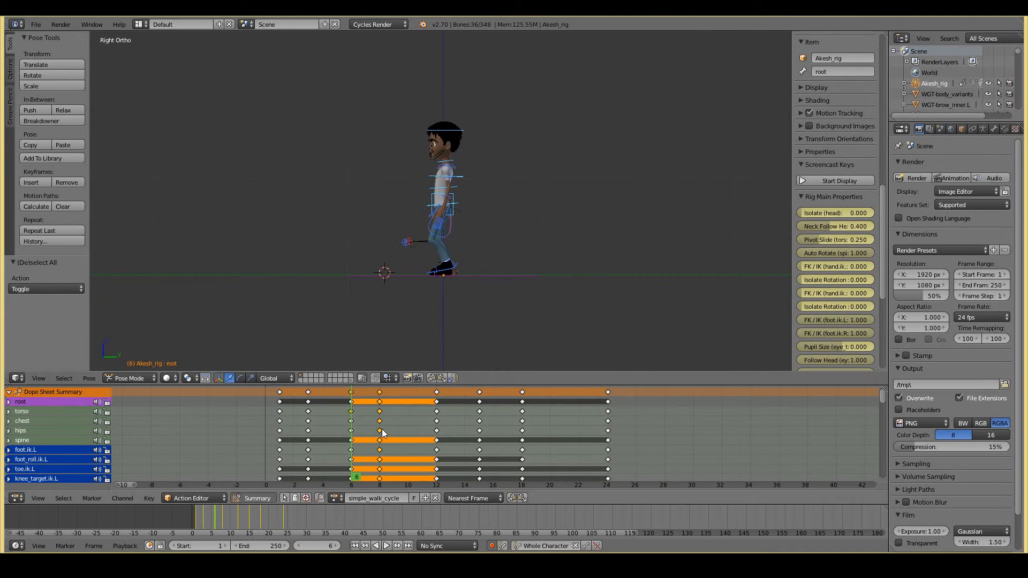
# Paste the copied frame 6 pose flipped on the X axis at frame 18 and play the walk cycle.
pyautogui.click(435, 429)
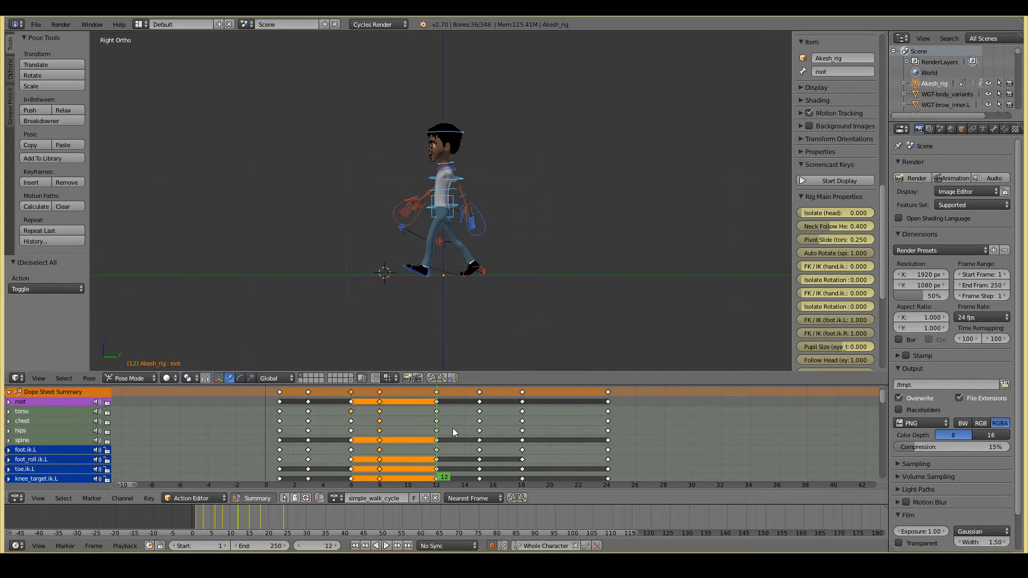
pyautogui.click(479, 432)
pyautogui.click(524, 431)
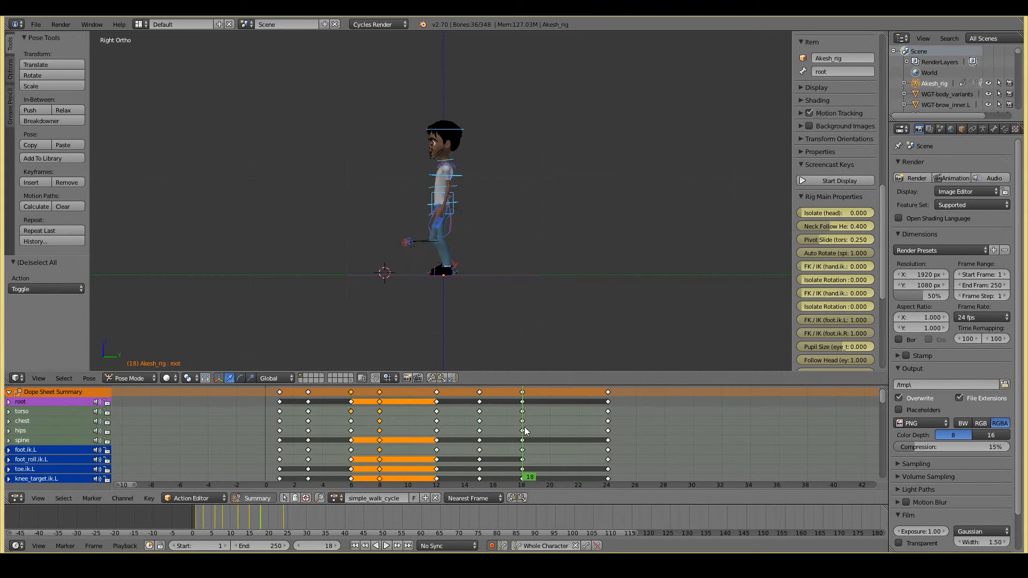
pyautogui.click(453, 378)
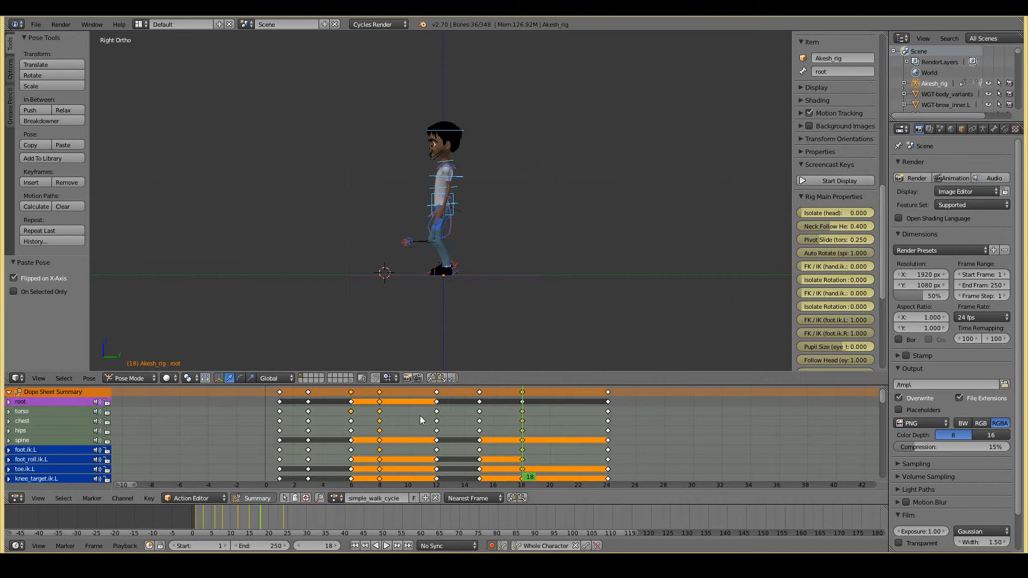
pyautogui.hotkey('alt', 'a')
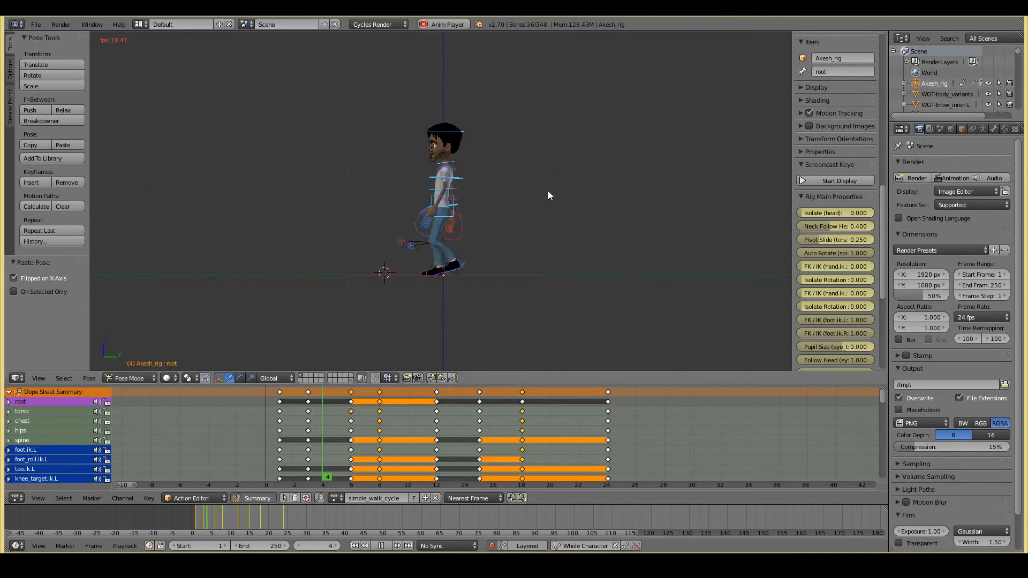
# Copy the whole-character pose at frame 8, paste it flipped on the X axis at frame 20, and keyframe it.
pyautogui.press('Escape')
pyautogui.click(380, 391)
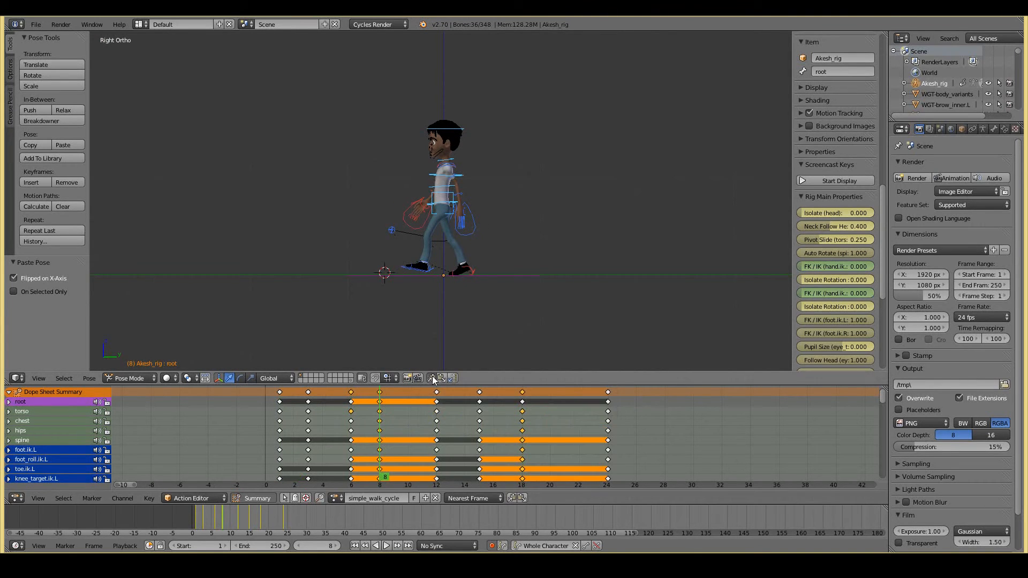
pyautogui.click(560, 423)
pyautogui.press('Left')
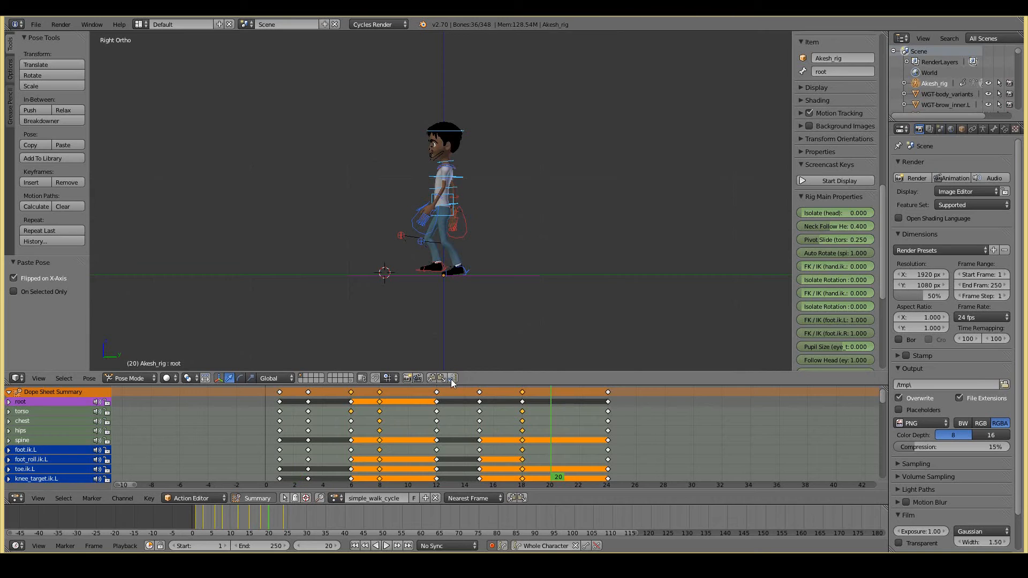
pyautogui.click(451, 379)
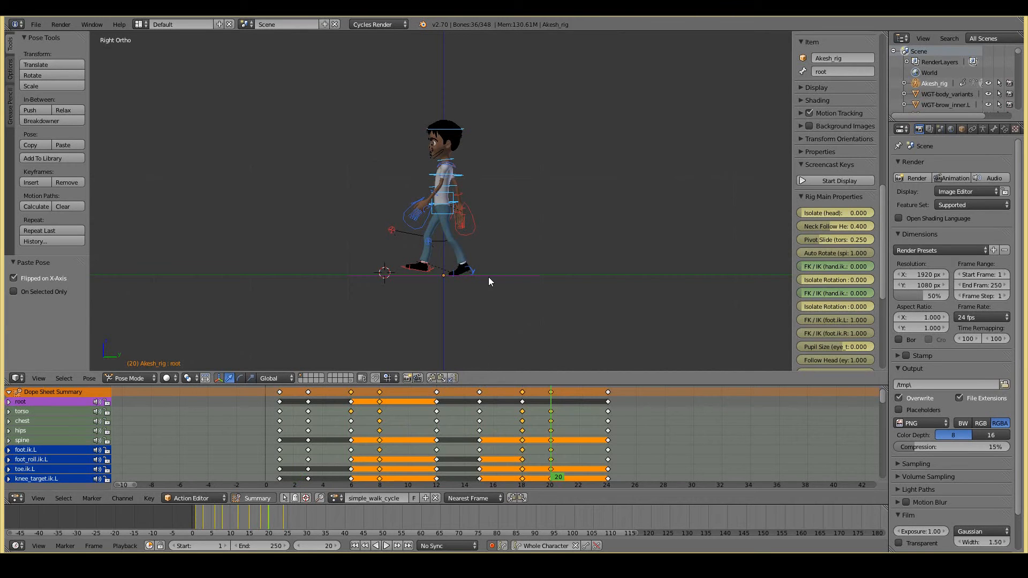
pyautogui.press('i')
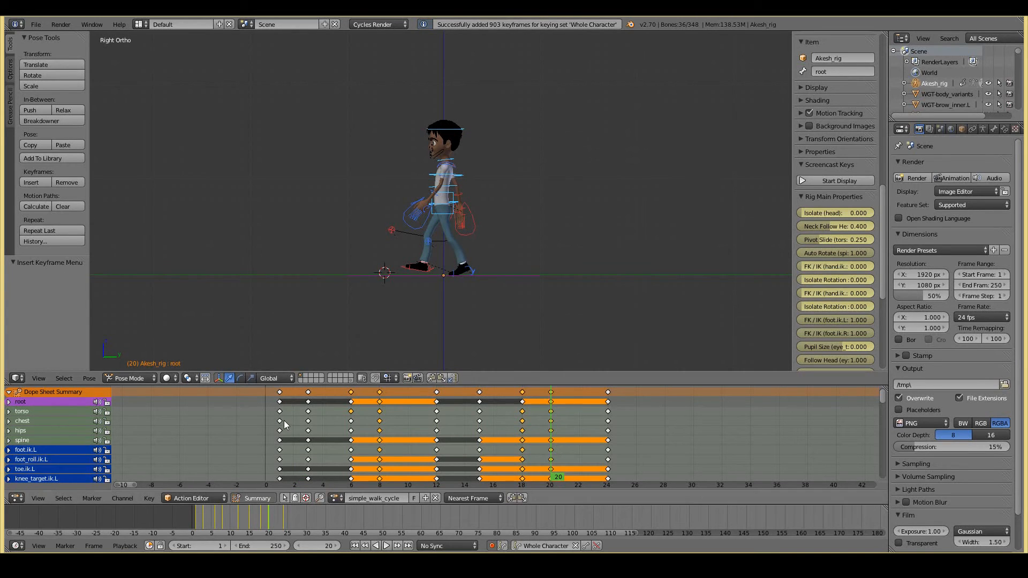
# Scrub the poses around frames 18 to 21, deselect all controls, and play the walk from frame 1 in side view.
pyautogui.click(522, 419)
pyautogui.click(540, 424)
pyautogui.click(551, 423)
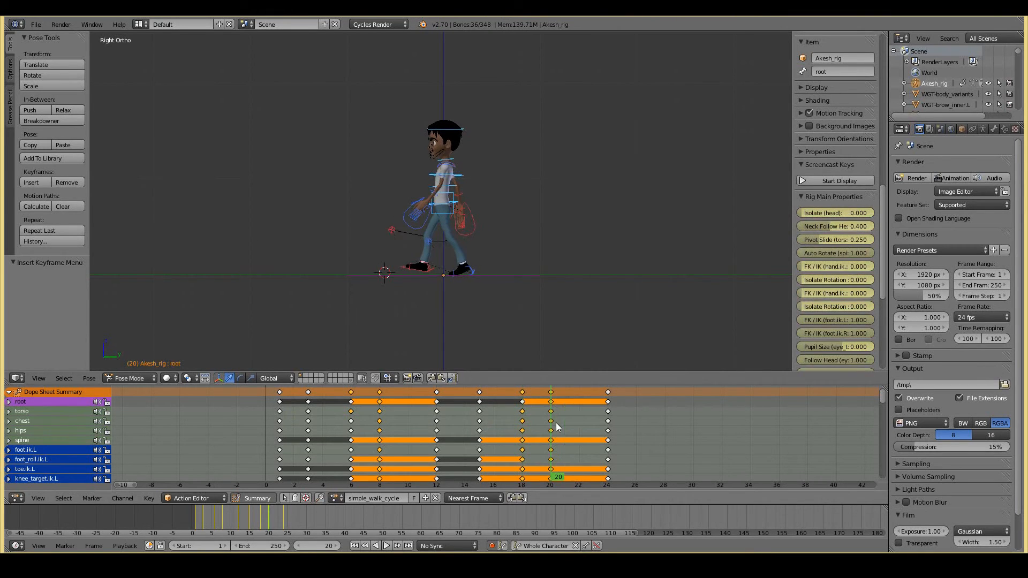
pyautogui.moveTo(383, 429); pyautogui.dragTo(560, 436)
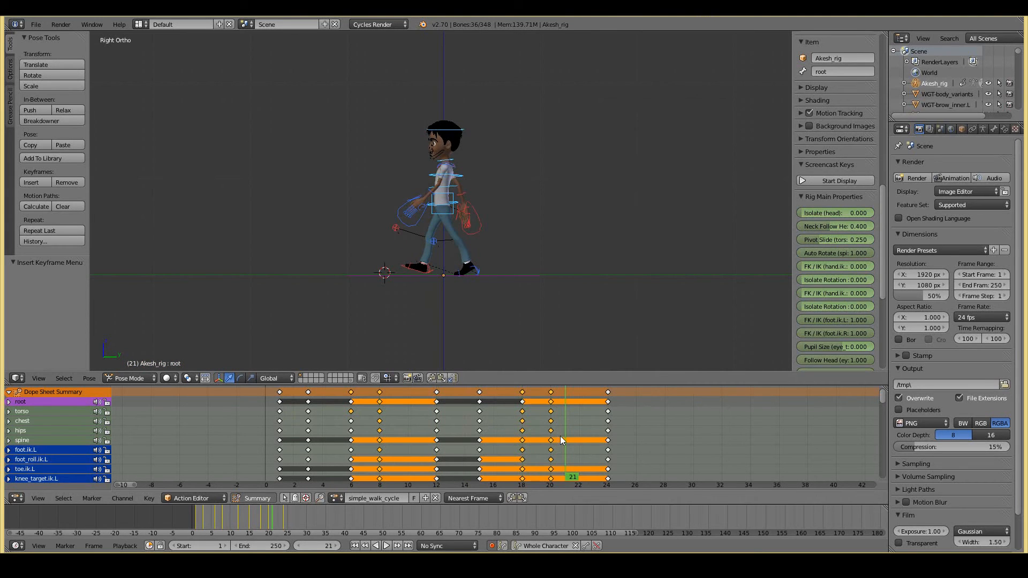
pyautogui.click(281, 442)
pyautogui.moveTo(516, 259); pyautogui.dragTo(559, 273, button='middle')
pyautogui.press('a')
pyautogui.press('KP_3')
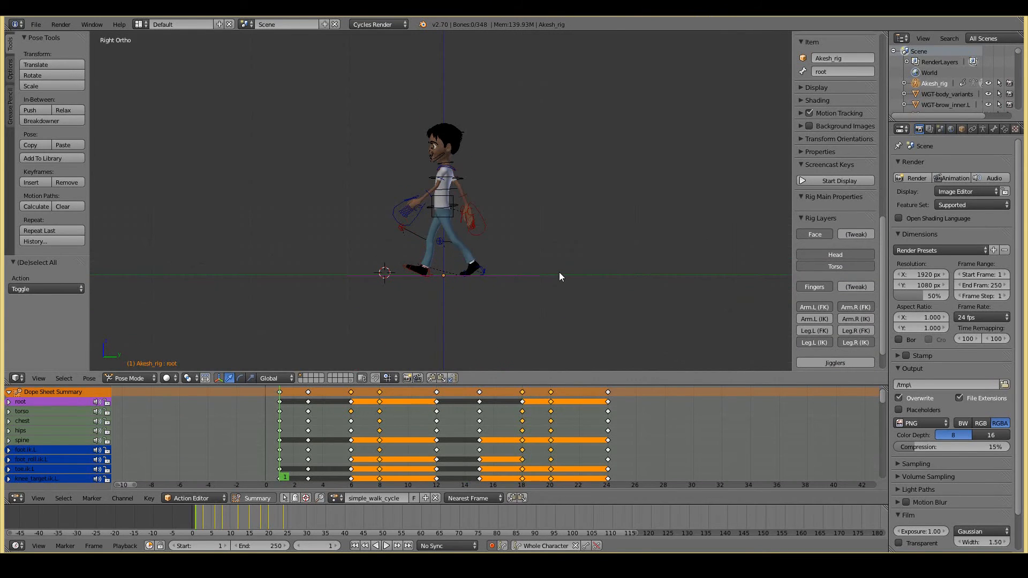
pyautogui.hotkey('alt', 'a')
pyautogui.press('Escape')
# At frame 8, move the left foot's IK control 0.055 back along the Y axis.
pyautogui.click(381, 419)
pyautogui.scroll(4, 468, 150)
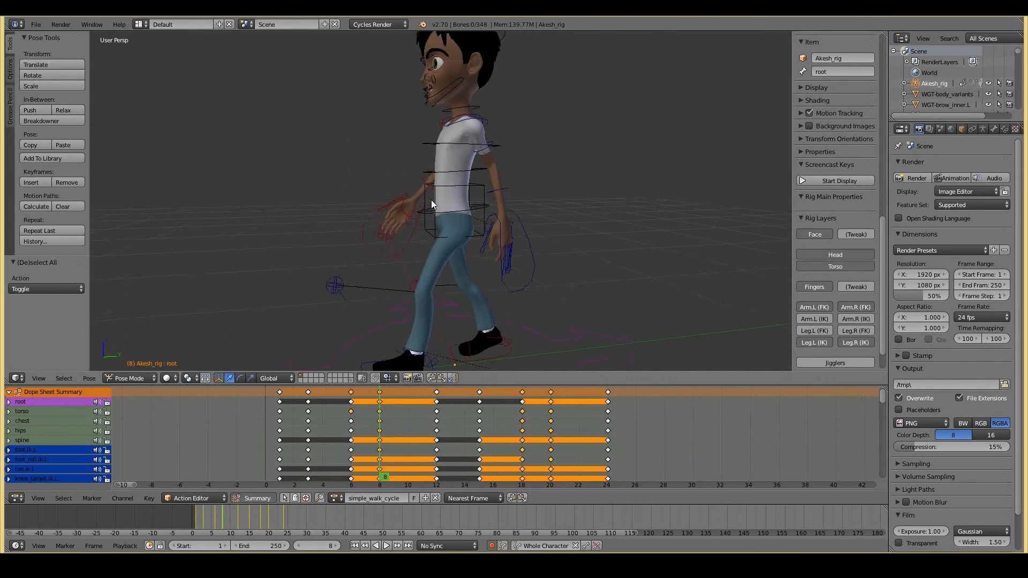
pyautogui.scroll(-2, 432, 200)
pyautogui.scroll(1, 400, 205)
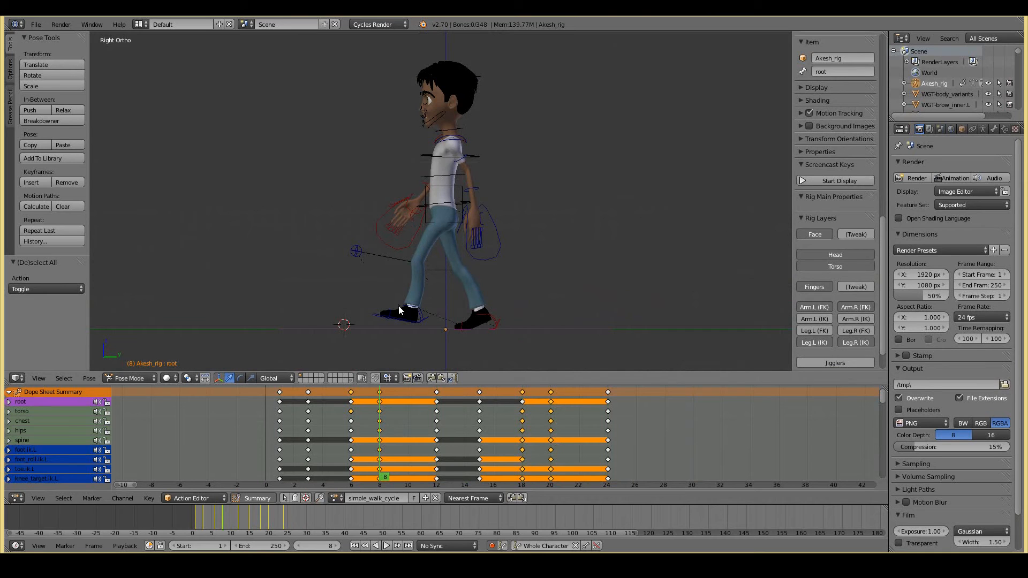
pyautogui.rightClick(400, 321)
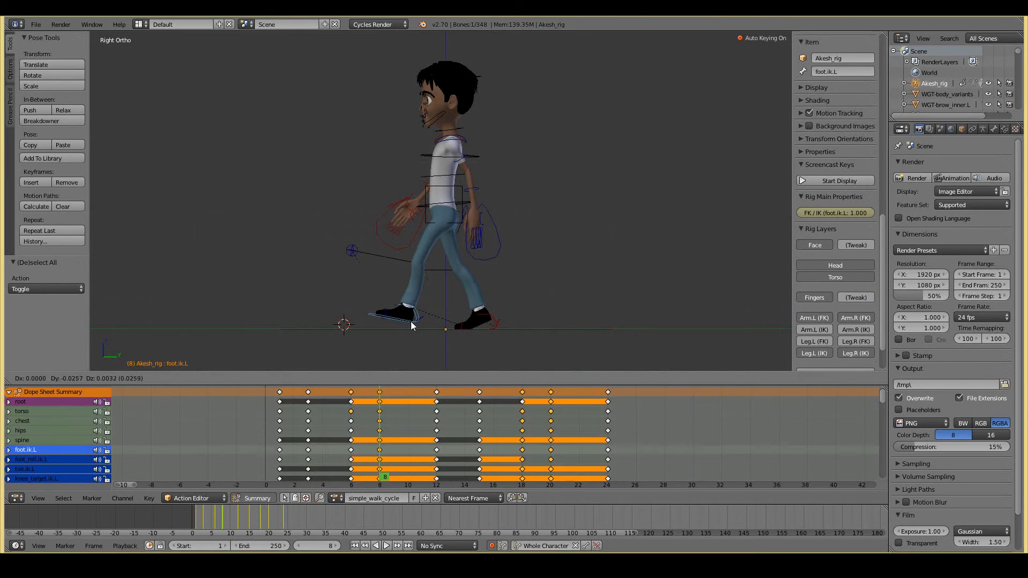
pyautogui.moveTo(383, 396)
pyautogui.mouseDown()
pyautogui.moveTo(436, 403)
pyautogui.moveTo(384, 409)
pyautogui.mouseUp()
pyautogui.press('g')
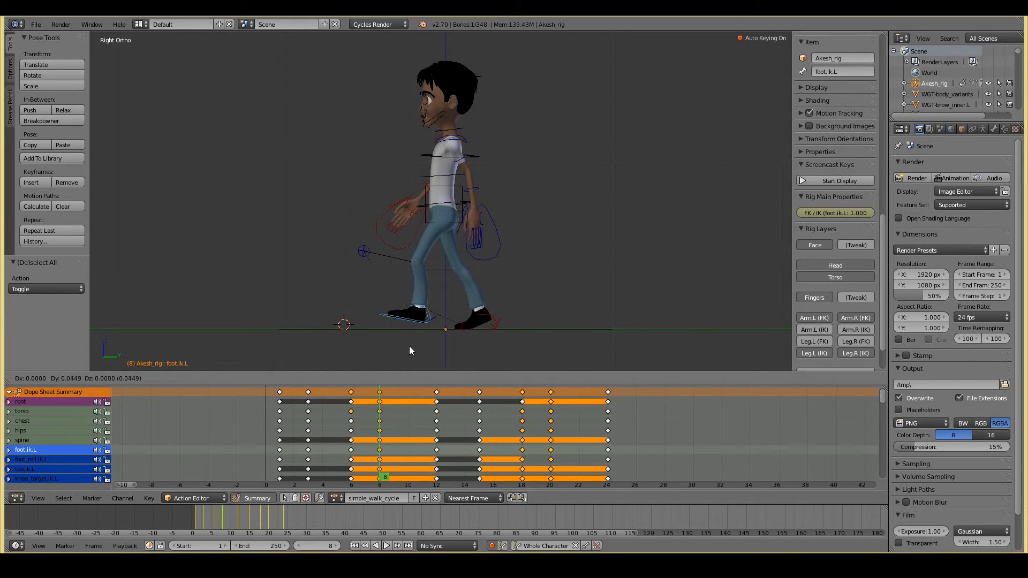
pyautogui.click(409, 345)
# Play the walk cycle from frame 6 to check the left foot's adjusted swing.
pyautogui.hotkey('shift', 'Left')
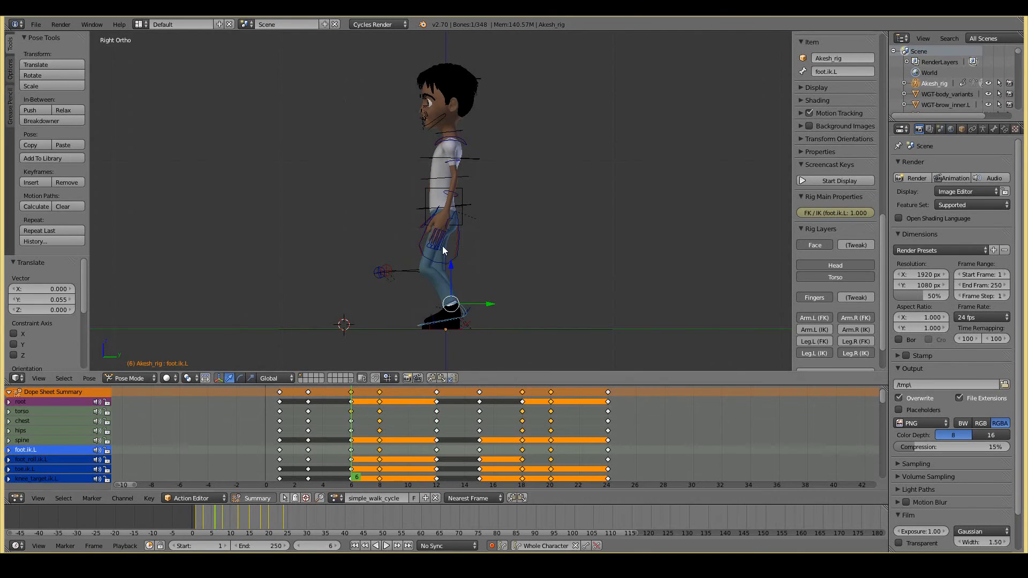
pyautogui.hotkey('alt', 'a')
pyautogui.press('Escape')
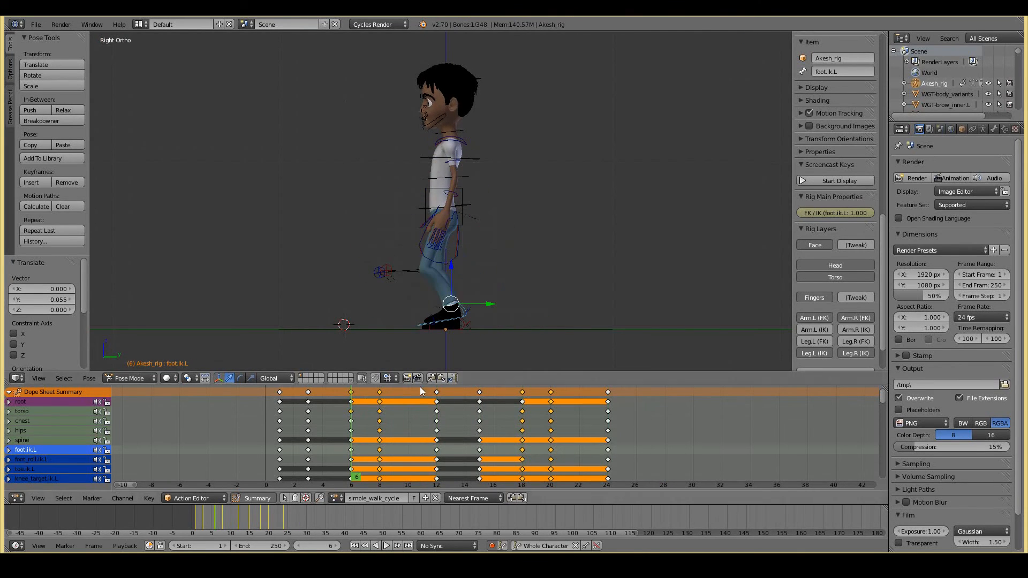
# Copy the left foot control's pose at frame 8 and paste it flipped on the X axis at frame 20.
pyautogui.moveTo(370, 428)
pyautogui.mouseDown()
pyautogui.moveTo(527, 422)
pyautogui.moveTo(380, 426)
pyautogui.mouseUp()
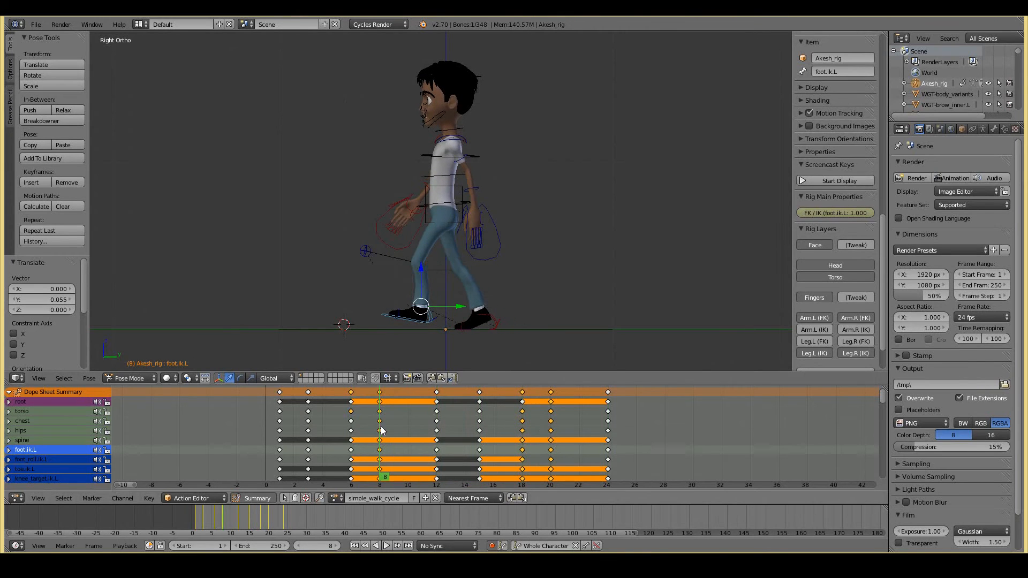
pyautogui.click(551, 426)
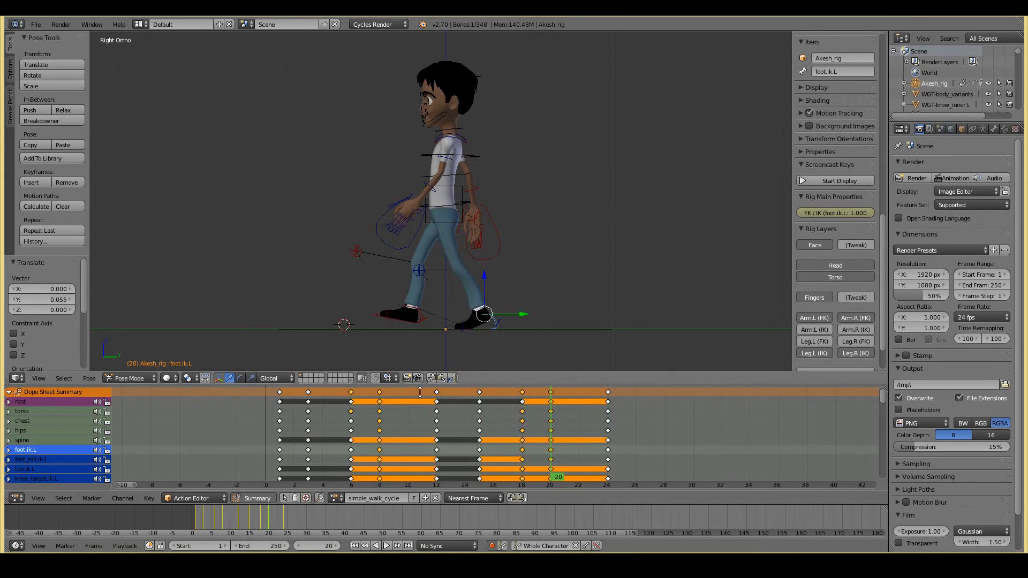
pyautogui.click(386, 411)
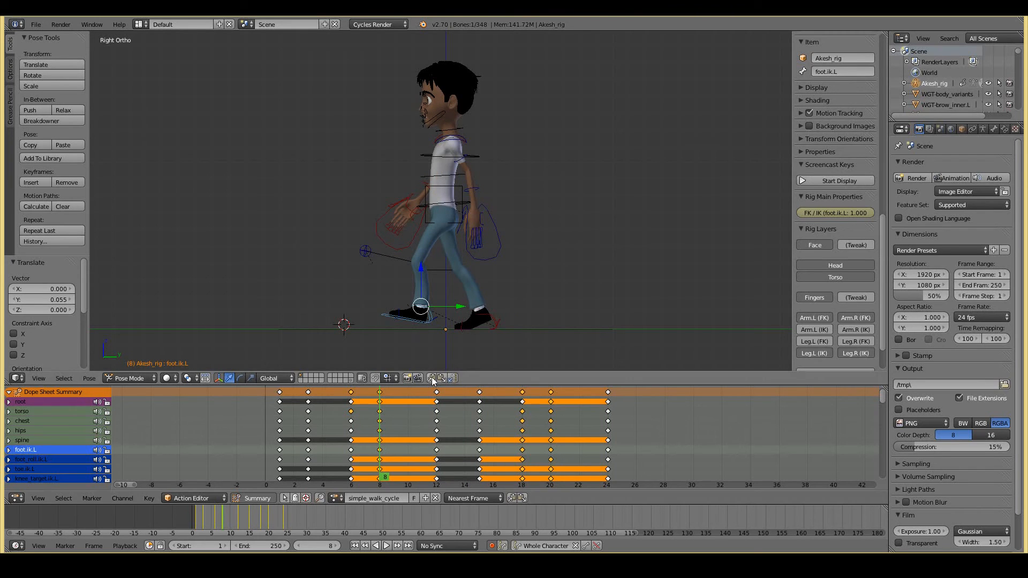
pyautogui.click(552, 415)
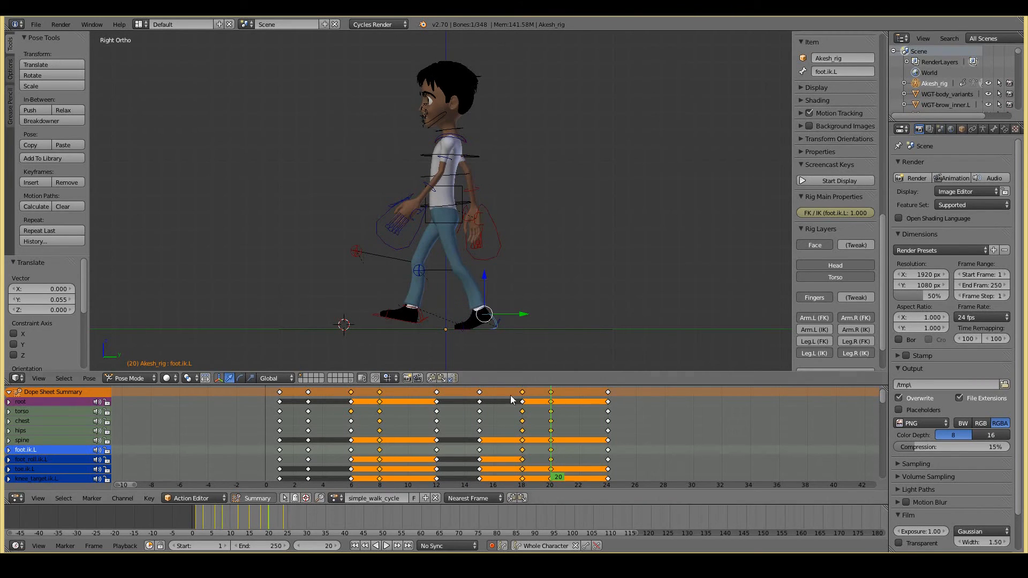
pyautogui.click(454, 379)
# Play the walk from frame 1 to check the mirrored foot position.
pyautogui.click(284, 424)
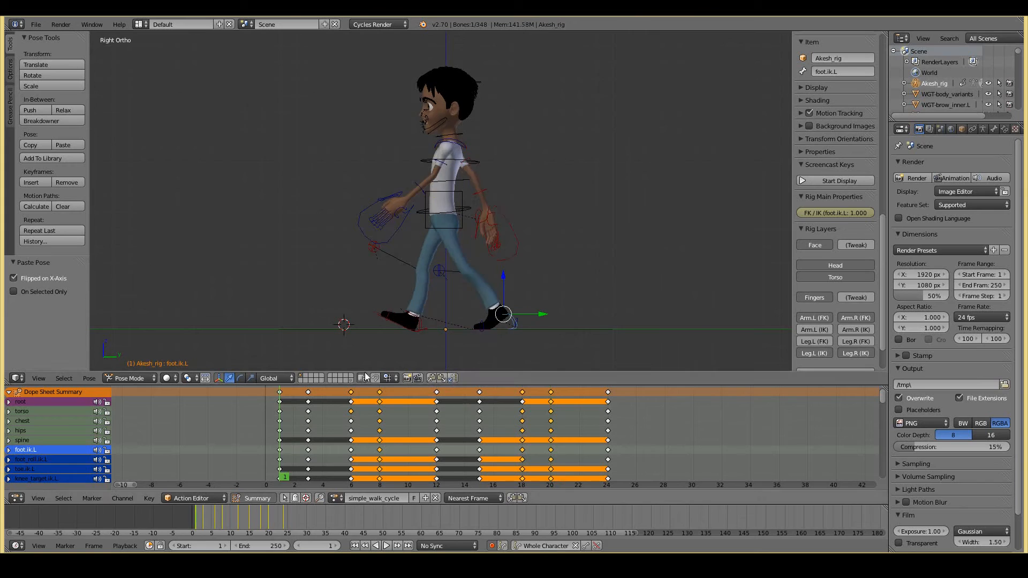
pyautogui.hotkey('alt', 'a')
pyautogui.press('Escape')
pyautogui.hotkey('alt', 'a')
pyautogui.press('Escape')
# Set the animation's end frame to 24 and play the looping walk from several viewing angles.
pyautogui.click(270, 546)
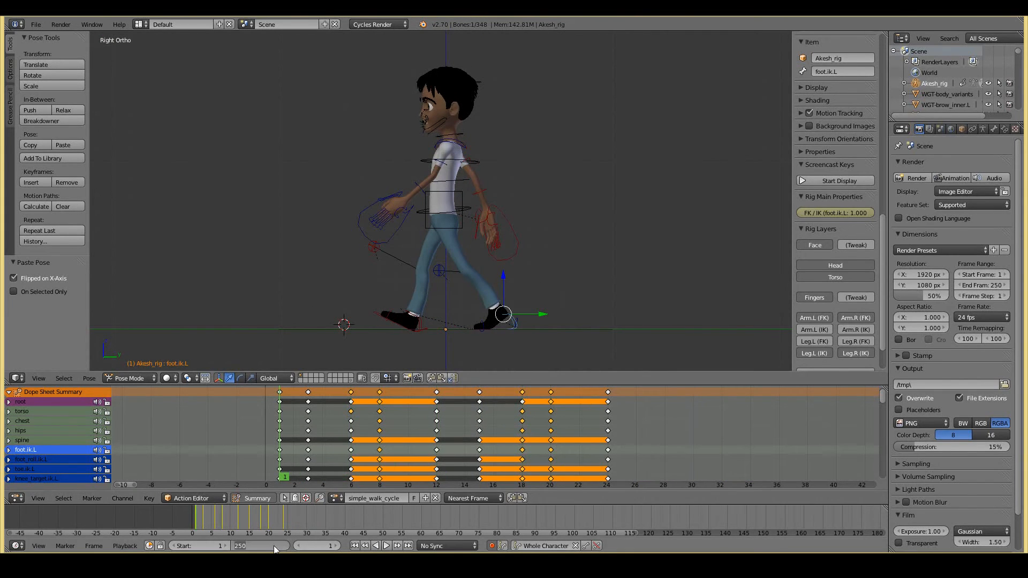
pyautogui.press('Return')
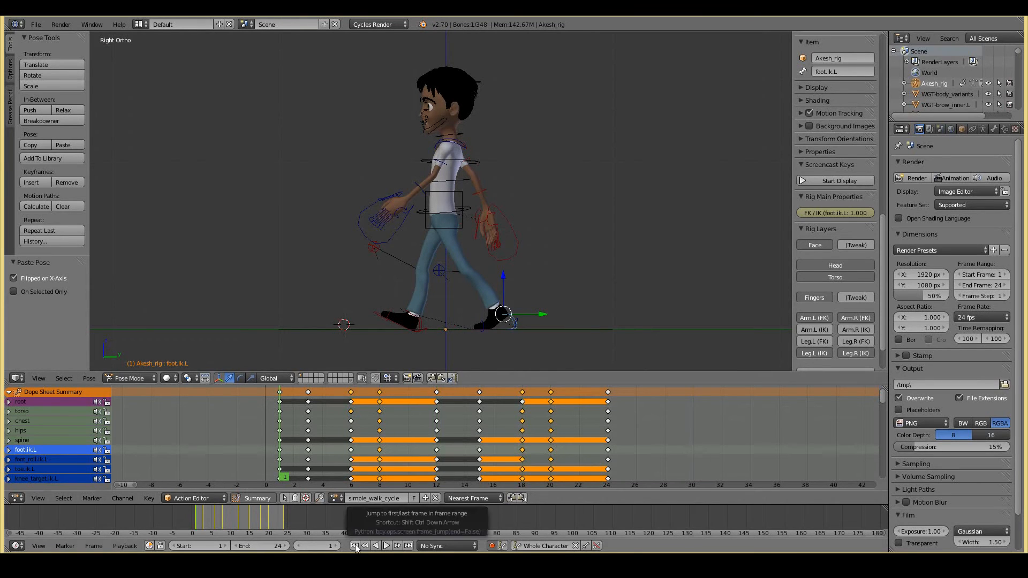
pyautogui.hotkey('alt', 'a')
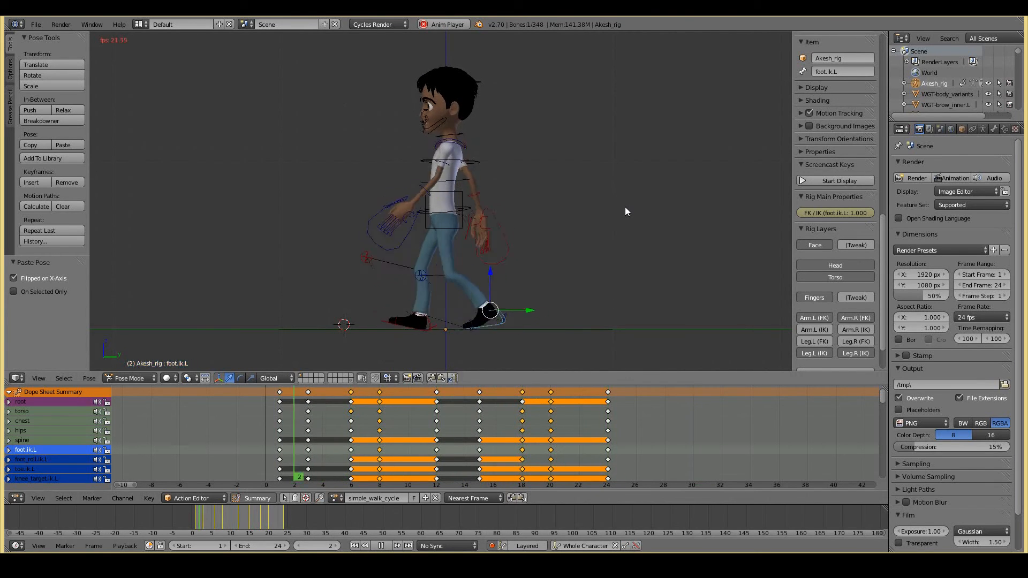
pyautogui.moveTo(467, 208); pyautogui.dragTo(586, 254, button='middle')
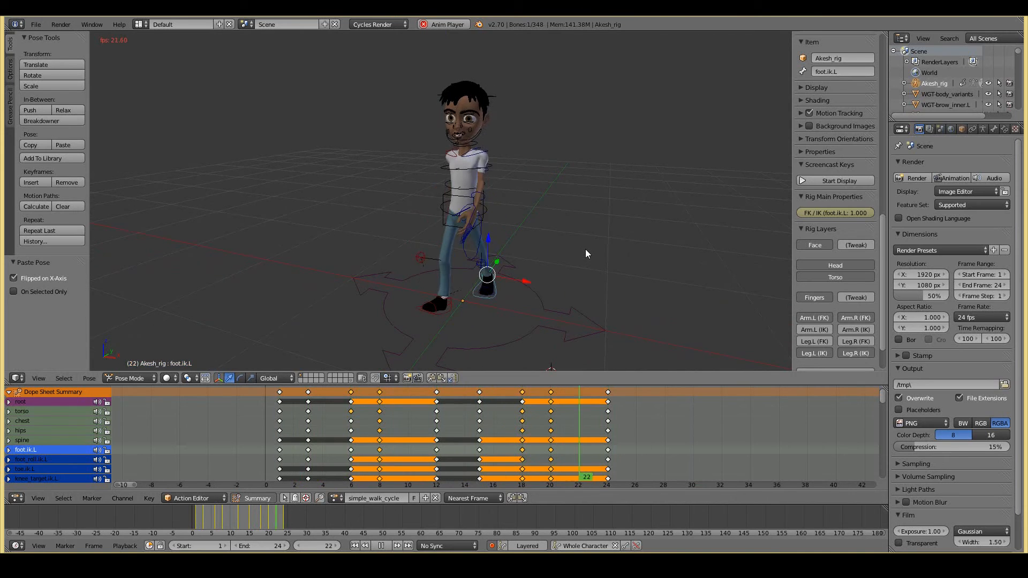
pyautogui.moveTo(564, 294); pyautogui.dragTo(502, 272, button='middle')
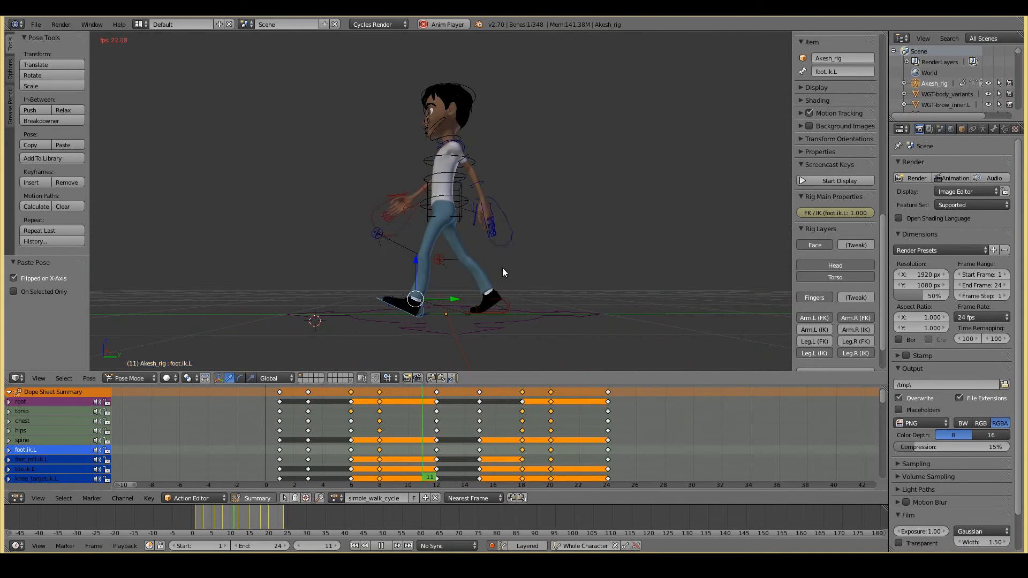
pyautogui.press('Escape')
# Clear the rotation of the right foot's IK control at frame 2 so the foot lies flat, comparing it with frame 1.
pyautogui.scroll(1, 281, 432)
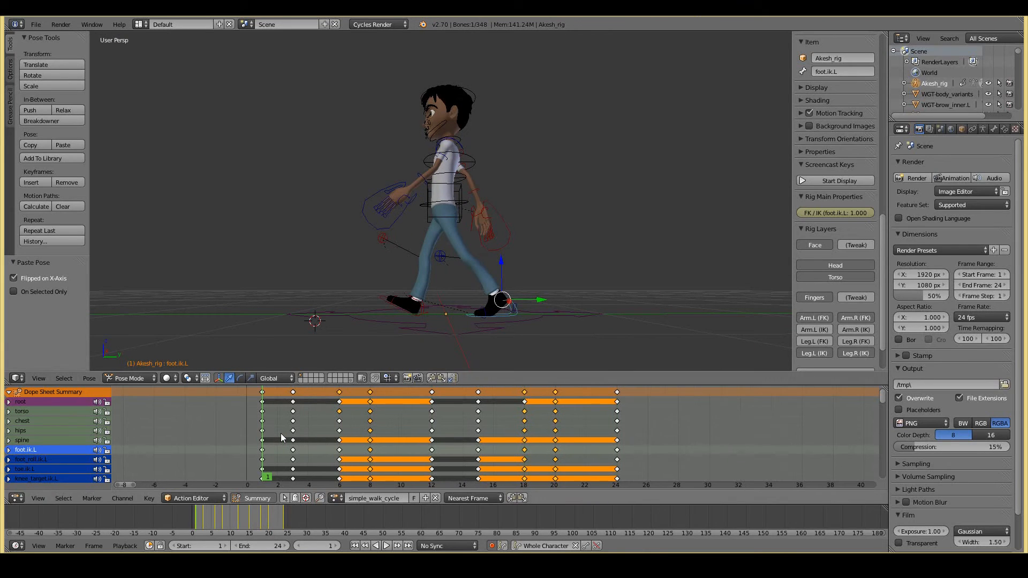
pyautogui.moveTo(271, 446); pyautogui.dragTo(267, 446)
pyautogui.keyDown('shift'); pyautogui.scroll(-5, 397, 224); pyautogui.keyUp('shift')
pyautogui.moveTo(399, 210); pyautogui.dragTo(401, 242, button='middle')
pyautogui.scroll(-1, 400, 242)
pyautogui.keyDown('shift'); pyautogui.scroll(3, 401, 242); pyautogui.keyUp('shift')
pyautogui.scroll(2, 400, 242)
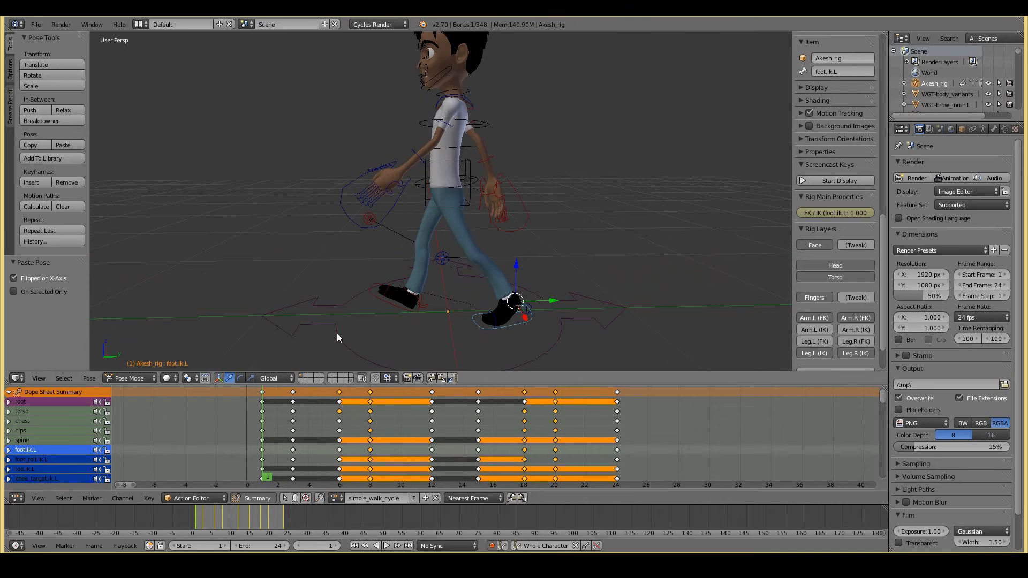
pyautogui.rightClick(409, 312)
pyautogui.press('KP_3')
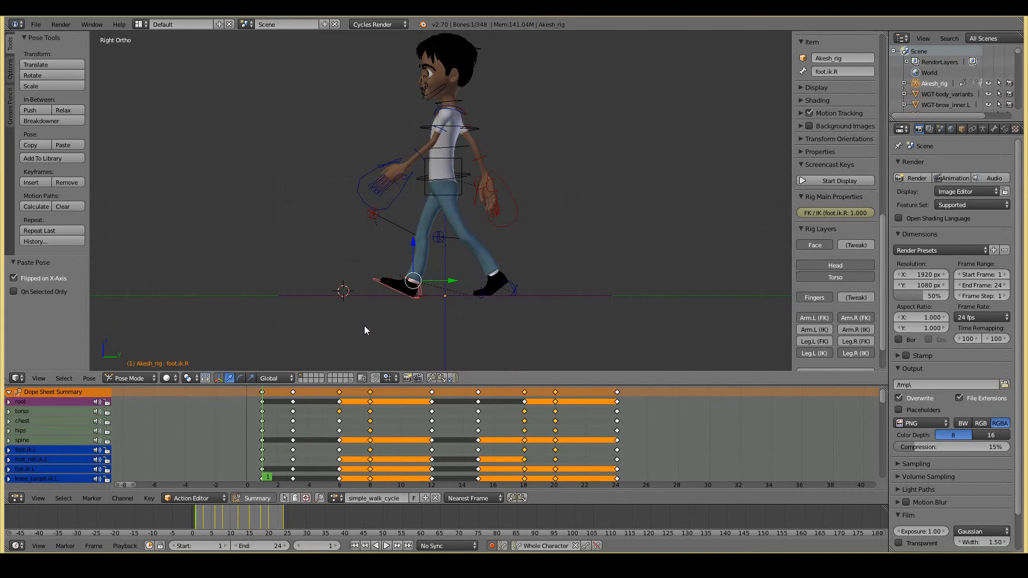
pyautogui.hotkey('alt', 'a')
pyautogui.press('Right')
pyautogui.hotkey('alt', 'r')
pyautogui.press('Left')
pyautogui.press('Right')
pyautogui.press('Left')
# Play the walk to check the right foot's landing and step forward to frame 3.
pyautogui.hotkey('alt', 'a')
pyautogui.press('Escape')
pyautogui.hotkey('alt', 'a')
pyautogui.press('Escape')
pyautogui.press('Right')
pyautogui.press('Right')
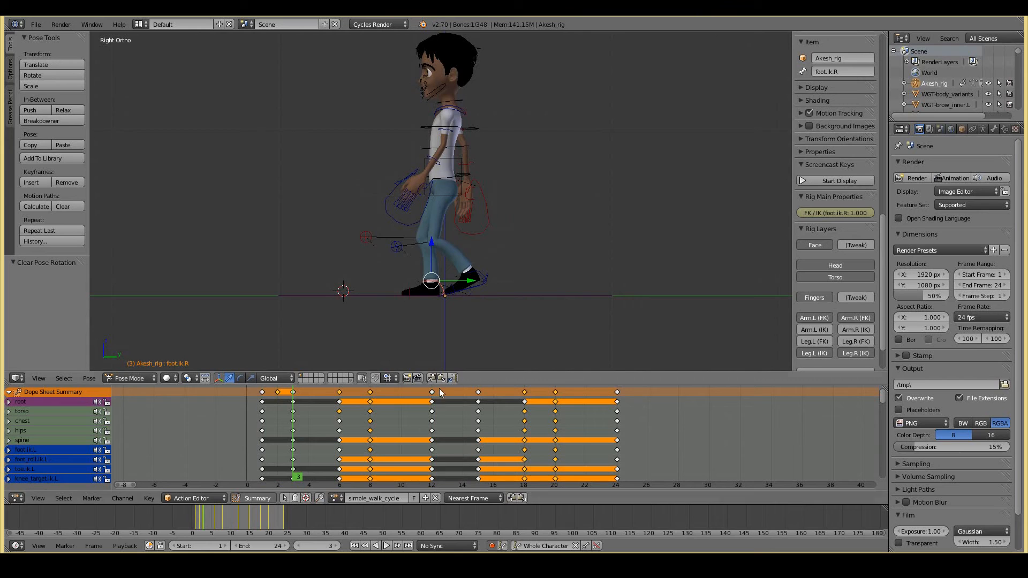
# Select the left foot's IK control, compare frames 12 and 13, and clear its rotation at frame 13 so the foot lies flat.
pyautogui.click(435, 407)
pyautogui.rightClick(401, 292)
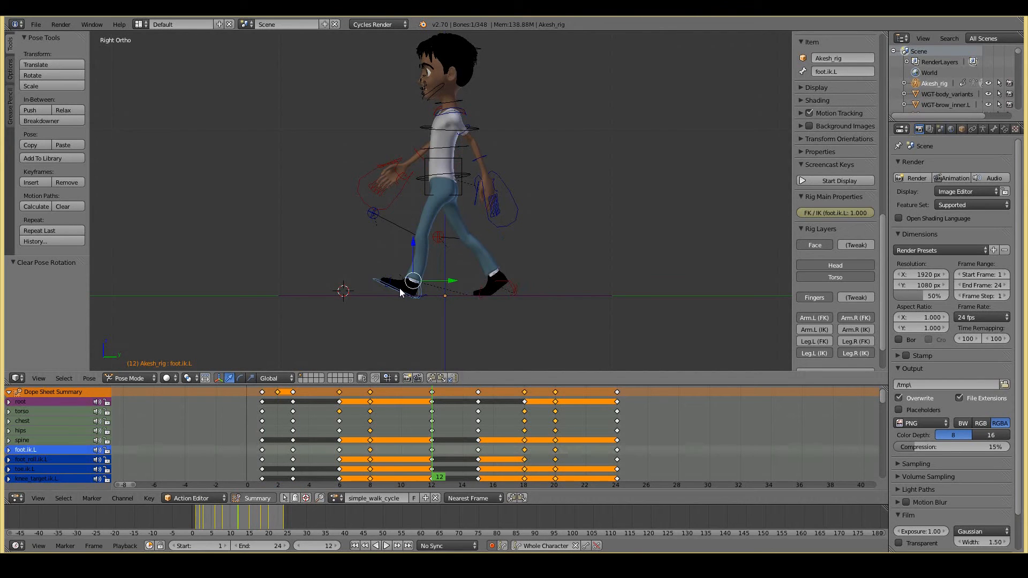
pyautogui.press('Left')
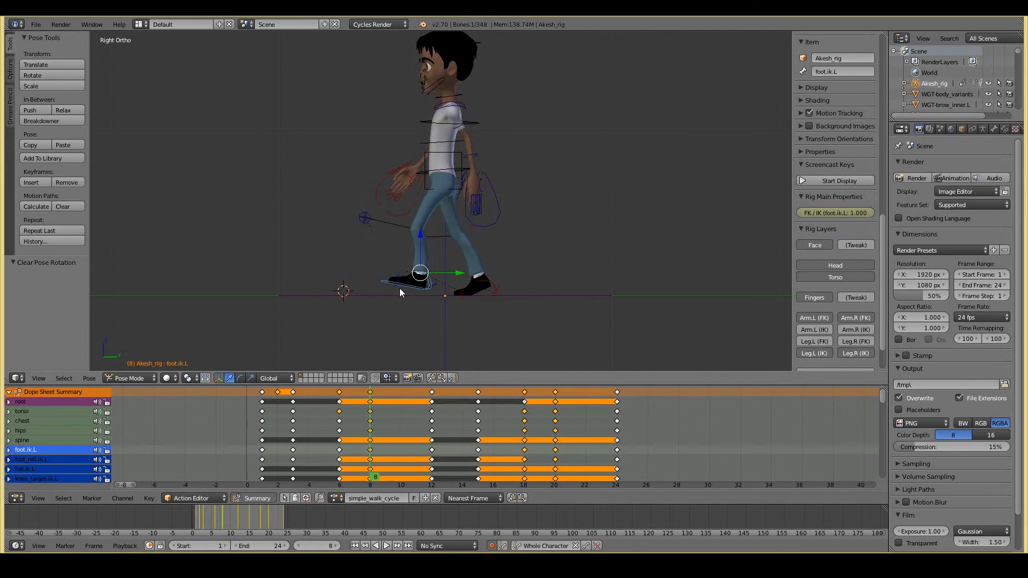
pyautogui.press('Right')
pyautogui.press('Right')
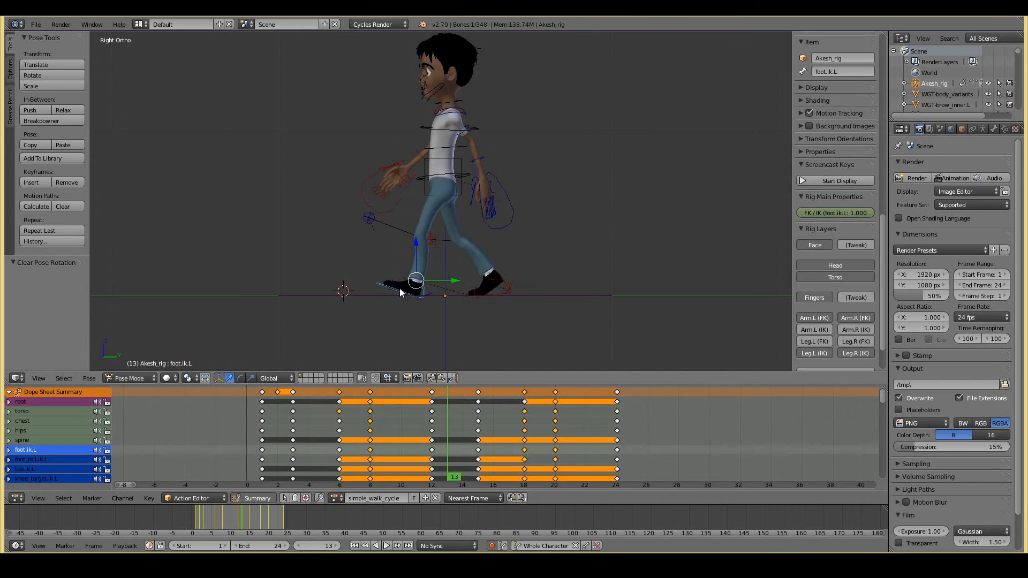
pyautogui.press('Right')
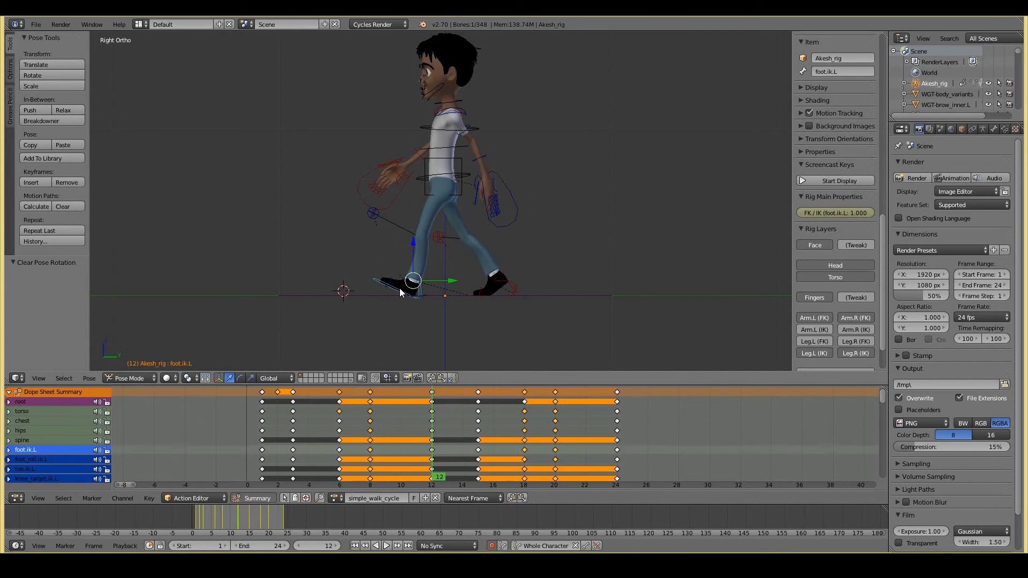
pyautogui.press('Right')
pyautogui.press('Left')
pyautogui.press('Left')
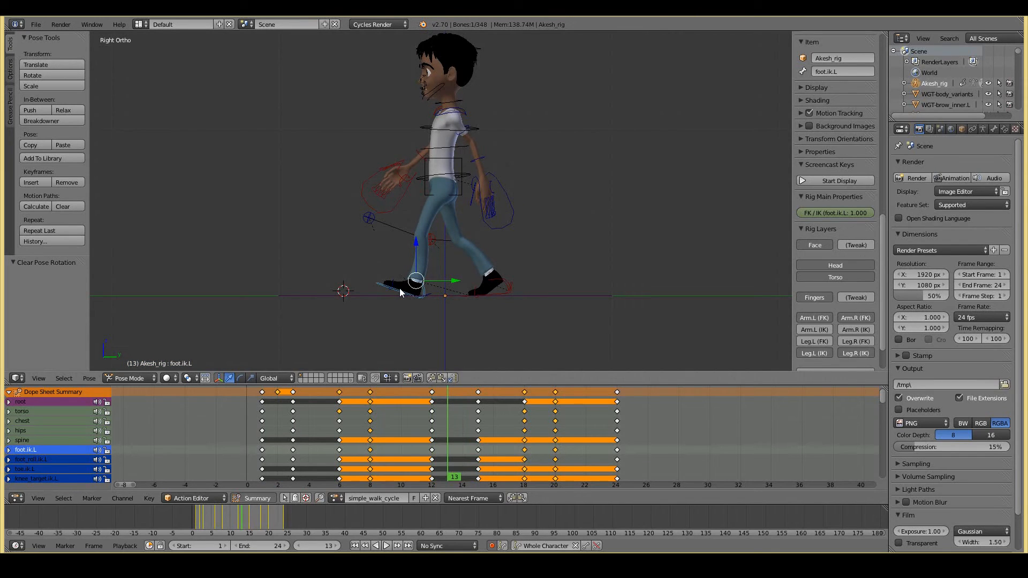
pyautogui.press('Right')
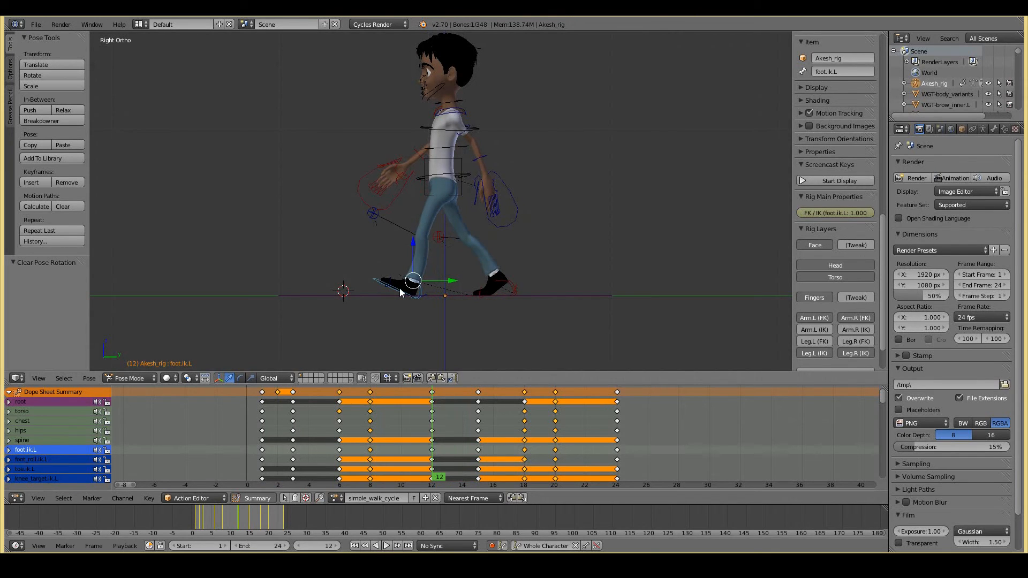
pyautogui.press('Right')
pyautogui.press('Left')
pyautogui.press('Left')
pyautogui.press('Left')
pyautogui.press('Right')
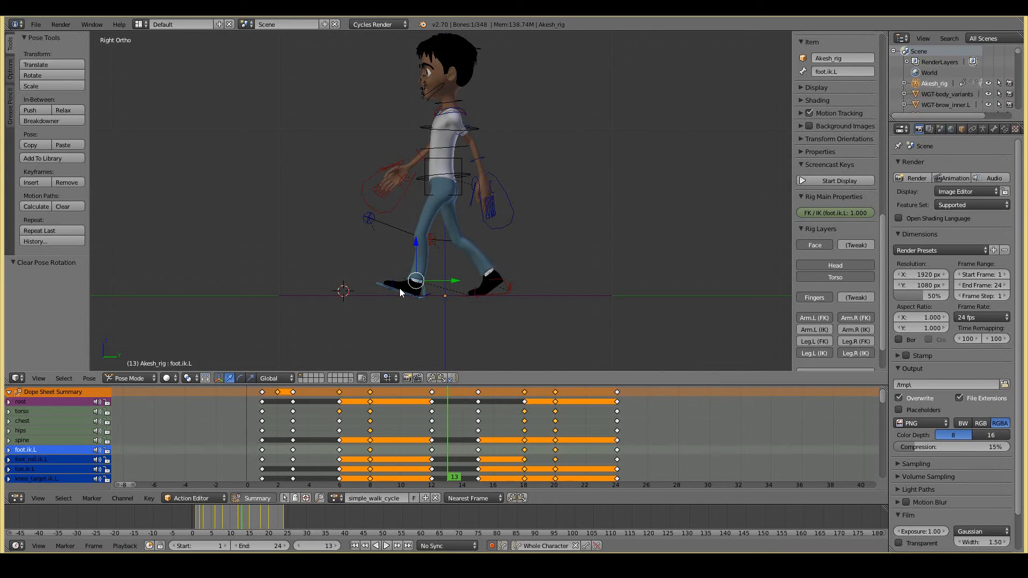
pyautogui.hotkey('alt', 'r')
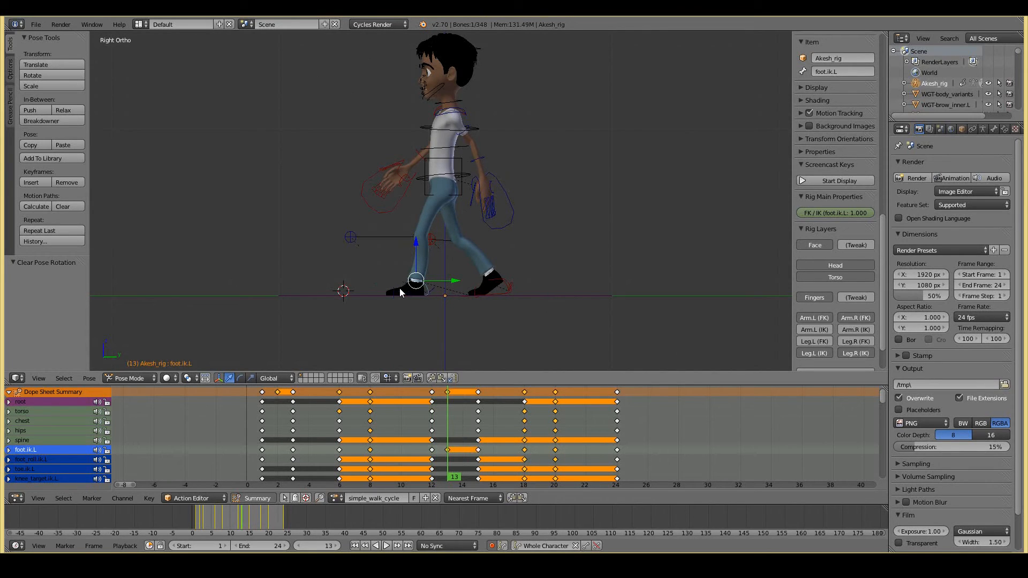
# Compare frames 12 and 13, return to frame 1 and play the walk from the side, front and three-quarter views.
pyautogui.press('Left')
pyautogui.press('Right')
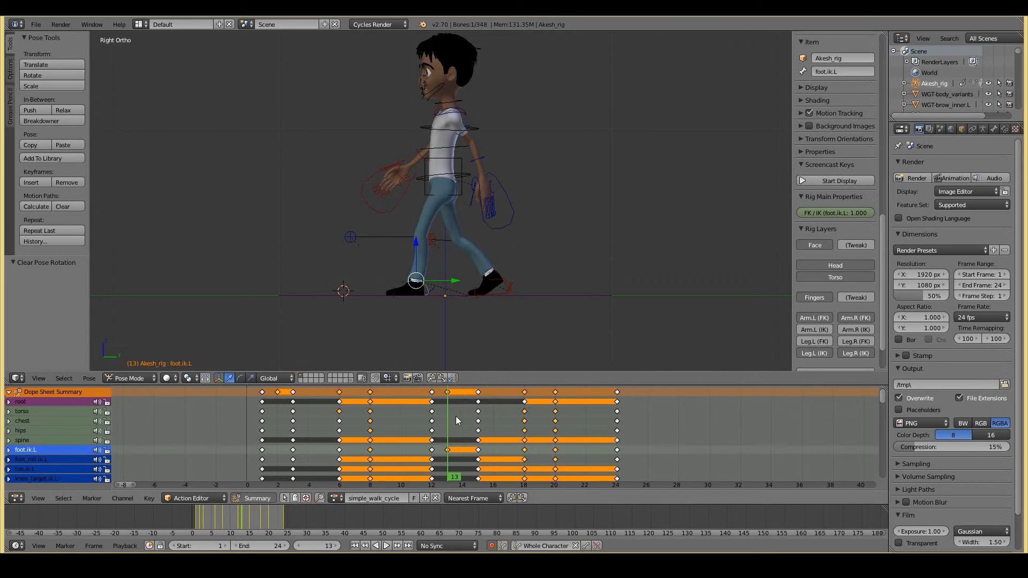
pyautogui.click(263, 427)
pyautogui.hotkey('alt', 'a')
pyautogui.press('Escape')
pyautogui.hotkey('alt', 'a')
pyautogui.press('Escape')
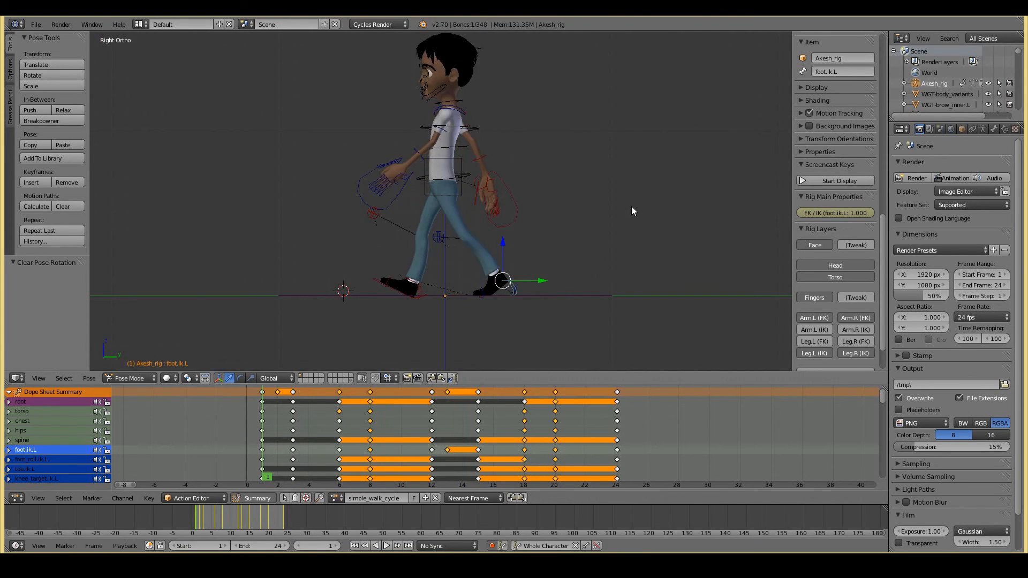
pyautogui.hotkey('alt', 'a')
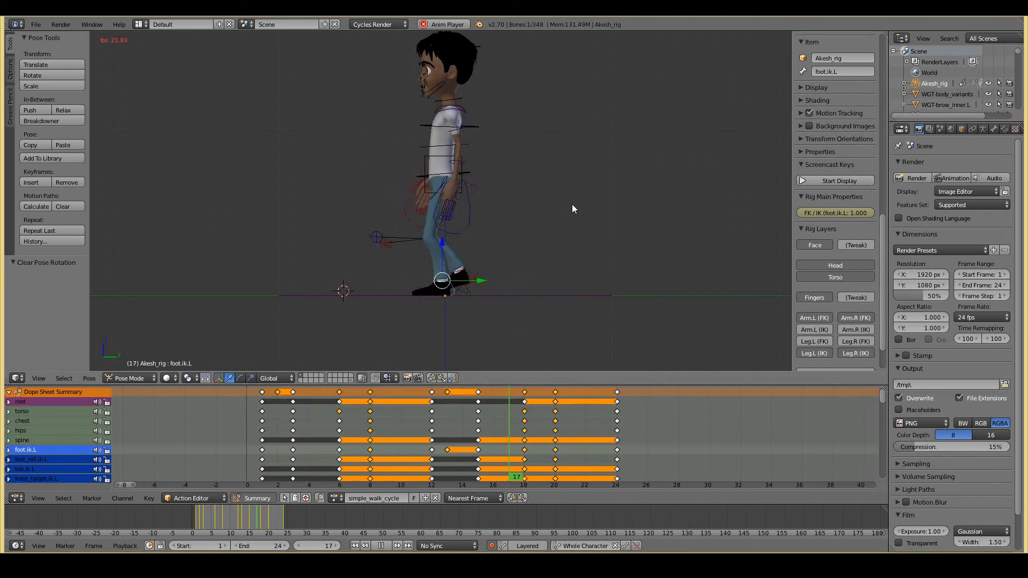
pyautogui.moveTo(515, 213); pyautogui.dragTo(593, 240, button='middle')
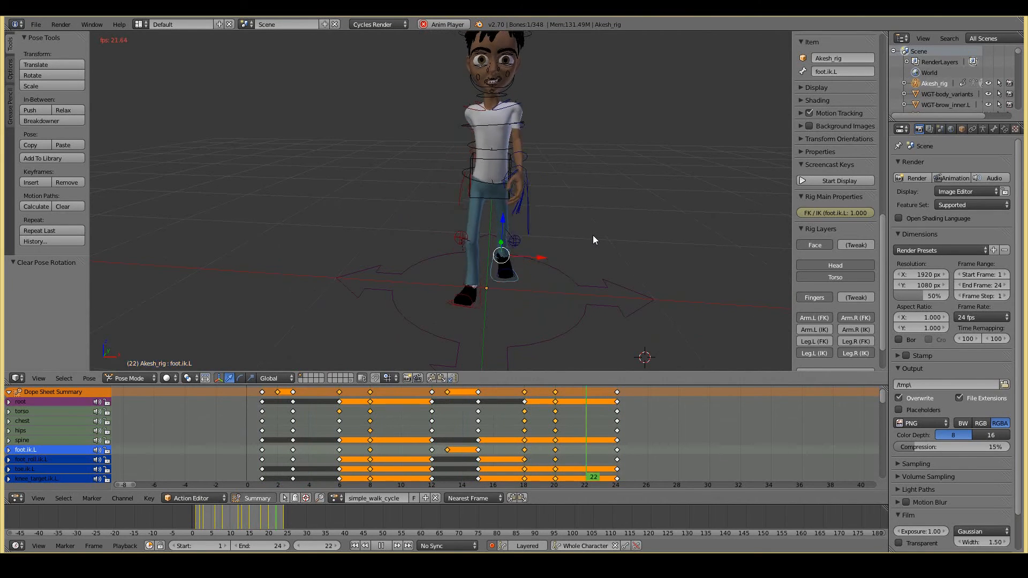
pyautogui.scroll(-3, 593, 235)
pyautogui.moveTo(593, 235); pyautogui.dragTo(461, 256, button='middle')
pyautogui.press('Escape')
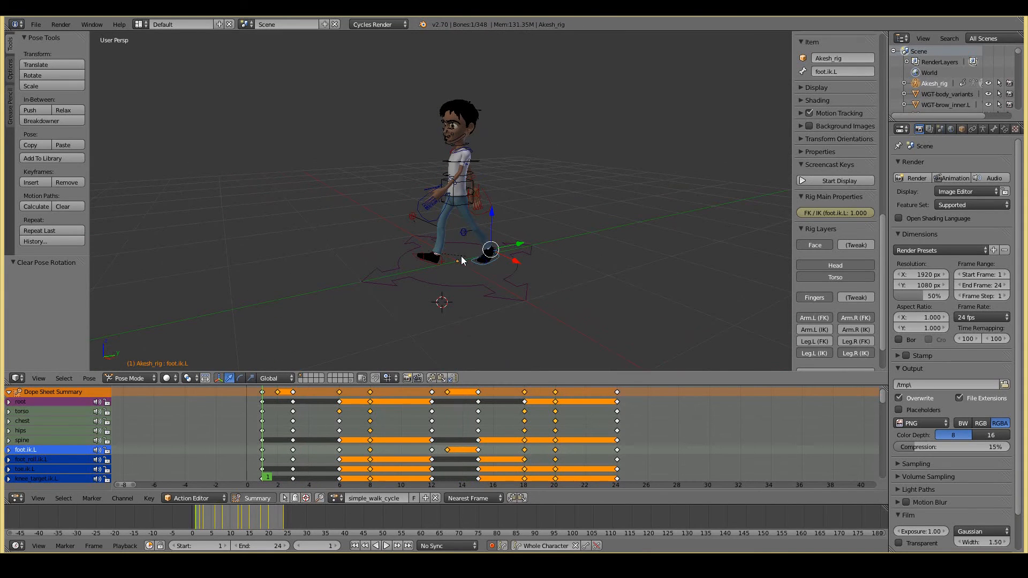
# Enlarge the action editor and look through the keyframes of all the rig's bone channels.
pyautogui.scroll(-2, 483, 282)
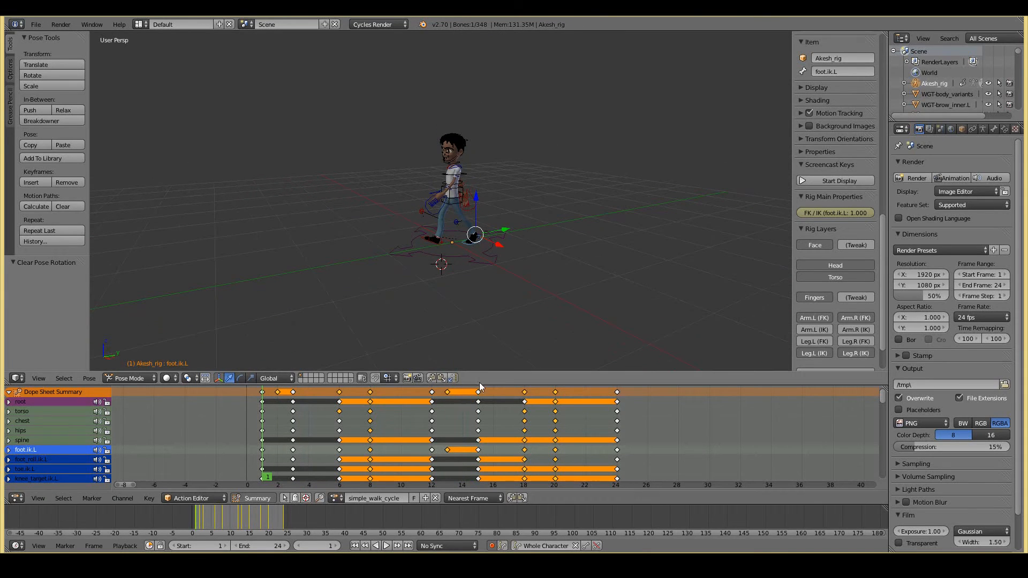
pyautogui.moveTo(502, 379); pyautogui.dragTo(502, 211)
pyautogui.scroll(2, 422, 346)
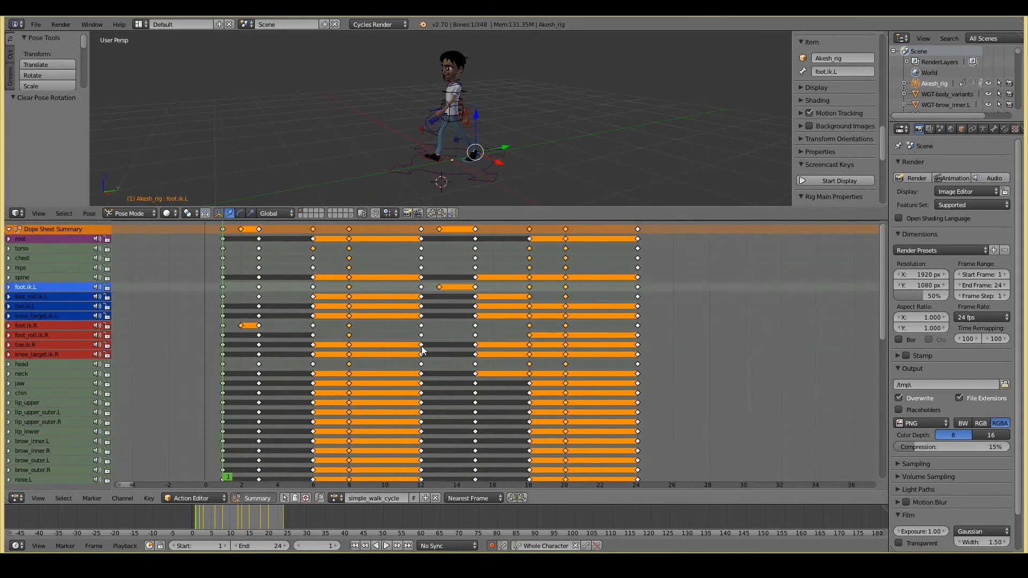
pyautogui.scroll(3, 484, 351)
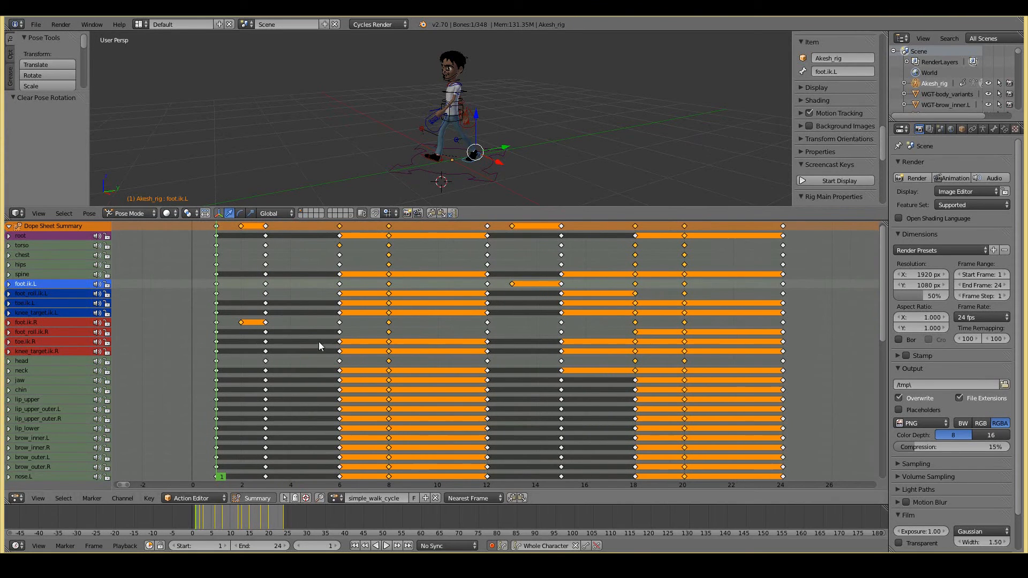
pyautogui.scroll(-4, 294, 354)
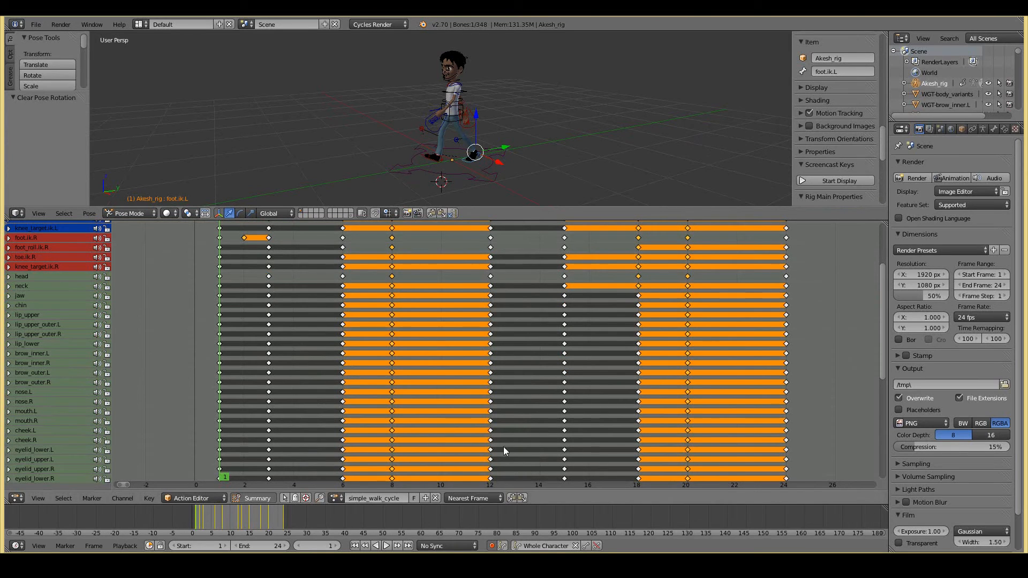
pyautogui.scroll(-3, 564, 341)
pyautogui.scroll(2, 564, 341)
pyautogui.moveTo(564, 341); pyautogui.dragTo(569, 270, button='middle')
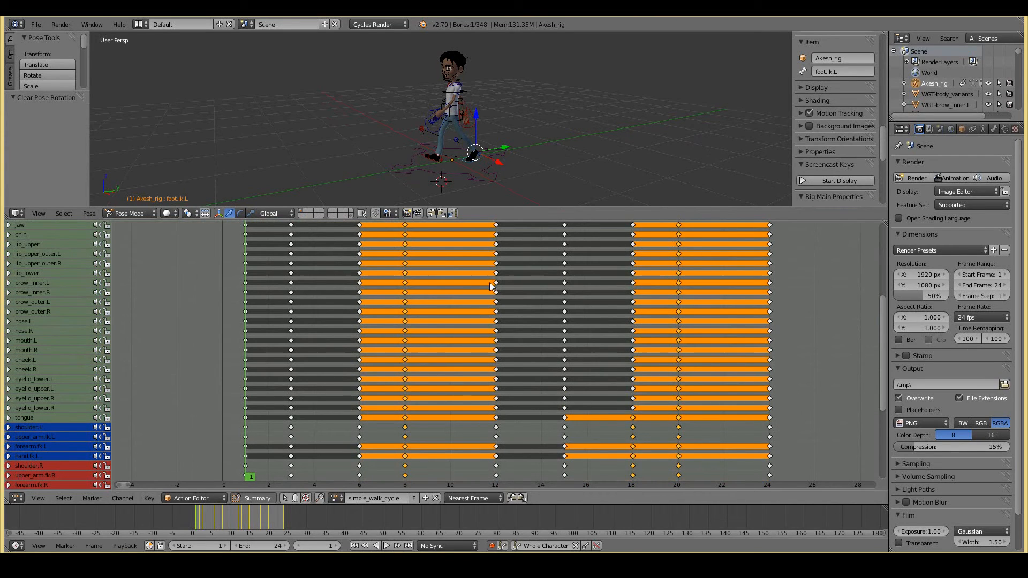
pyautogui.moveTo(460, 257); pyautogui.dragTo(451, 269, button='middle')
# Try shifting the whole pose's keyframes at frame 8 along the timeline to retime it.
pyautogui.click(395, 231)
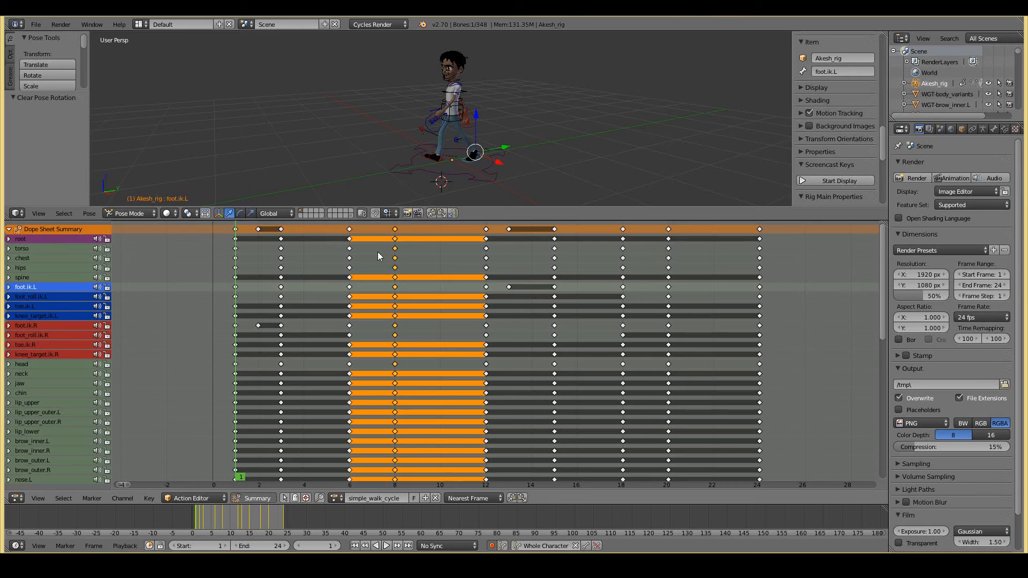
pyautogui.press('g')
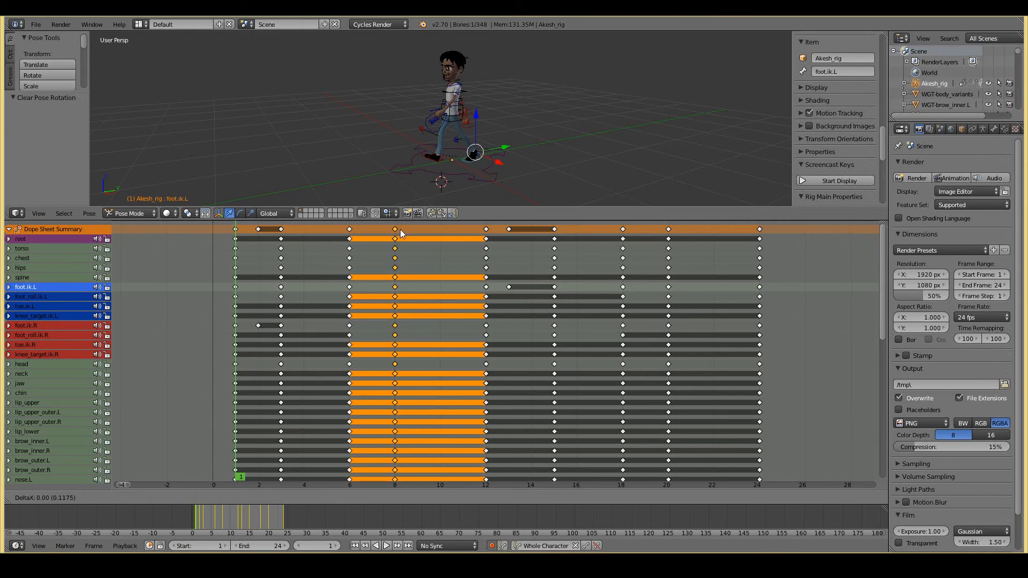
pyautogui.click(396, 230)
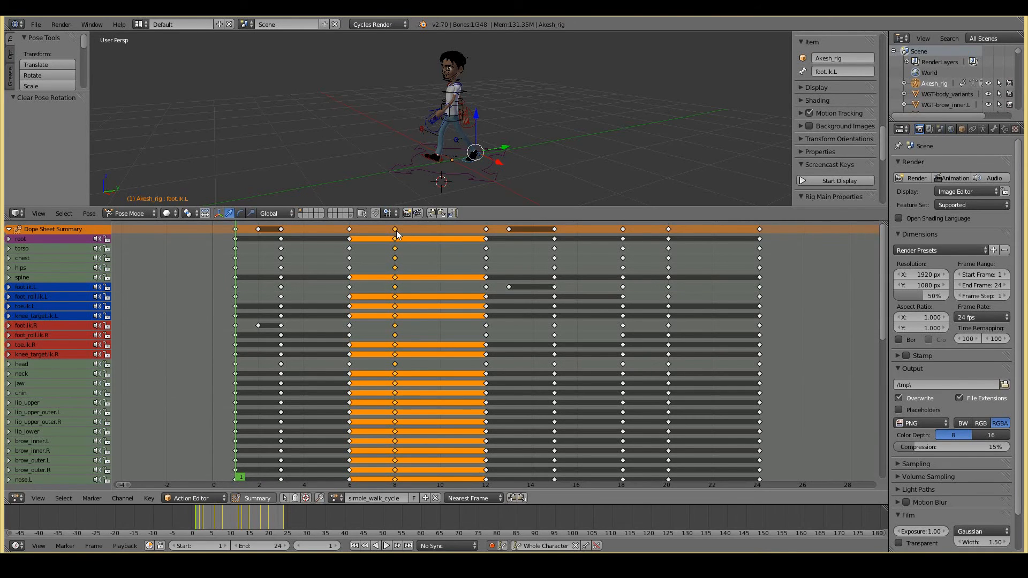
pyautogui.press('g')
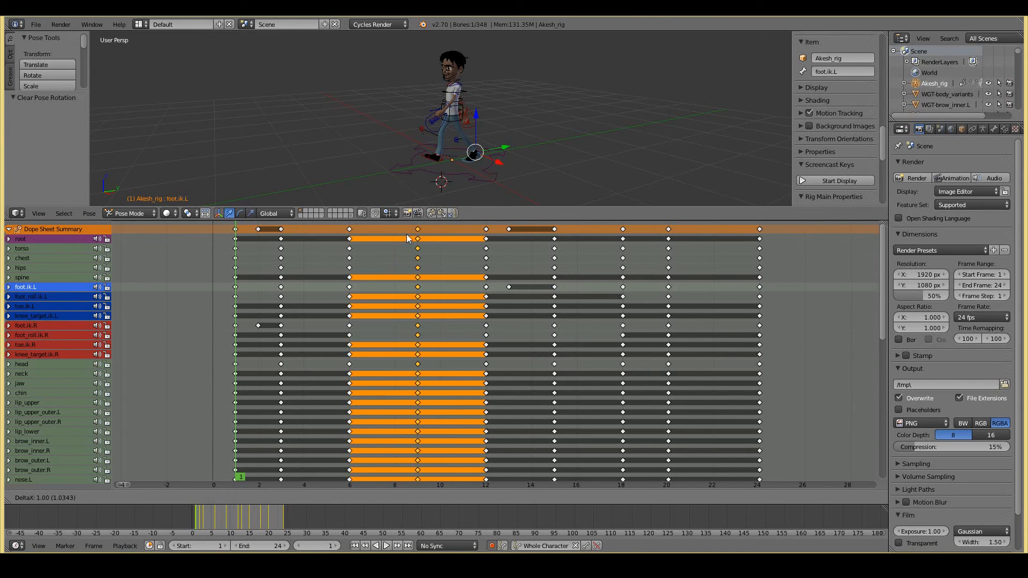
pyautogui.click(405, 242)
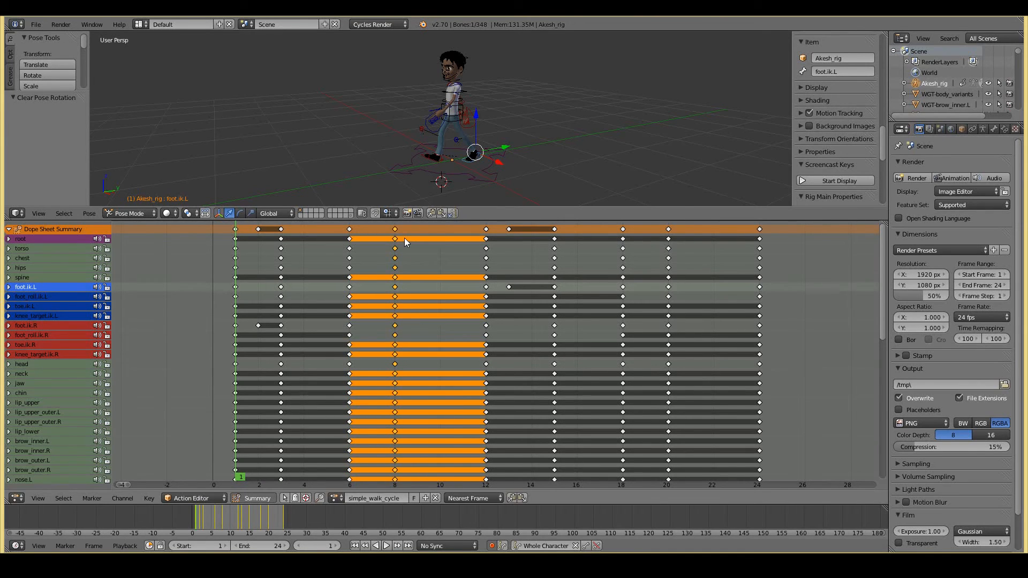
# Go to frame 2 and try moving the summary keyframes of frames 2 and 3 together.
pyautogui.click(258, 230)
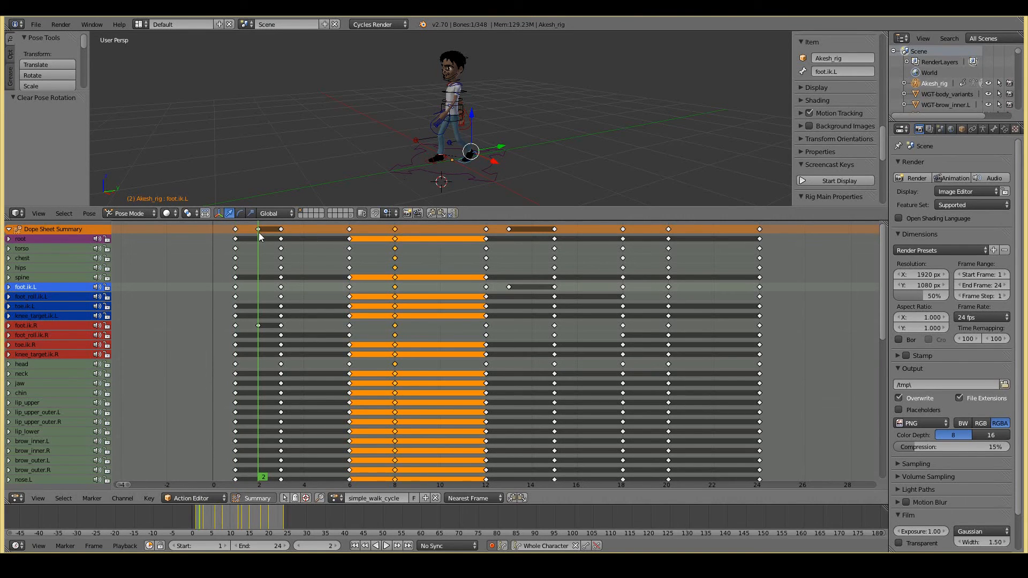
pyautogui.rightClick(259, 231)
pyautogui.keyDown('shift'); pyautogui.rightClick(282, 230); pyautogui.keyUp('shift')
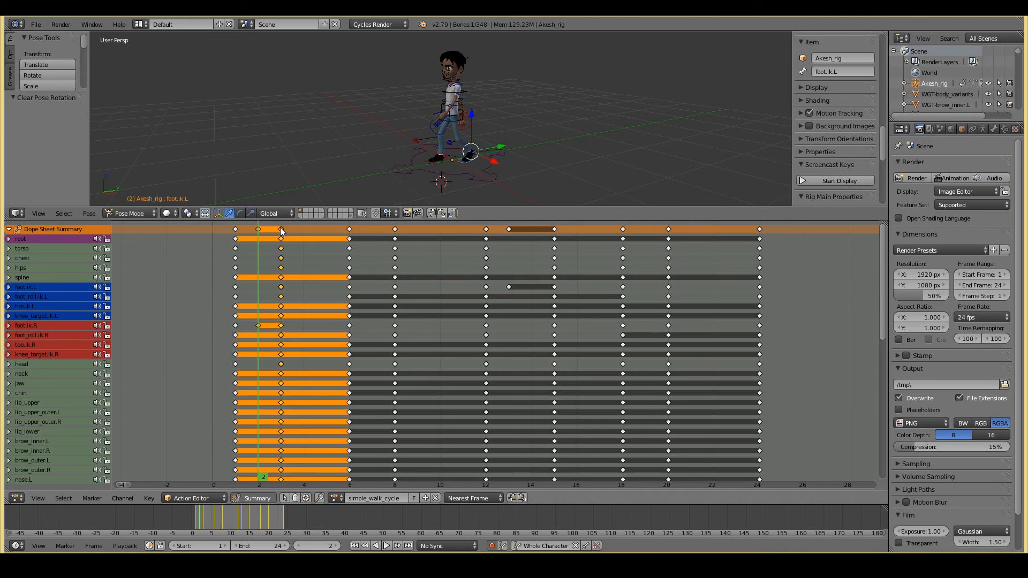
pyautogui.press('g')
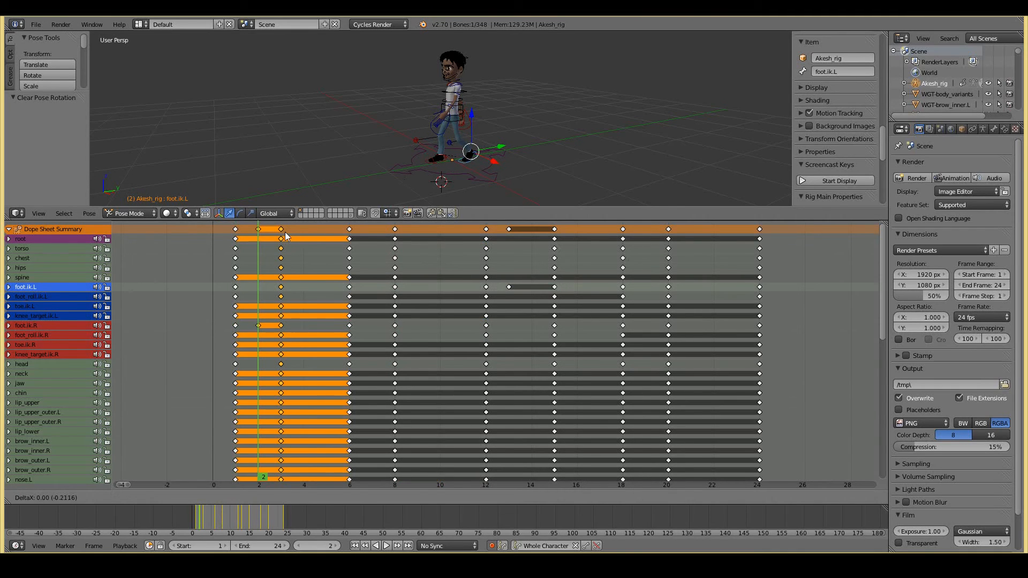
pyautogui.rightClick(280, 263)
pyautogui.rightClick(280, 263)
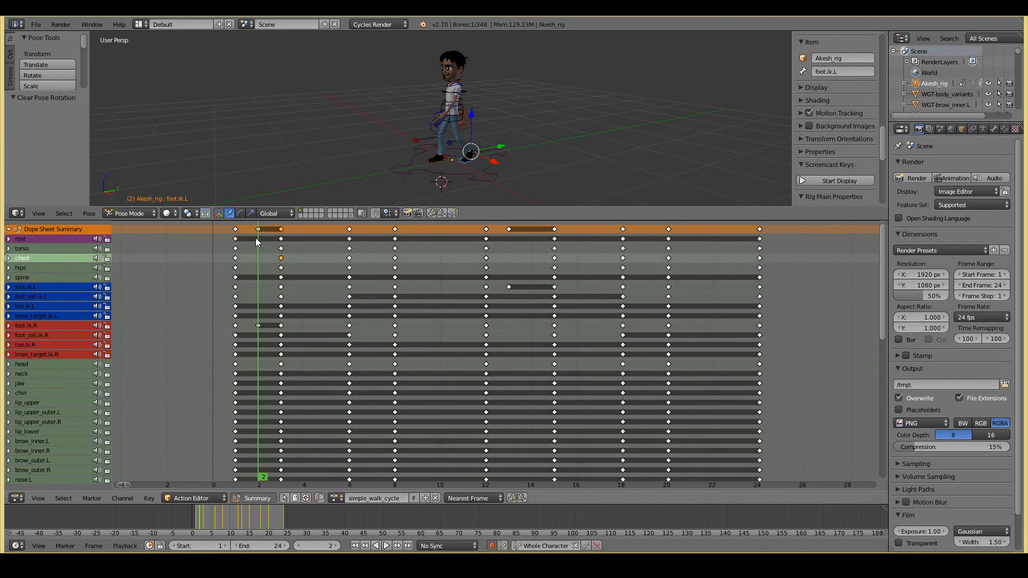
# Try moving the chest keyframe from frame 3 to frame 2, delete the left foot IK keyframe at frame 3, and undo the deletion.
pyautogui.rightClick(260, 234)
pyautogui.rightClick(281, 258)
pyautogui.press('g')
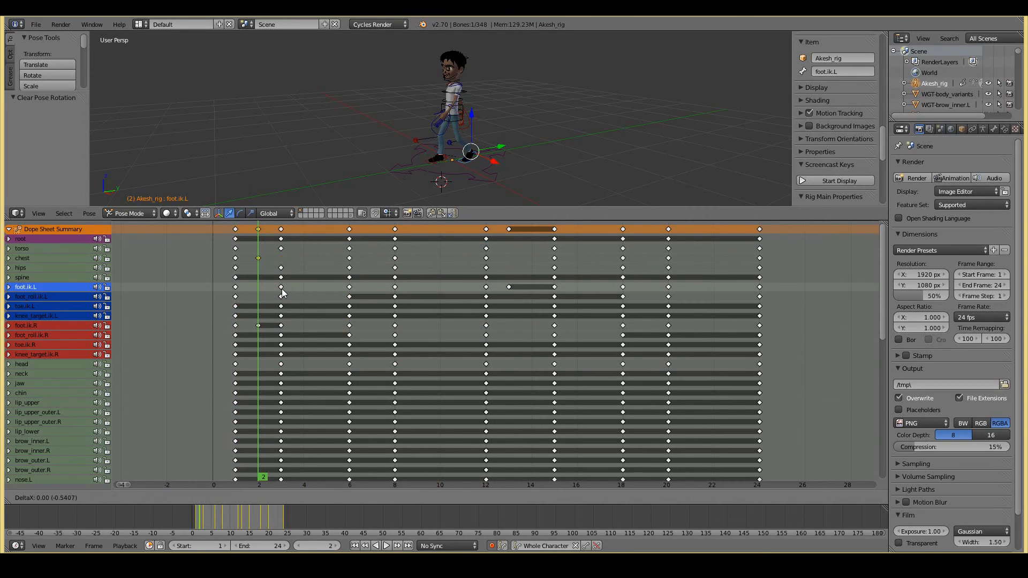
pyautogui.rightClick(282, 290)
pyautogui.press('x')
pyautogui.click(283, 293)
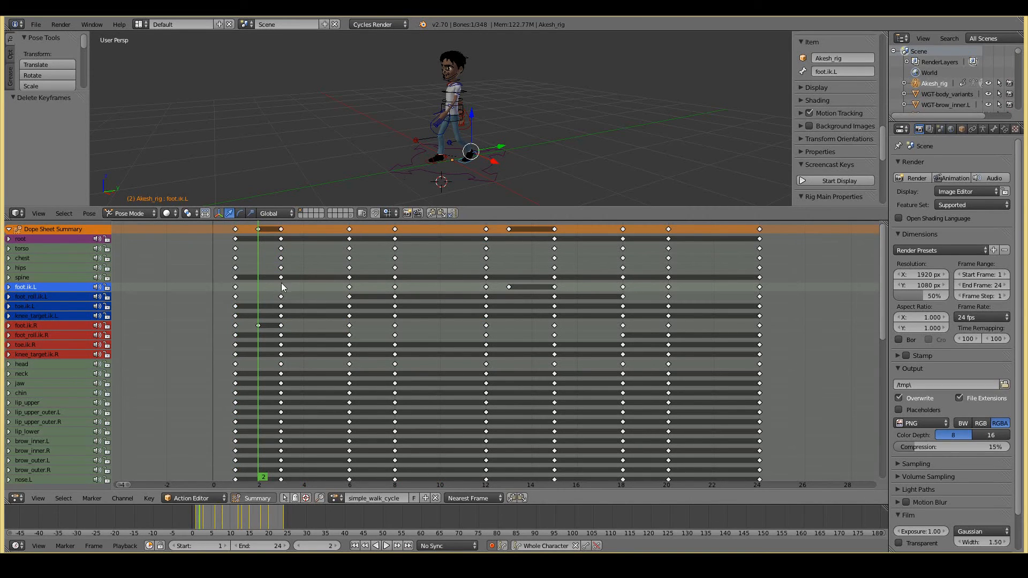
pyautogui.hotkey('ctrl', 'z')
# Play the looping walk and review it from the front and three-quarter angles.
pyautogui.hotkey('alt', 'a')
pyautogui.scroll(4, 586, 117)
pyautogui.scroll(-2, 552, 109)
pyautogui.moveTo(551, 110); pyautogui.dragTo(494, 130, button='middle')
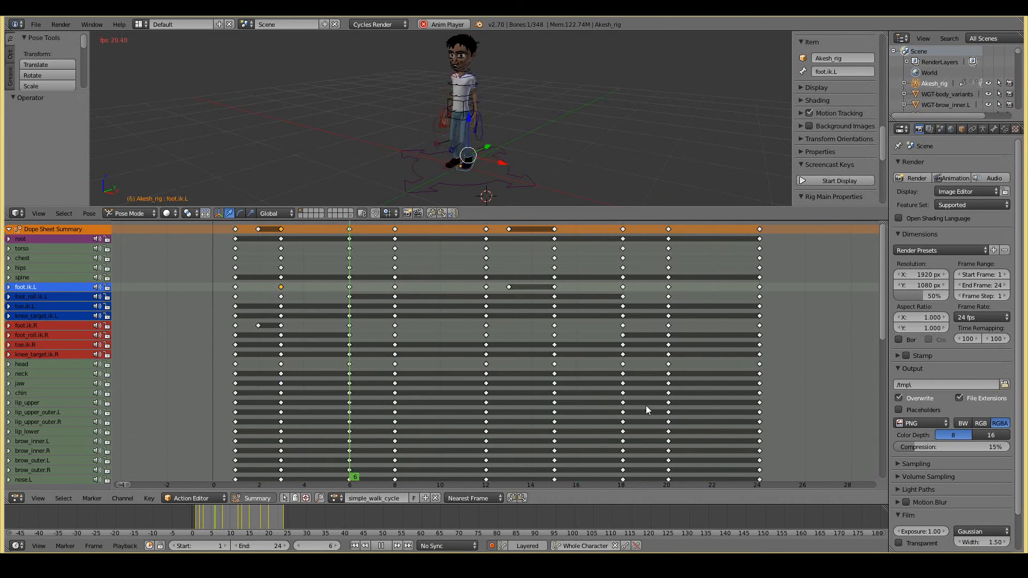
pyautogui.moveTo(522, 118); pyautogui.dragTo(577, 117, button='middle')
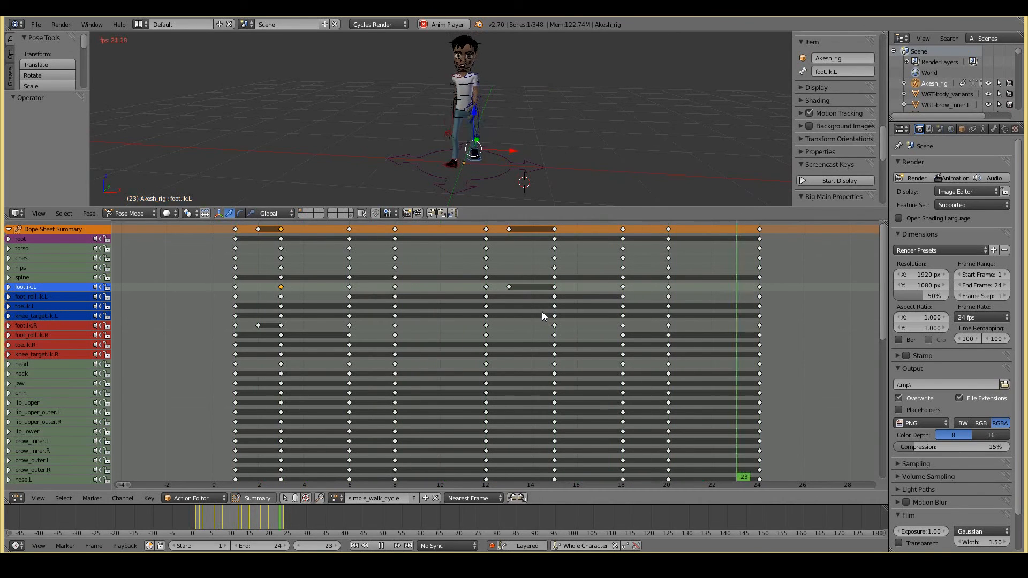
pyautogui.press('Escape')
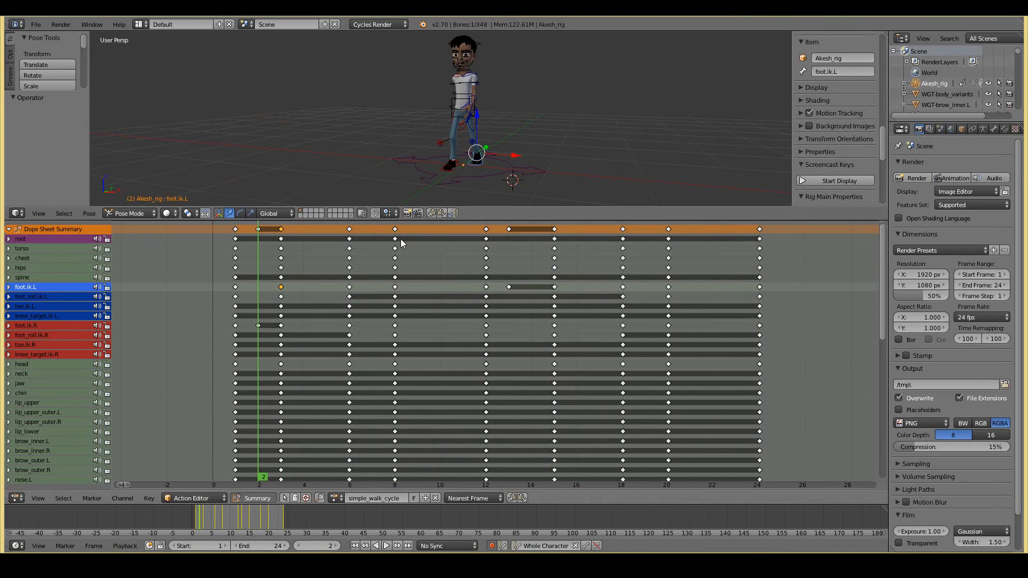
# Give the 3D view more height and assign a fake user to the simple_walk_cycle action so it is kept.
pyautogui.scroll(-2, 499, 128)
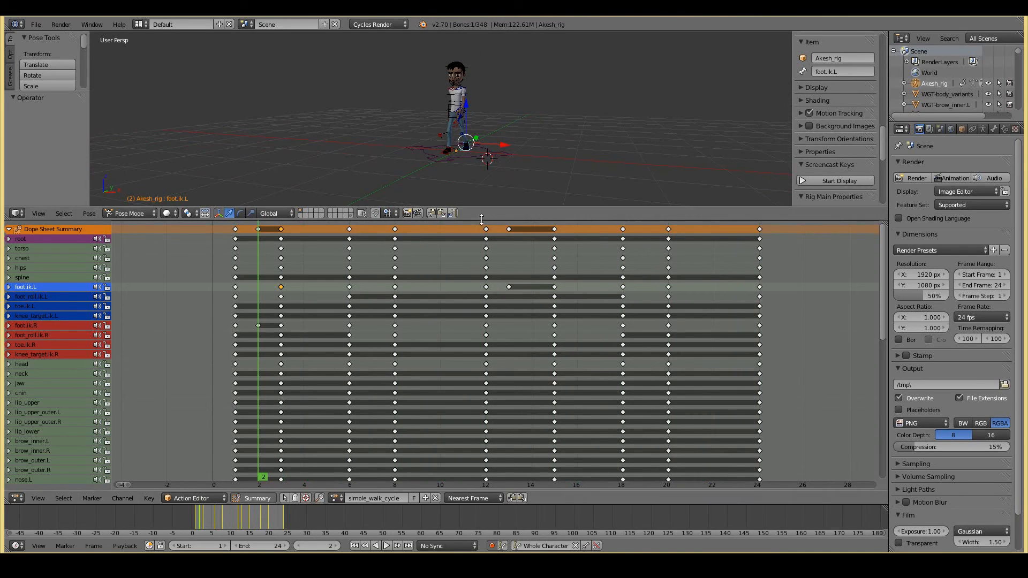
pyautogui.moveTo(509, 208); pyautogui.dragTo(522, 295)
pyautogui.scroll(3, 498, 204)
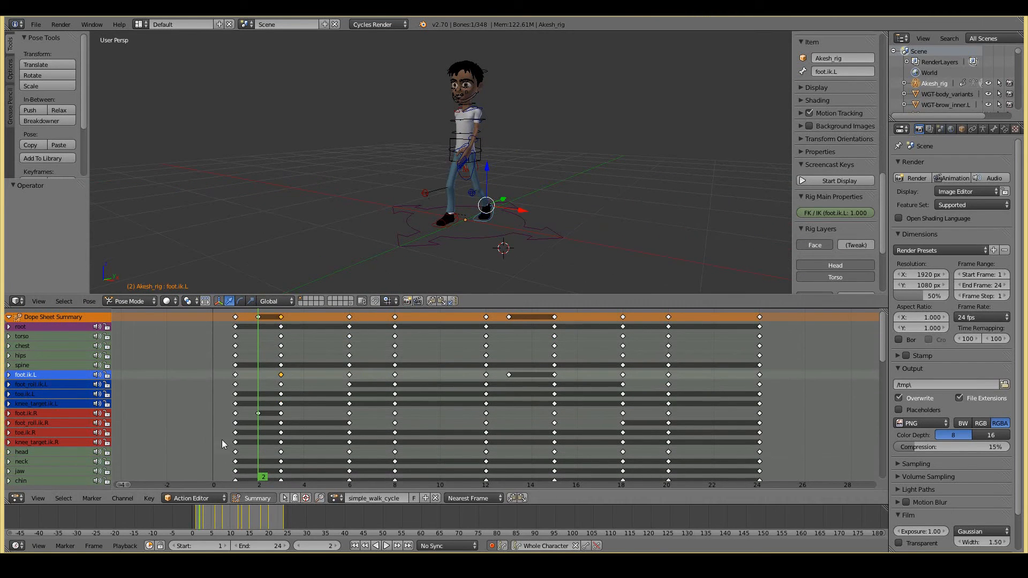
pyautogui.click(413, 498)
# Change the action editor area to the NLA Editor and limit its list to data of the selected object.
pyautogui.click(188, 498)
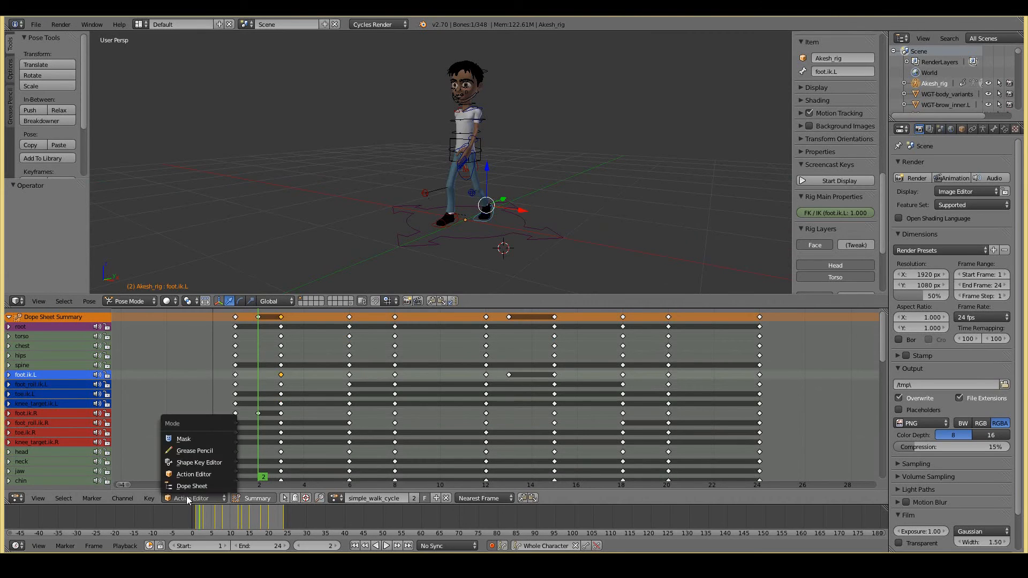
pyautogui.click(16, 498)
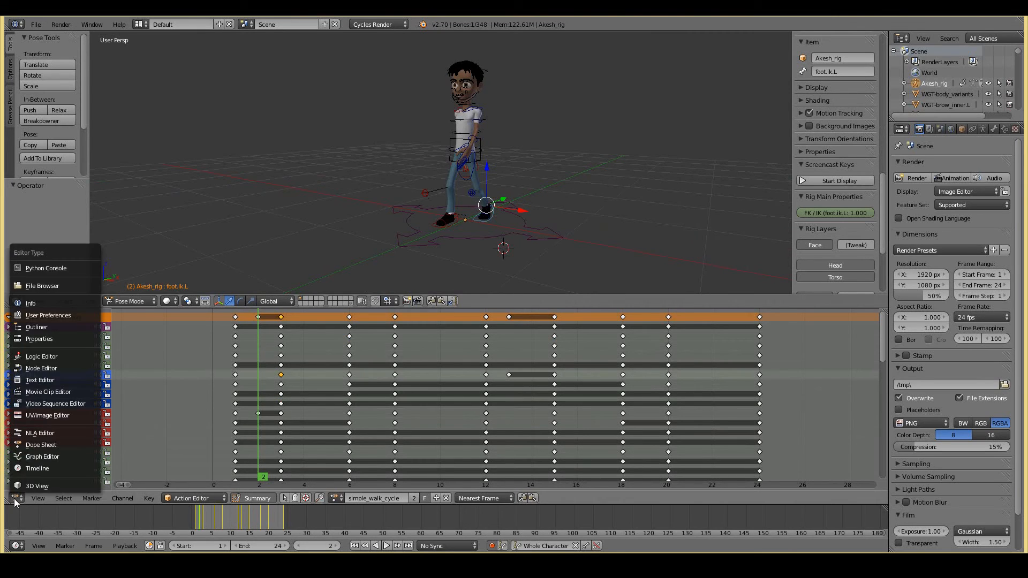
pyautogui.click(41, 433)
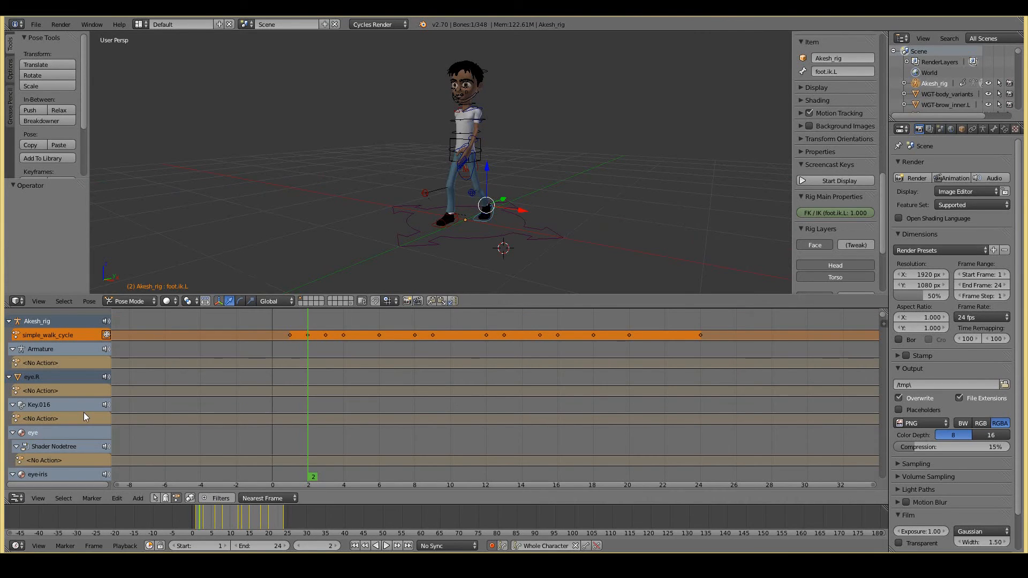
pyautogui.scroll(-3, 58, 397)
pyautogui.scroll(3, 58, 397)
pyautogui.click(156, 497)
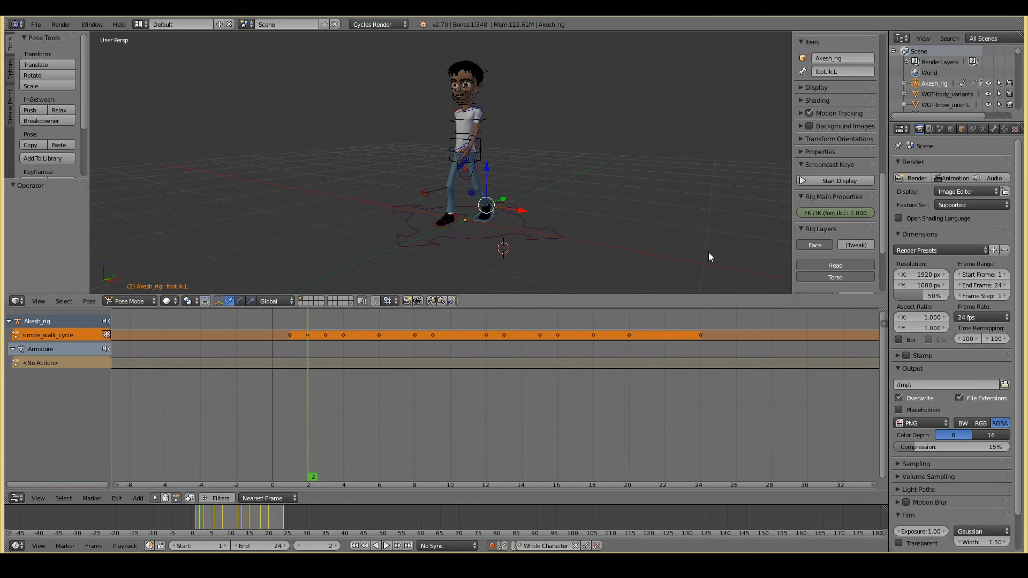
# Push the simple_walk_cycle action down into a strip on its own NLA track and go to frame 1.
pyautogui.moveTo(698, 221); pyautogui.dragTo(427, 211, button='middle')
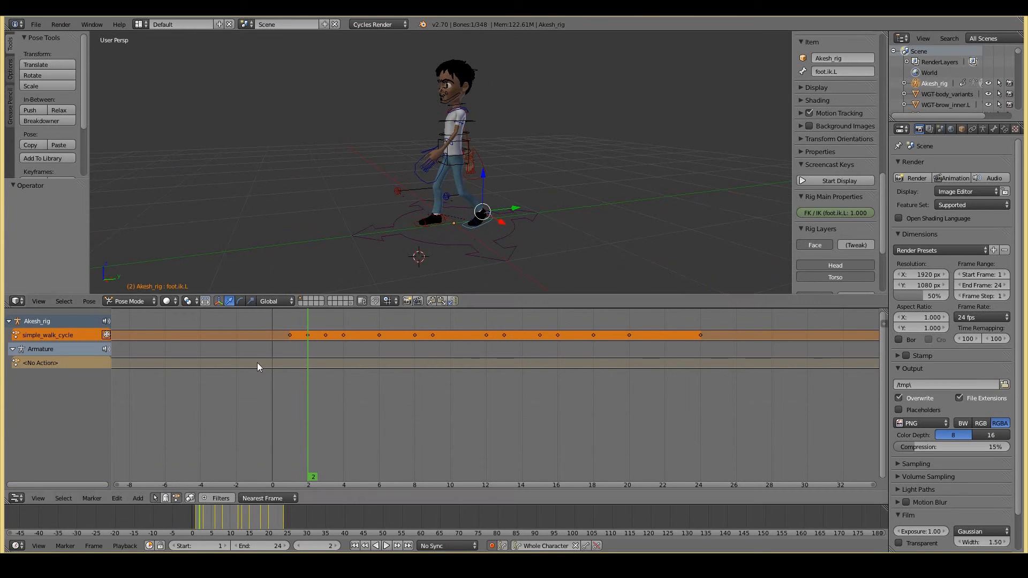
pyautogui.click(15, 498)
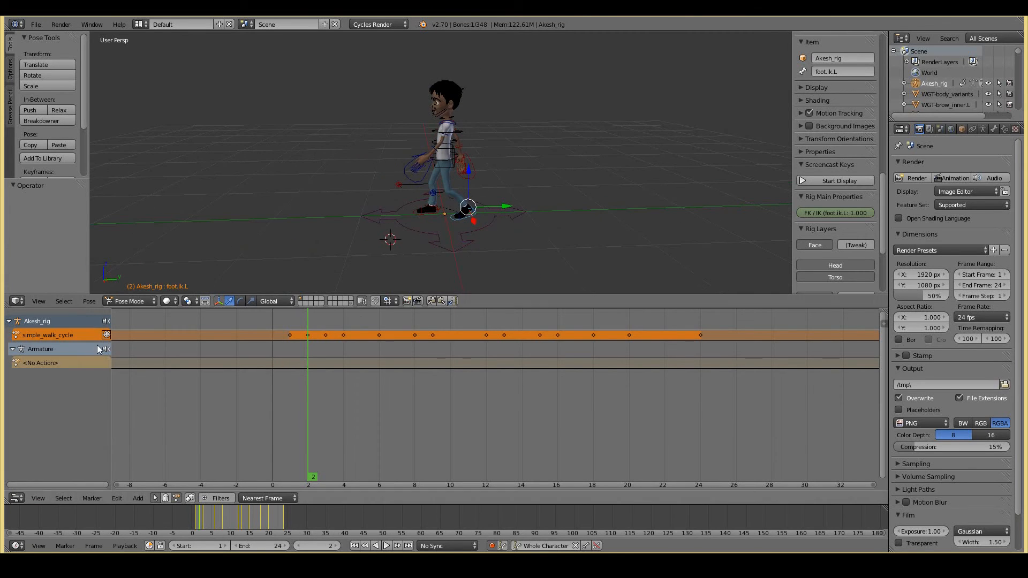
pyautogui.scroll(1, 563, 214)
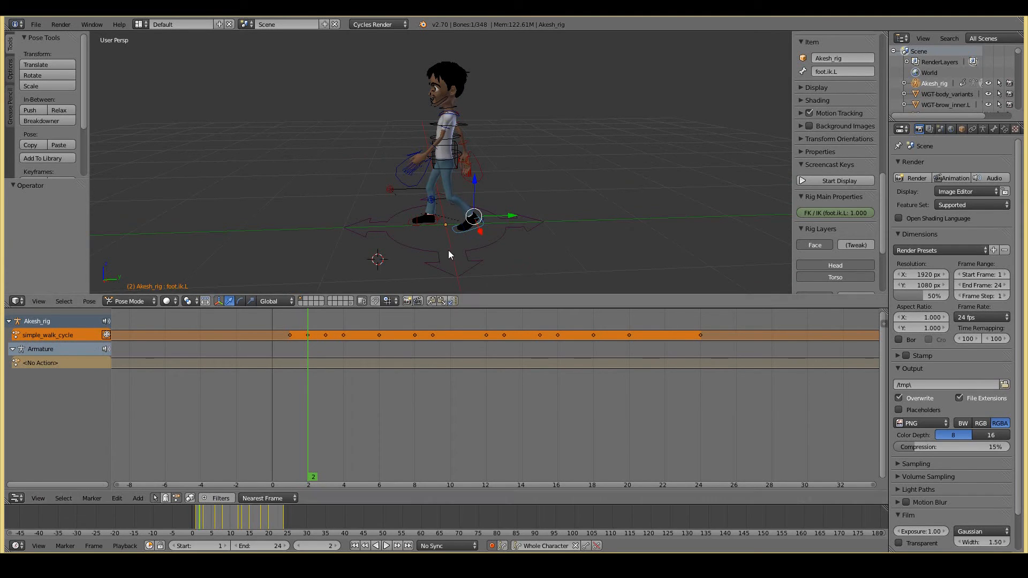
pyautogui.click(107, 335)
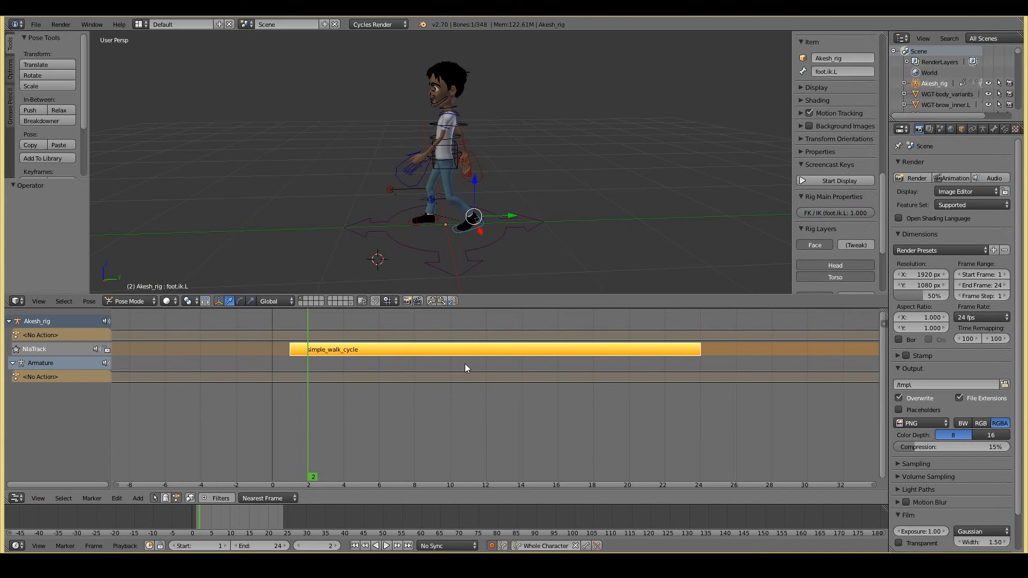
pyautogui.click(295, 348)
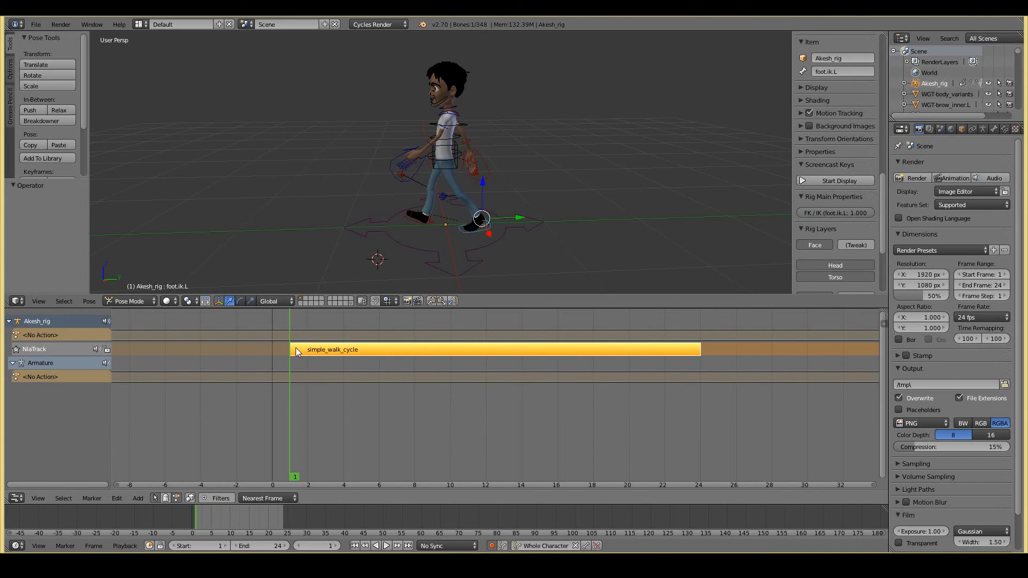
# Play the walk strip, extend the scene's end frame to 250, and play the longer range.
pyautogui.hotkey('alt', 'a')
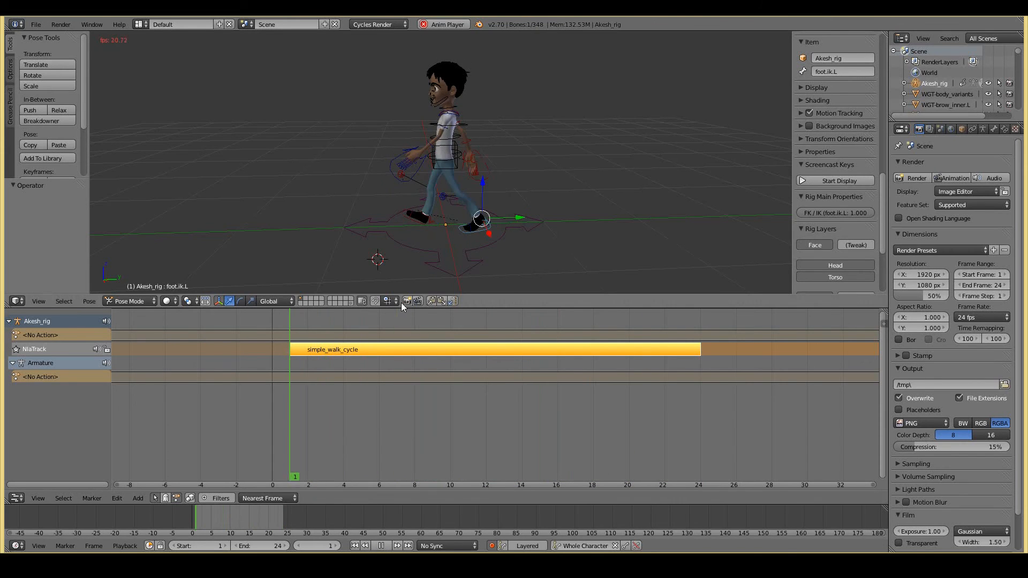
pyautogui.press('Escape')
pyautogui.moveTo(256, 542)
pyautogui.mouseDown()
pyautogui.moveTo(276, 544)
pyautogui.moveTo(259, 544)
pyautogui.mouseUp()
pyautogui.write('250')
pyautogui.press('Return')
pyautogui.scroll(-2, 509, 515)
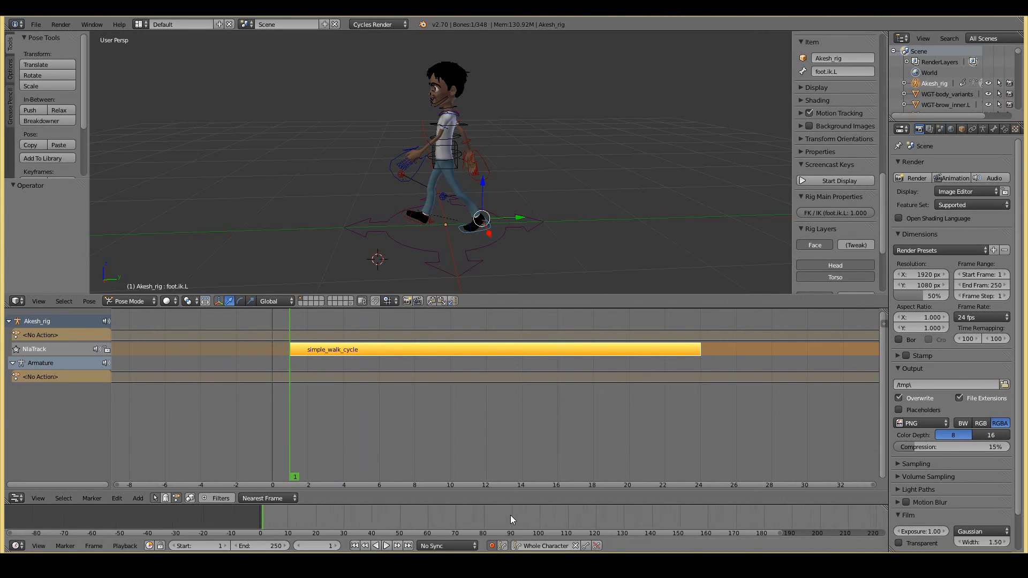
pyautogui.scroll(-2, 511, 512)
pyautogui.hotkey('alt', 'a')
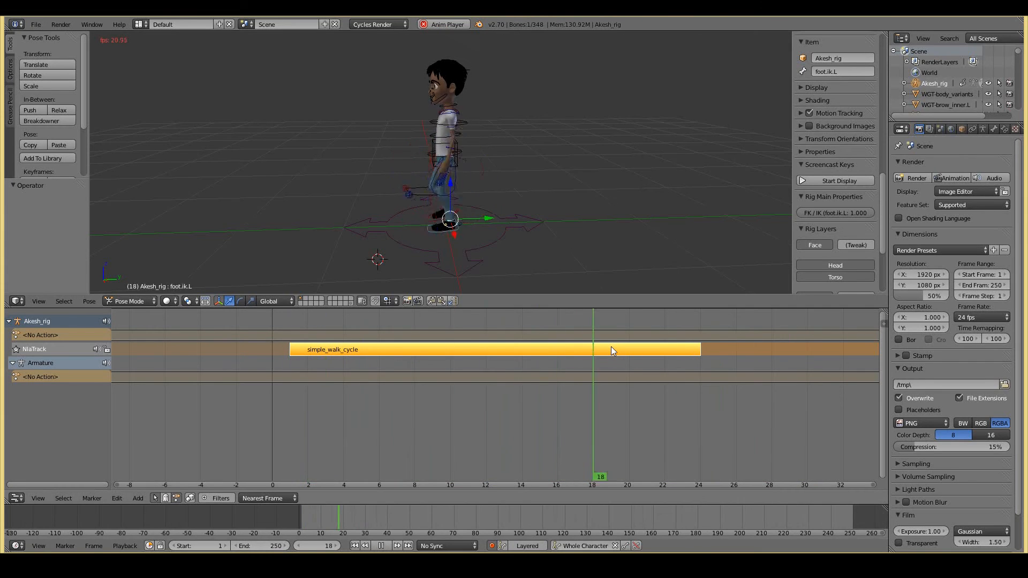
pyautogui.press('Escape')
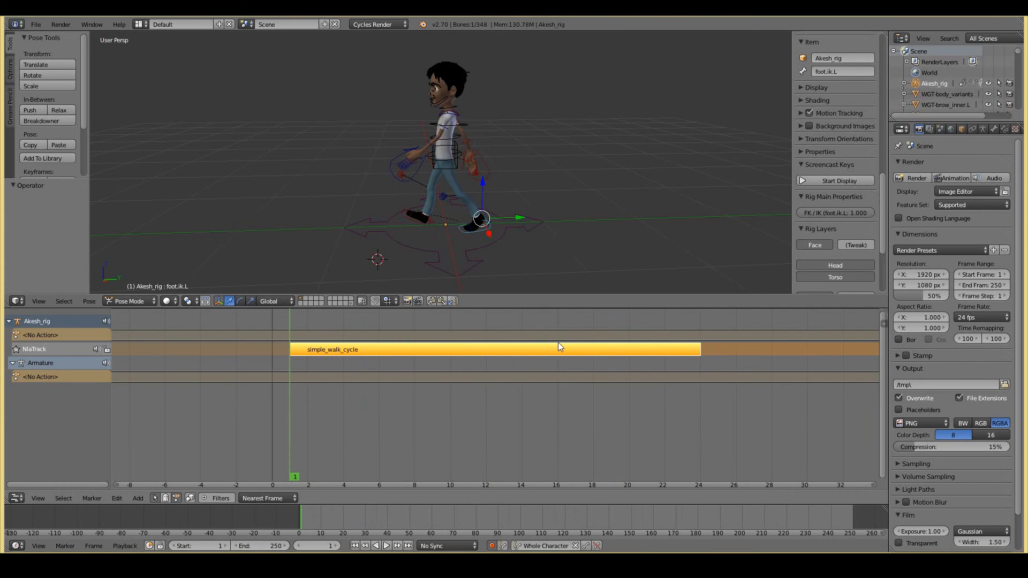
# Show the simple_walk_cycle strip's properties in the NLA Editor and set its action clip to repeat 5 times.
pyautogui.press('n')
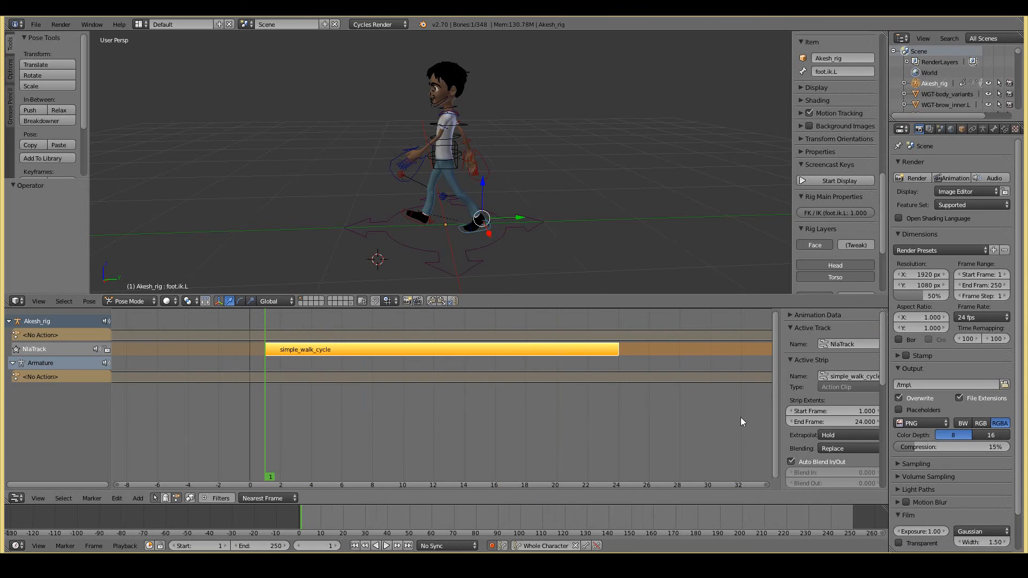
pyautogui.moveTo(777, 414); pyautogui.dragTo(744, 412)
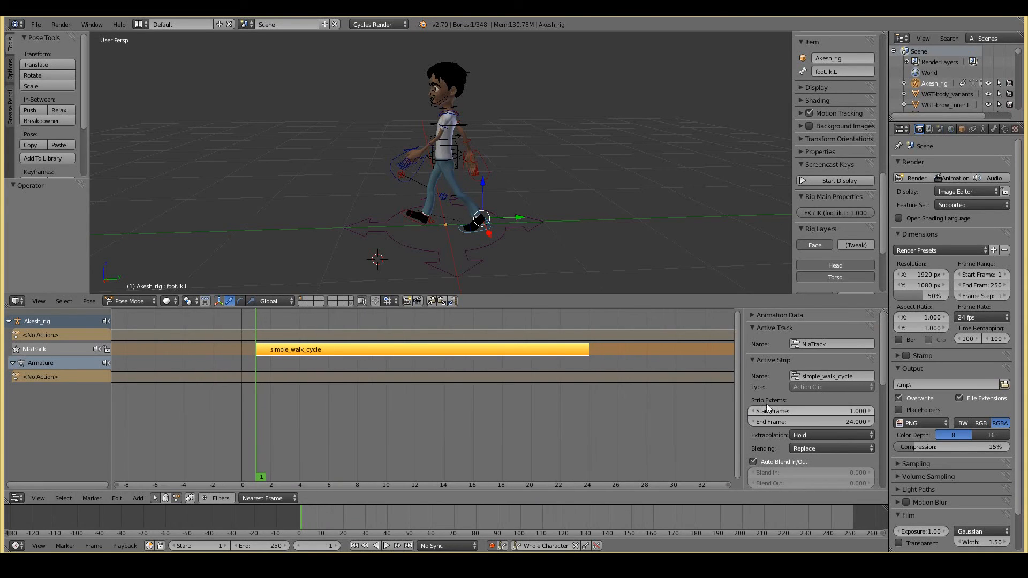
pyautogui.scroll(-7, 833, 408)
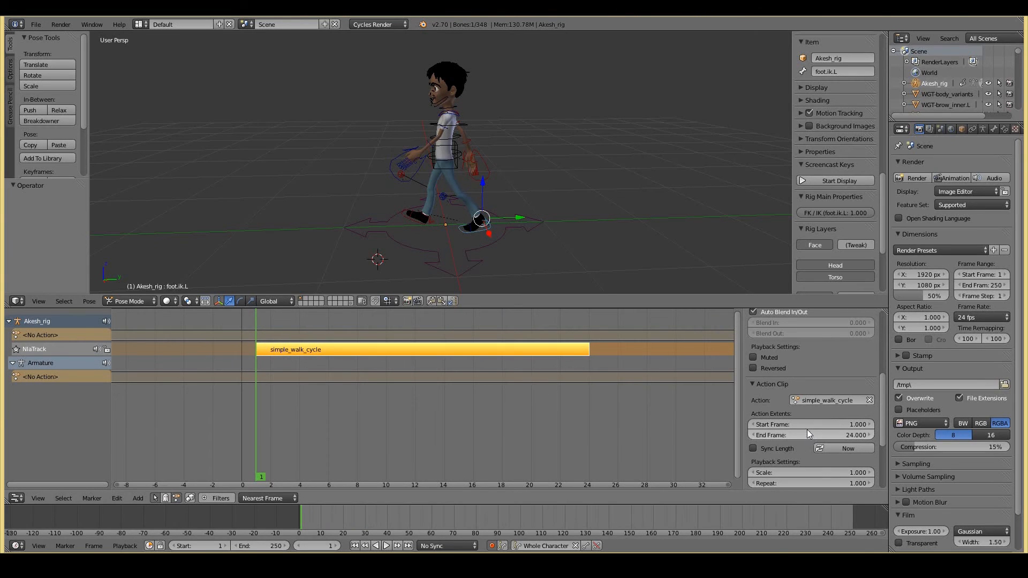
pyautogui.scroll(-1, 808, 429)
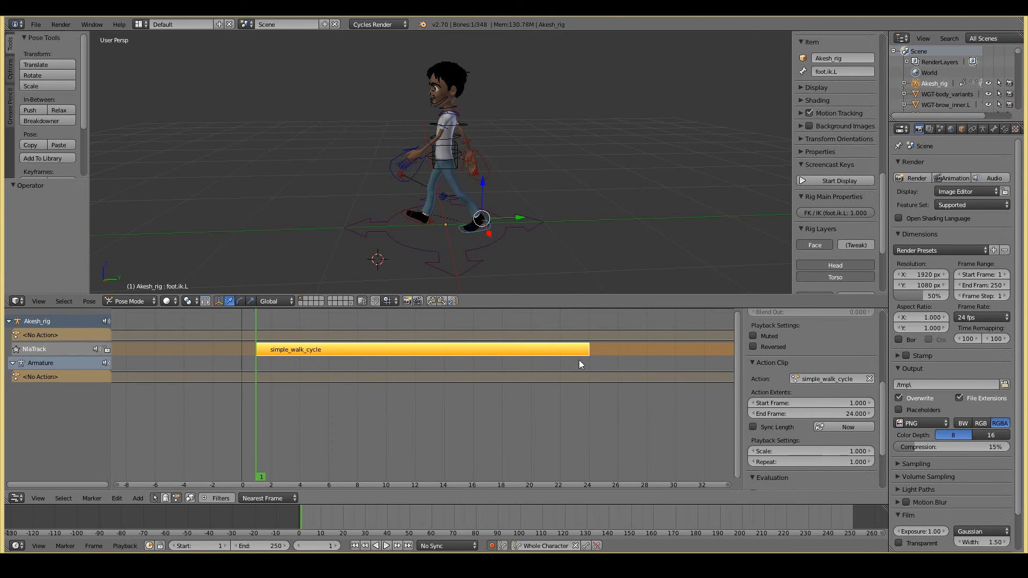
pyautogui.click(824, 462)
pyautogui.write('5')
pyautogui.press('Return')
# Set the walk strip's repeat to 10 and scrub to the end of the extended strip.
pyautogui.scroll(-3, 605, 426)
pyautogui.scroll(-4, 605, 423)
pyautogui.moveTo(683, 356); pyautogui.dragTo(692, 355)
pyautogui.click(841, 463)
pyautogui.write('10')
pyautogui.press('Return')
pyautogui.scroll(-2, 582, 407)
pyautogui.scroll(-3, 582, 396)
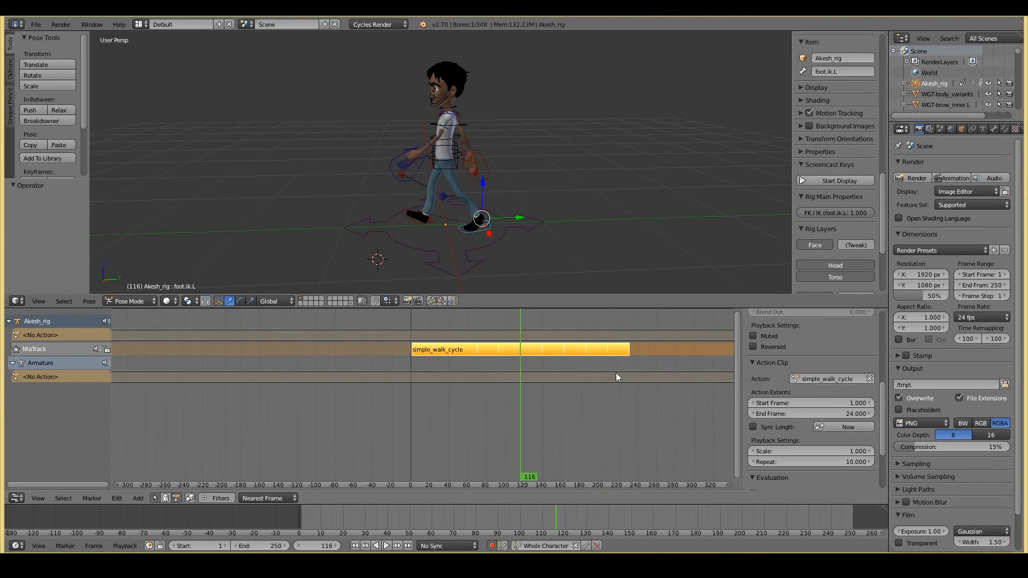
pyautogui.click(624, 358)
pyautogui.moveTo(624, 358); pyautogui.dragTo(627, 358)
# Set the scene's end frame to 230 and play the repeated walk.
pyautogui.click(278, 546)
pyautogui.write('2')
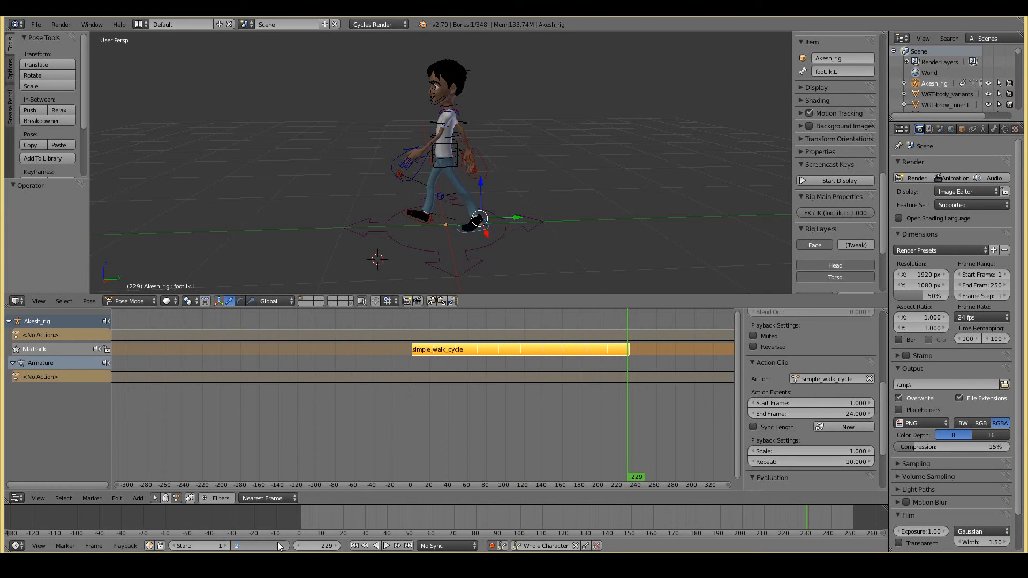
pyautogui.write('30')
pyautogui.press('Return')
pyautogui.hotkey('alt', 'a')
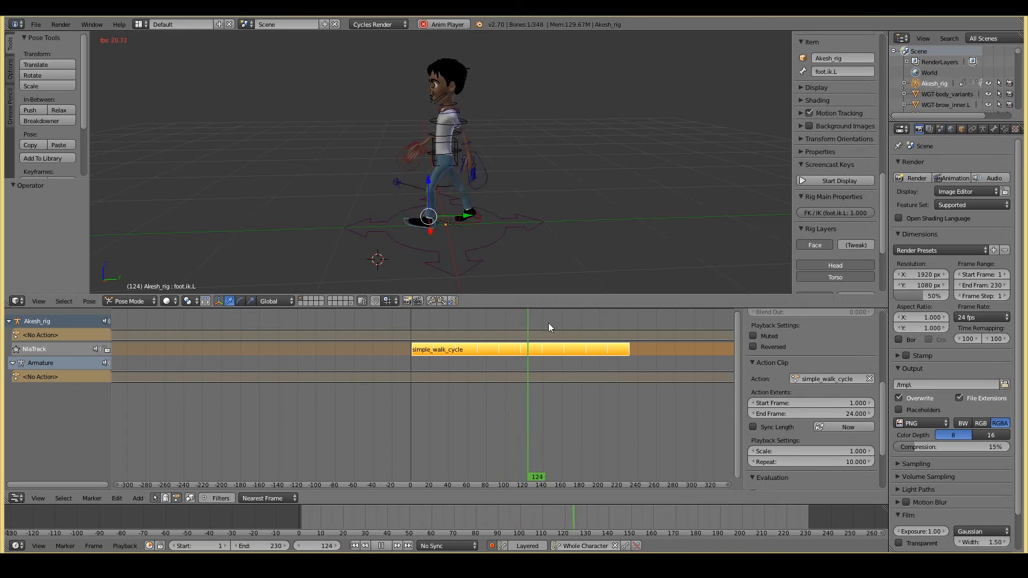
pyautogui.press('Escape')
# Select the root bone, change the NLA area to the Dope Sheet's action editor, and create a new action.
pyautogui.rightClick(473, 258)
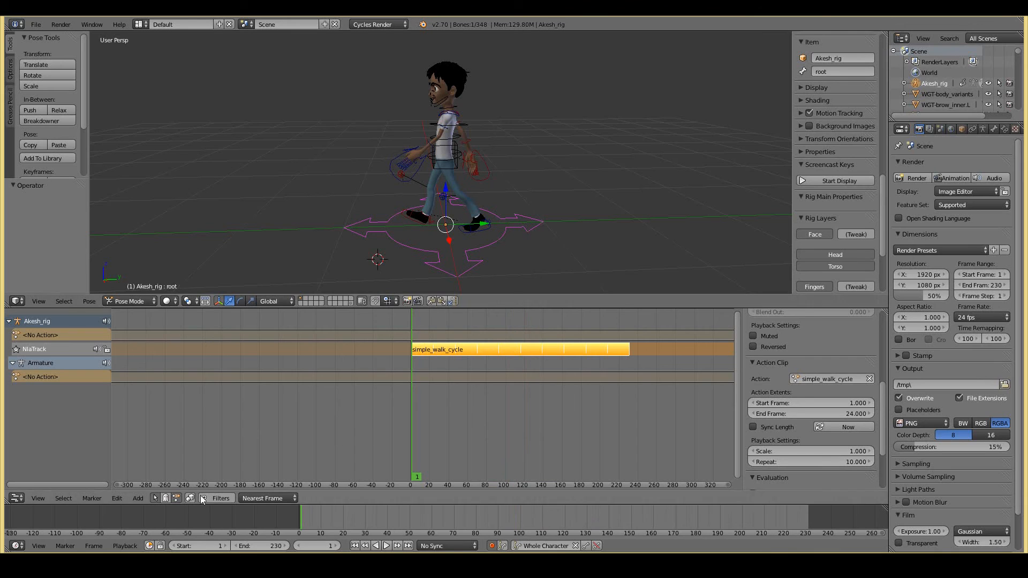
pyautogui.click(12, 499)
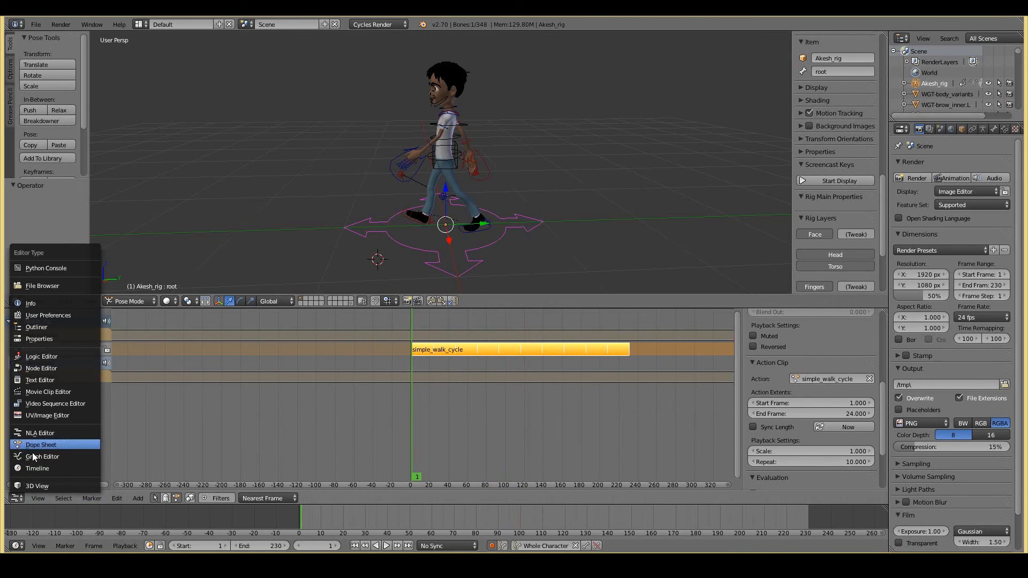
pyautogui.click(34, 445)
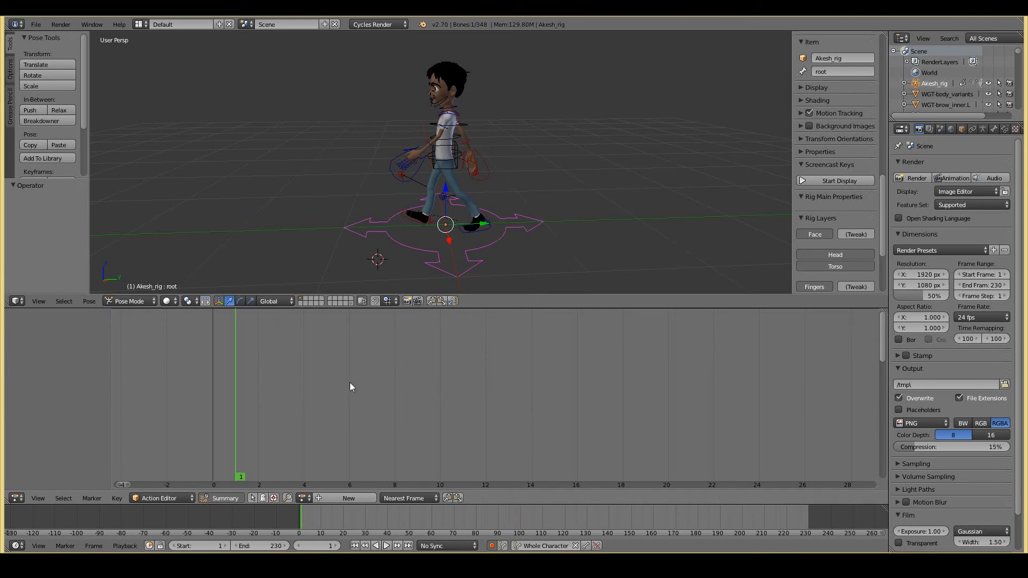
pyautogui.click(353, 498)
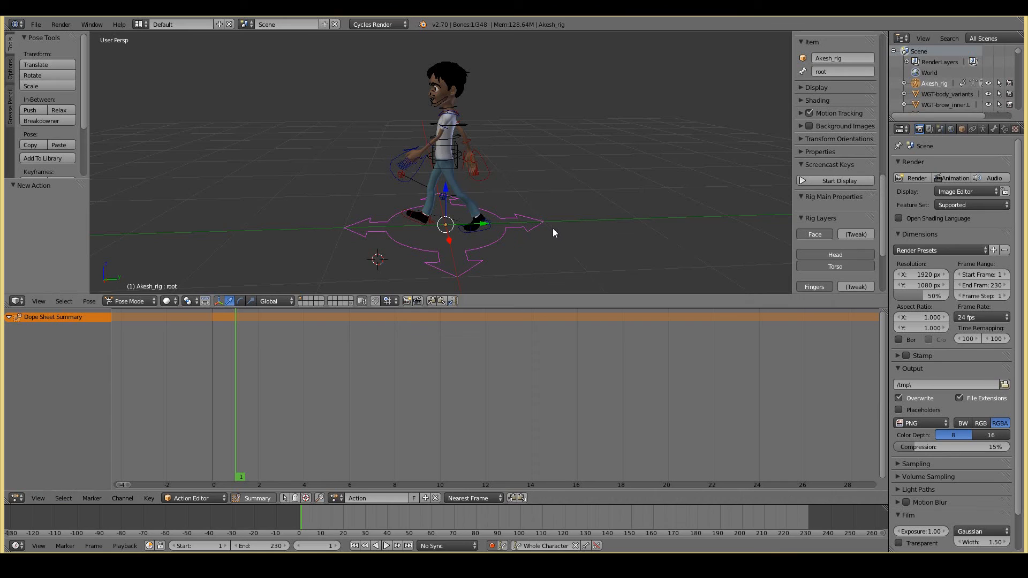
# Select the left upper arm FK bone and rename the new action to waving_hands.
pyautogui.rightClick(475, 161)
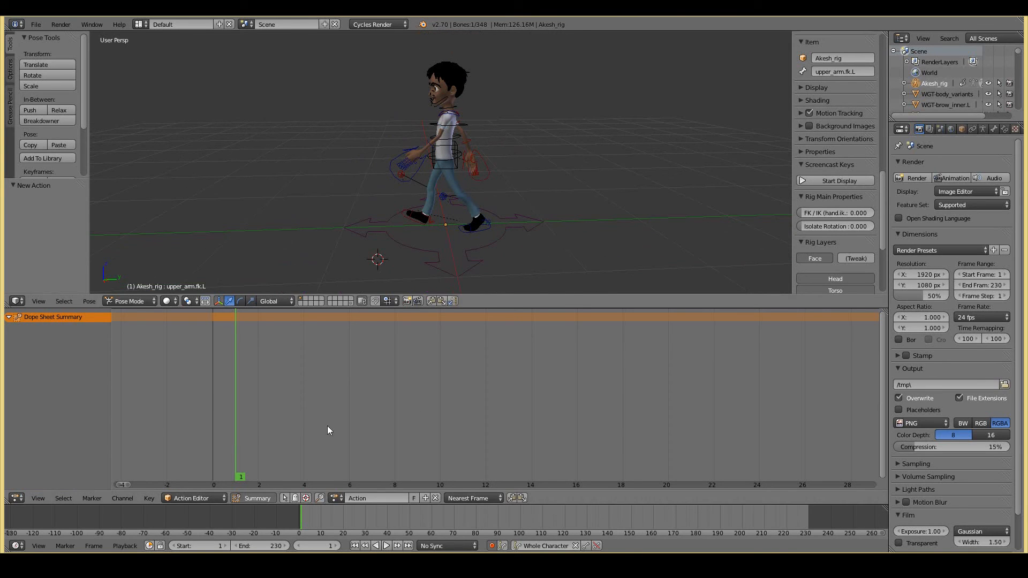
pyautogui.doubleClick(358, 499)
pyautogui.write('waving_hands')
pyautogui.press('Return')
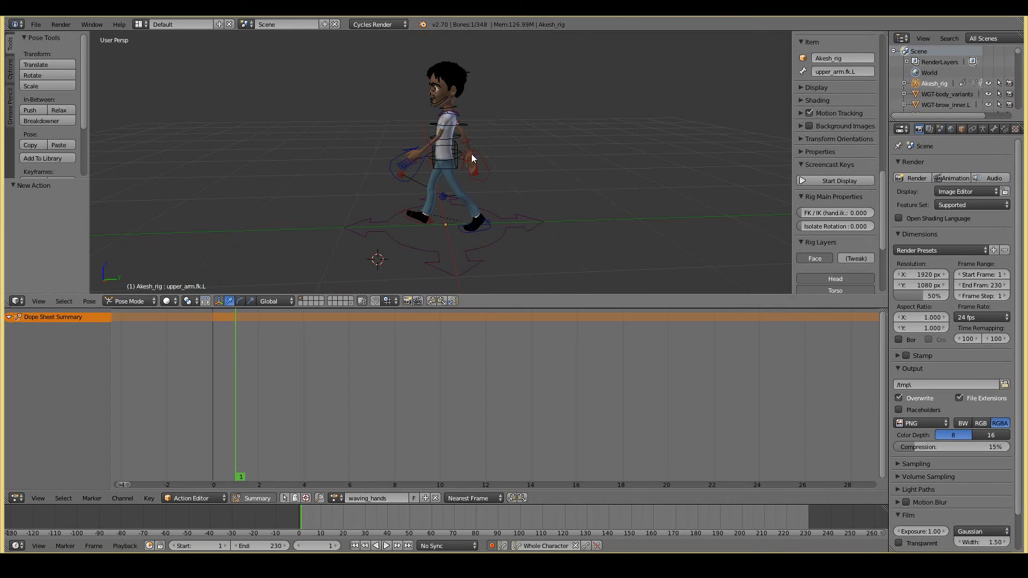
pyautogui.press('r')
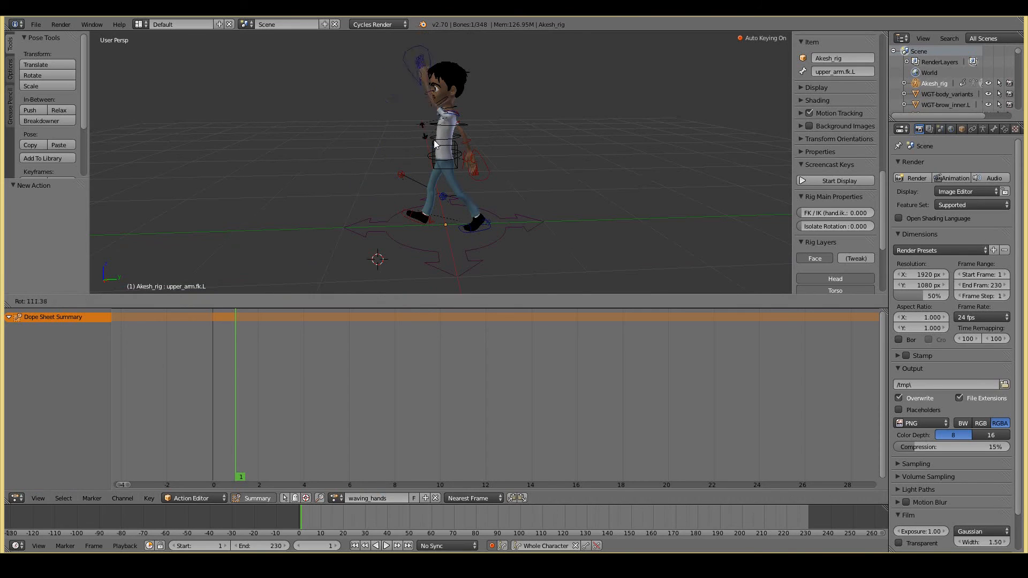
pyautogui.rightClick(430, 134)
pyautogui.scroll(2, 513, 139)
pyautogui.keyDown('shift'); pyautogui.moveTo(512, 139); pyautogui.dragTo(505, 172, button='middle'); pyautogui.keyUp('shift')
pyautogui.press('r')
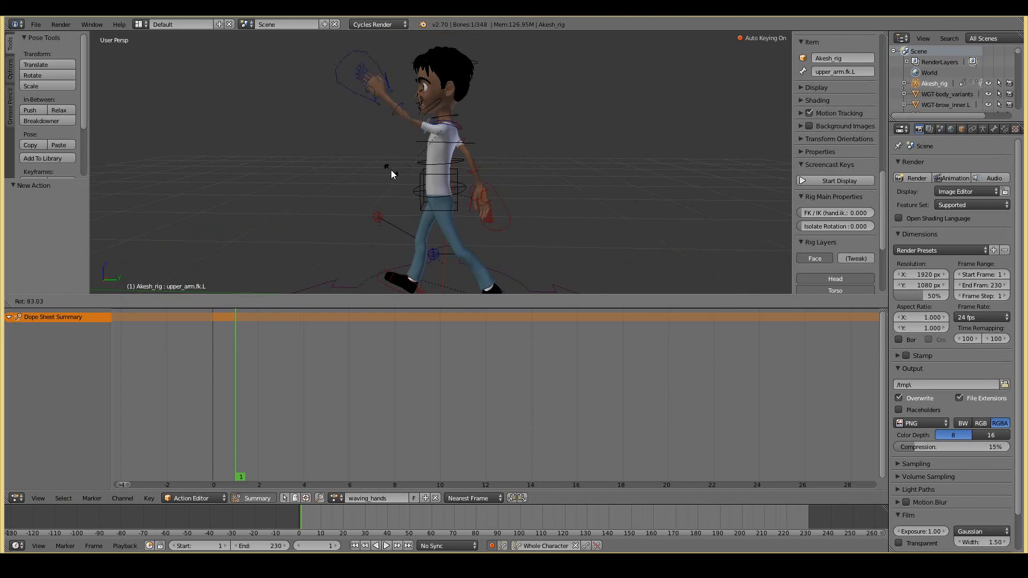
pyautogui.rightClick(395, 172)
pyautogui.scroll(-2, 397, 157)
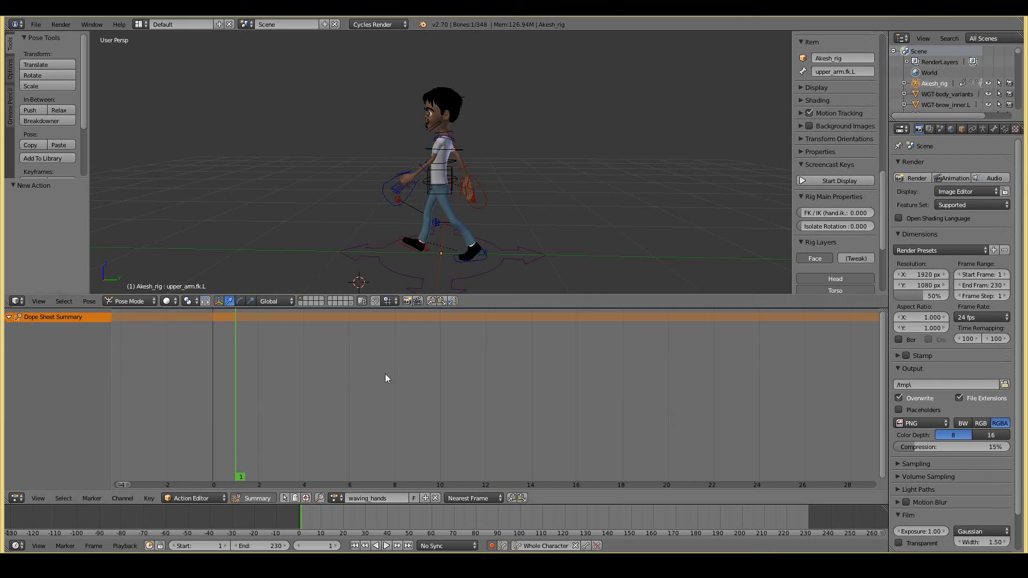
pyautogui.press('r')
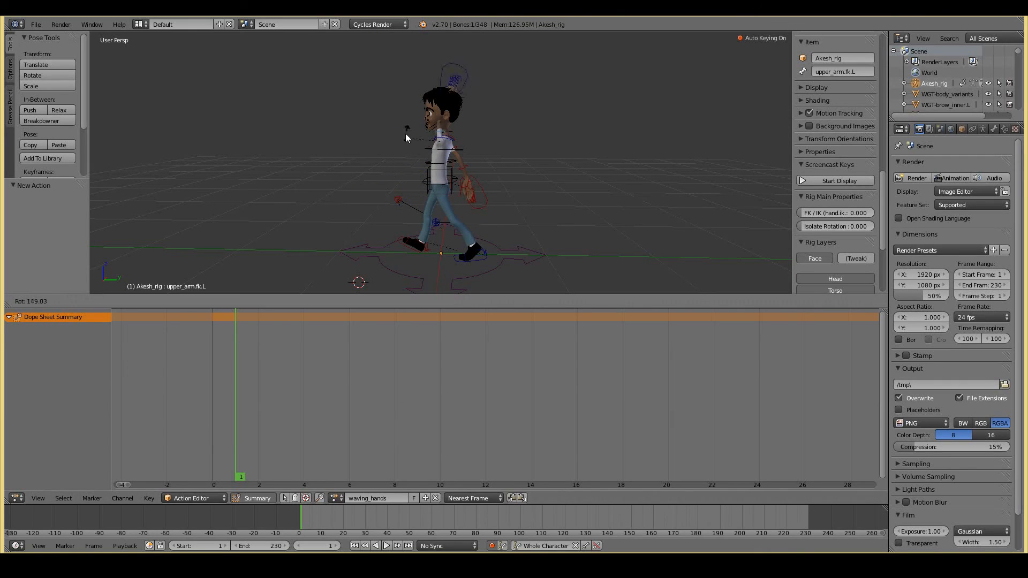
pyautogui.rightClick(414, 167)
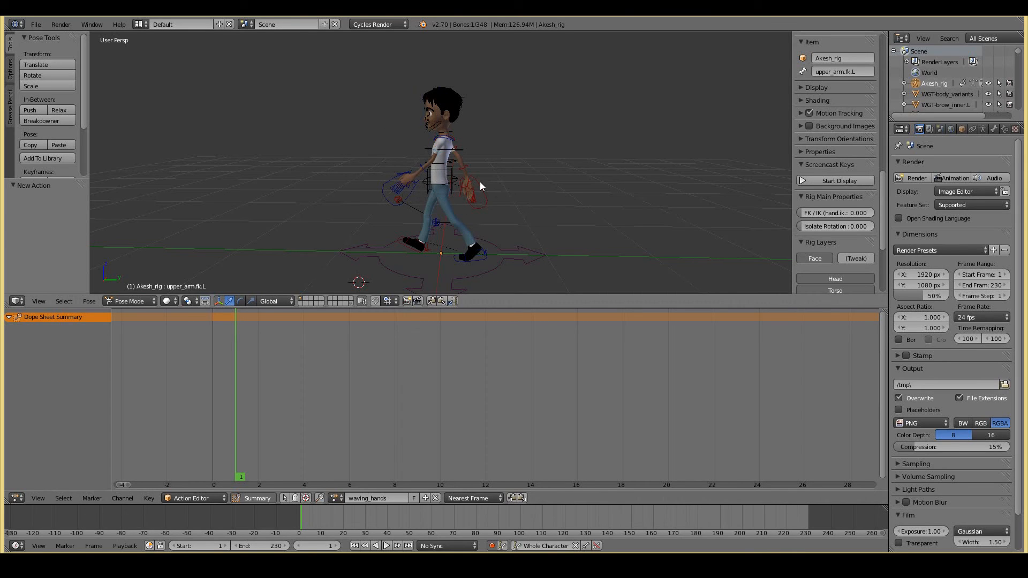
pyautogui.press('r')
pyautogui.press('Escape')
# Rename the current action to move.
pyautogui.click(381, 498)
pyautogui.press('BackSpace')
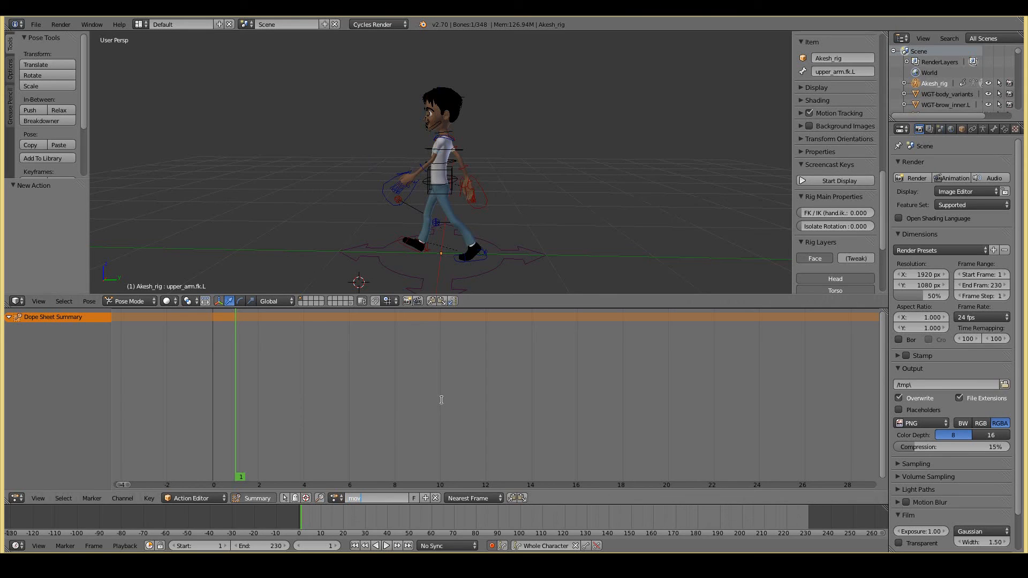
pyautogui.press('Return')
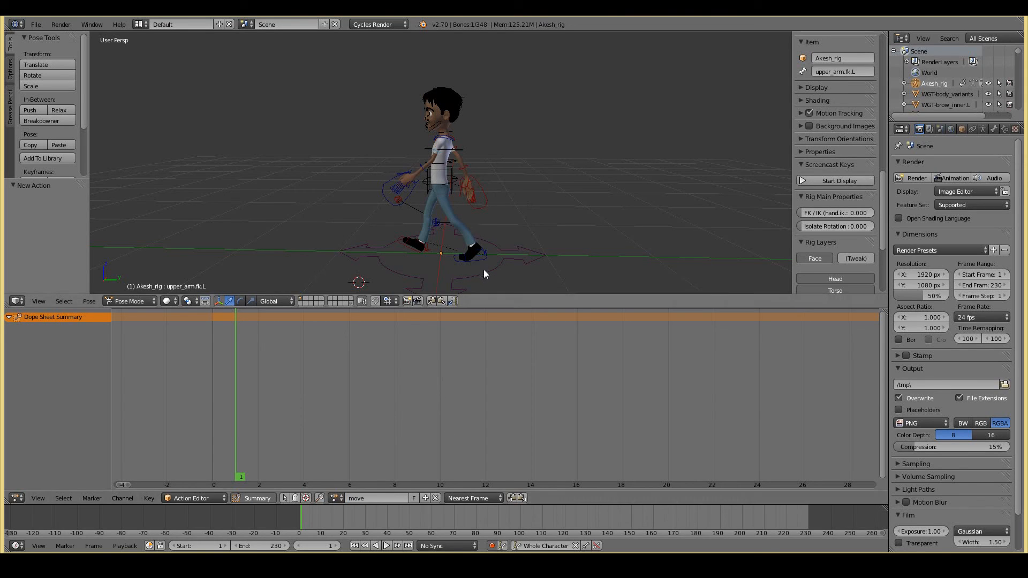
# Select the root bone and auto-key its unmoved starting position at frame 1.
pyautogui.rightClick(482, 271)
pyautogui.scroll(-3, 540, 234)
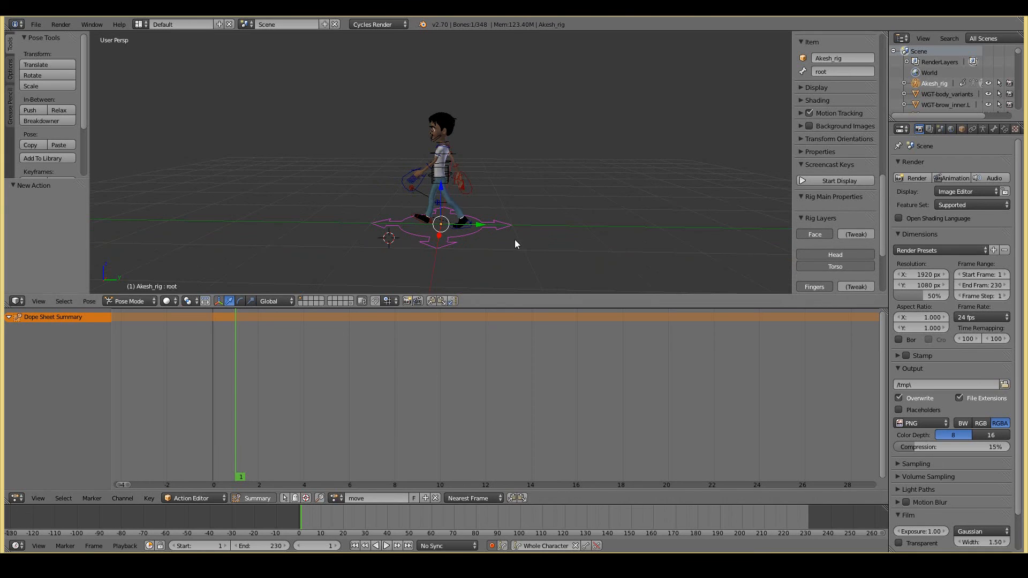
pyautogui.press('g')
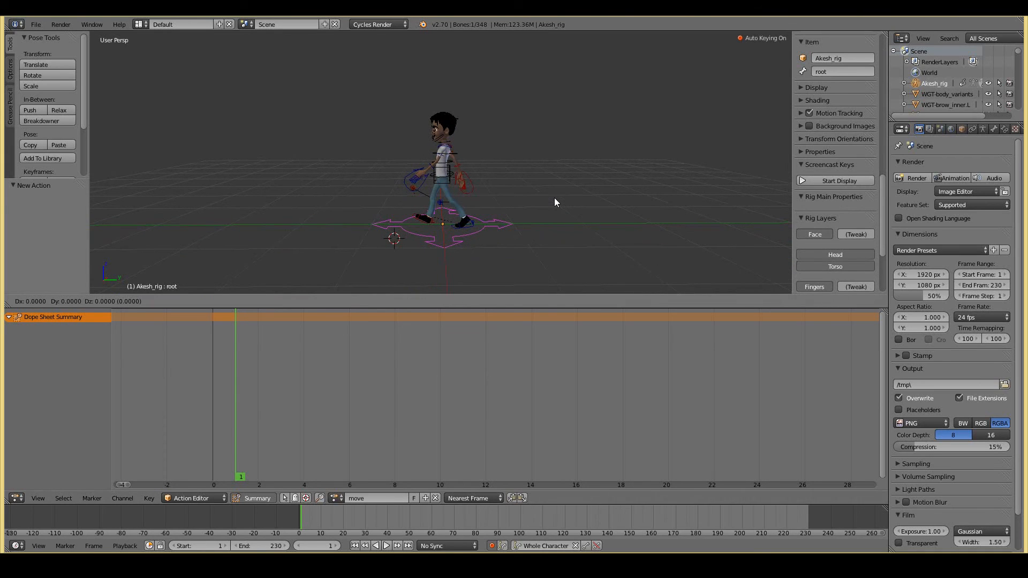
pyautogui.click(554, 202)
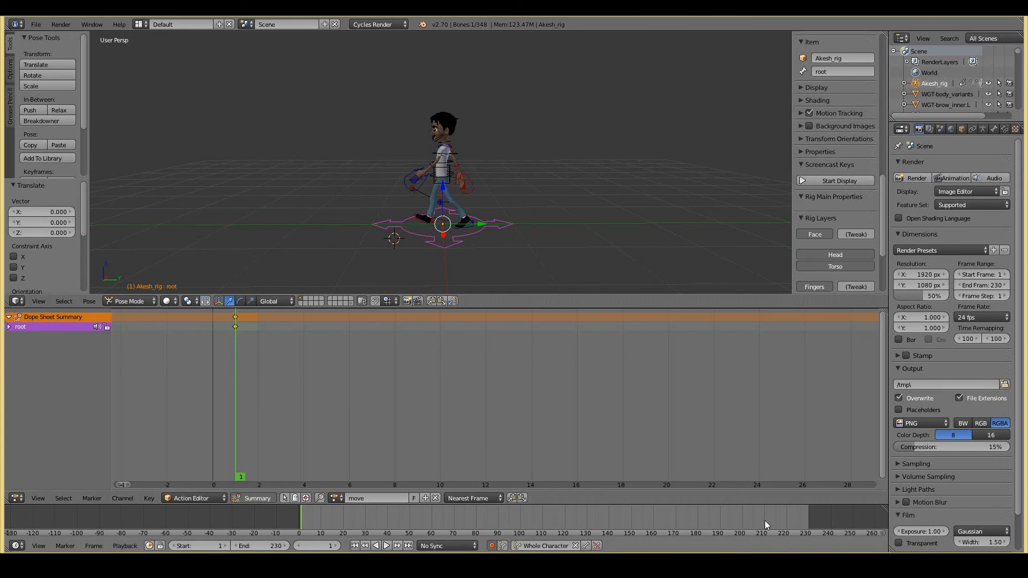
# At frame 230, move the root bone about 4.3 units forward along negative Y, adjusting it in the right side view.
pyautogui.click(807, 519)
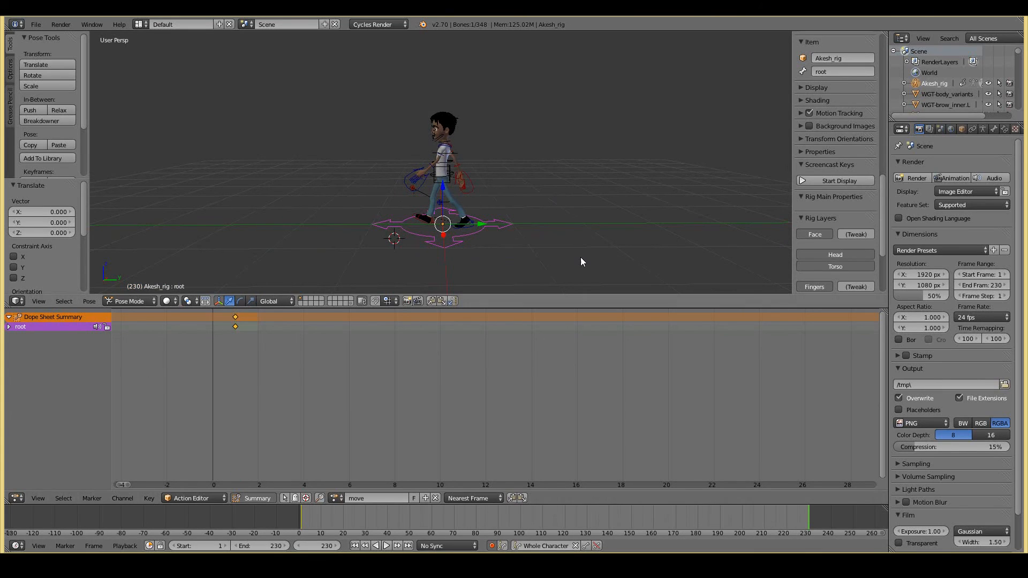
pyautogui.press('g')
pyautogui.press('y')
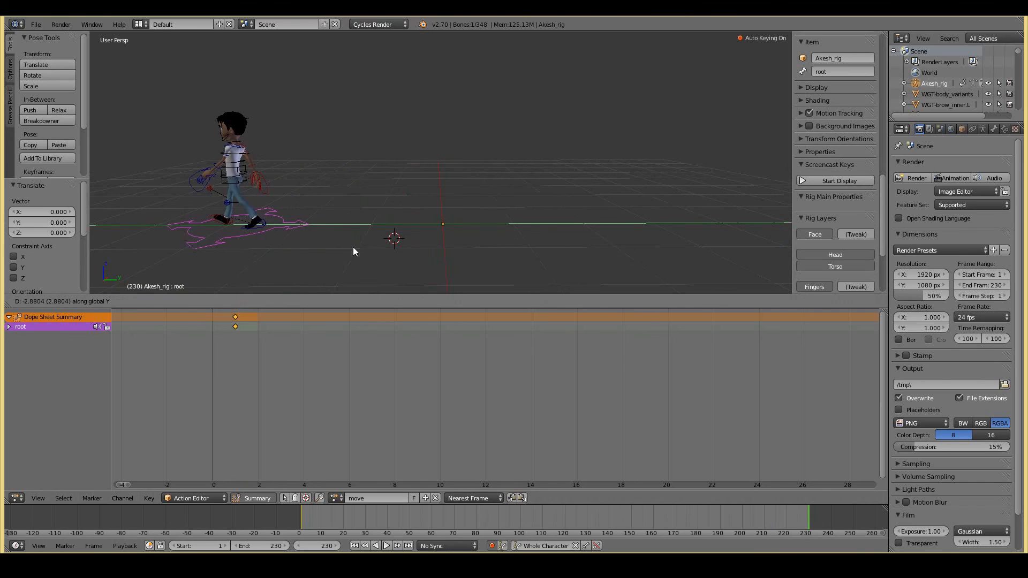
pyautogui.click(349, 249)
pyautogui.press('KP_3')
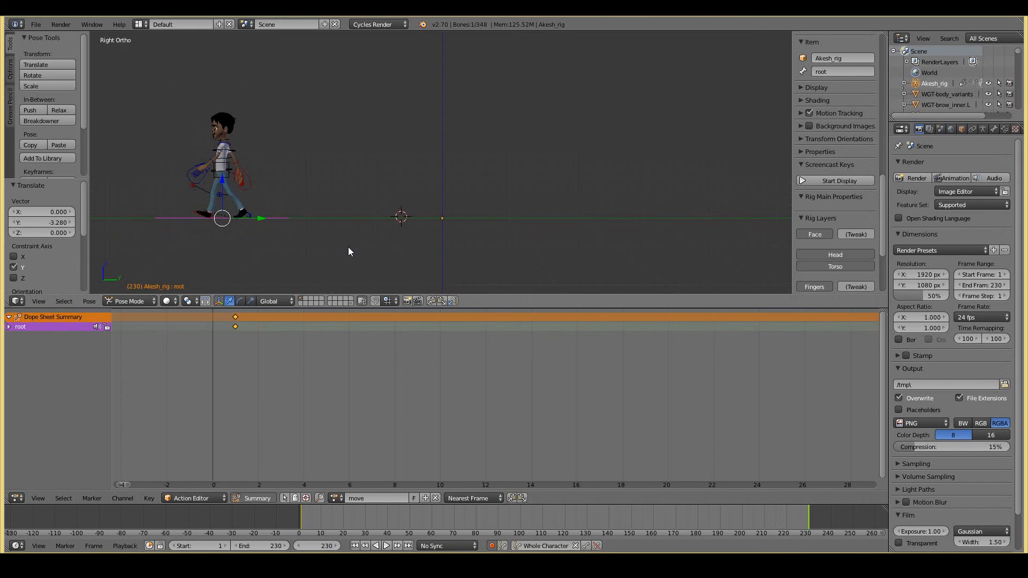
pyautogui.press('g')
pyautogui.press('y')
pyautogui.click(280, 253)
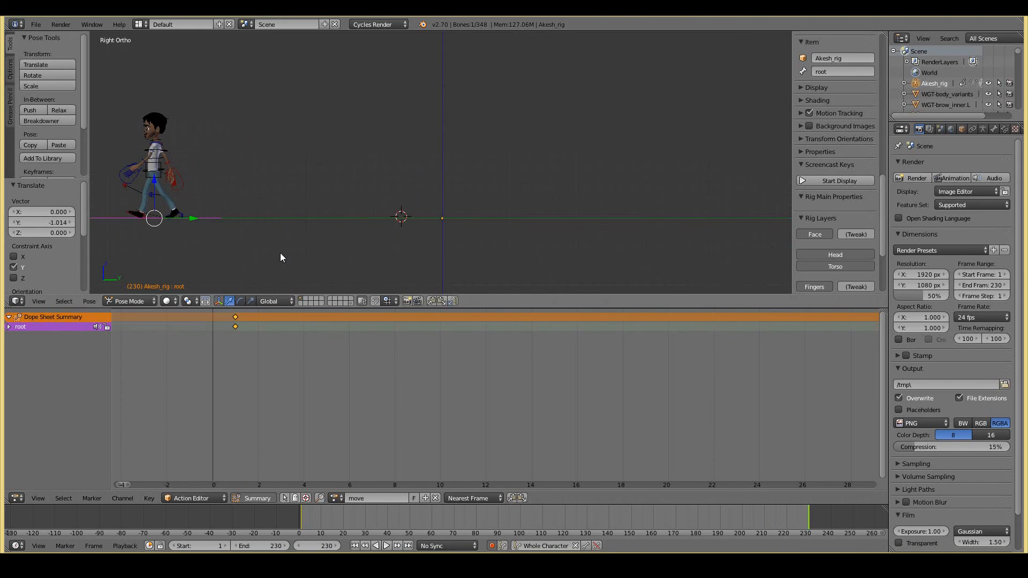
pyautogui.press('g')
pyautogui.click(346, 222)
# Frame both root keyframes in the action editor and set their handle type to Vector.
pyautogui.press('Home')
pyautogui.scroll(-7, 601, 449)
pyautogui.moveTo(697, 398); pyautogui.dragTo(523, 414, button='middle')
pyautogui.scroll(-5, 510, 417)
pyautogui.scroll(-3, 509, 417)
pyautogui.press('v')
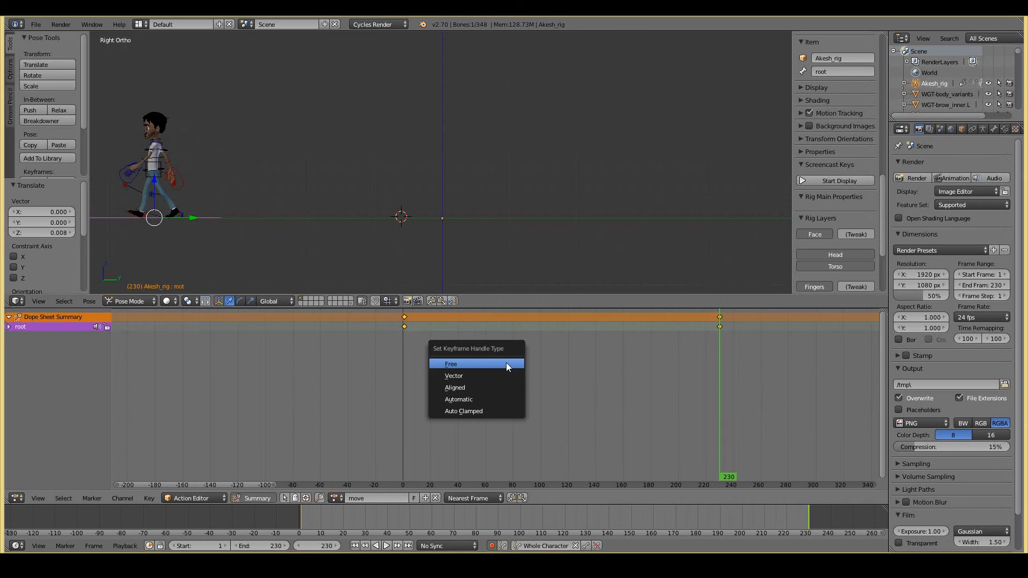
pyautogui.click(468, 380)
# Return to frame 1 and play the walk with the root's forward motion in the side view.
pyautogui.moveTo(403, 336)
pyautogui.mouseDown()
pyautogui.moveTo(721, 349)
pyautogui.moveTo(406, 347)
pyautogui.mouseUp()
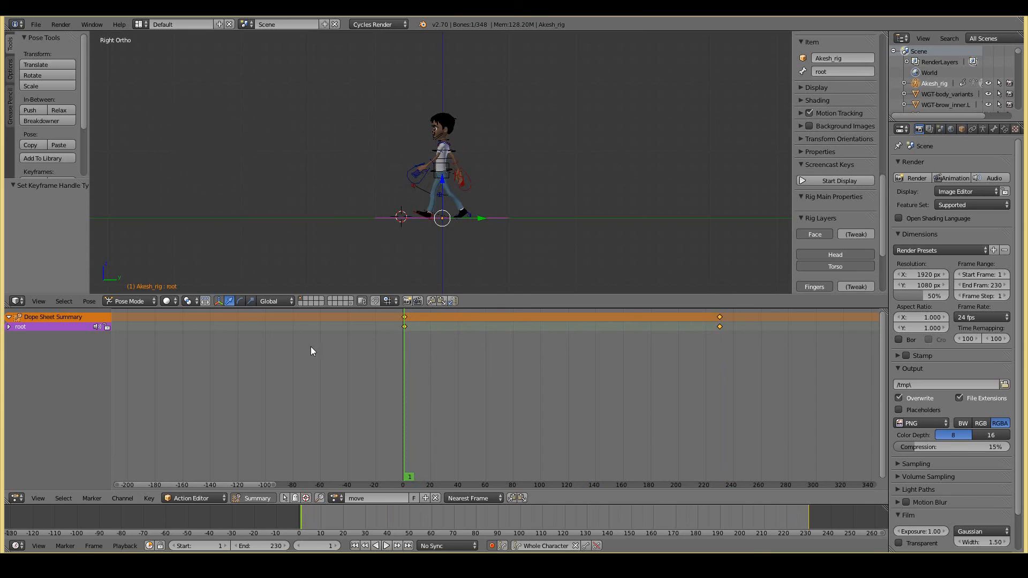
pyautogui.scroll(1, 327, 220)
pyautogui.scroll(1, 327, 221)
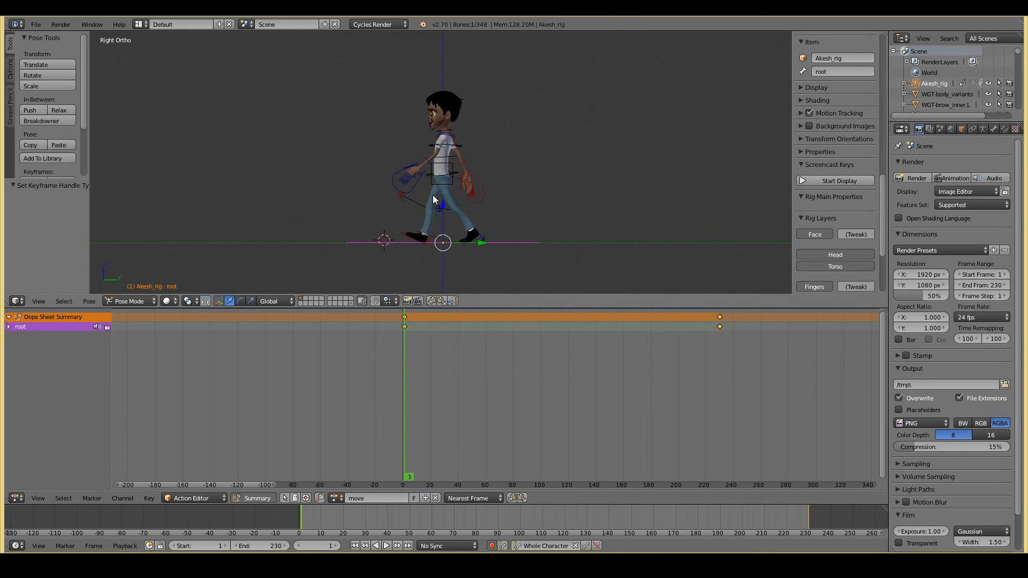
pyautogui.hotkey('alt', 'a')
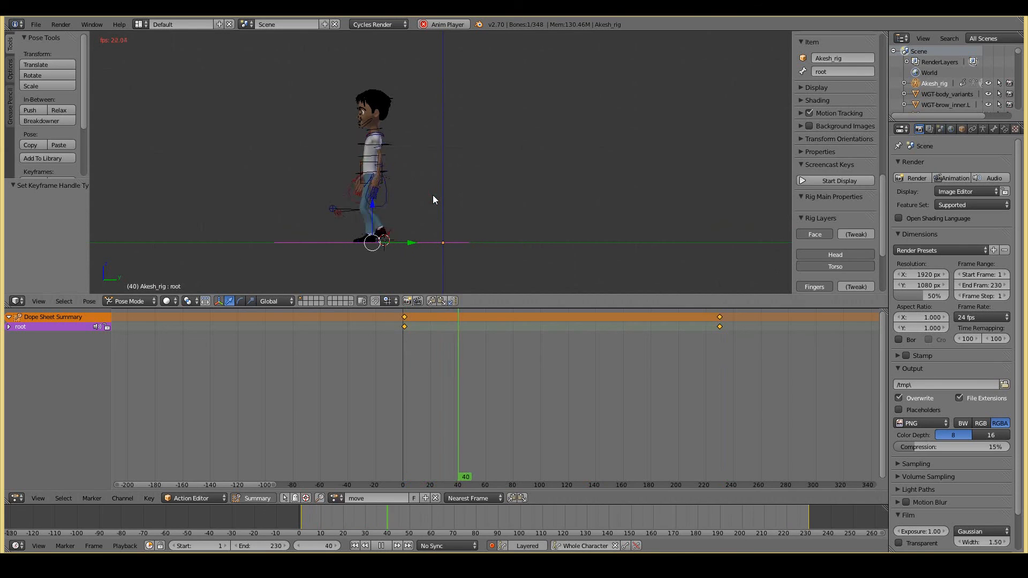
# Stop playback, preview the walk in the NLA Editor, and push the move action down into its own strip.
pyautogui.press('Escape')
pyautogui.click(22, 496)
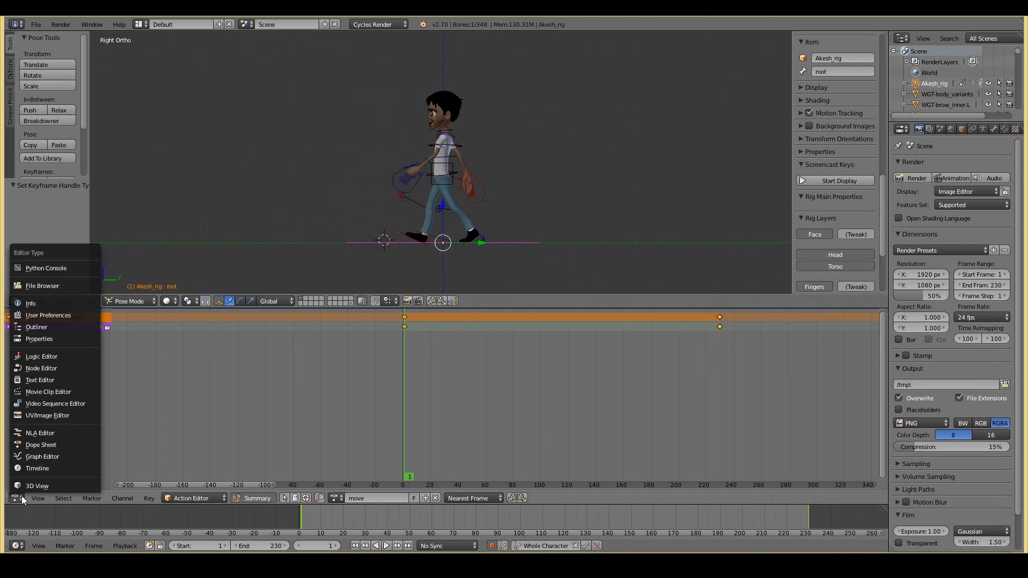
pyautogui.click(35, 431)
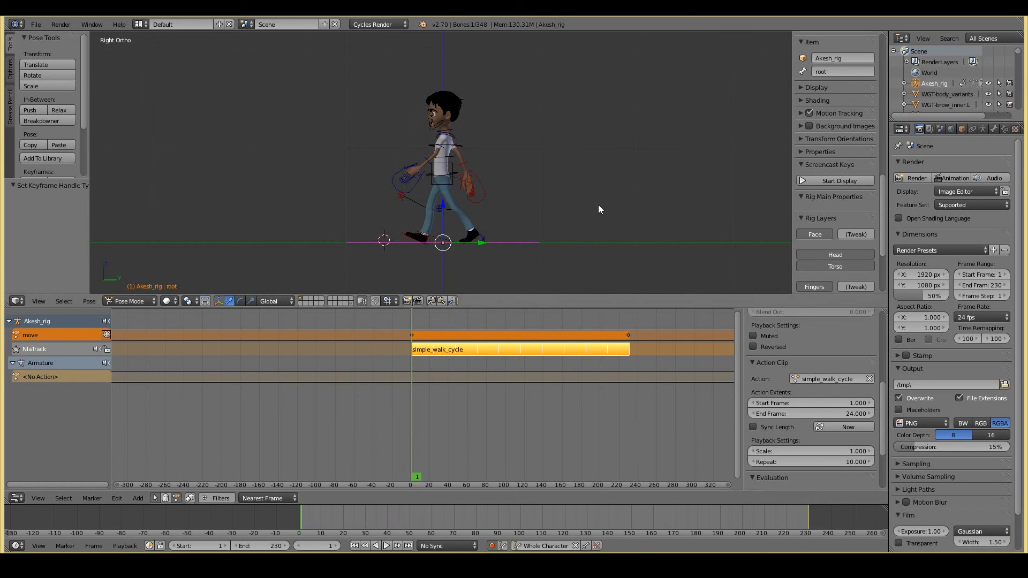
pyautogui.hotkey('alt', 'a')
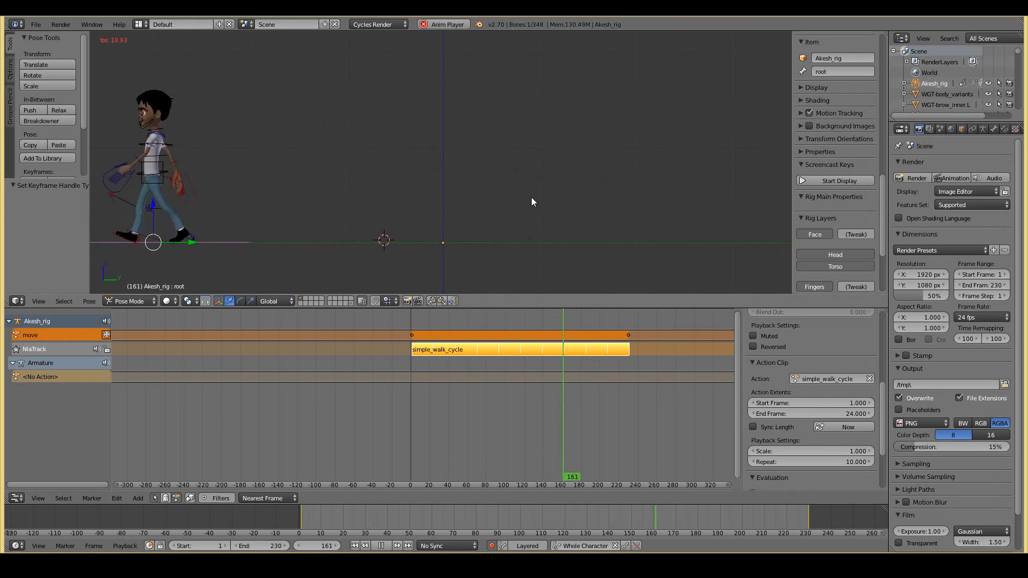
pyautogui.press('Escape')
pyautogui.click(106, 334)
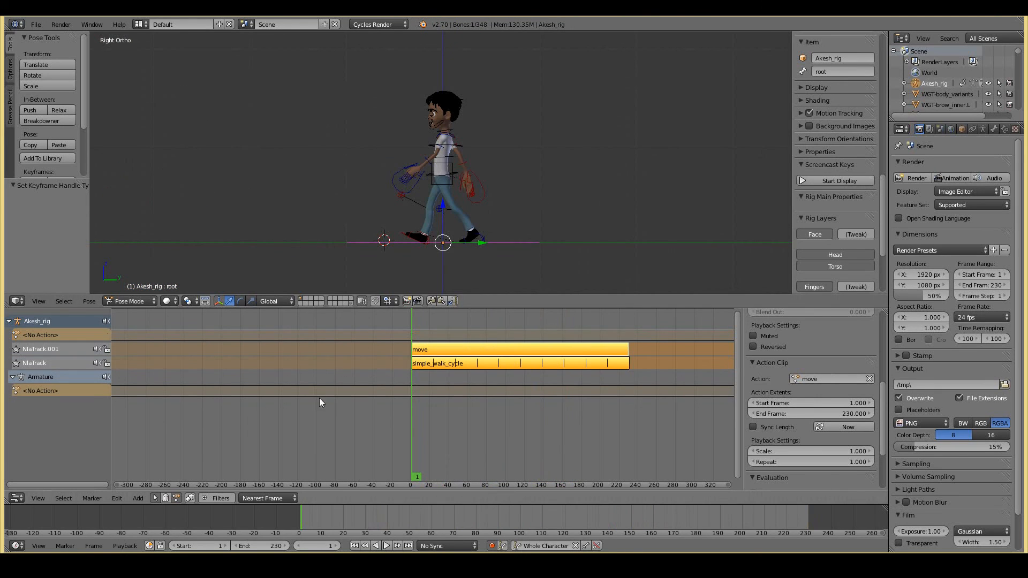
# Create a new action for the rig in the Action Editor and name it waving_hands.
pyautogui.click(17, 498)
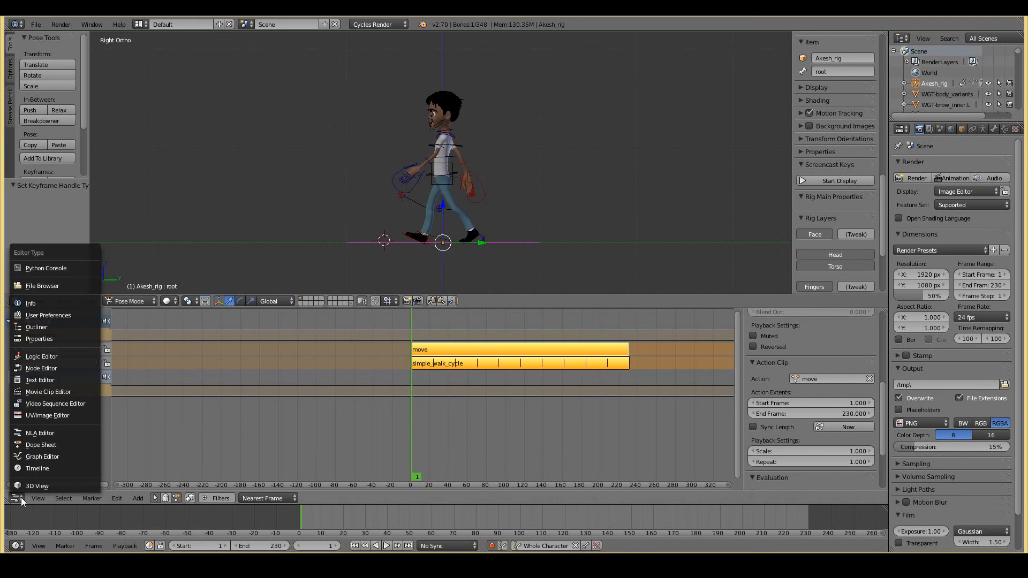
pyautogui.click(31, 454)
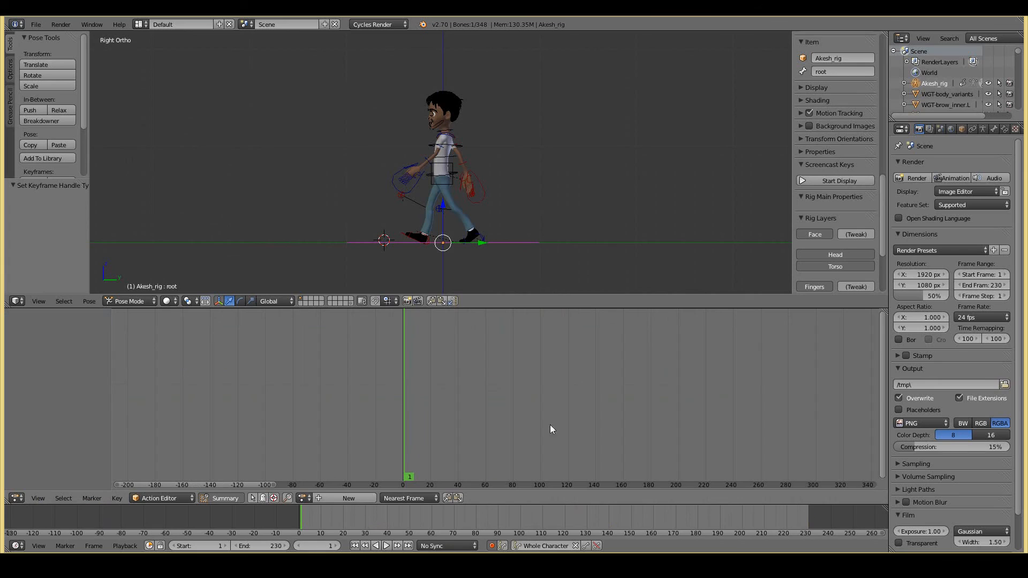
pyautogui.click(342, 499)
pyautogui.doubleClick(358, 498)
pyautogui.write('waving_hands')
pyautogui.press('Return')
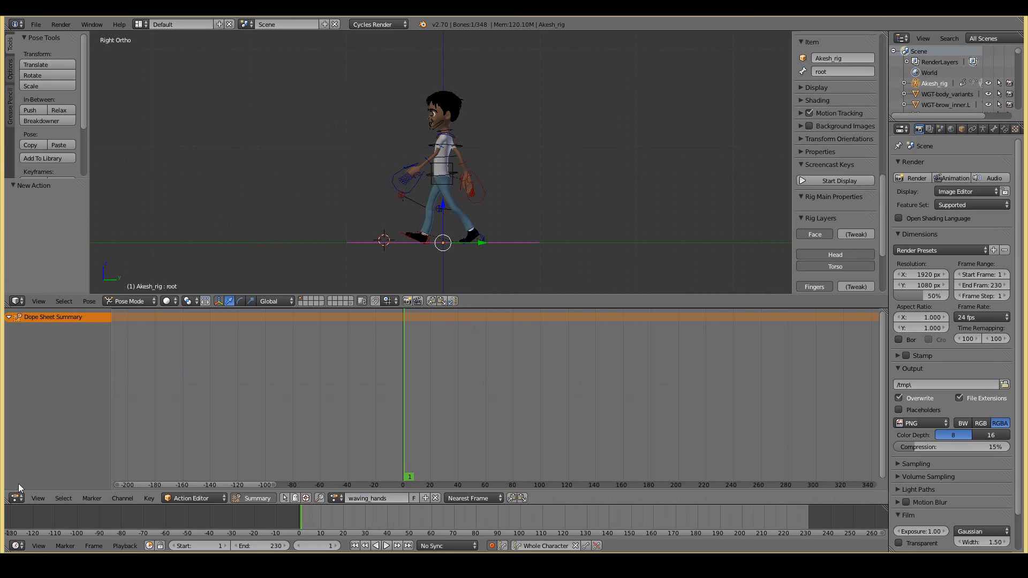
# Check waving_hands in the NLA Editor, select the upper_arm.fk.L bone, and return to the Action Editor.
pyautogui.click(16, 498)
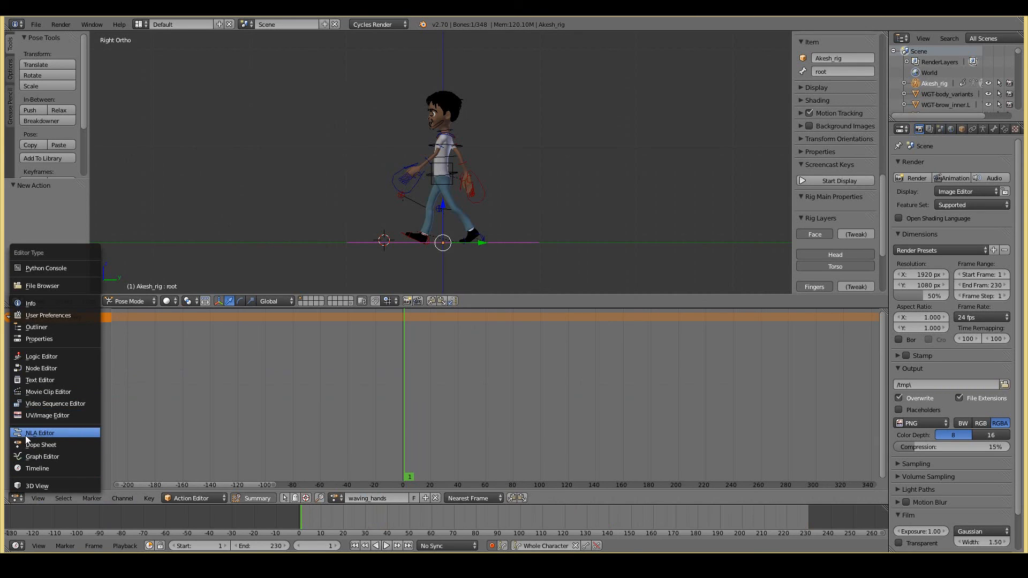
pyautogui.click(25, 435)
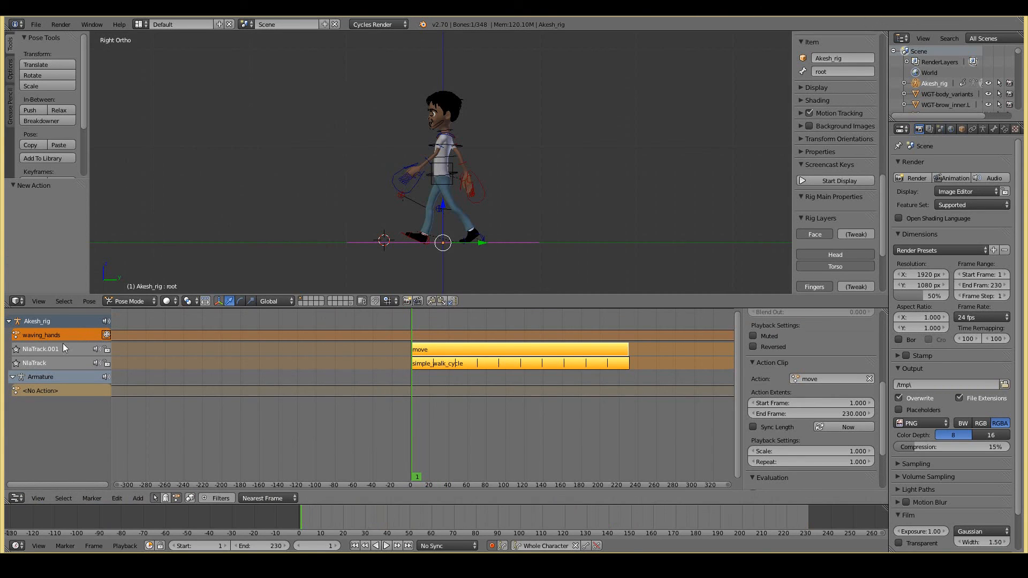
pyautogui.rightClick(438, 145)
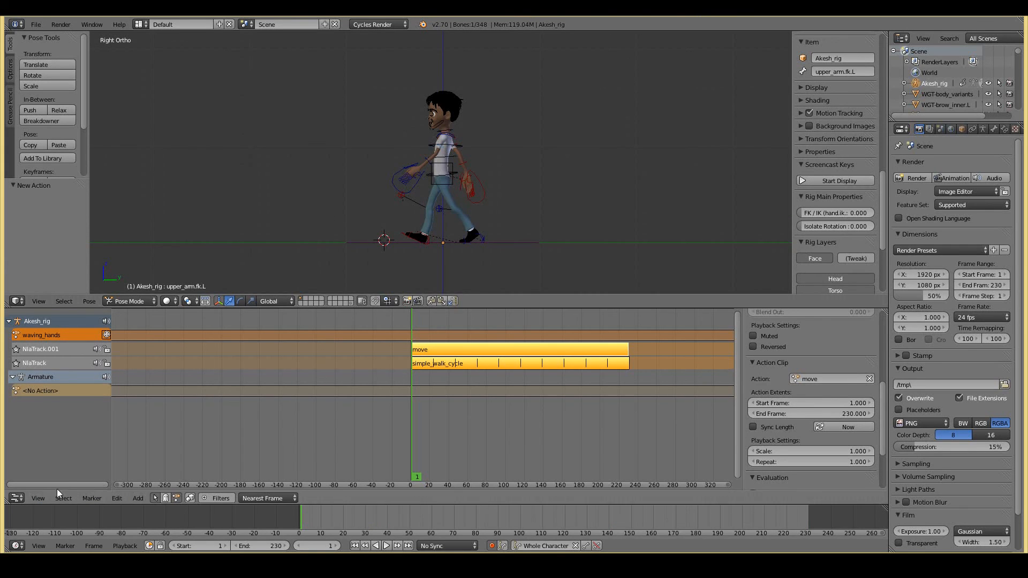
pyautogui.click(16, 500)
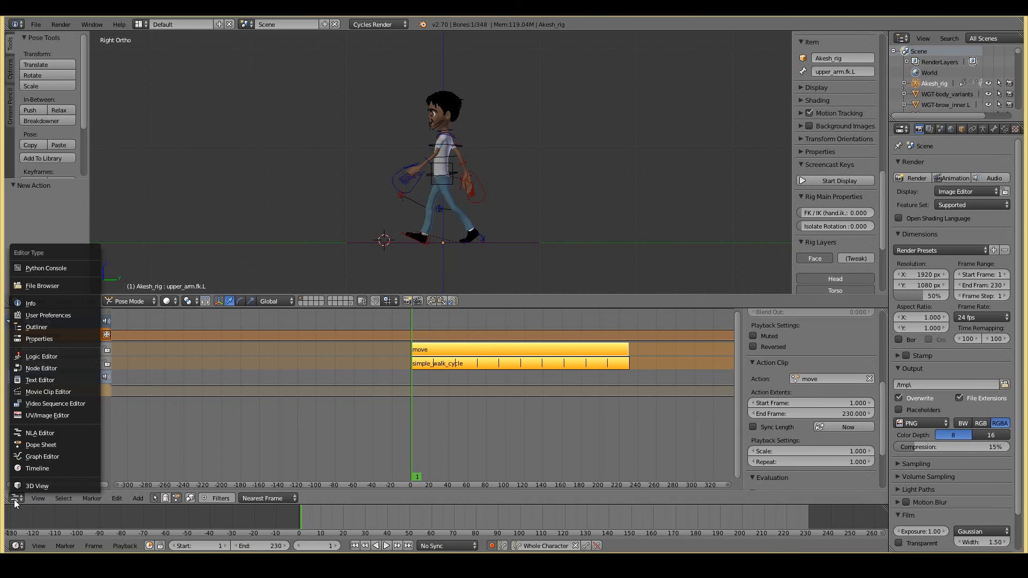
pyautogui.click(41, 445)
# At frame 60, rotate upper_arm.fk.L to raise the left arm in front of the character, auto-keying the pose.
pyautogui.moveTo(390, 225); pyautogui.dragTo(403, 103, button='middle')
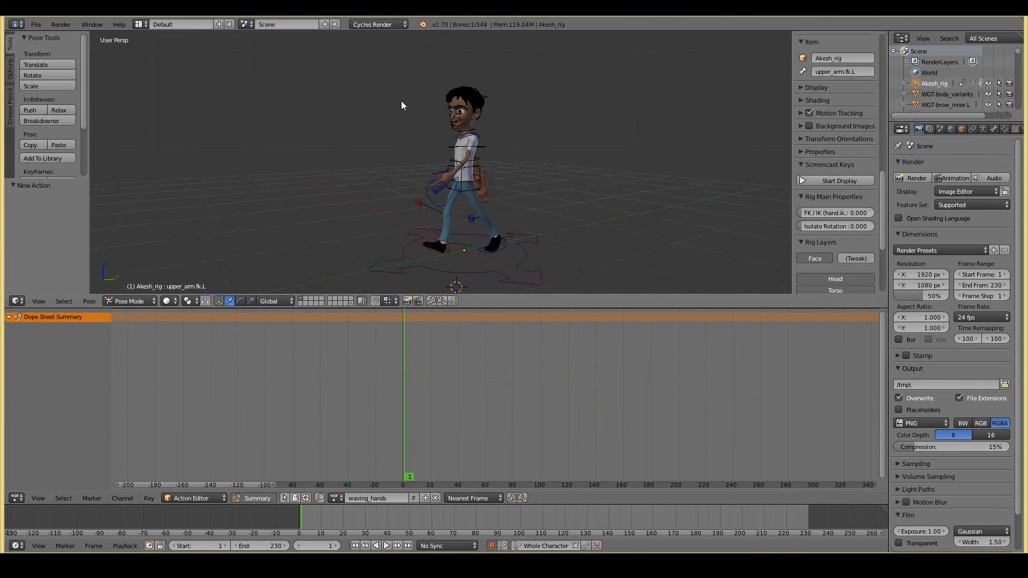
pyautogui.click(432, 518)
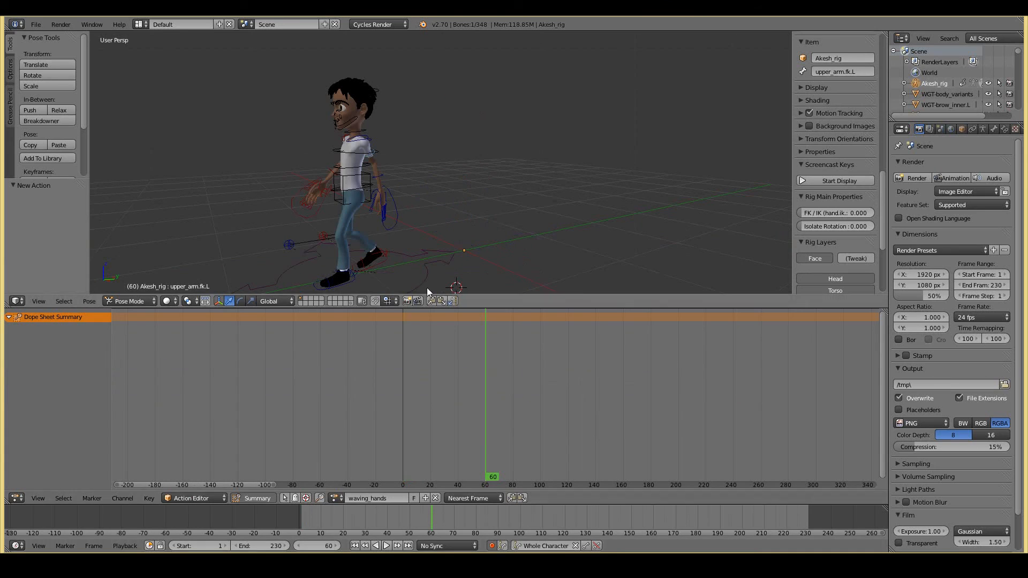
pyautogui.moveTo(378, 160); pyautogui.dragTo(338, 159, button='middle')
pyautogui.press('r')
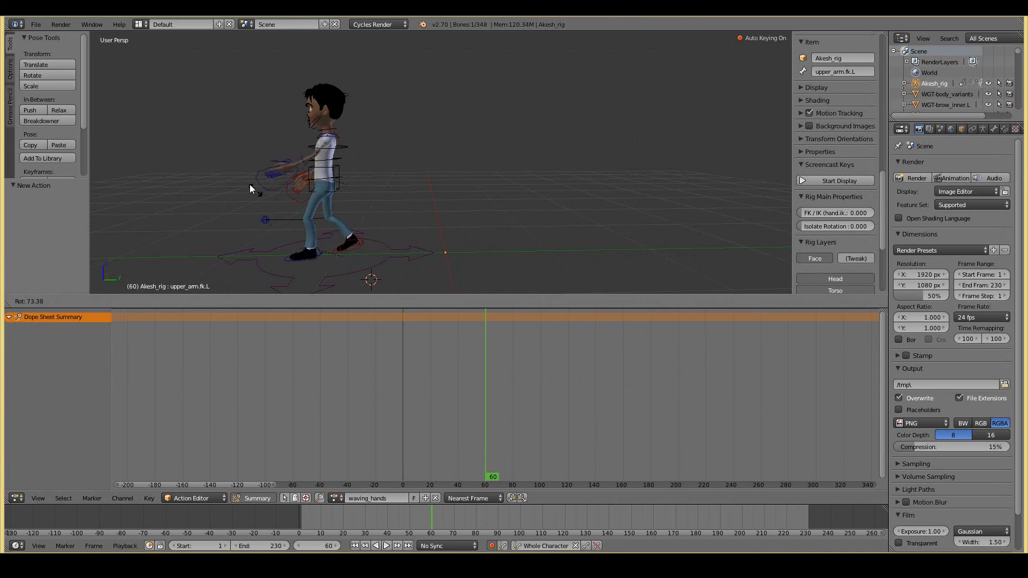
pyautogui.click(225, 142)
pyautogui.moveTo(252, 156); pyautogui.dragTo(296, 159, button='middle')
# Record a live waving motion by rotating upper_arm.fk.L during playback from frame 60, and replay the result.
pyautogui.hotkey('alt', 'a')
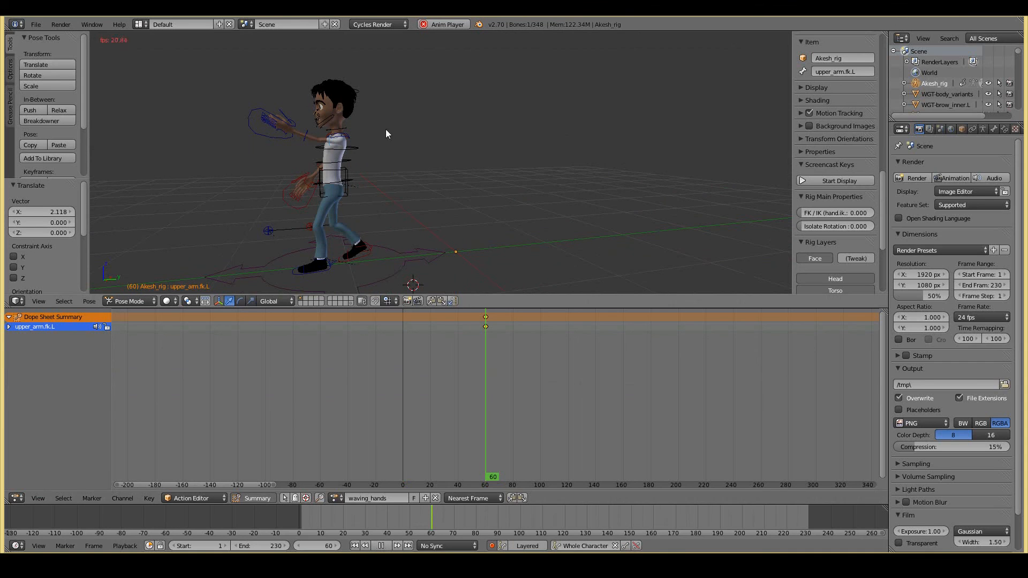
pyautogui.press('r')
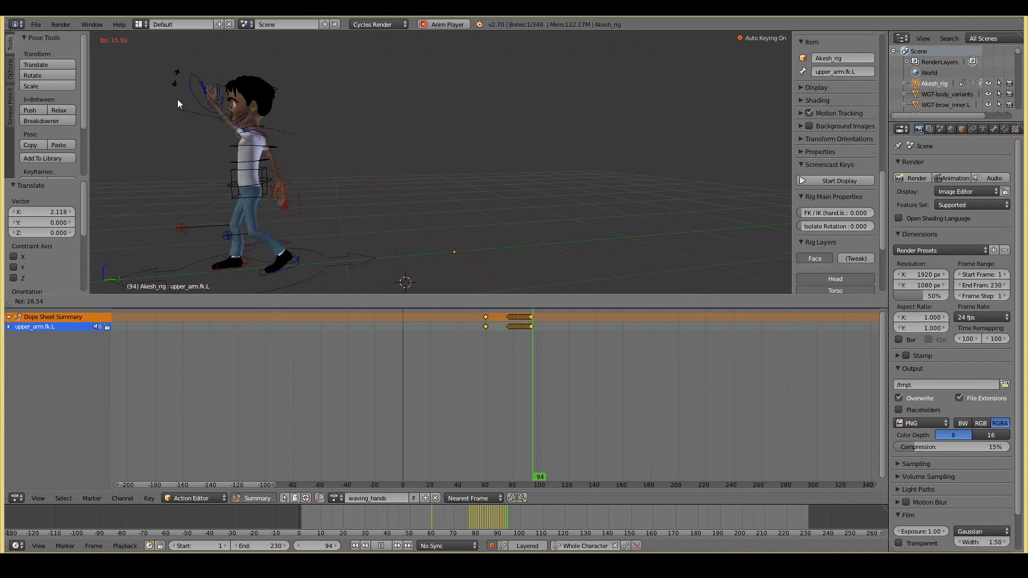
pyautogui.click(123, 114)
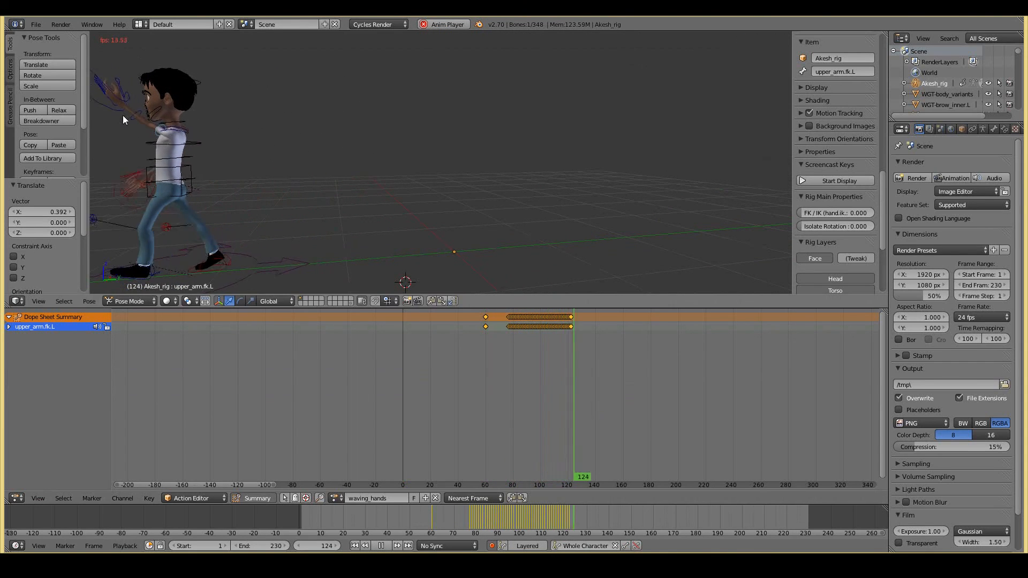
pyautogui.press('Escape')
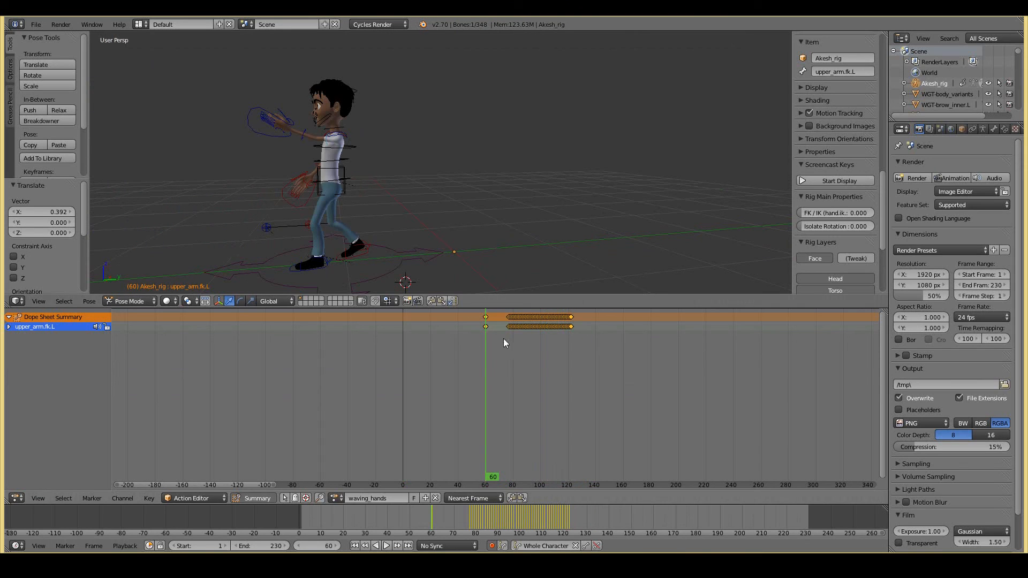
pyautogui.hotkey('alt', 'a')
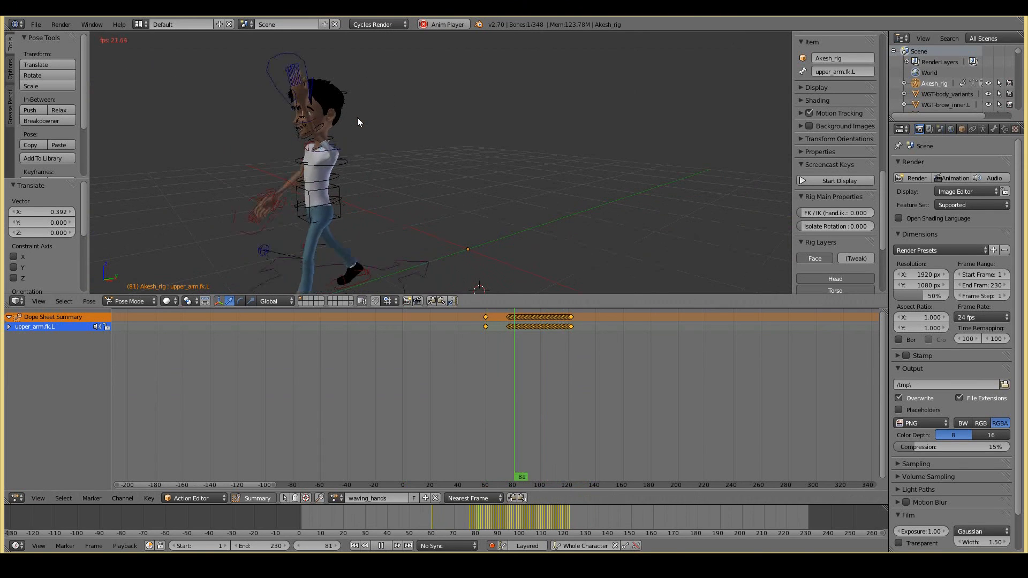
pyautogui.press('Escape')
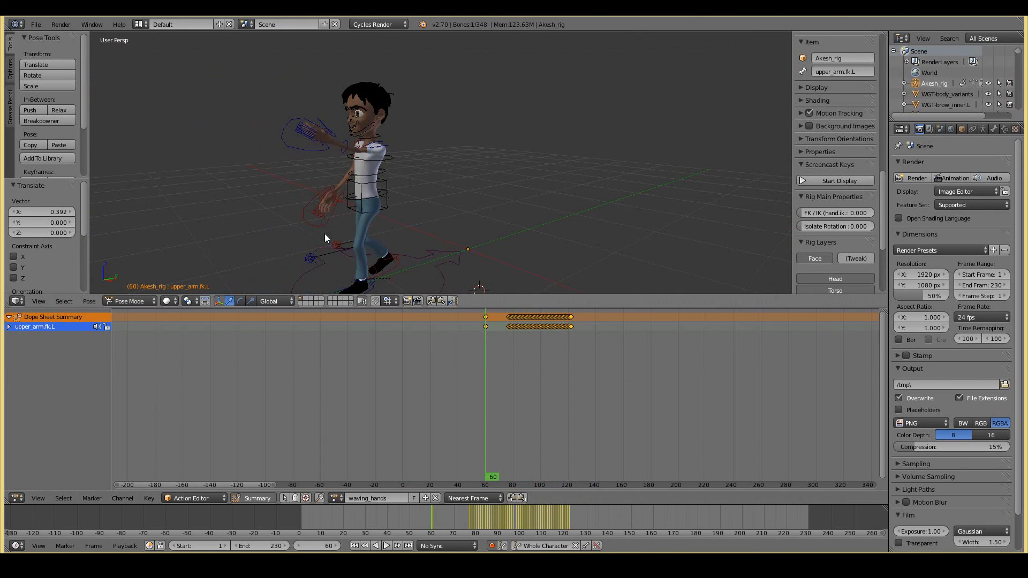
# Push the waving_hands action down into a new strip in the NLA Editor.
pyautogui.click(19, 500)
pyautogui.click(33, 433)
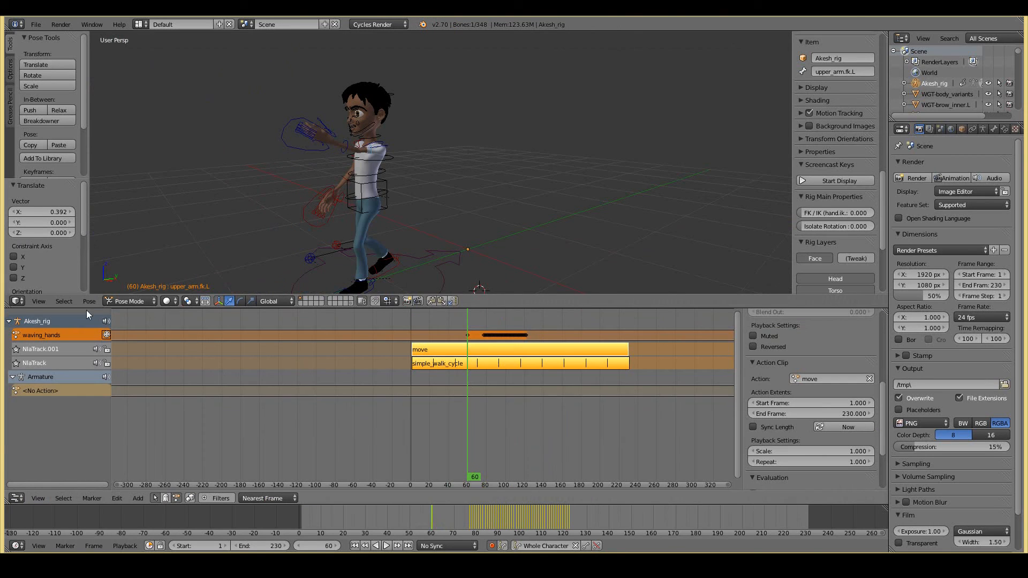
pyautogui.click(106, 334)
# Play the combined walk, move and waving_hands strips from frame 0.
pyautogui.click(416, 375)
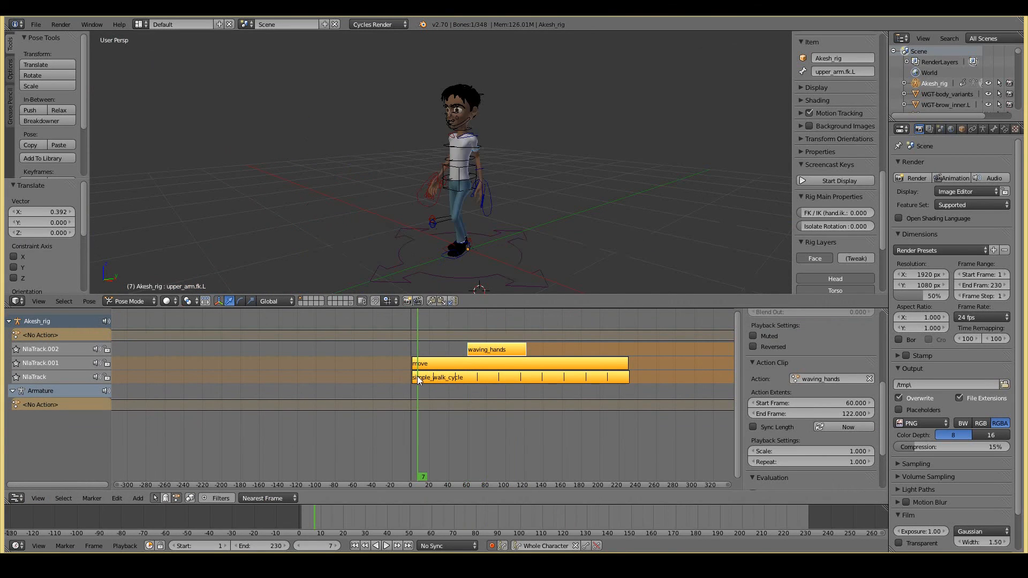
pyautogui.hotkey('alt', 'a')
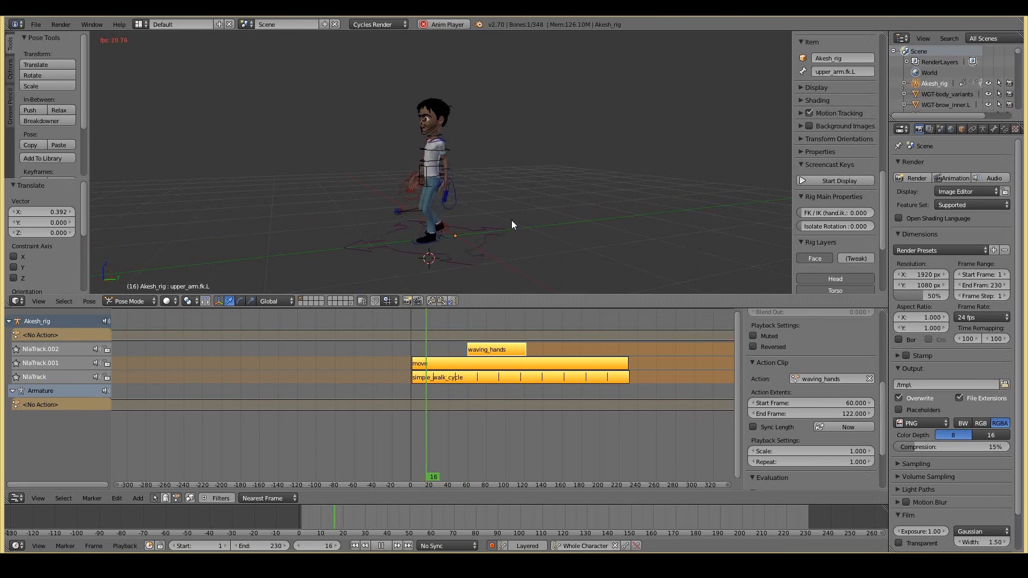
pyautogui.press('Escape')
pyautogui.moveTo(409, 395); pyautogui.dragTo(410, 391)
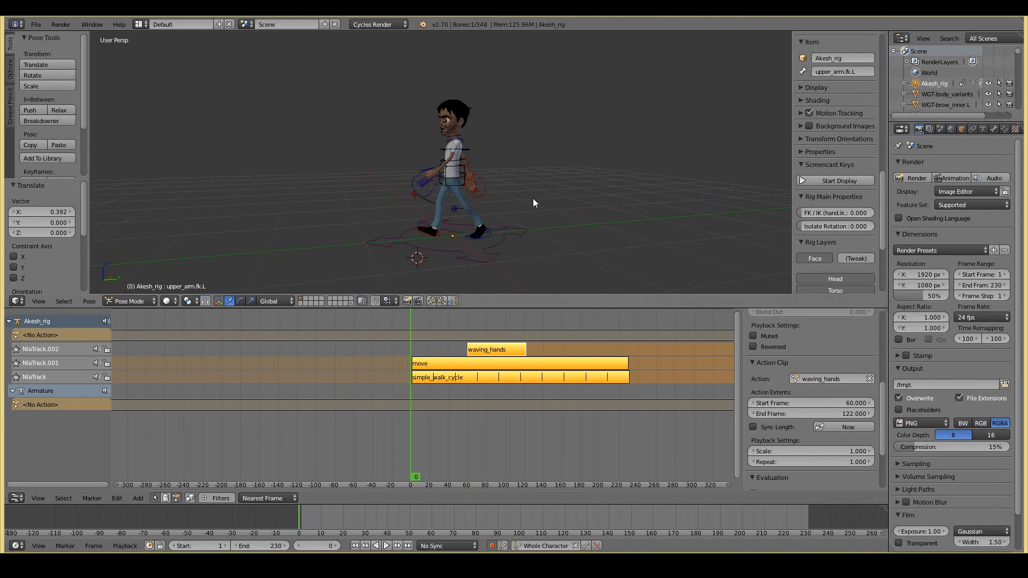
pyautogui.hotkey('alt', 'a')
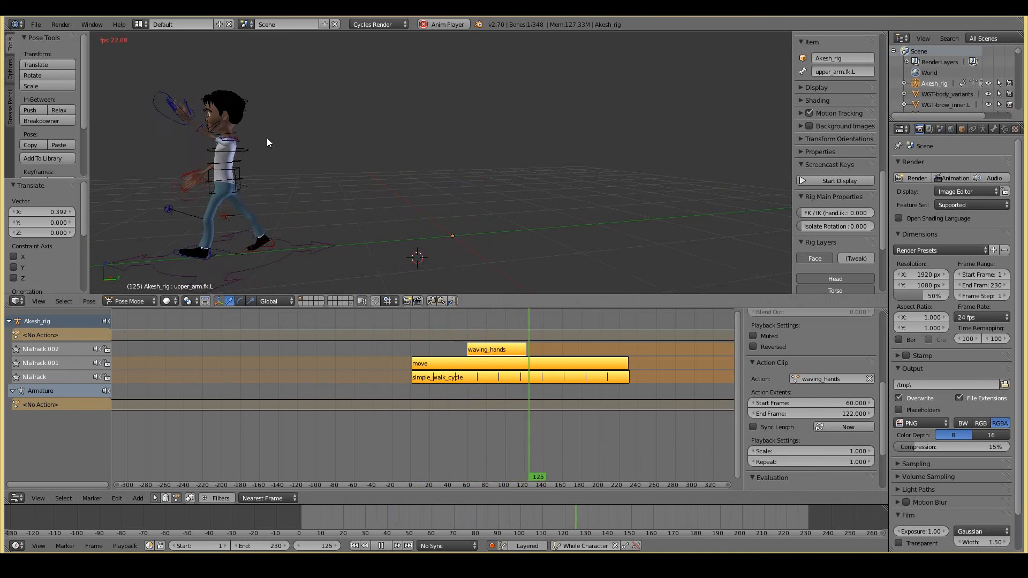
pyautogui.press('Escape')
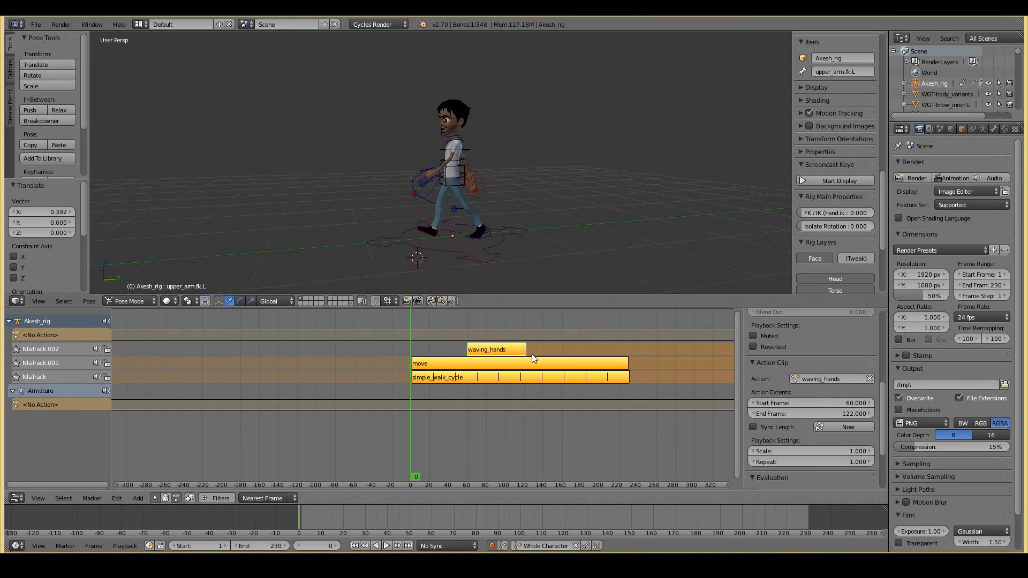
# Scrub to the start of the waving_hands strip, select only that strip, and turn off its Auto Blend In/Out.
pyautogui.moveTo(528, 343); pyautogui.dragTo(466, 341)
pyautogui.click(479, 351)
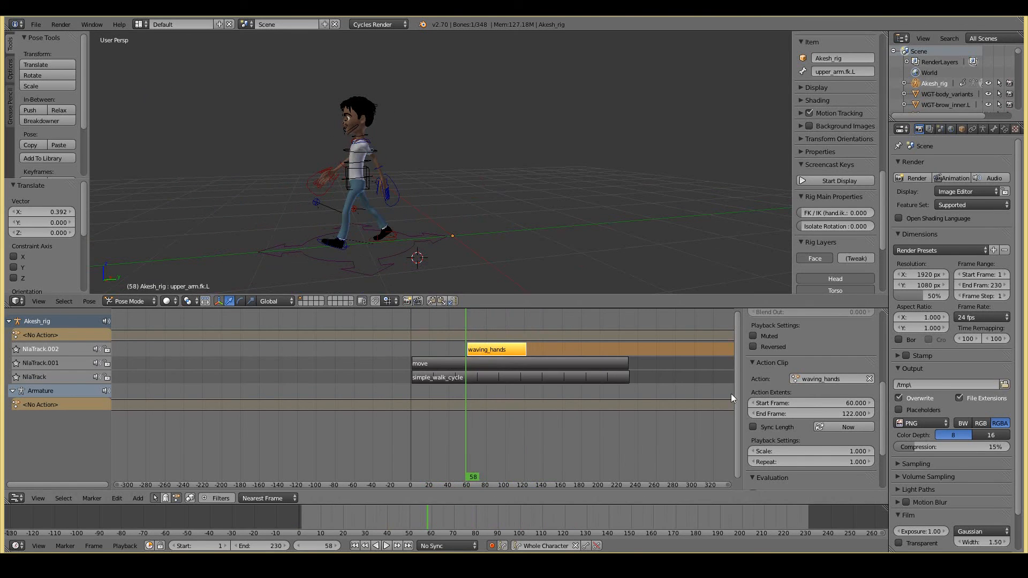
pyautogui.scroll(-4, 796, 426)
pyautogui.scroll(5, 817, 405)
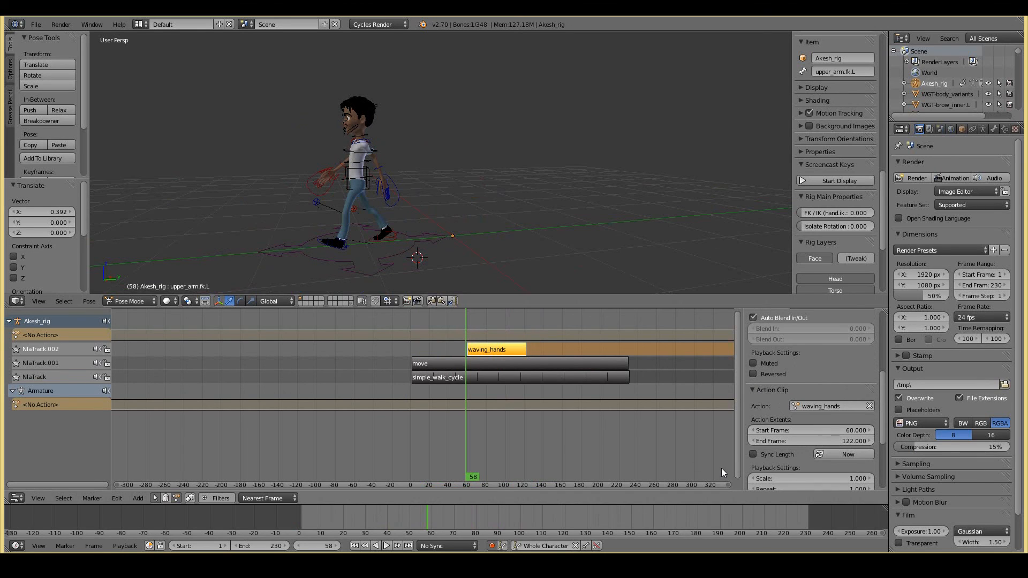
pyautogui.scroll(3, 778, 457)
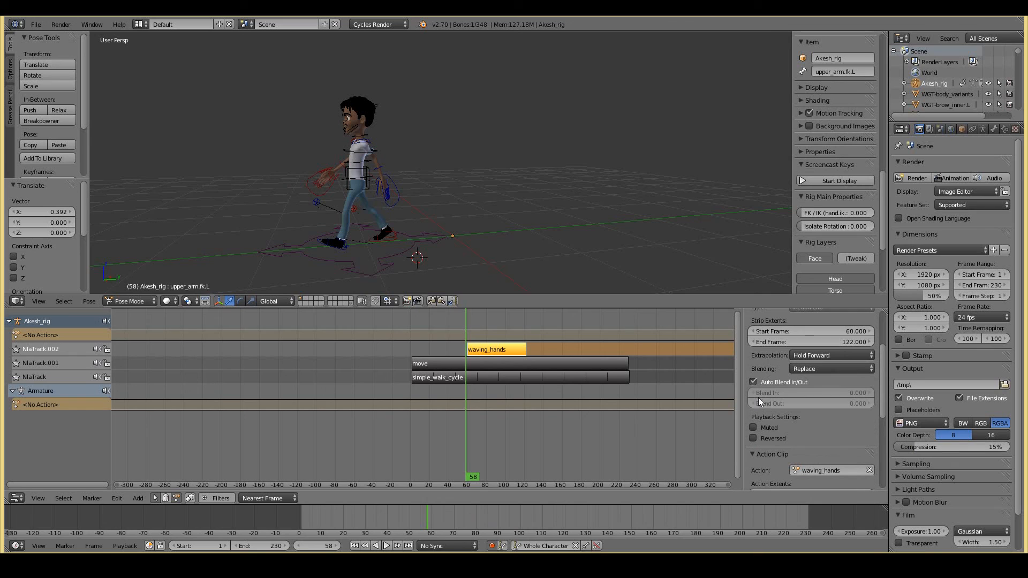
pyautogui.moveTo(463, 359); pyautogui.dragTo(463, 359)
pyautogui.click(753, 381)
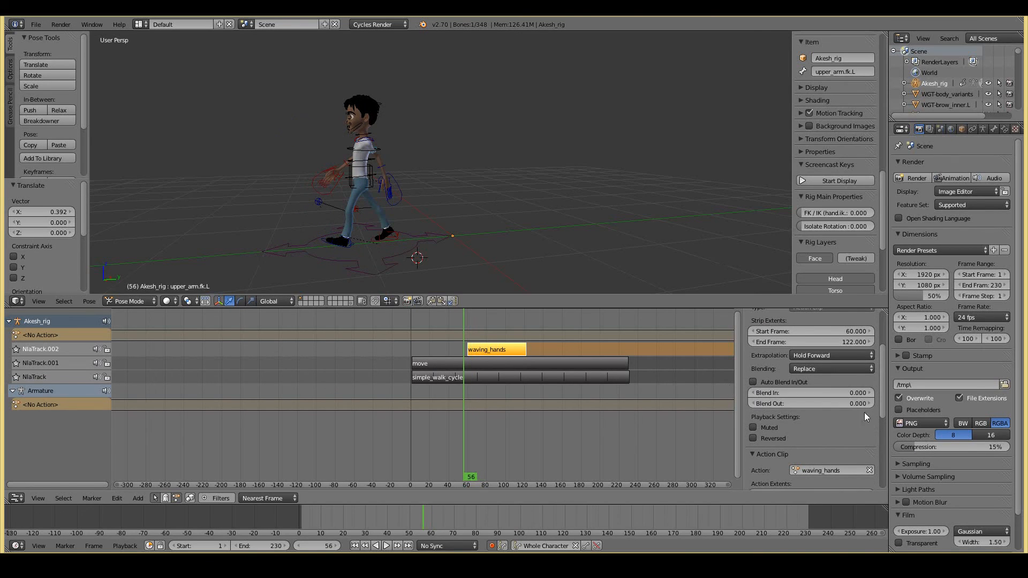
# Set the waving_hands strip's Blend In and Blend Out to 5 frames each.
pyautogui.click(846, 393)
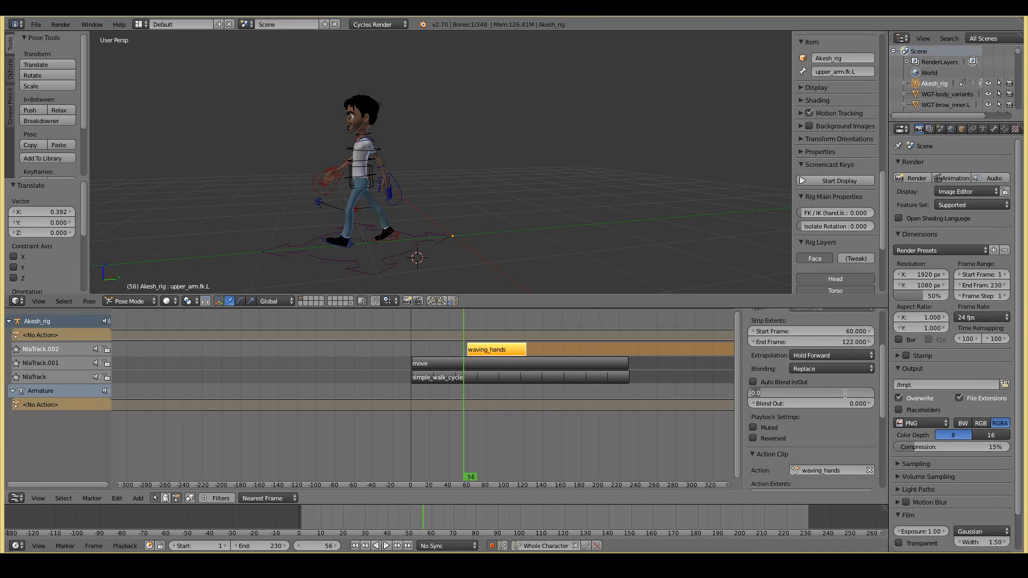
pyautogui.write('5')
pyautogui.press('Tab')
pyautogui.write('5')
pyautogui.press('Return')
# Play the blended animation from the start in the perspective and right side views to examine the arm transitions.
pyautogui.hotkey('shift', 'Left')
pyautogui.hotkey('alt', 'a')
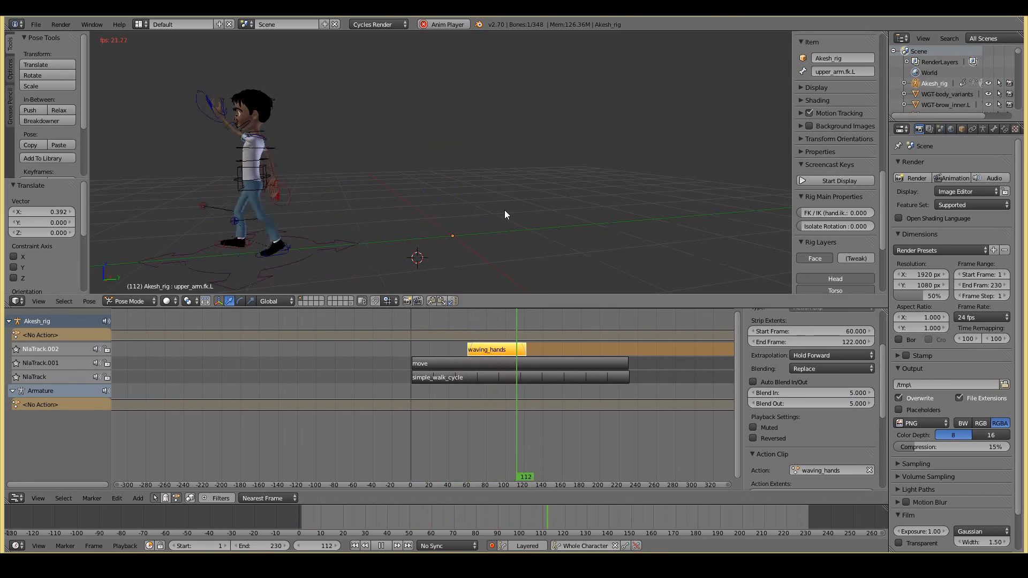
pyautogui.press('Escape')
pyautogui.press('KP_3')
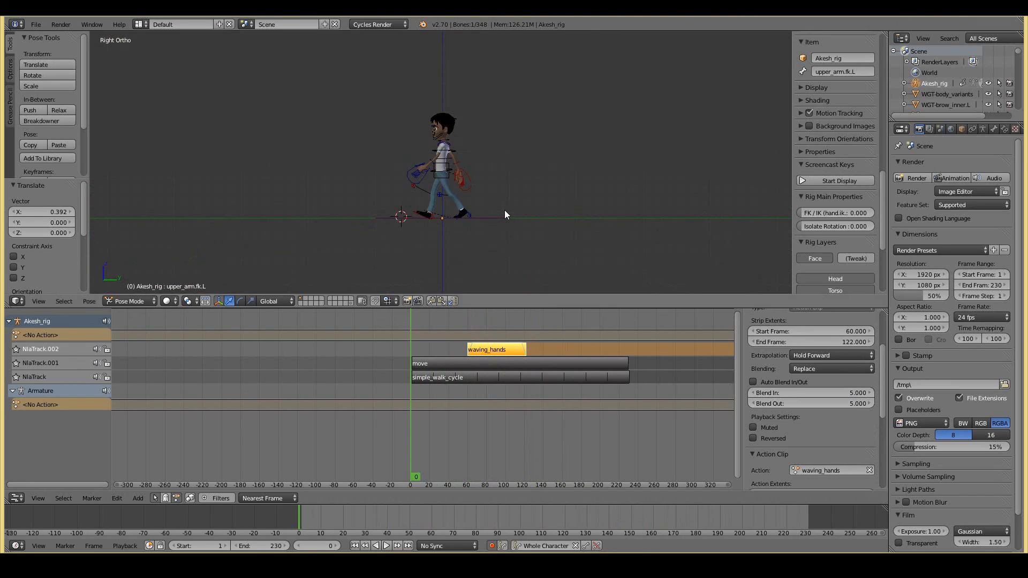
pyautogui.keyDown('ctrl'); pyautogui.scroll(-5, 504, 209); pyautogui.keyUp('ctrl')
pyautogui.scroll(2, 505, 210)
pyautogui.hotkey('alt', 'a')
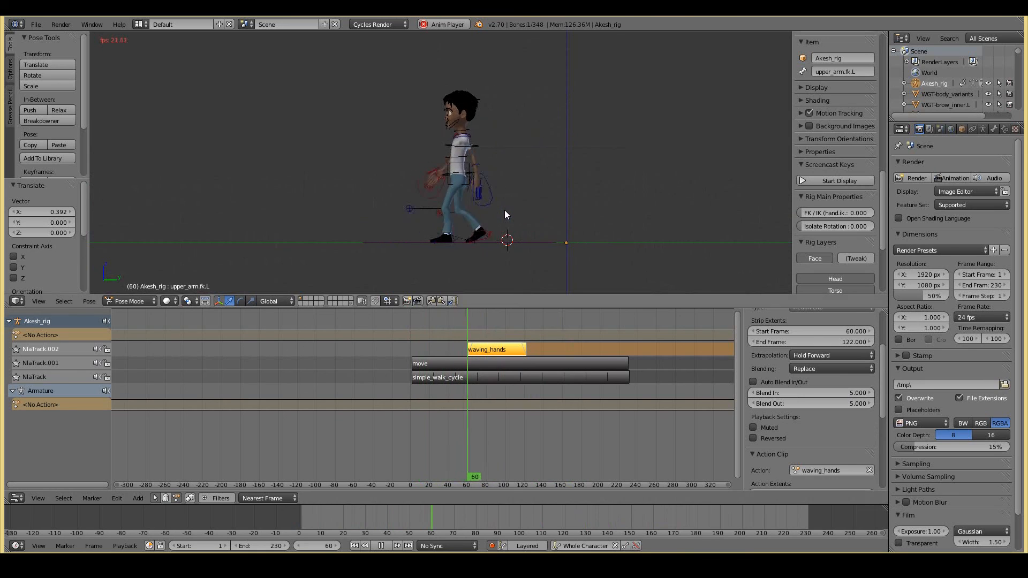
pyautogui.press('Escape')
pyautogui.moveTo(504, 214); pyautogui.dragTo(510, 254, button='middle')
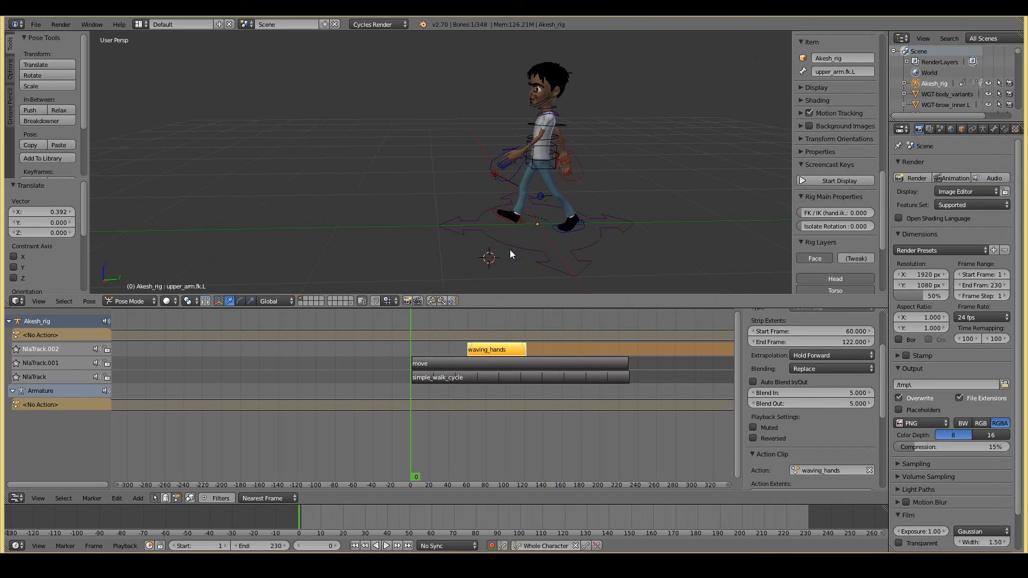
# Play the layered walk, move and waving_hands animation from frame 0 in the perspective view.
pyautogui.hotkey('alt', 'a')
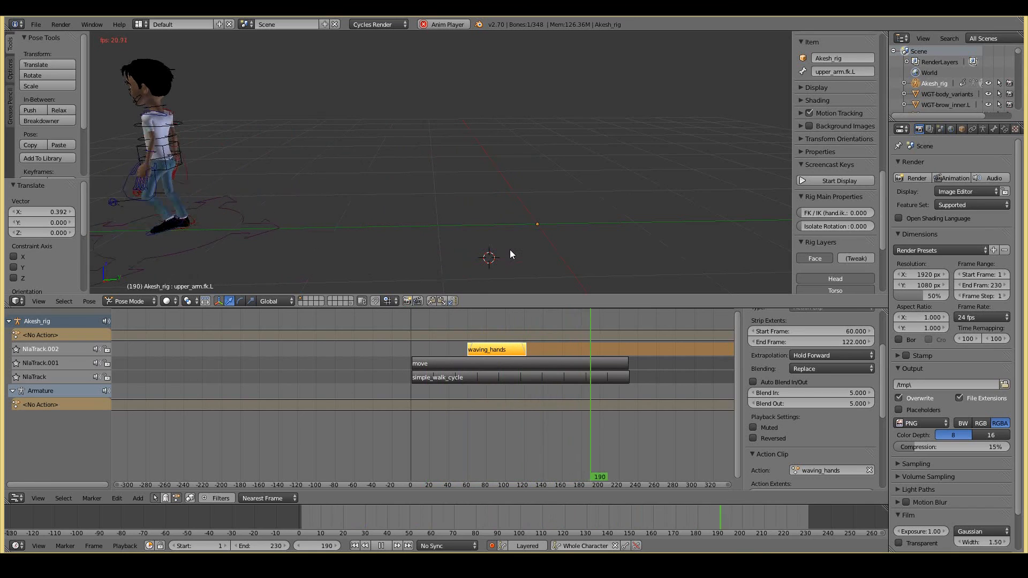
pyautogui.press('Escape')
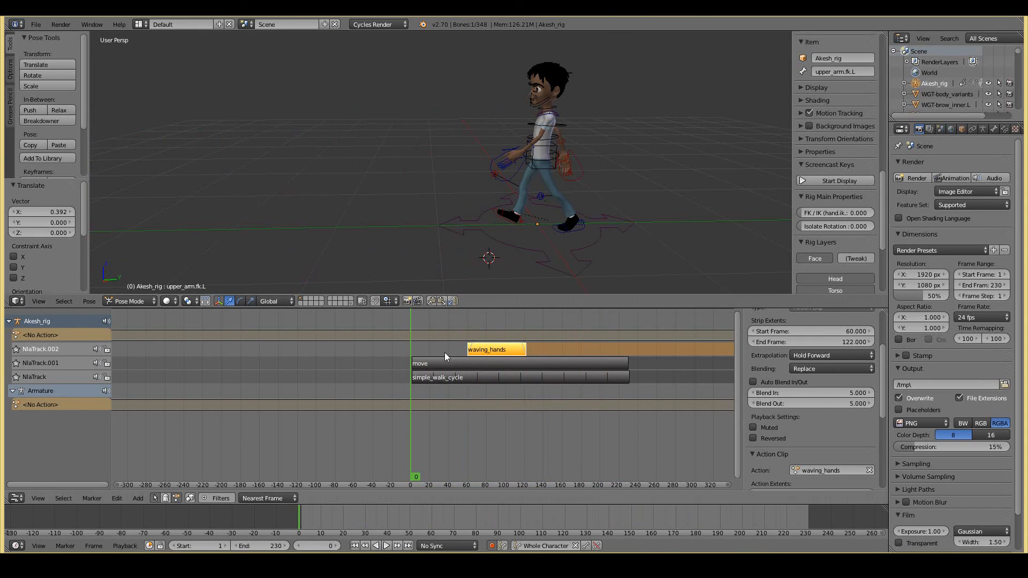
pyautogui.scroll(-1, 496, 240)
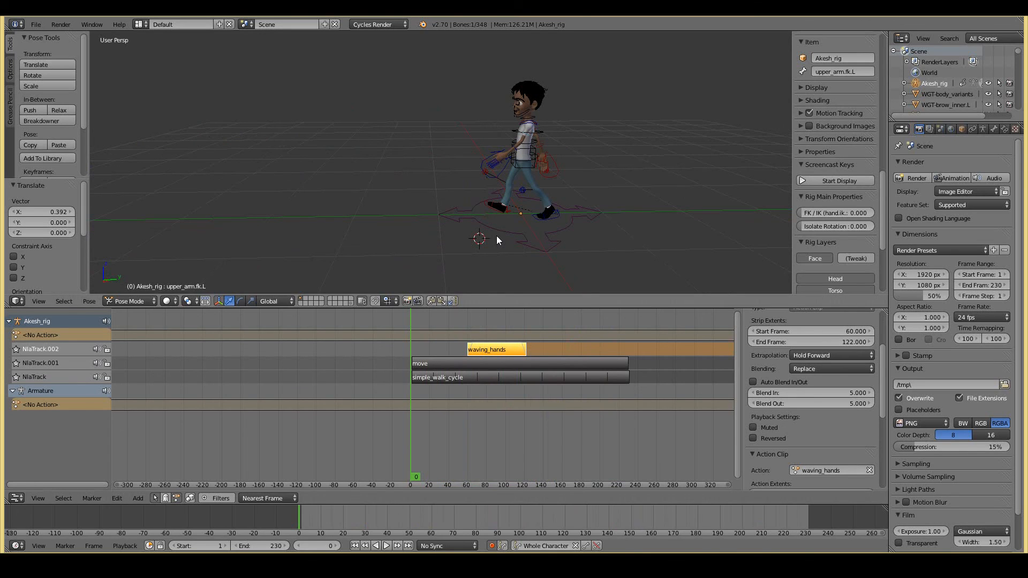
# Select the root control and play the layered animation from frame 0 in the right side view.
pyautogui.rightClick(502, 231)
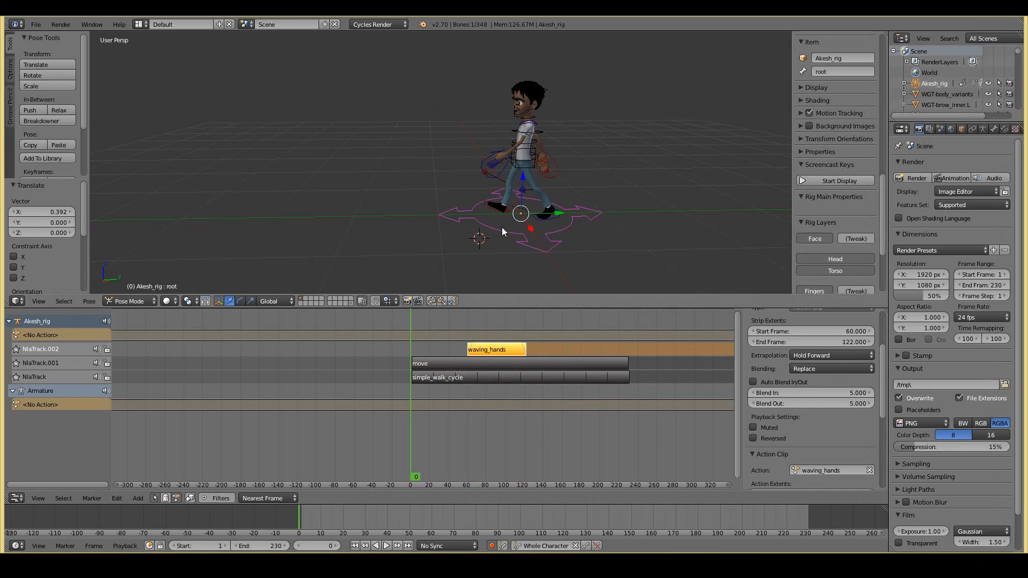
pyautogui.press('KP_3')
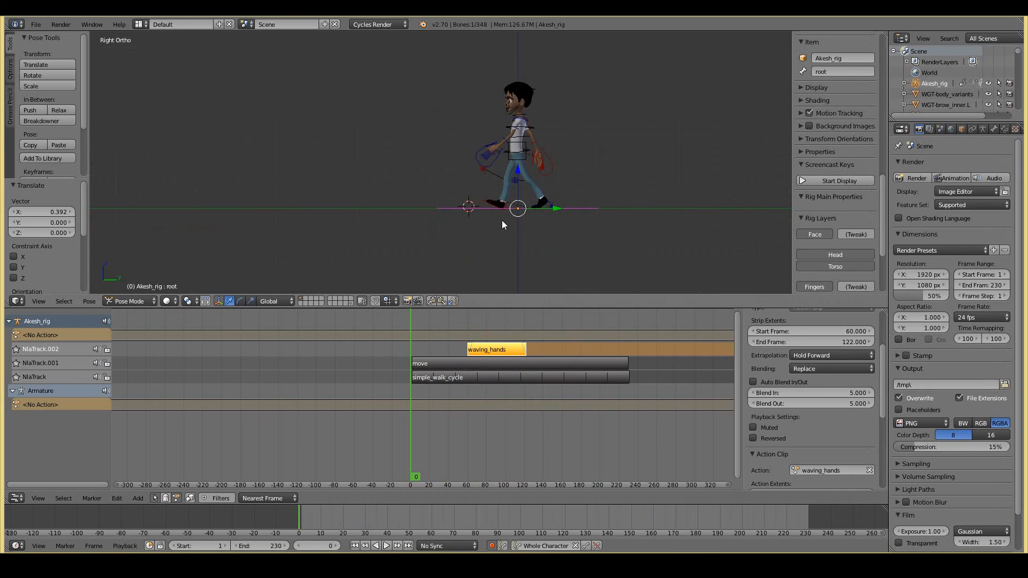
pyautogui.scroll(1, 502, 225)
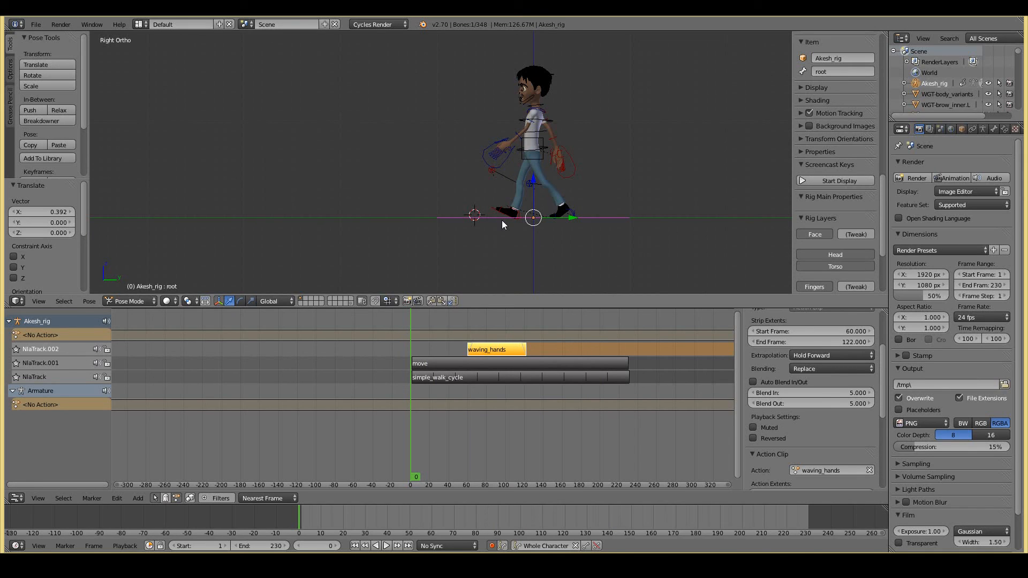
pyautogui.hotkey('alt', 'a')
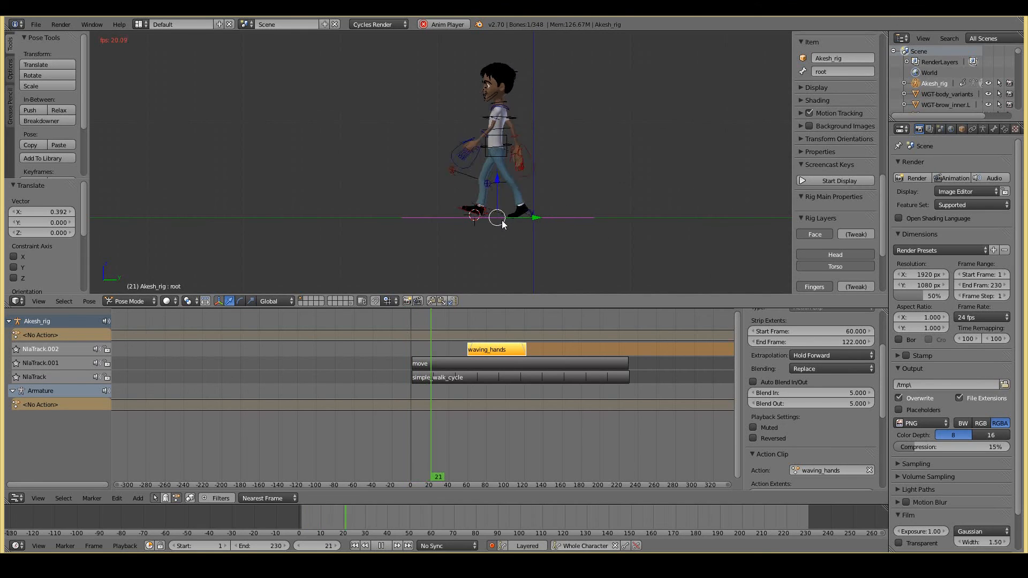
pyautogui.press('Escape')
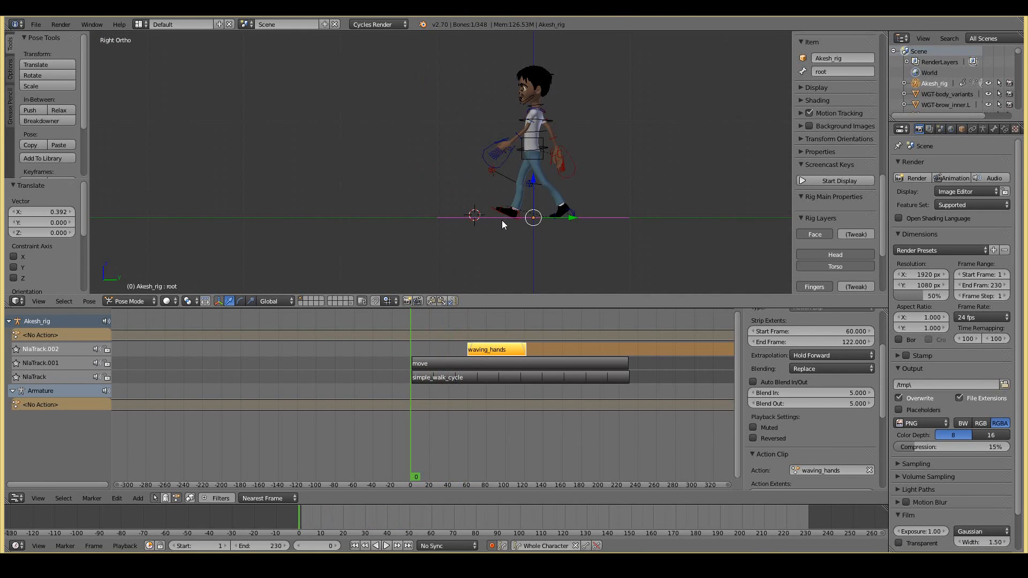
# Try moving the root control along the Y axis at frame 0.
pyautogui.scroll(3, 503, 220)
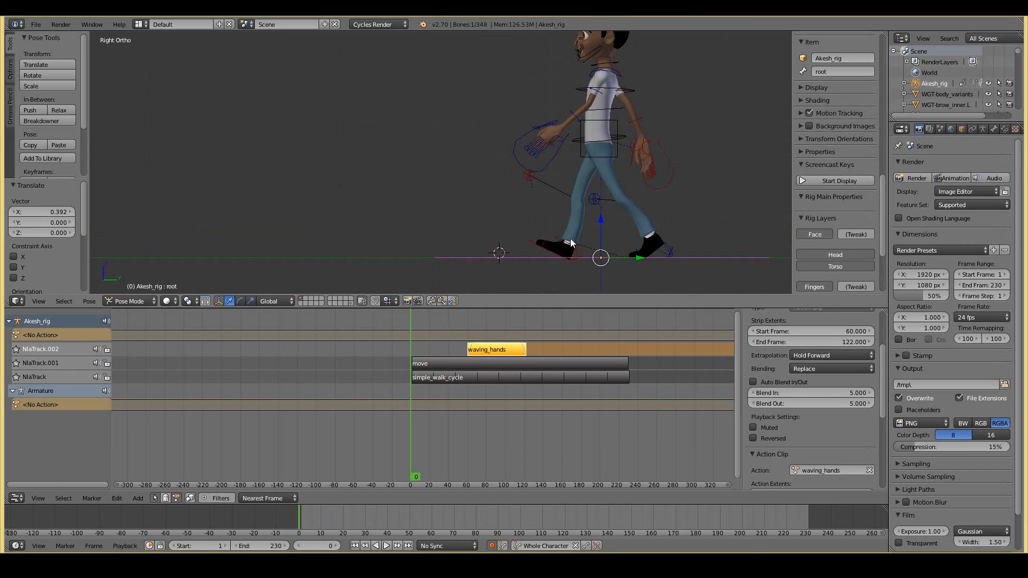
pyautogui.keyDown('shift'); pyautogui.scroll(-5, 619, 233); pyautogui.keyUp('shift')
pyautogui.scroll(2, 628, 213)
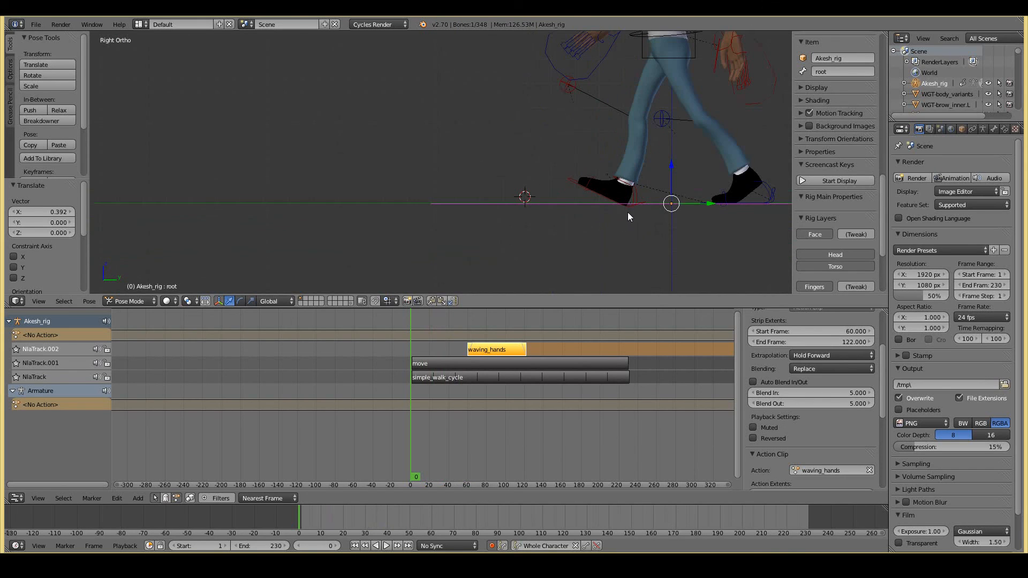
pyautogui.click(714, 204)
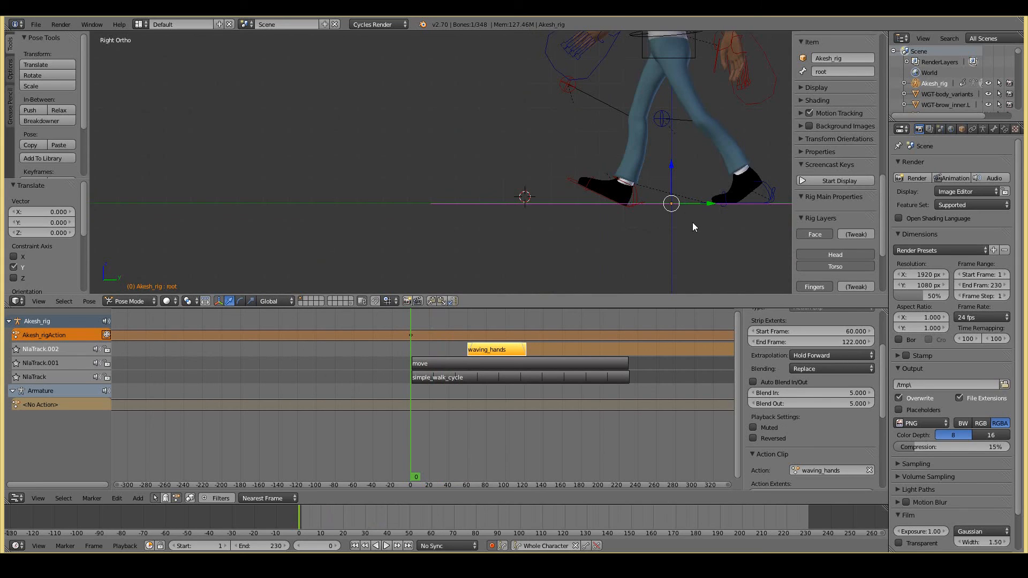
# Mark the front foot's heel with the 3D cursor and examine the stride from the right side.
pyautogui.scroll(-3, 580, 211)
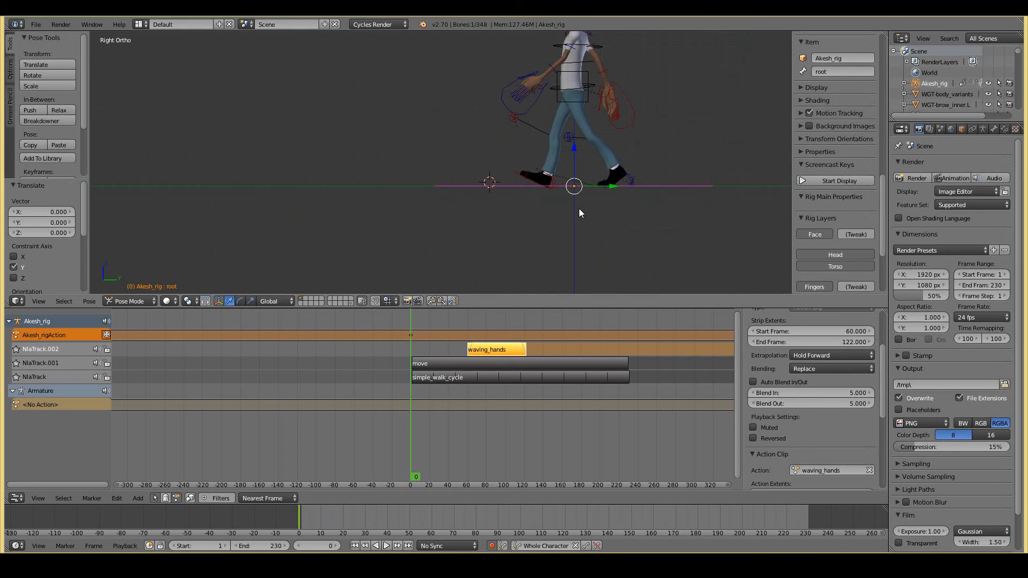
pyautogui.scroll(2, 581, 213)
pyautogui.keyDown('ctrl'); pyautogui.scroll(5, 581, 210); pyautogui.keyUp('ctrl')
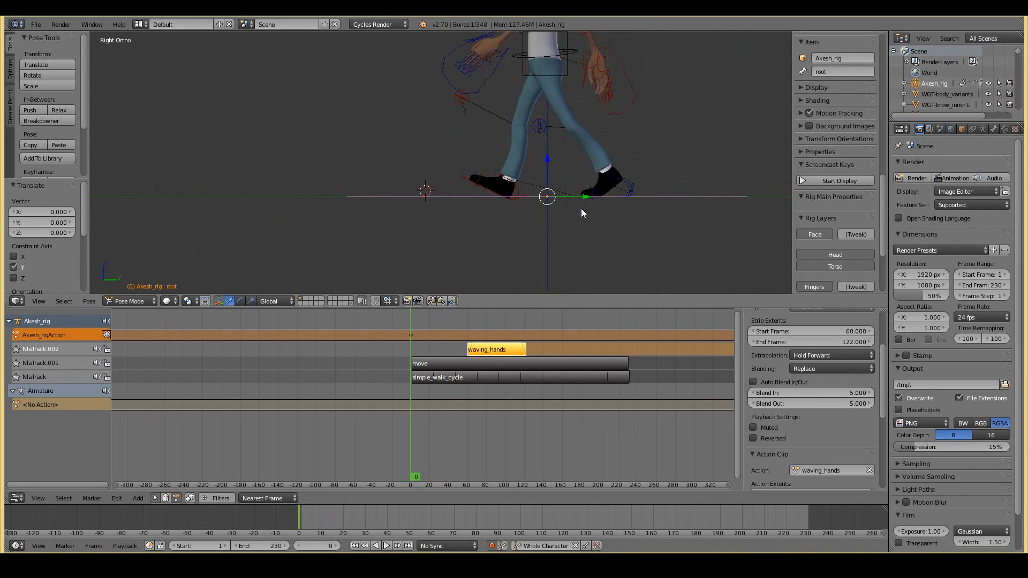
pyautogui.scroll(2, 581, 209)
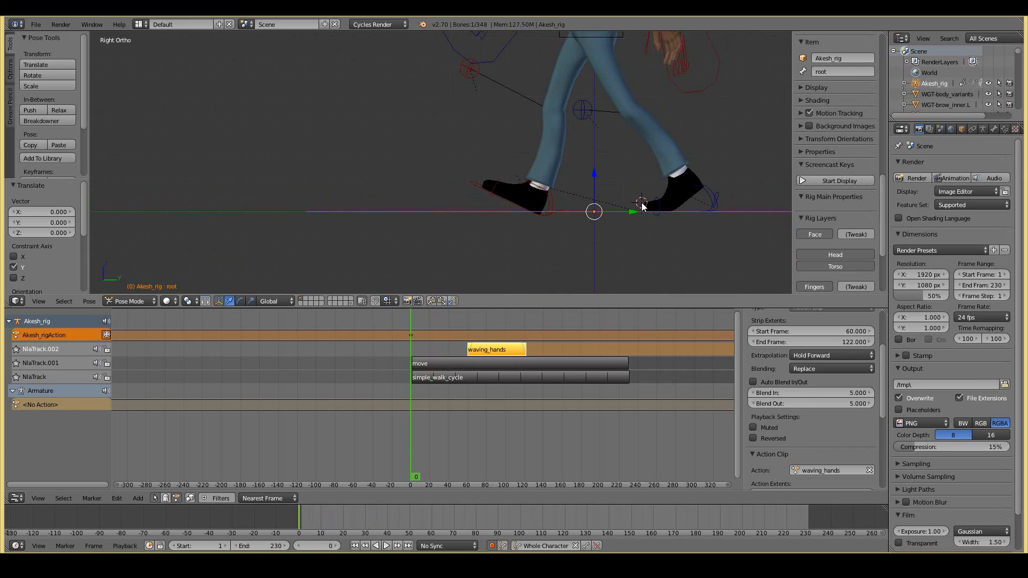
pyautogui.click(547, 196)
pyautogui.scroll(-3, 630, 223)
pyautogui.keyDown('ctrl'); pyautogui.scroll(4, 611, 203); pyautogui.keyUp('ctrl')
pyautogui.keyDown('ctrl'); pyautogui.scroll(-5, 611, 202); pyautogui.keyUp('ctrl')
pyautogui.keyDown('ctrl'); pyautogui.scroll(4, 612, 202); pyautogui.keyUp('ctrl')
pyautogui.keyDown('ctrl'); pyautogui.scroll(-4, 611, 203); pyautogui.keyUp('ctrl')
pyautogui.scroll(-4, 611, 202)
pyautogui.keyDown('ctrl'); pyautogui.scroll(3, 612, 202); pyautogui.keyUp('ctrl')
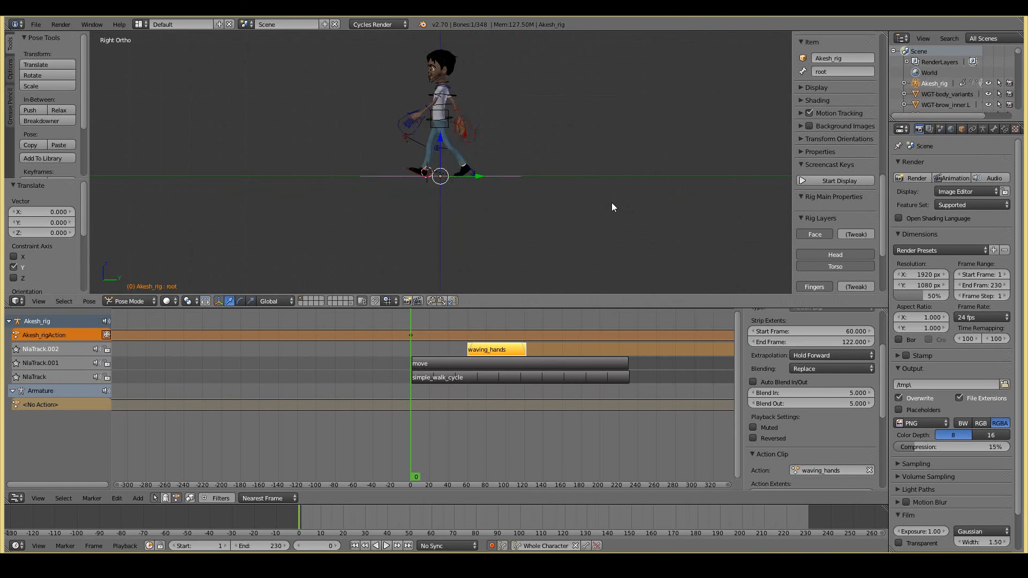
pyautogui.keyDown('ctrl'); pyautogui.scroll(-4, 611, 202); pyautogui.keyUp('ctrl')
pyautogui.keyDown('shift'); pyautogui.scroll(4, 611, 202); pyautogui.keyUp('shift')
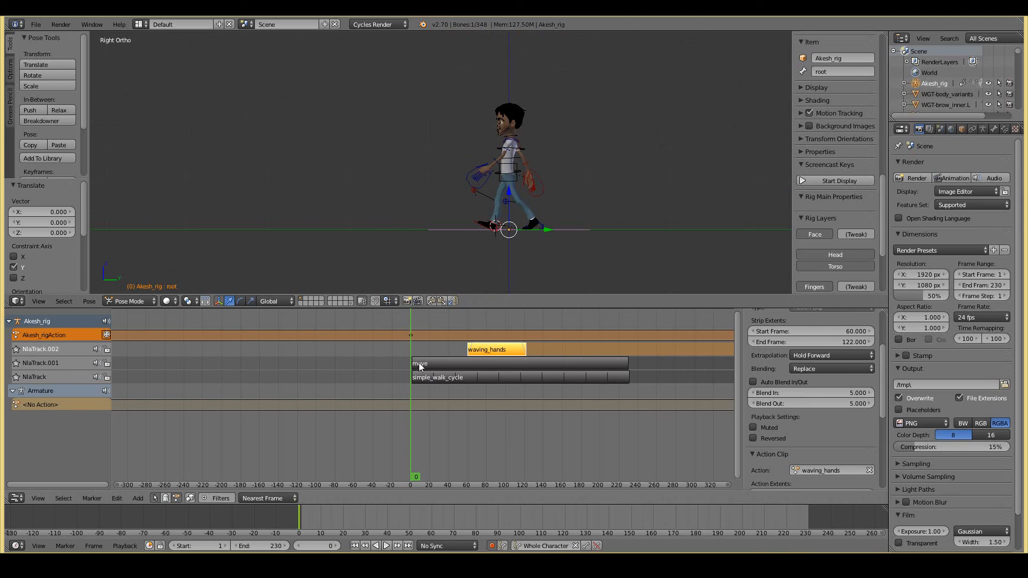
# Scrub back through the NLA strips to check the root's forward motion with the keyed action active.
pyautogui.click(622, 358)
pyautogui.click(565, 355)
pyautogui.click(435, 346)
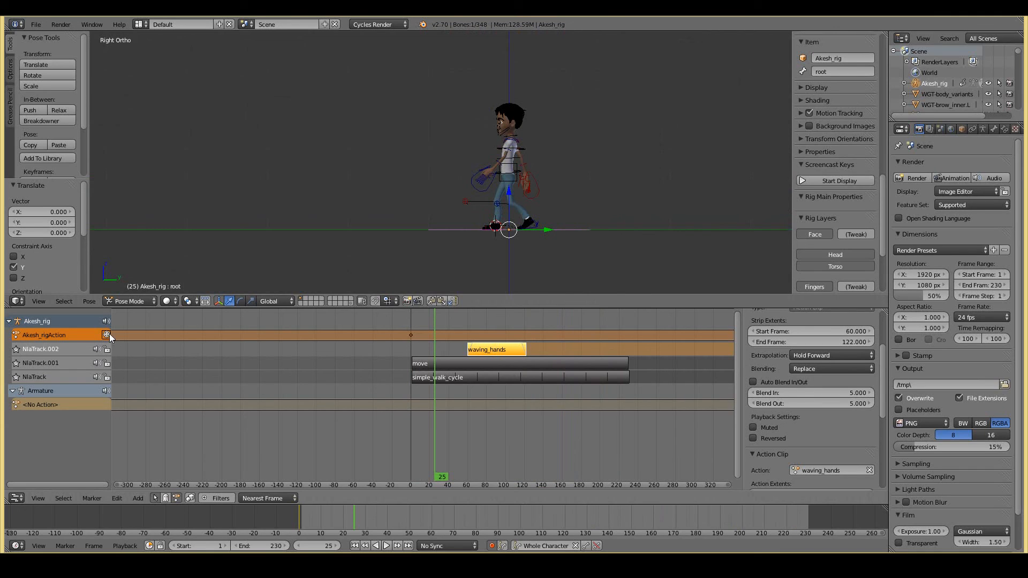
# Return to frame 0 and delete the root control's keyframes there.
pyautogui.press('Down')
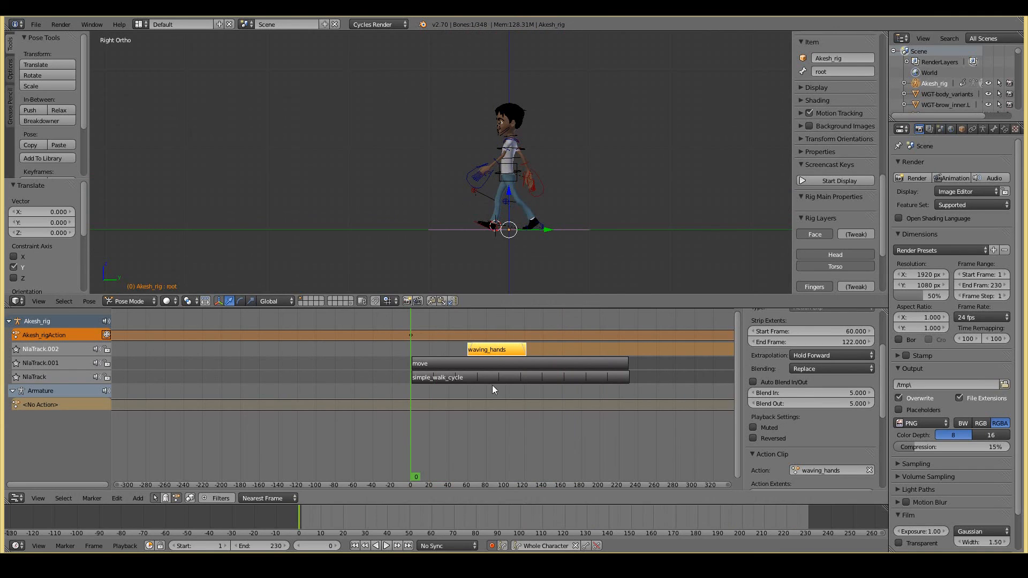
pyautogui.hotkey('alt', 'i')
pyautogui.click(533, 188)
# Scrub through the full length of the move and simple_walk_cycle strips to check the character's forward travel.
pyautogui.click(419, 375)
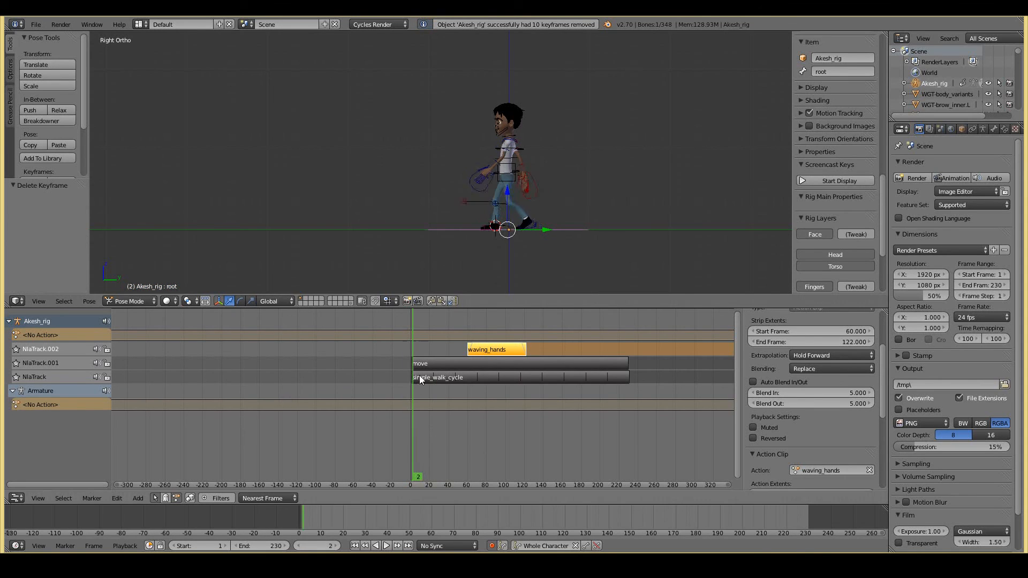
pyautogui.moveTo(416, 375); pyautogui.dragTo(626, 365)
pyautogui.hotkey('alt', 'a')
pyautogui.press('Escape')
pyautogui.click(621, 360)
pyautogui.click(618, 360)
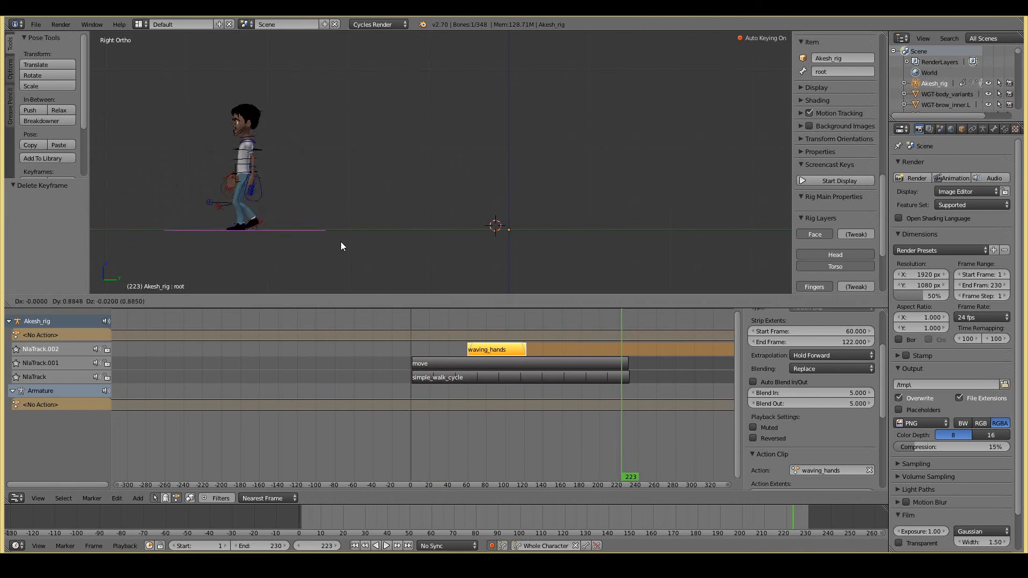
pyautogui.moveTo(622, 361); pyautogui.dragTo(570, 346)
pyautogui.click(432, 342)
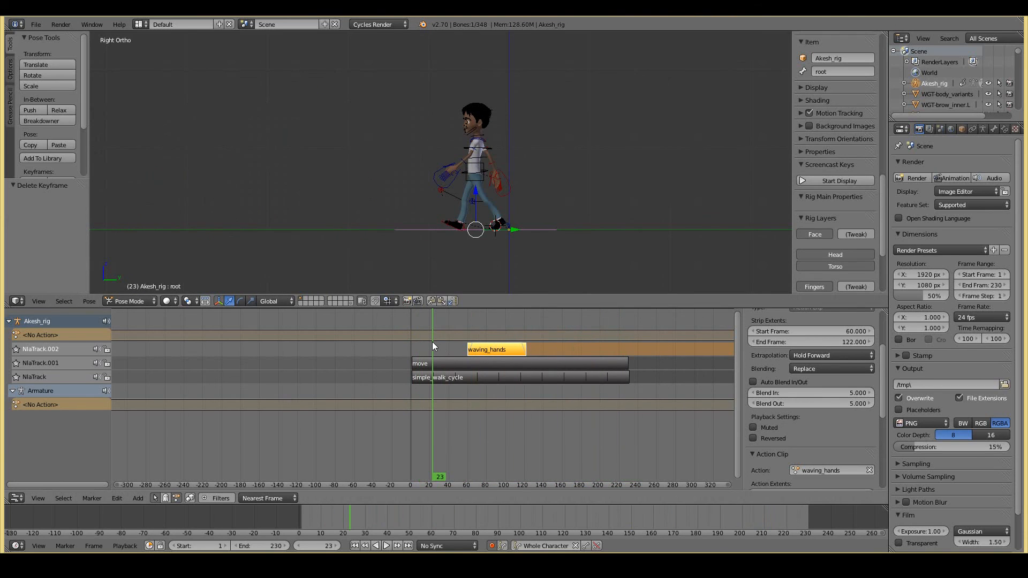
# Select only the simple_walk_cycle strip in the NLA and the foot.ik.L control on the rig.
pyautogui.scroll(3, 463, 210)
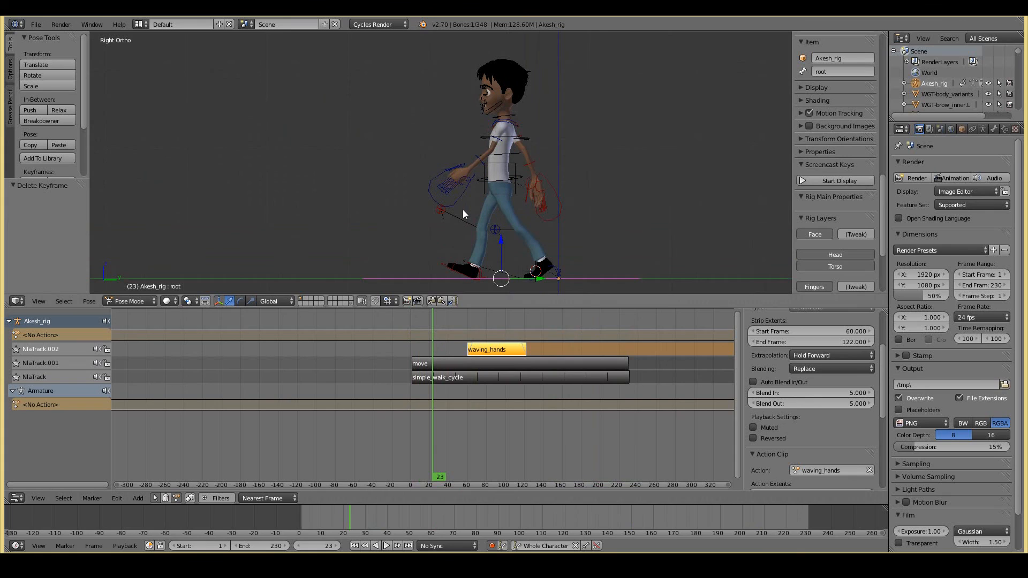
pyautogui.keyDown('shift'); pyautogui.scroll(-1, 463, 210); pyautogui.keyUp('shift')
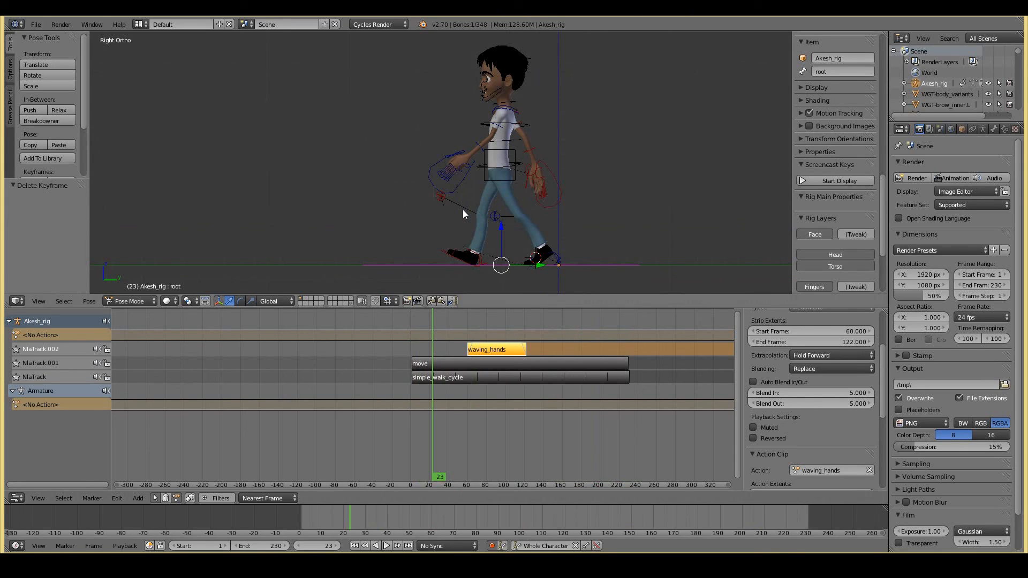
pyautogui.click(461, 360)
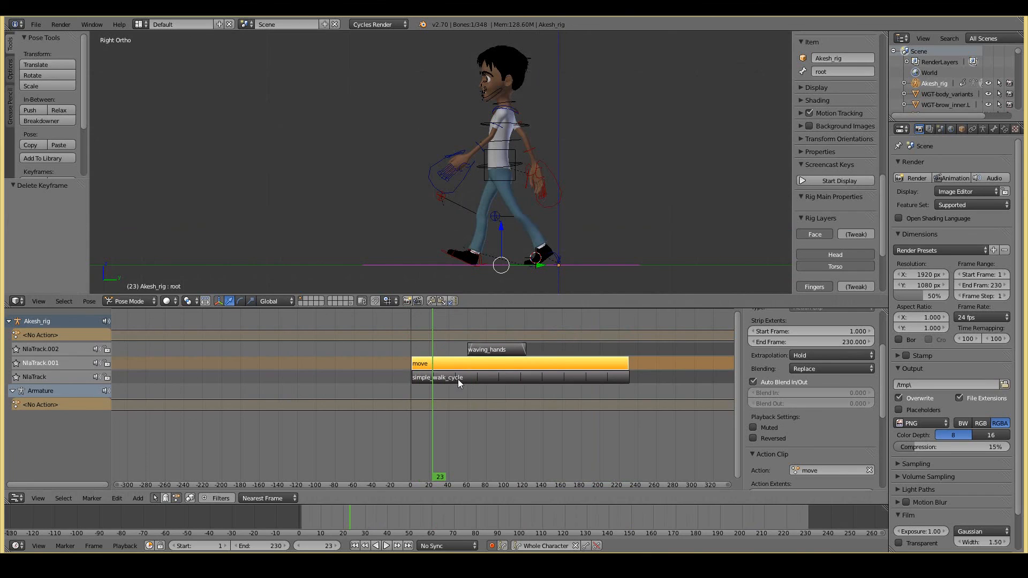
pyautogui.click(458, 379)
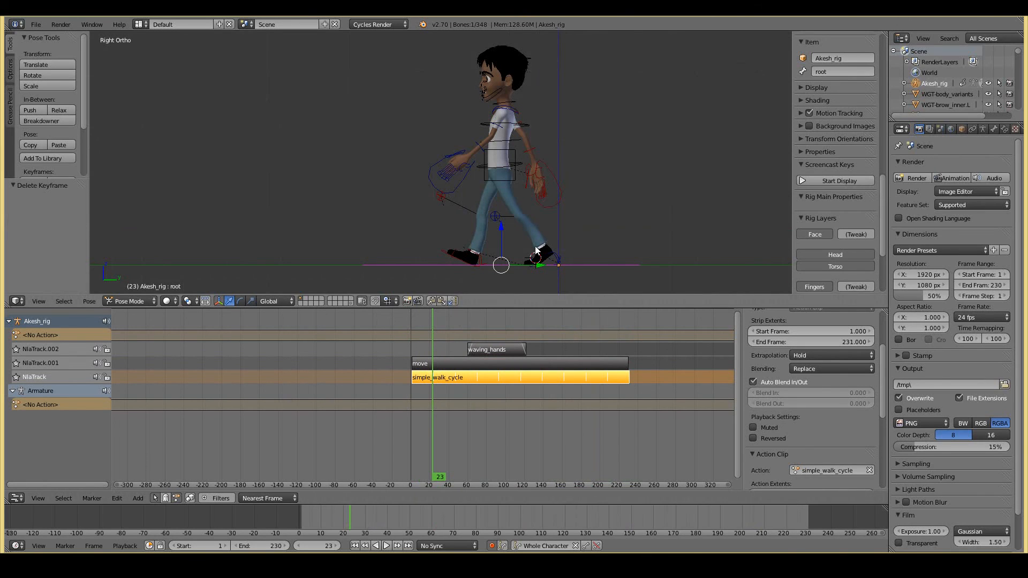
pyautogui.hotkey('ctrl', 'Tab')
pyautogui.rightClick(557, 252)
pyautogui.rightClick(565, 250)
pyautogui.hotkey('ctrl', 'Tab')
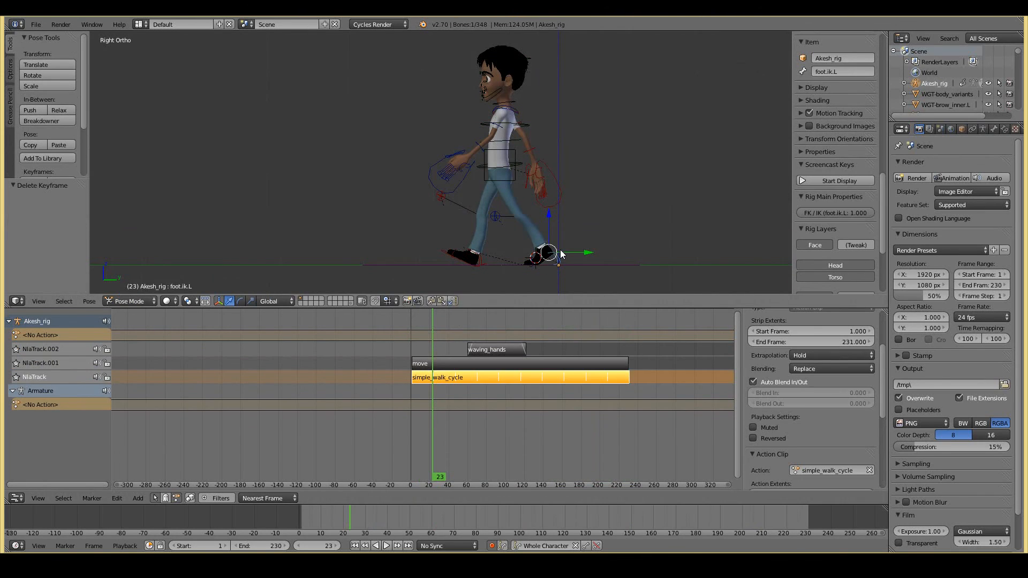